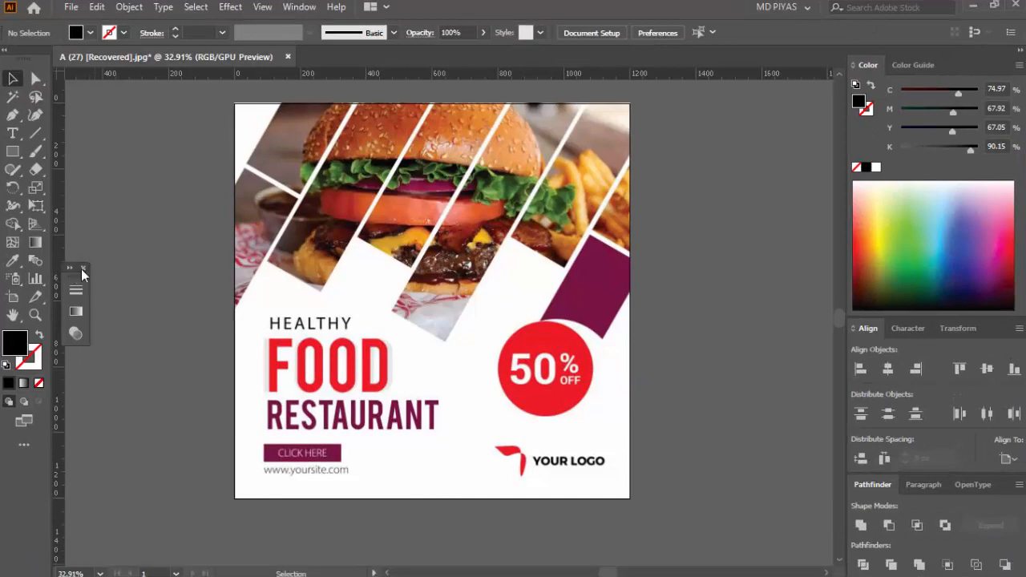
- Examine the burger restaurant banner's slanted photo strips, headline text, discount circle and logo
{"action": "left_click_drag", "start_coordinate": [408, 406], "coordinate": [333, 337]}
{"action": "left_click_drag", "start_coordinate": [390, 255], "coordinate": [479, 308]}
{"action": "left_click_drag", "start_coordinate": [479, 308], "coordinate": [477, 286]}
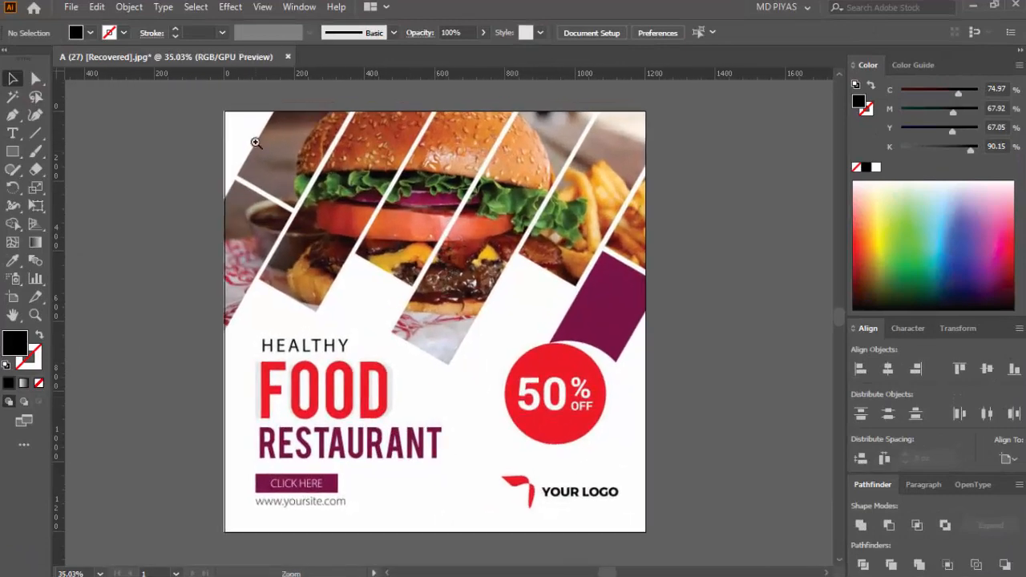
{"action": "left_click_drag", "start_coordinate": [257, 110], "coordinate": [474, 258]}
{"action": "left_click_drag", "start_coordinate": [737, 300], "coordinate": [412, 281]}
{"action": "left_click_drag", "start_coordinate": [625, 335], "coordinate": [639, 208]}
{"action": "left_click_drag", "start_coordinate": [537, 444], "coordinate": [611, 272]}
{"action": "left_click_drag", "start_coordinate": [594, 363], "coordinate": [633, 307]}
{"action": "left_click_drag", "start_coordinate": [380, 426], "coordinate": [537, 374]}
{"action": "left_click_drag", "start_coordinate": [454, 403], "coordinate": [353, 353]}
{"action": "left_click_drag", "start_coordinate": [488, 334], "coordinate": [440, 397]}
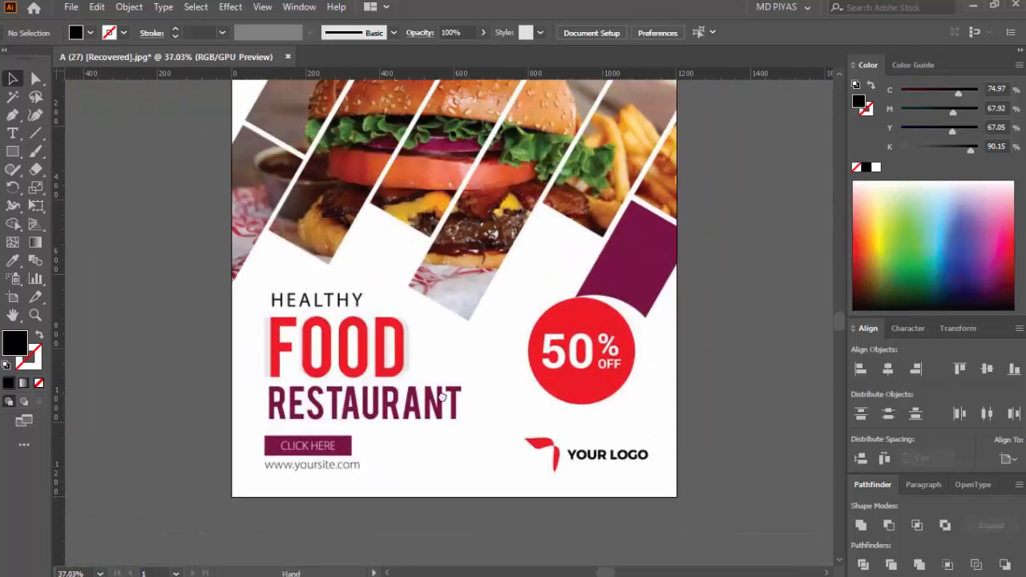
{"action": "left_click_drag", "start_coordinate": [554, 311], "coordinate": [504, 240]}
{"action": "left_click_drag", "start_coordinate": [496, 182], "coordinate": [507, 216]}
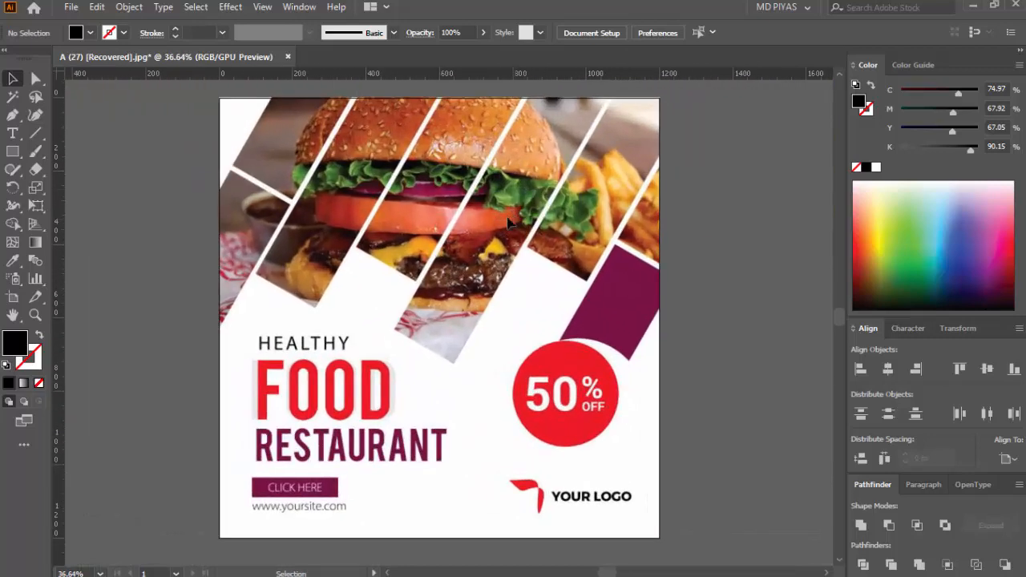
- Create a new document named Project 33, 1200 x 1200 px, with one artboard
{"action": "left_click", "coordinate": [72, 8]}
{"action": "left_click", "coordinate": [88, 25]}
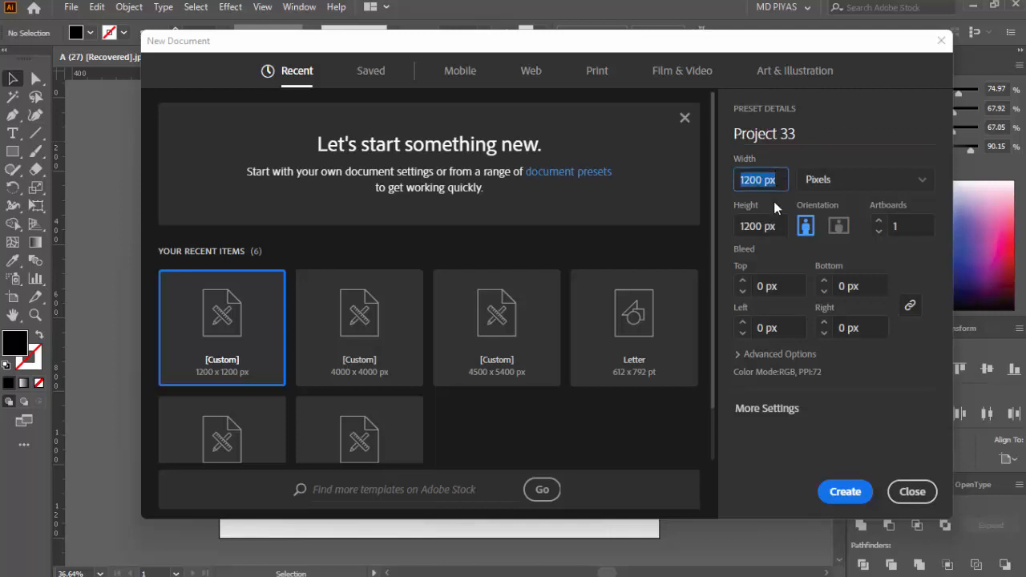
{"action": "left_click", "coordinate": [845, 181]}
{"action": "left_click", "coordinate": [844, 181]}
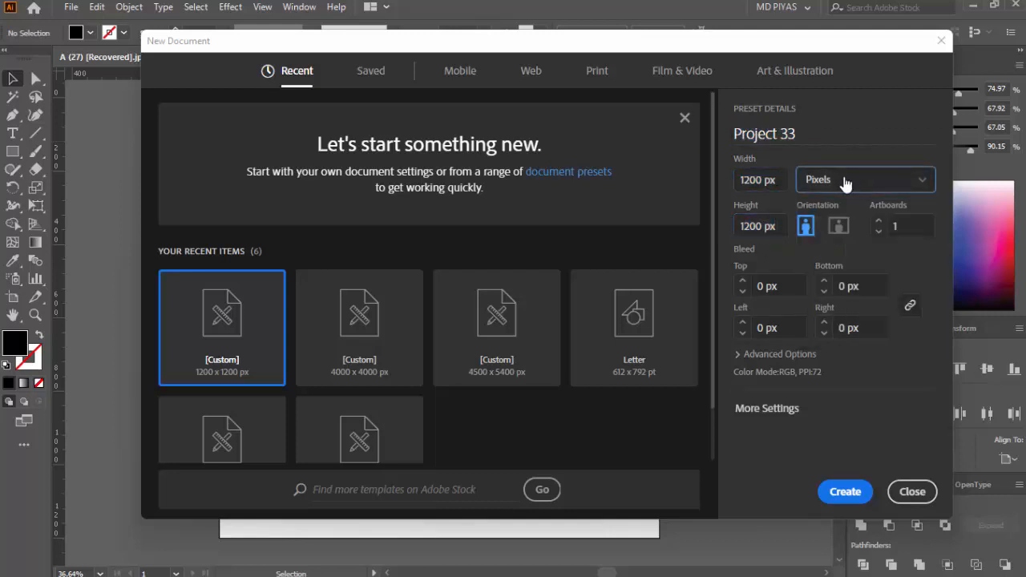
{"action": "left_click", "coordinate": [794, 356]}
{"action": "left_click", "coordinate": [840, 494]}
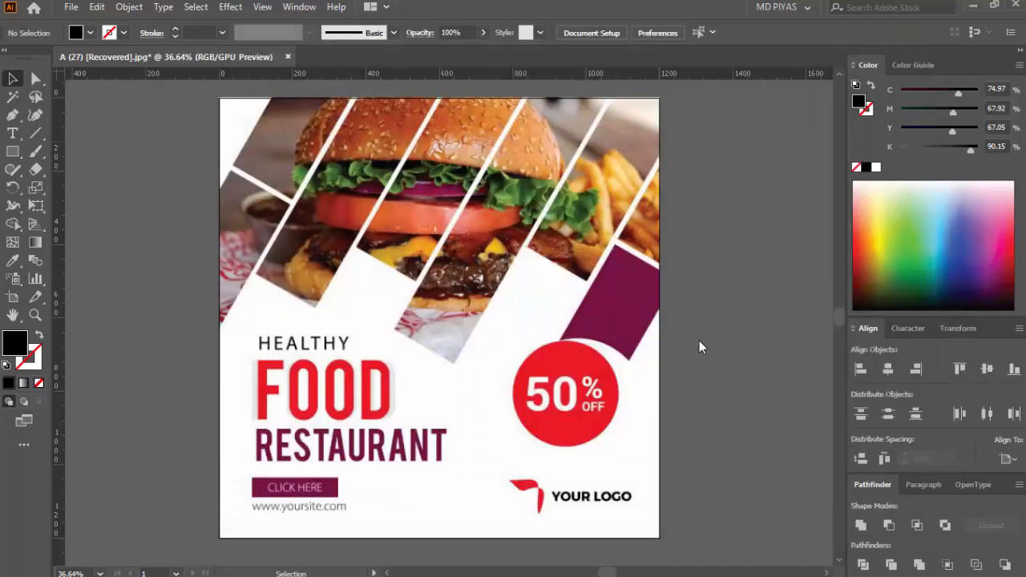
- Draw a 1200 x 1200 px rectangle in the new document
{"action": "left_click_drag", "start_coordinate": [657, 325], "coordinate": [616, 355]}
{"action": "left_click_drag", "start_coordinate": [616, 356], "coordinate": [508, 345]}
{"action": "key", "text": "m"}
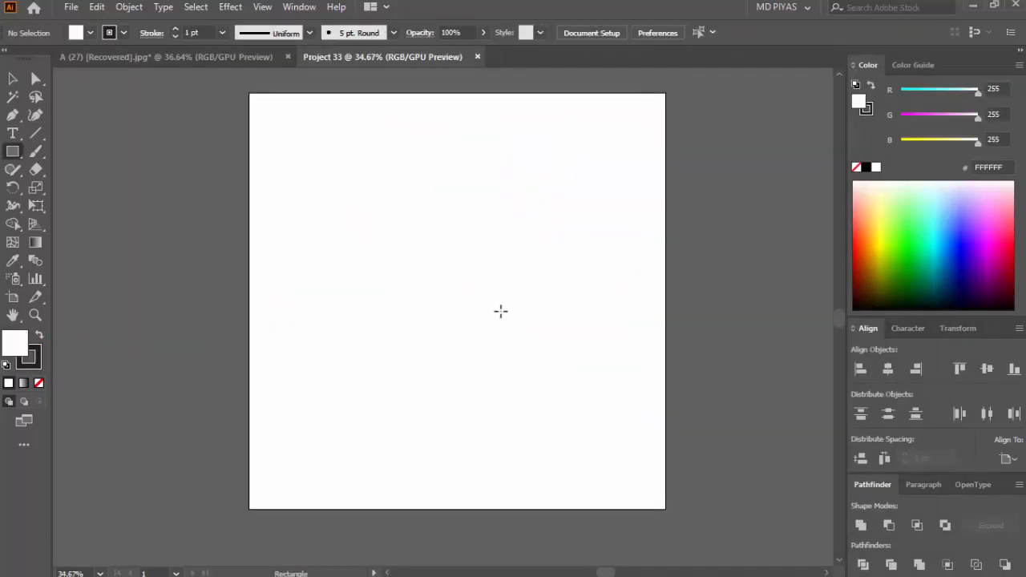
{"action": "left_click", "coordinate": [501, 312]}
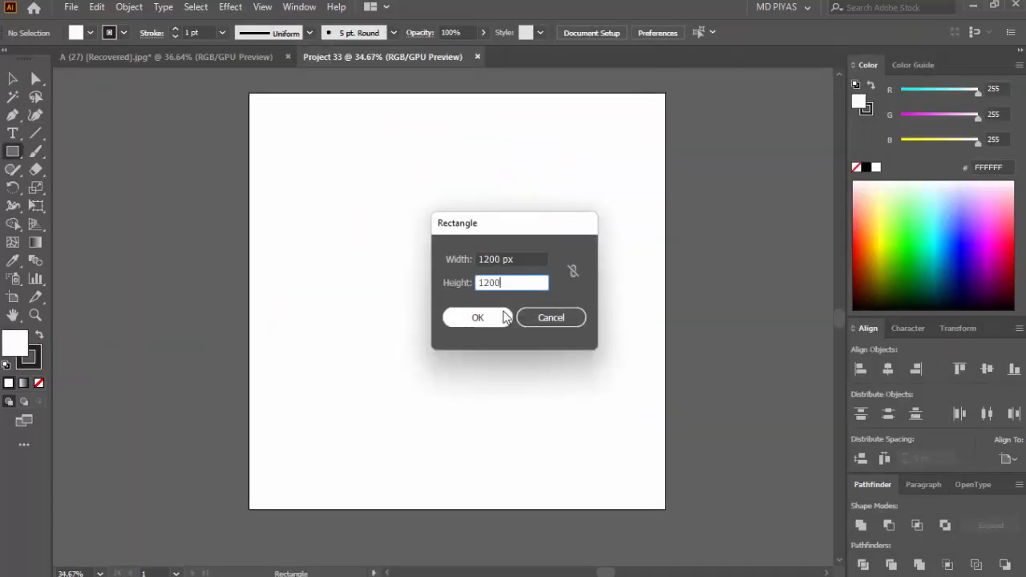
{"action": "left_click", "coordinate": [478, 318]}
- Centre the rectangle horizontally and vertically on the artboard and remove its fill
{"action": "key", "text": "v"}
{"action": "left_click", "coordinate": [889, 368]}
{"action": "left_click", "coordinate": [987, 369]}
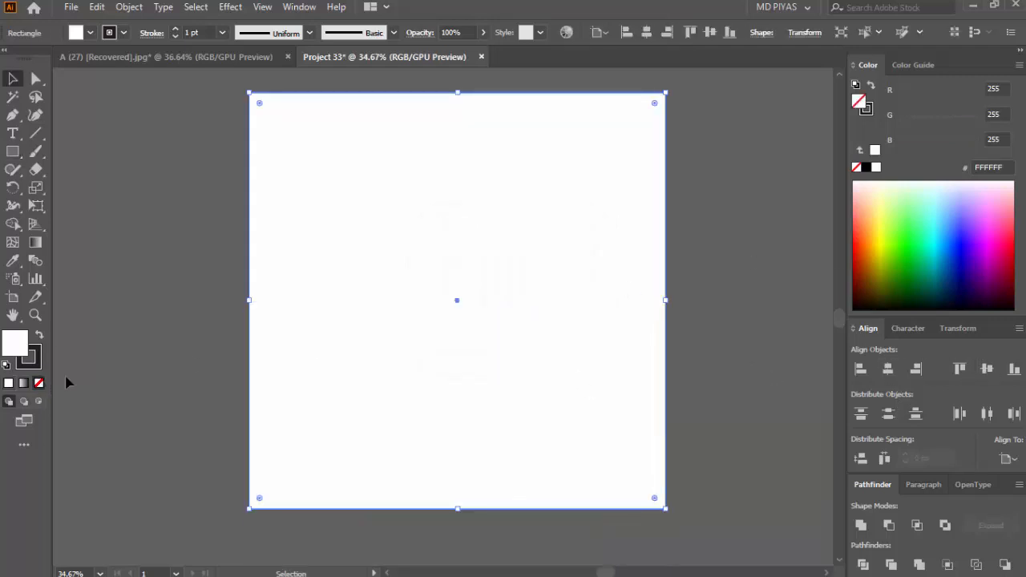
{"action": "left_click", "coordinate": [68, 383]}
{"action": "left_click_drag", "start_coordinate": [481, 284], "coordinate": [328, 364]}
{"action": "key", "text": "ctrl+0"}
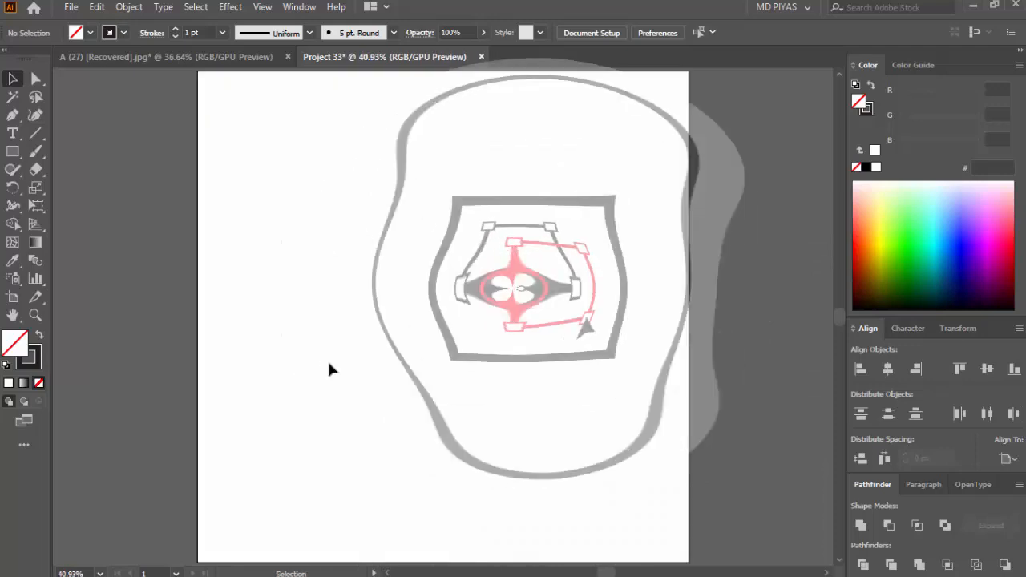
- Select the artboard-sized rectangle and show the rulers
{"action": "key", "text": "ctrl+a"}
{"action": "left_click_drag", "start_coordinate": [551, 404], "coordinate": [399, 298]}
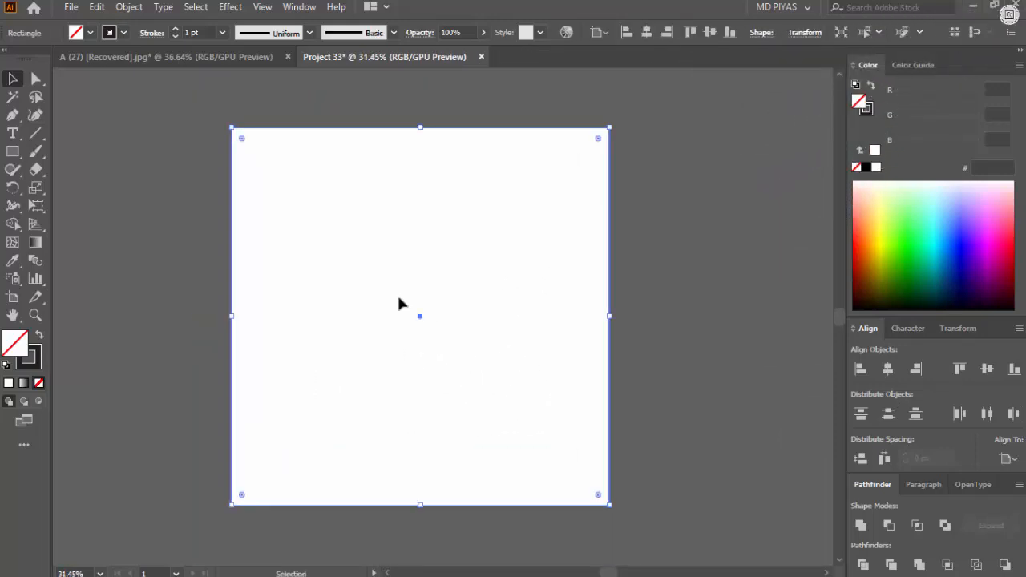
{"action": "key", "text": "ctrl+r"}
- Create an Offset Path of -50 px from the rectangle with Miter joins and a miter limit of 4
{"action": "left_click", "coordinate": [129, 6]}
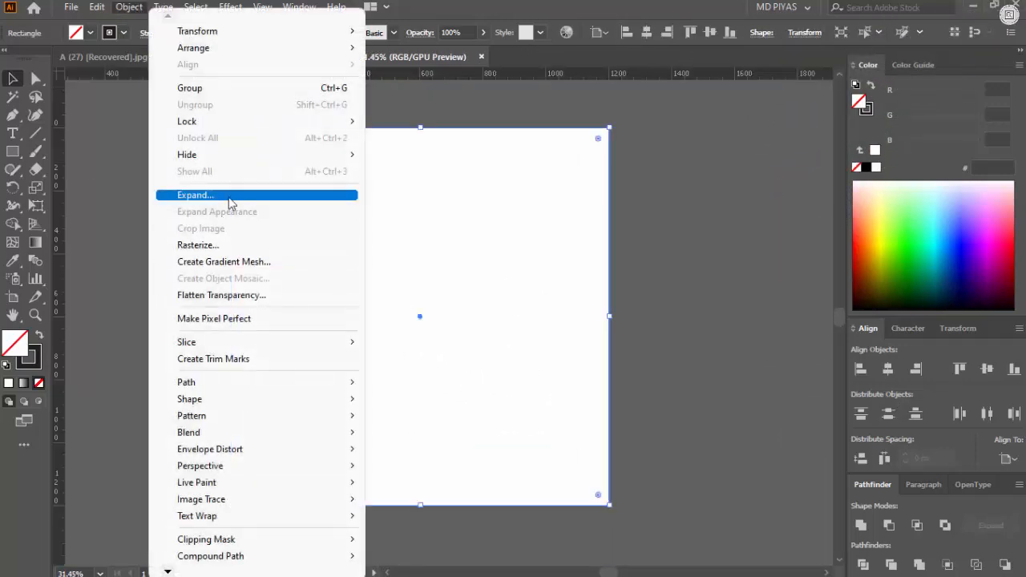
{"action": "left_click", "coordinate": [257, 382]}
{"action": "left_click", "coordinate": [447, 249]}
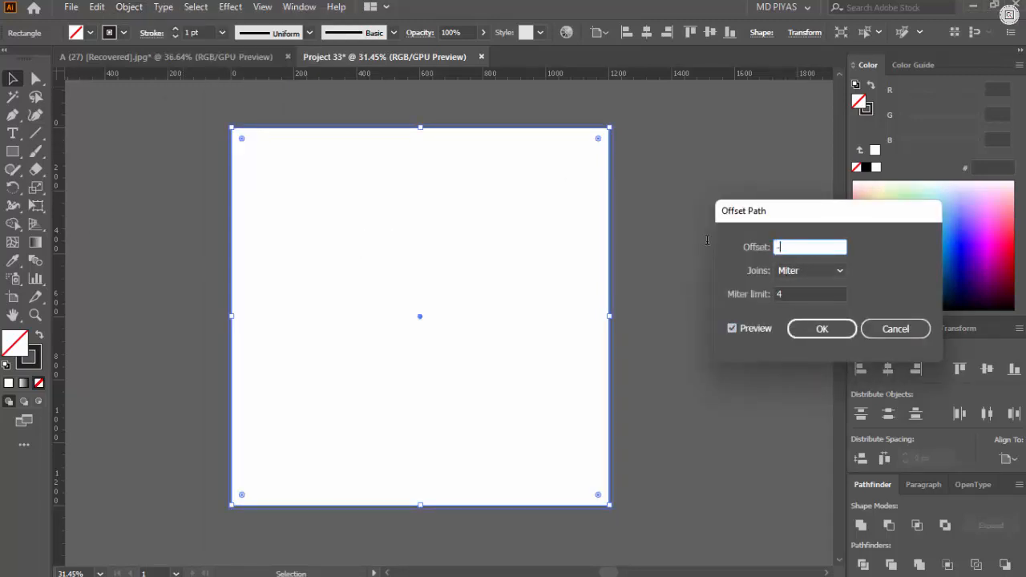
{"action": "left_click", "coordinate": [754, 339]}
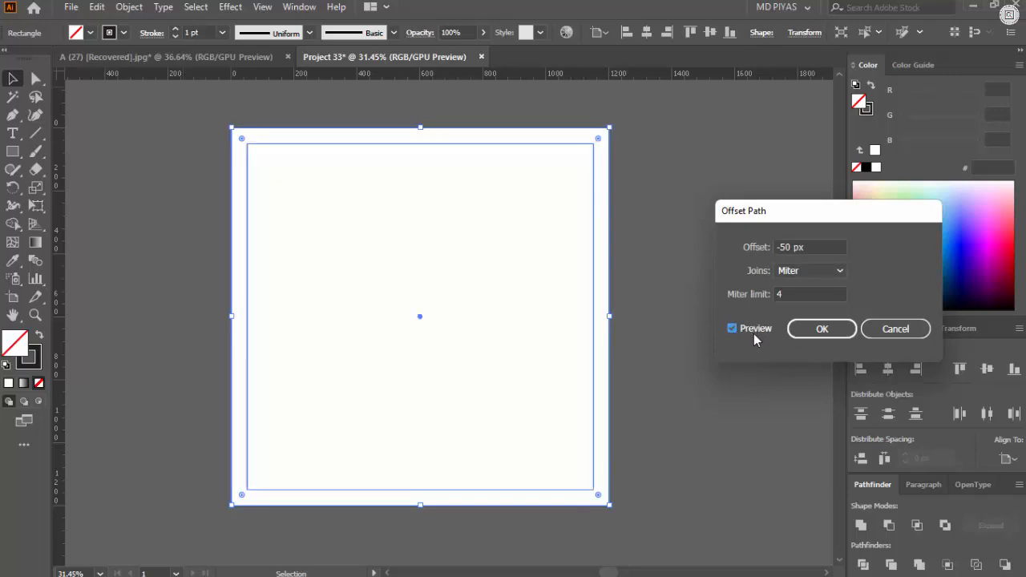
{"action": "double_click", "coordinate": [765, 328]}
{"action": "double_click", "coordinate": [765, 329]}
{"action": "double_click", "coordinate": [765, 328]}
{"action": "left_click", "coordinate": [765, 329]}
{"action": "left_click", "coordinate": [765, 329]}
{"action": "left_click", "coordinate": [765, 329]}
{"action": "left_click", "coordinate": [820, 332]}
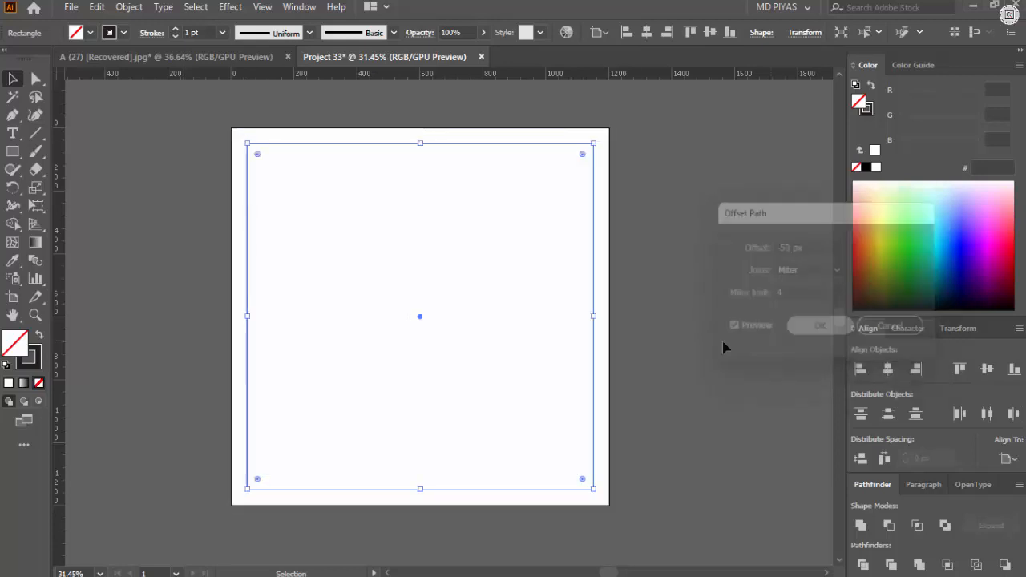
- Delete the outer artboard-sized rectangle, keeping the inset one
{"action": "left_click", "coordinate": [640, 315]}
{"action": "left_click", "coordinate": [611, 288]}
{"action": "key", "text": "Delete"}
- Convert the inset rectangle into margin guides
{"action": "left_click", "coordinate": [594, 272]}
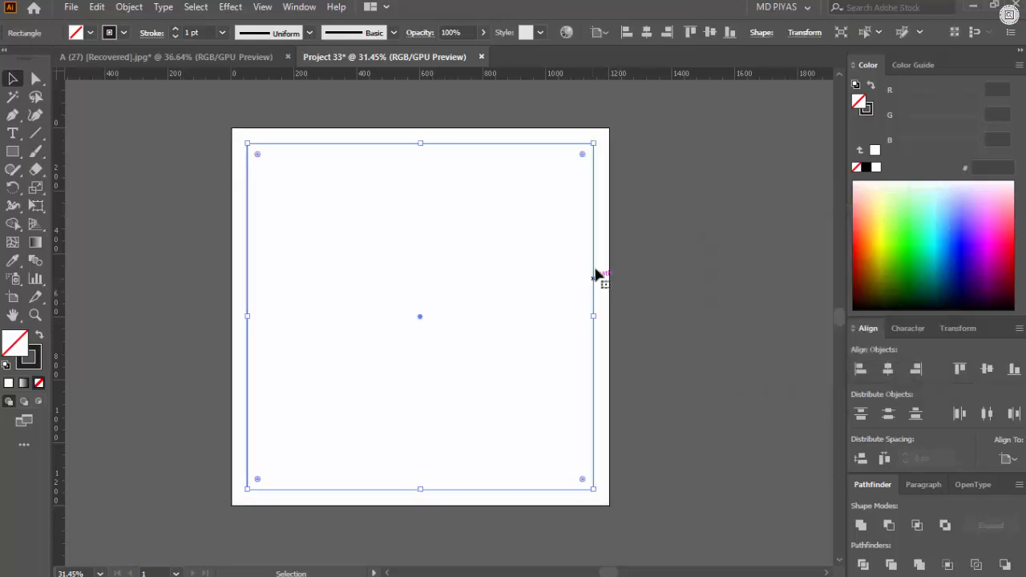
{"action": "scroll", "coordinate": [607, 174], "scroll_direction": "up", "scroll_amount": 5}
{"action": "left_click_drag", "start_coordinate": [606, 174], "coordinate": [675, 266]}
{"action": "left_click", "coordinate": [674, 230]}
{"action": "left_click_drag", "start_coordinate": [636, 174], "coordinate": [694, 156]}
{"action": "left_click_drag", "start_coordinate": [641, 156], "coordinate": [243, 378]}
{"action": "left_click_drag", "start_coordinate": [558, 245], "coordinate": [532, 297]}
{"action": "left_click", "coordinate": [577, 286]}
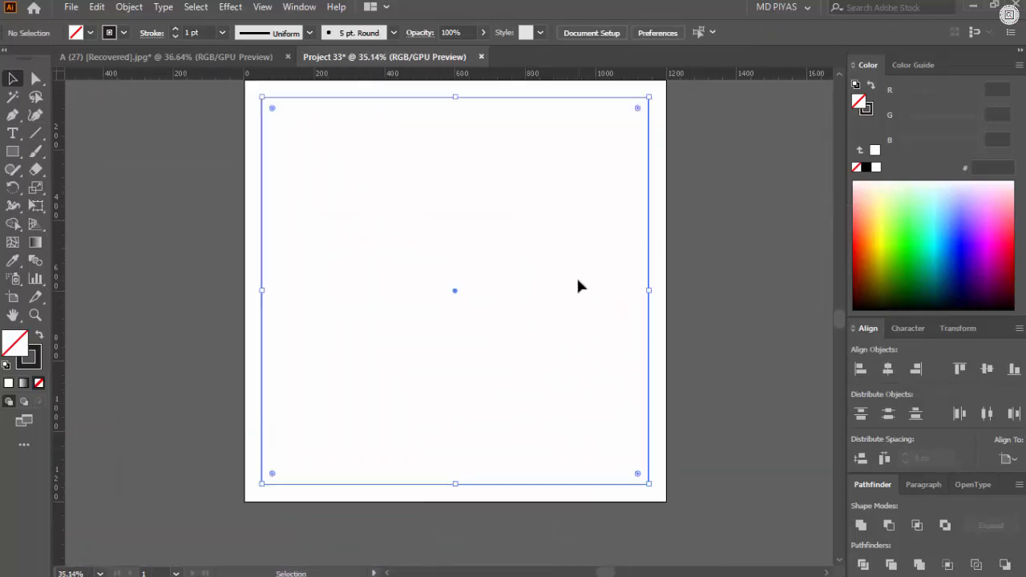
{"action": "right_click", "coordinate": [585, 285]}
{"action": "left_click", "coordinate": [646, 426]}
{"action": "left_click_drag", "start_coordinate": [634, 301], "coordinate": [571, 277]}
{"action": "left_click_drag", "start_coordinate": [571, 277], "coordinate": [701, 291]}
{"action": "left_click_drag", "start_coordinate": [701, 290], "coordinate": [611, 248]}
- Copy the finished banner image from the reference document into Project 33 and centre it on the artboard
{"action": "left_click", "coordinate": [215, 61]}
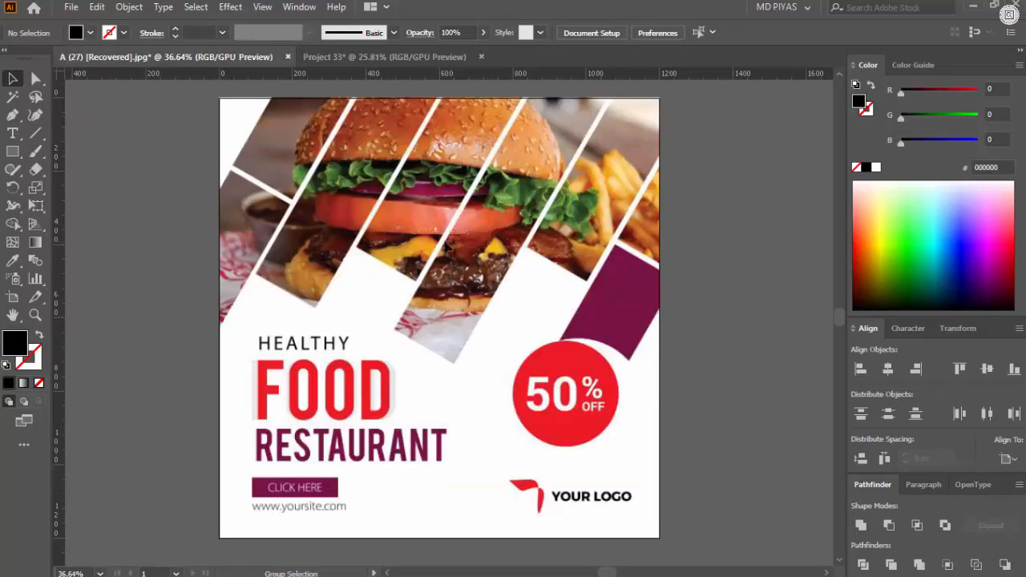
{"action": "left_click", "coordinate": [448, 245]}
{"action": "left_click_drag", "start_coordinate": [548, 159], "coordinate": [475, 204]}
{"action": "left_click", "coordinate": [889, 369]}
{"action": "left_click", "coordinate": [988, 369]}
{"action": "left_click", "coordinate": [745, 343]}
{"action": "left_click_drag", "start_coordinate": [714, 268], "coordinate": [745, 303]}
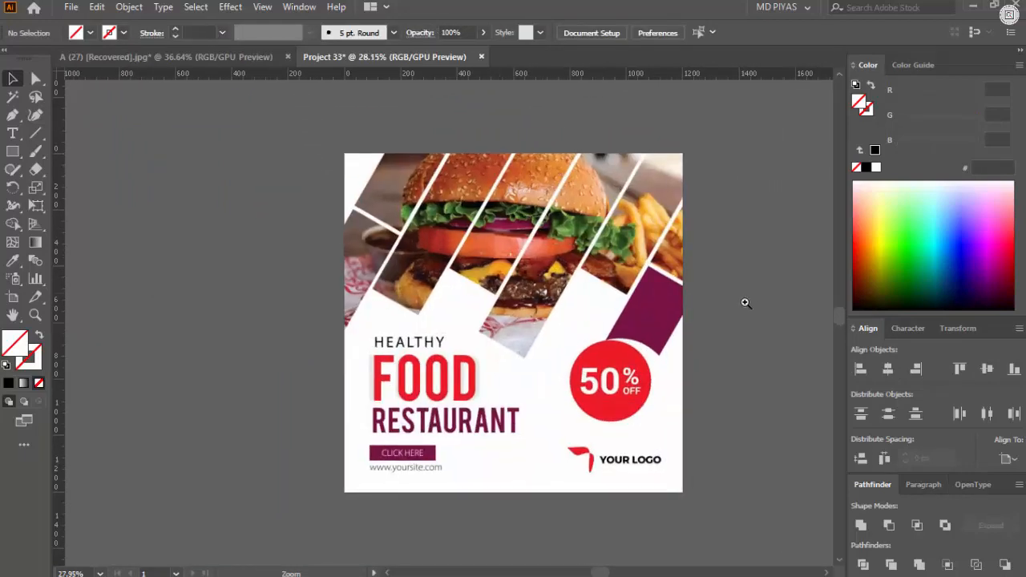
- Send the banner image to the back, behind the margin guides, and lock it
{"action": "mouse_move", "coordinate": [563, 277]}
{"action": "left_mouse_down"}
{"action": "mouse_move", "coordinate": [585, 300]}
{"action": "mouse_move", "coordinate": [521, 232]}
{"action": "mouse_move", "coordinate": [516, 245]}
{"action": "mouse_move", "coordinate": [545, 269]}
{"action": "left_mouse_up"}
{"action": "left_click", "coordinate": [519, 250]}
{"action": "key", "text": "ctrl+shift+bracketleft"}
{"action": "key", "text": "ctrl+2"}
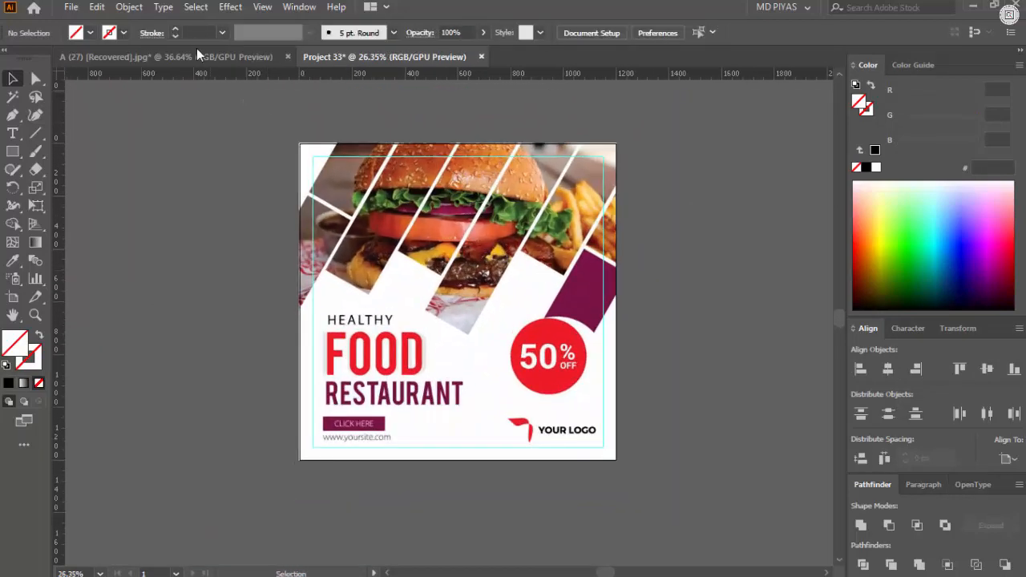
- Copy the burger photo and company logo from the reference document and paste them beside the artboard in Project 33
{"action": "left_click", "coordinate": [197, 55]}
{"action": "left_click_drag", "start_coordinate": [431, 230], "coordinate": [254, 281]}
{"action": "left_click", "coordinate": [240, 291]}
{"action": "left_click_drag", "start_coordinate": [138, 311], "coordinate": [439, 266]}
{"action": "left_click_drag", "start_coordinate": [221, 181], "coordinate": [603, 362]}
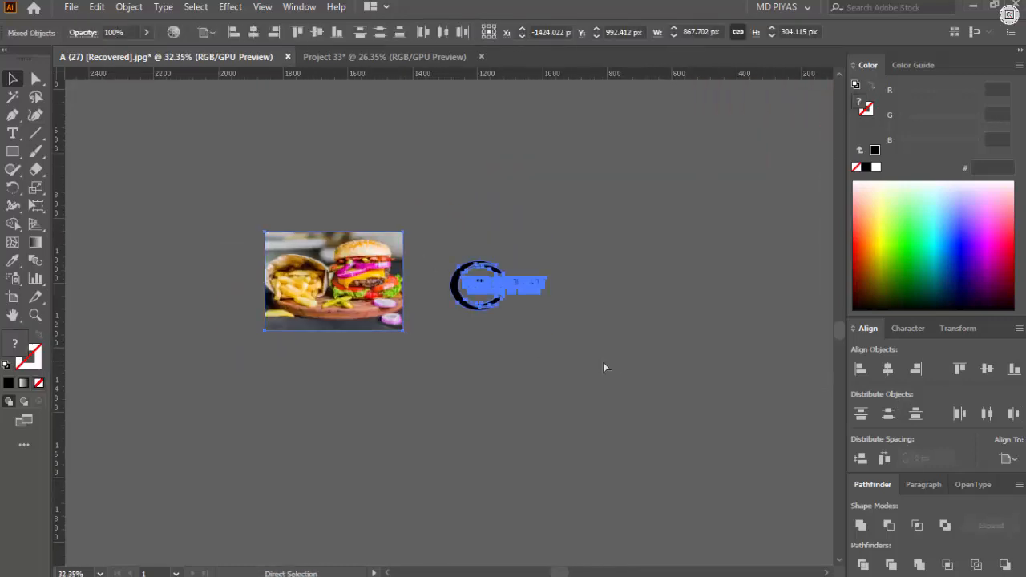
{"action": "left_click_drag", "start_coordinate": [345, 183], "coordinate": [525, 369]}
{"action": "left_click_drag", "start_coordinate": [390, 291], "coordinate": [158, 271]}
{"action": "scroll", "coordinate": [416, 303], "scroll_direction": "down", "scroll_amount": 4}
{"action": "left_click_drag", "start_coordinate": [416, 302], "coordinate": [511, 300]}
{"action": "left_click_drag", "start_coordinate": [357, 296], "coordinate": [289, 295]}
{"action": "left_click", "coordinate": [314, 446]}
- Draw an upright rectangle about 171 x 656 px over the upper part of the burger image
{"action": "scroll", "coordinate": [481, 362], "scroll_direction": "up", "scroll_amount": 5}
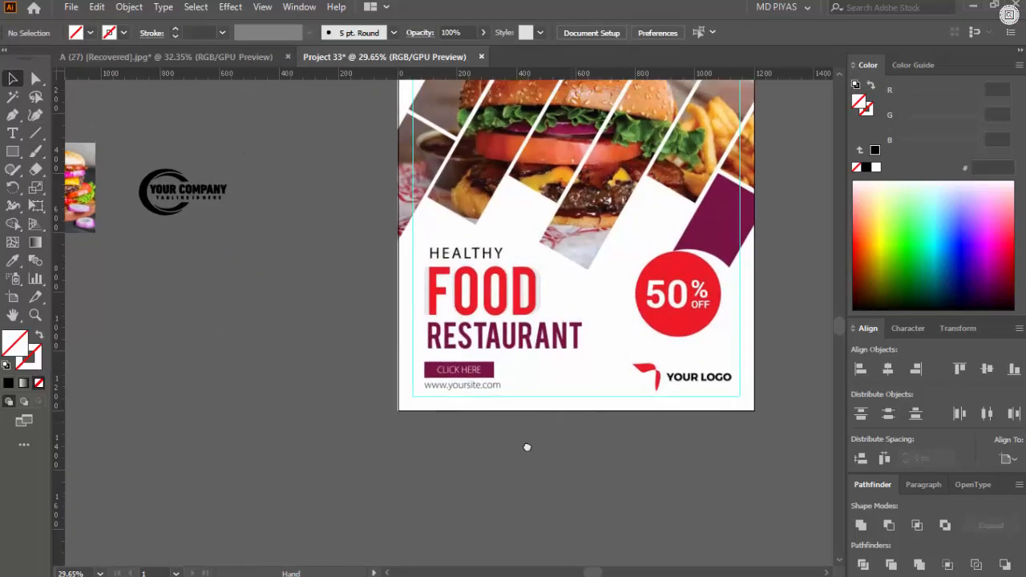
{"action": "left_click_drag", "start_coordinate": [553, 356], "coordinate": [459, 408]}
{"action": "left_click_drag", "start_coordinate": [421, 270], "coordinate": [412, 281]}
{"action": "scroll", "coordinate": [385, 233], "scroll_direction": "up", "scroll_amount": 5}
{"action": "left_click_drag", "start_coordinate": [413, 167], "coordinate": [360, 296]}
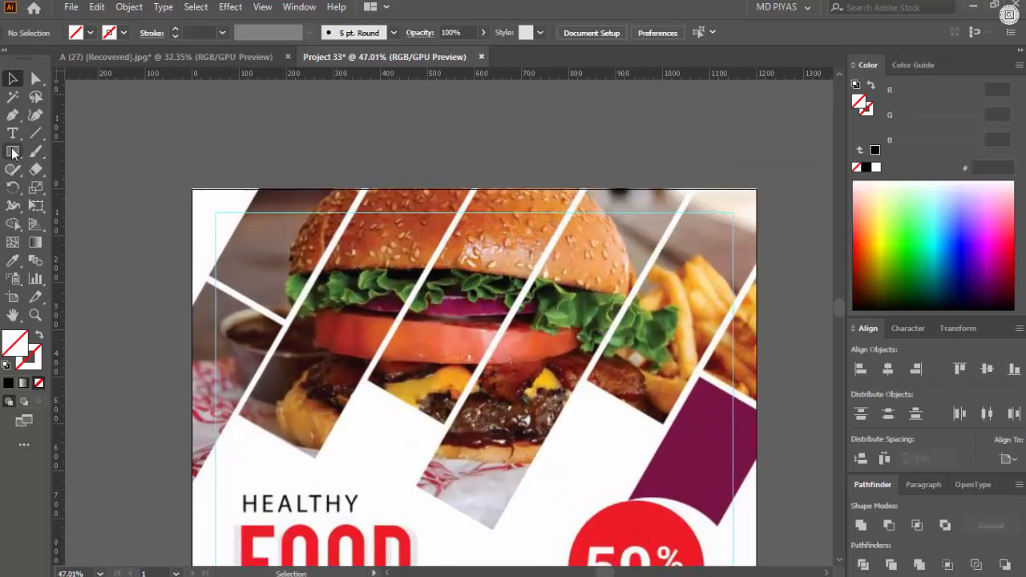
{"action": "left_click_drag", "start_coordinate": [410, 418], "coordinate": [410, 417]}
{"action": "left_click", "coordinate": [434, 130]}
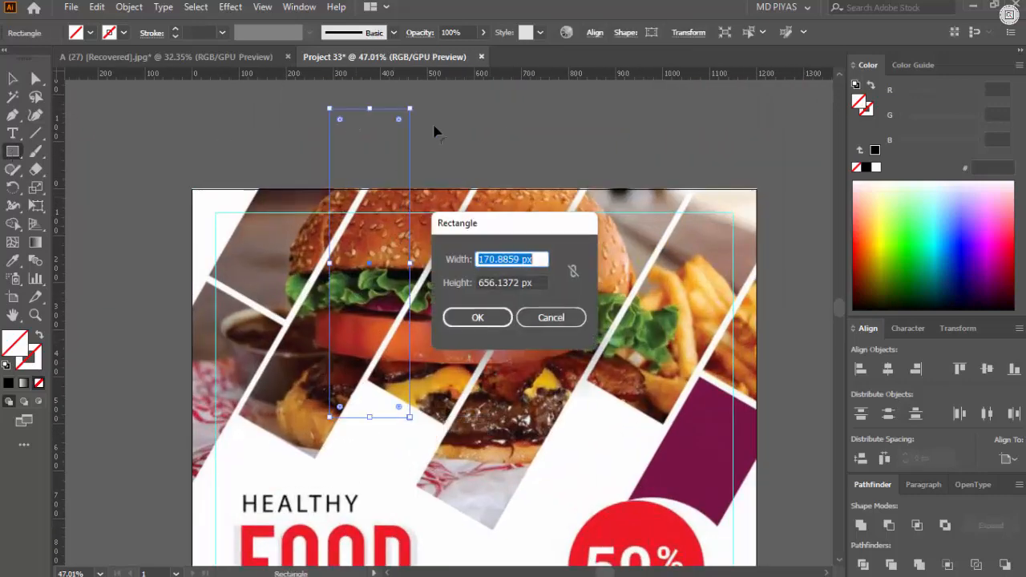
{"action": "left_click", "coordinate": [536, 325]}
- Give the upright rectangle a black 1 pt stroke with no fill
{"action": "type", "text": "v"}
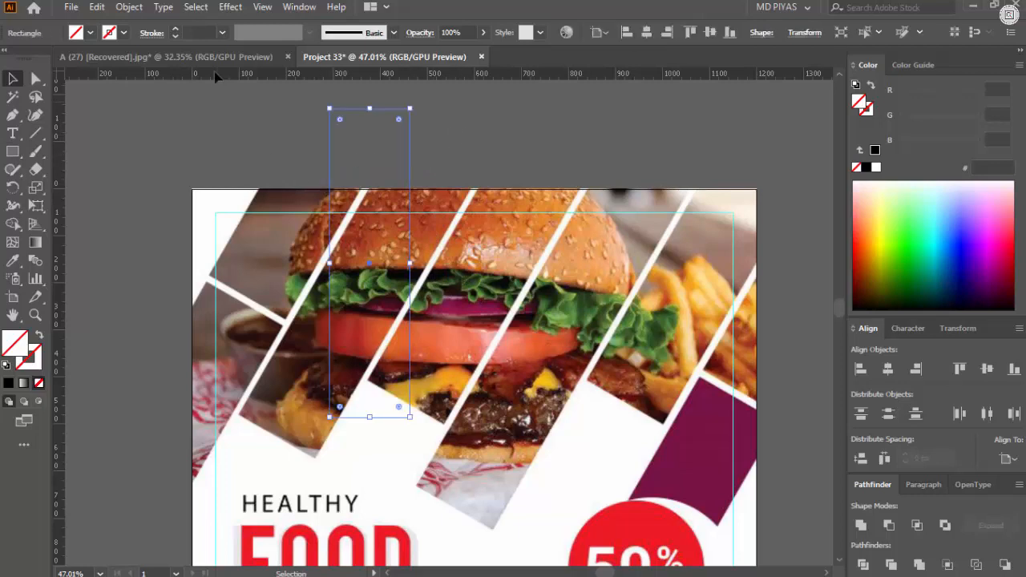
{"action": "type", "text": "1"}
{"action": "key", "text": "Return"}
{"action": "left_click", "coordinate": [514, 167]}
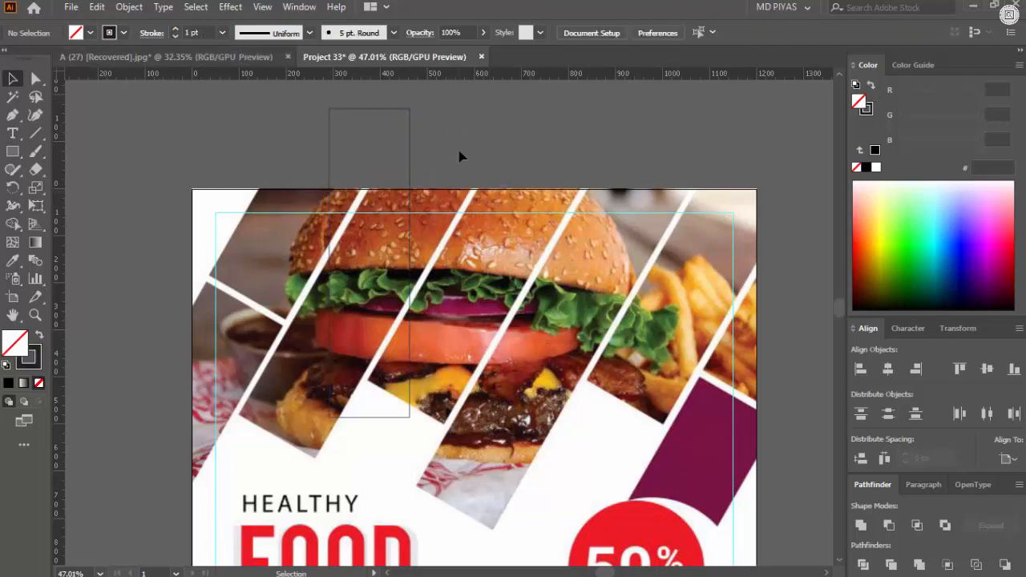
- Narrow the rectangle, rotate it to the slant of the photo strips and align it with the first strip's outer edge
{"action": "left_click", "coordinate": [408, 273]}
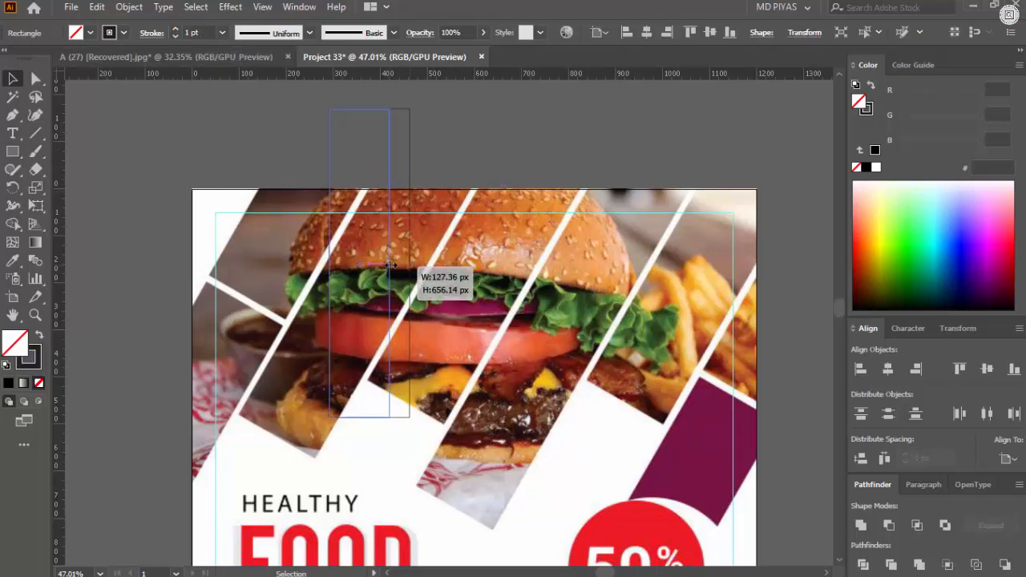
{"action": "left_click_drag", "start_coordinate": [395, 261], "coordinate": [405, 198]}
{"action": "left_click_drag", "start_coordinate": [361, 263], "coordinate": [247, 272]}
{"action": "left_click_drag", "start_coordinate": [174, 247], "coordinate": [353, 325]}
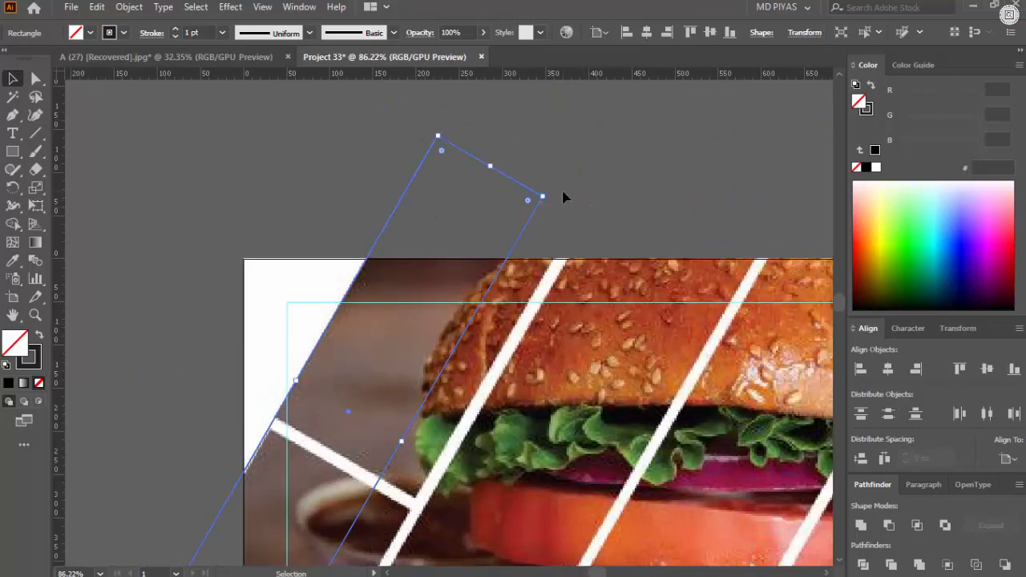
{"action": "left_click", "coordinate": [563, 198]}
- Lengthen the slanted rectangle at its lower end so it extends well past the artboard's edge
{"action": "left_click_drag", "start_coordinate": [563, 198], "coordinate": [474, 270]}
{"action": "left_click_drag", "start_coordinate": [469, 366], "coordinate": [374, 297]}
{"action": "left_click_drag", "start_coordinate": [228, 449], "coordinate": [235, 409]}
{"action": "left_click_drag", "start_coordinate": [307, 180], "coordinate": [454, 193]}
{"action": "left_click_drag", "start_coordinate": [573, 115], "coordinate": [559, 139]}
{"action": "left_click_drag", "start_coordinate": [468, 312], "coordinate": [374, 316]}
{"action": "left_click_drag", "start_coordinate": [407, 501], "coordinate": [436, 348]}
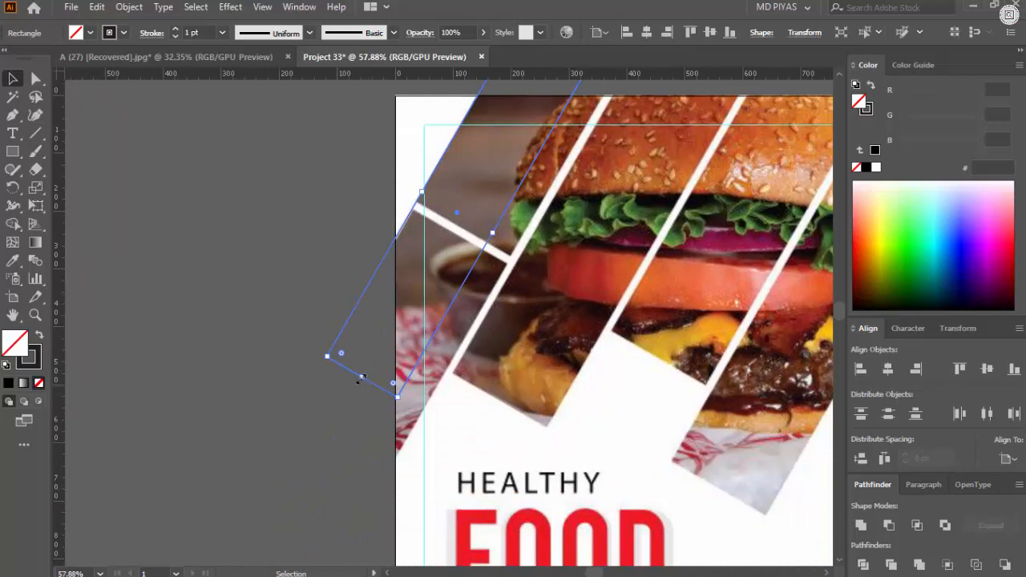
{"action": "left_click_drag", "start_coordinate": [363, 377], "coordinate": [290, 501]}
{"action": "left_click", "coordinate": [352, 449]}
{"action": "left_click_drag", "start_coordinate": [393, 403], "coordinate": [385, 353]}
{"action": "left_click_drag", "start_coordinate": [489, 311], "coordinate": [473, 348]}
{"action": "left_click_drag", "start_coordinate": [417, 360], "coordinate": [409, 302]}
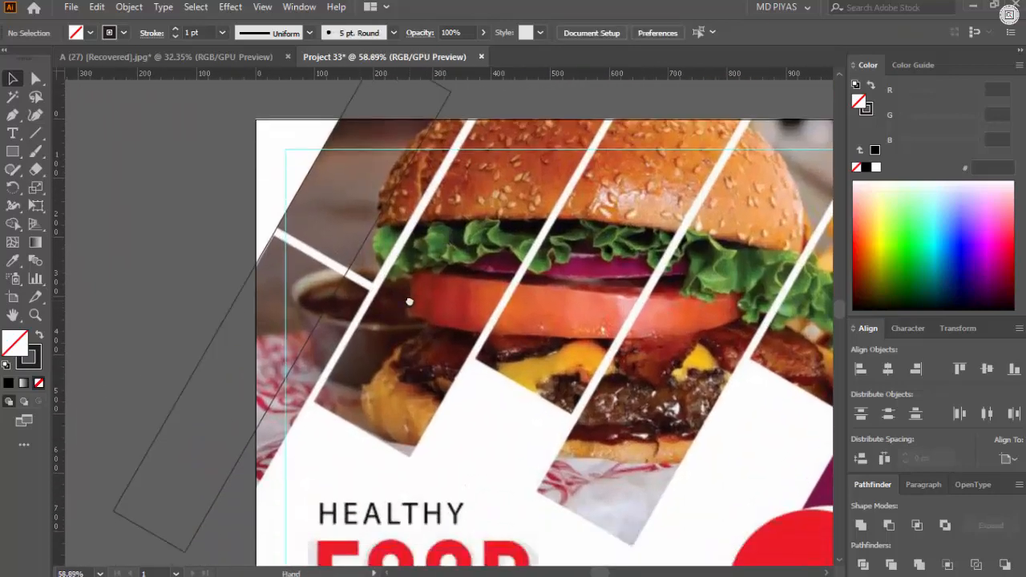
- Widen the slanted rectangle until its inner edge meets the first long white gap between the photo strips
{"action": "left_click", "coordinate": [354, 276]}
{"action": "left_click_drag", "start_coordinate": [320, 324], "coordinate": [355, 326]}
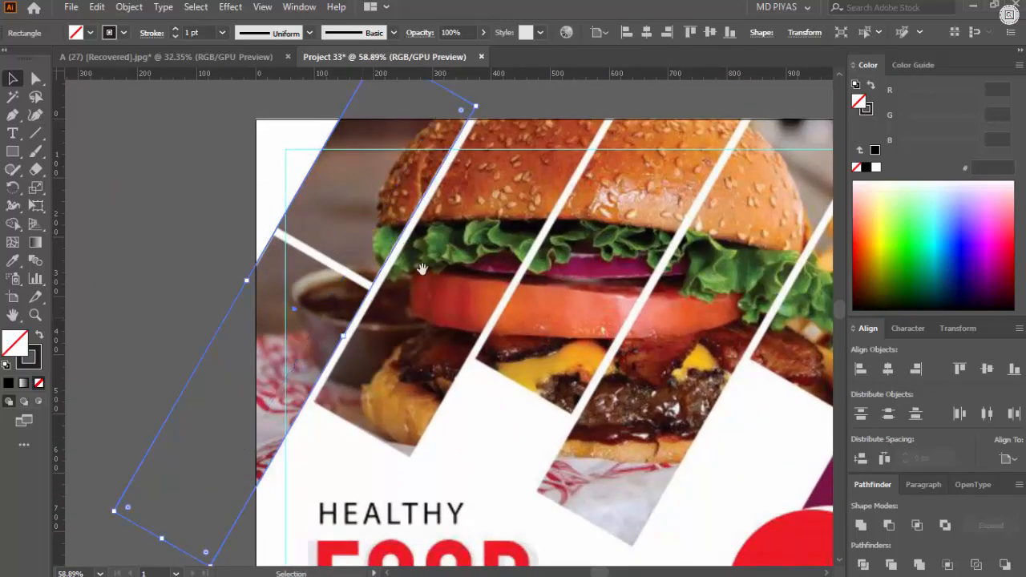
{"action": "left_click_drag", "start_coordinate": [441, 207], "coordinate": [403, 358]}
{"action": "left_click", "coordinate": [501, 177]}
- Duplicate the slanted rectangle at even spacing across the burger image, making a row of six strips
{"action": "left_click_drag", "start_coordinate": [395, 313], "coordinate": [329, 294]}
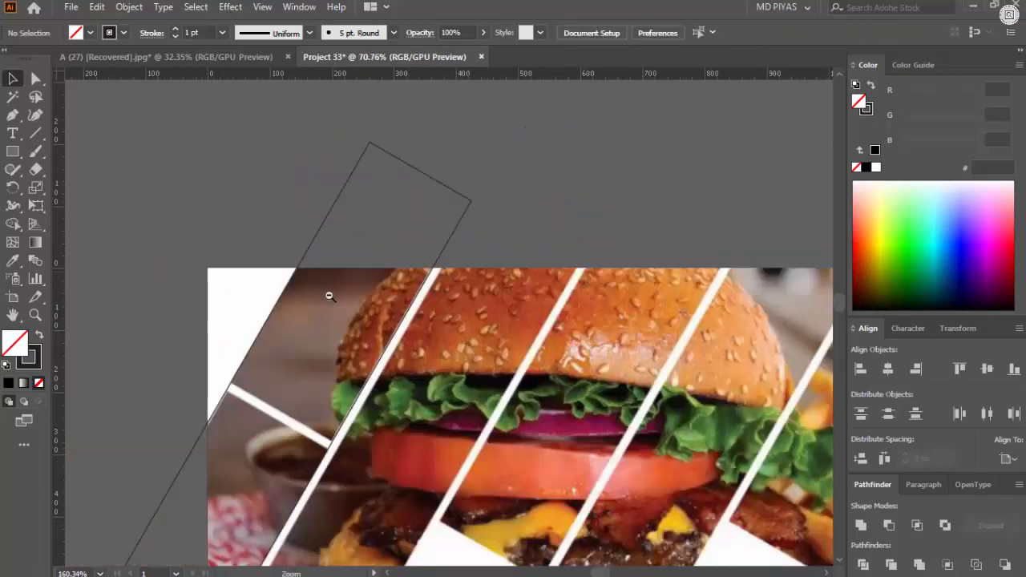
{"action": "left_click_drag", "start_coordinate": [377, 377], "coordinate": [339, 307]}
{"action": "left_click_drag", "start_coordinate": [206, 284], "coordinate": [305, 321]}
{"action": "scroll", "coordinate": [305, 321], "scroll_direction": "down", "scroll_amount": 4}
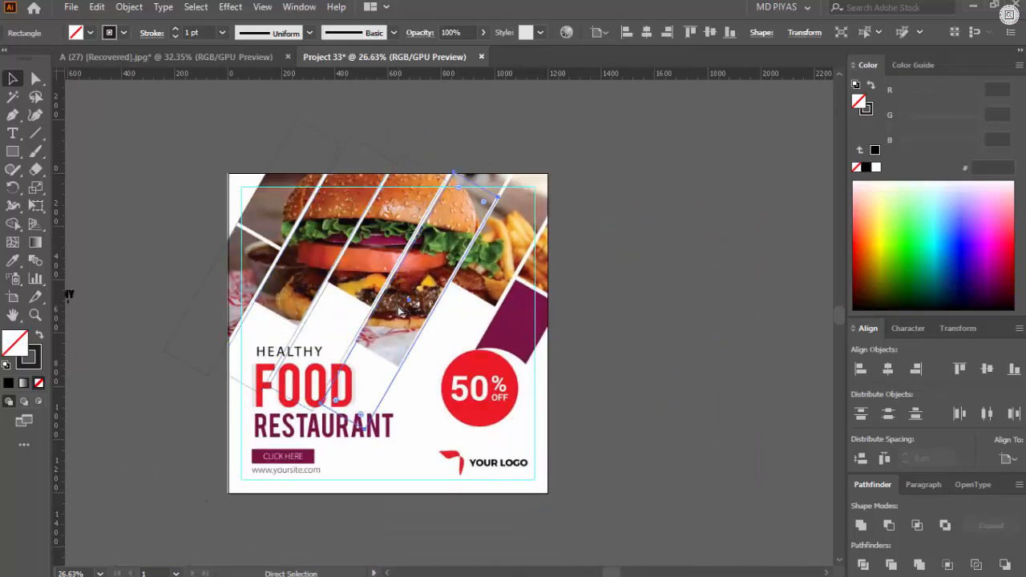
{"action": "left_click", "coordinate": [630, 220]}
{"action": "scroll", "coordinate": [518, 231], "scroll_direction": "up", "scroll_amount": 3}
{"action": "left_click_drag", "start_coordinate": [517, 231], "coordinate": [503, 319]}
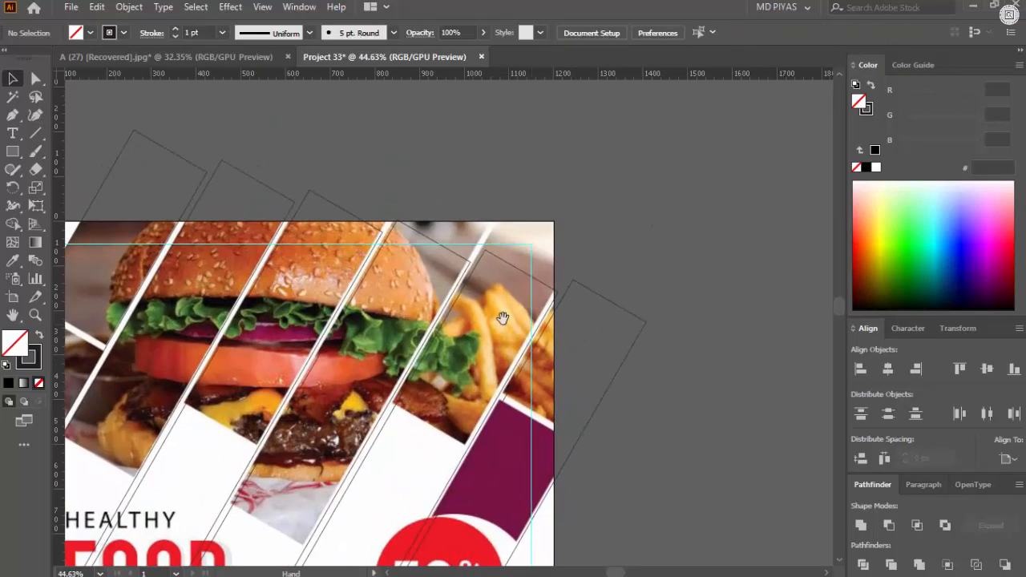
- Select the second to sixth strips and lengthen them together at their upper ends, well past the artboard's upper edge
{"action": "left_click", "coordinate": [281, 192]}
{"action": "left_click", "coordinate": [356, 217], "text": "shift"}
{"action": "left_click", "coordinate": [442, 246], "text": "shift"}
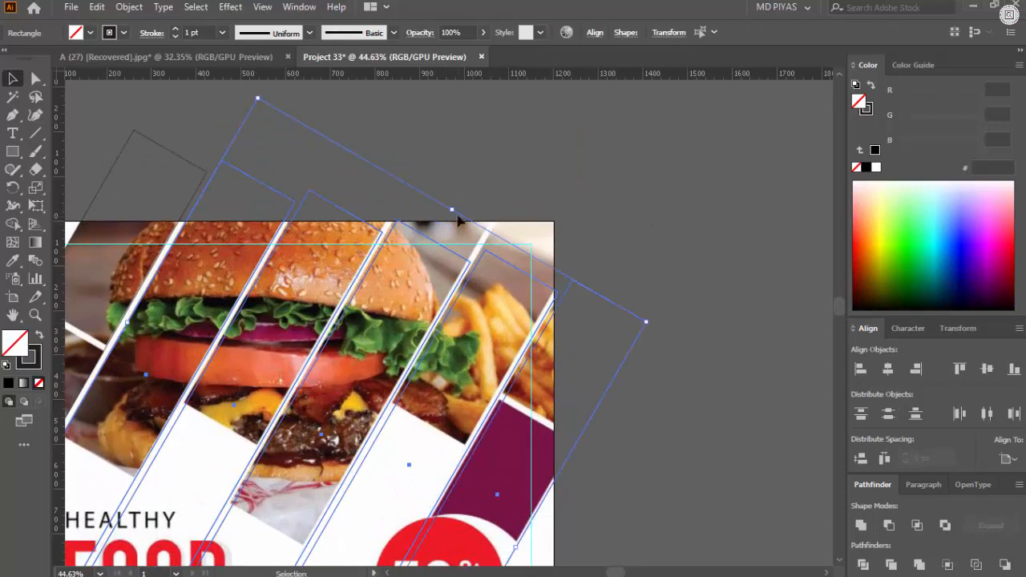
{"action": "left_click_drag", "start_coordinate": [454, 211], "coordinate": [513, 106]}
{"action": "left_click", "coordinate": [625, 124]}
- Shorten the second strip at its lower end to match the lower edge of its burger photo strip
{"action": "left_click_drag", "start_coordinate": [627, 148], "coordinate": [485, 241]}
{"action": "left_click_drag", "start_coordinate": [487, 344], "coordinate": [445, 303]}
{"action": "left_click_drag", "start_coordinate": [408, 247], "coordinate": [541, 266]}
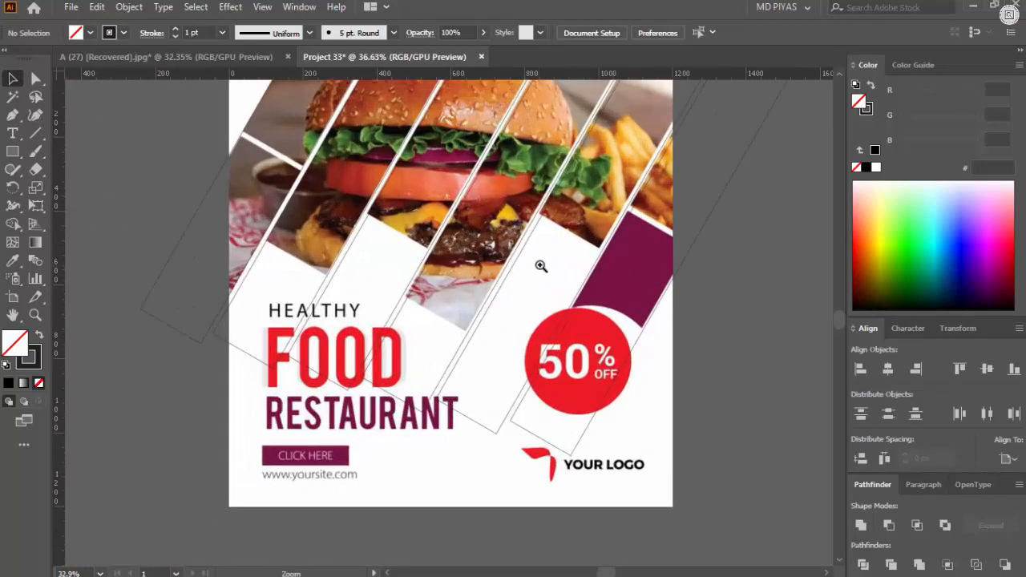
{"action": "scroll", "coordinate": [277, 261], "scroll_direction": "up", "scroll_amount": 2}
{"action": "scroll", "coordinate": [245, 421], "scroll_direction": "up", "scroll_amount": 1}
{"action": "left_click", "coordinate": [234, 422]}
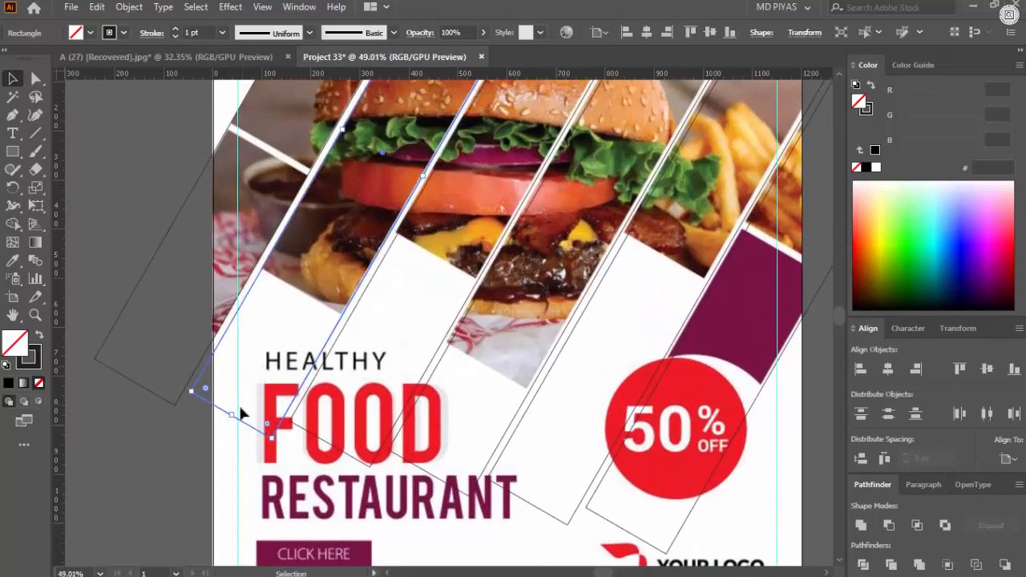
{"action": "left_click_drag", "start_coordinate": [241, 399], "coordinate": [298, 289]}
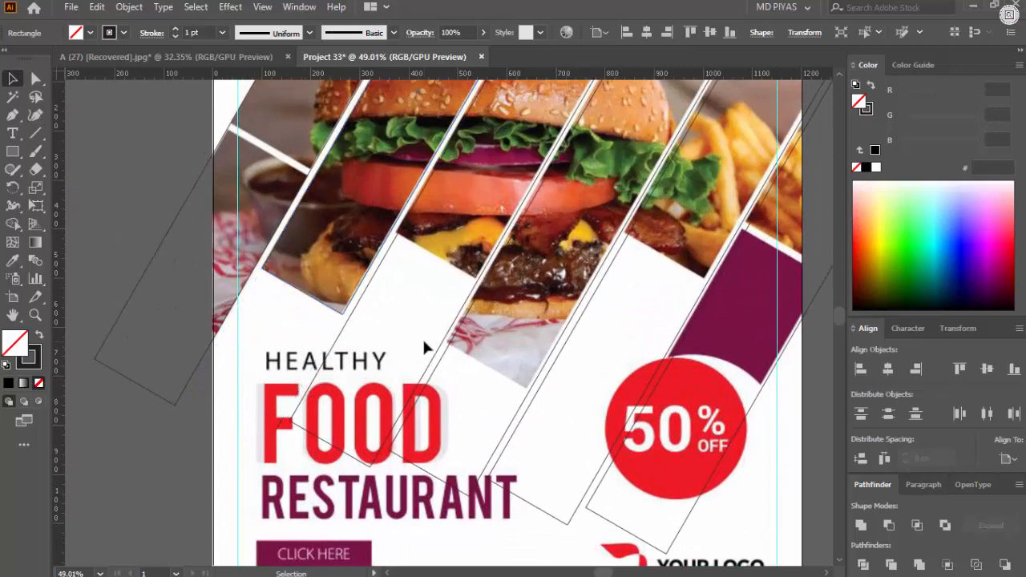
{"action": "left_click", "coordinate": [423, 341]}
- Shorten the third and fourth strips at their lower ends to the lower edges of their photo strips
{"action": "scroll", "coordinate": [365, 431], "scroll_direction": "up", "scroll_amount": 3}
{"action": "left_click", "coordinate": [319, 478]}
{"action": "left_click_drag", "start_coordinate": [320, 479], "coordinate": [467, 246]}
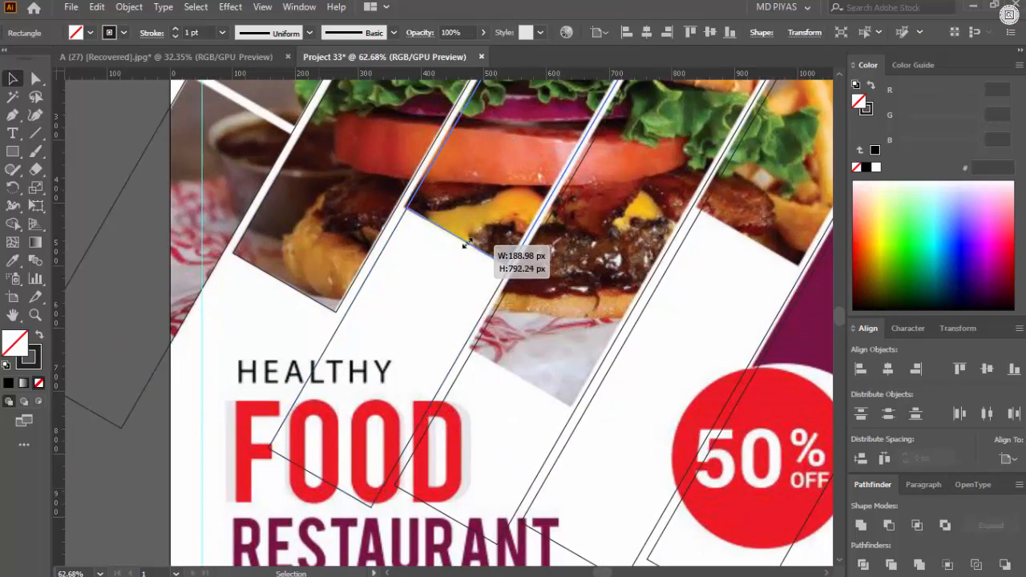
{"action": "left_click", "coordinate": [527, 365]}
{"action": "left_click", "coordinate": [452, 520]}
{"action": "left_click_drag", "start_coordinate": [447, 517], "coordinate": [513, 383]}
{"action": "left_click", "coordinate": [529, 341]}
- Shorten the fifth strip at its lower end to the lower edge of its photo strip
{"action": "left_click_drag", "start_coordinate": [605, 474], "coordinate": [442, 404]}
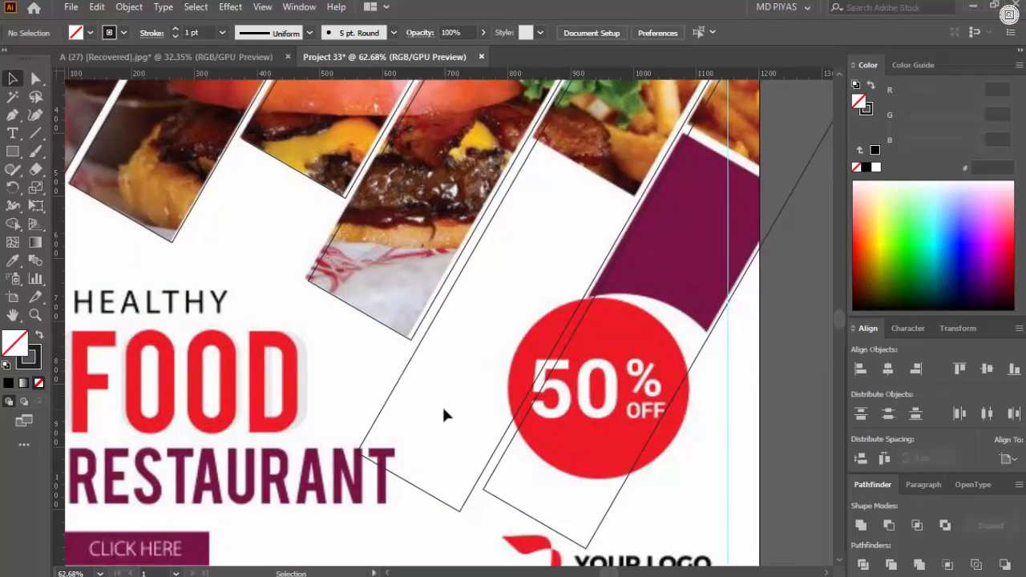
{"action": "left_click", "coordinate": [408, 482]}
{"action": "left_click_drag", "start_coordinate": [409, 484], "coordinate": [592, 172]}
{"action": "left_click", "coordinate": [526, 260]}
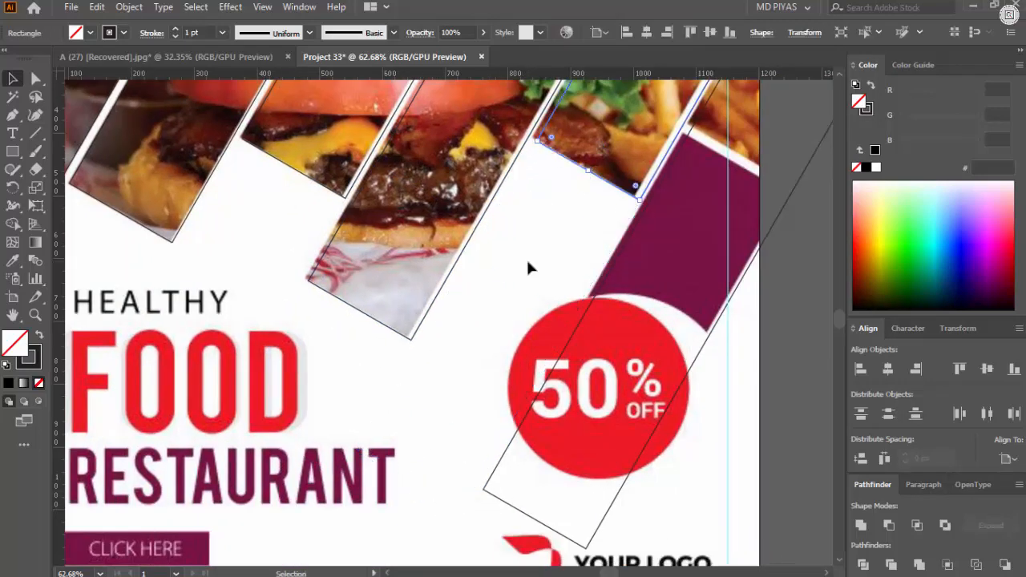
- Shorten the sixth strip at its lower end to the white gap above the purple block
{"action": "left_click_drag", "start_coordinate": [607, 456], "coordinate": [445, 417]}
{"action": "left_click", "coordinate": [383, 487]}
{"action": "scroll", "coordinate": [388, 431], "scroll_direction": "down", "scroll_amount": 1}
{"action": "left_click_drag", "start_coordinate": [388, 430], "coordinate": [335, 467]}
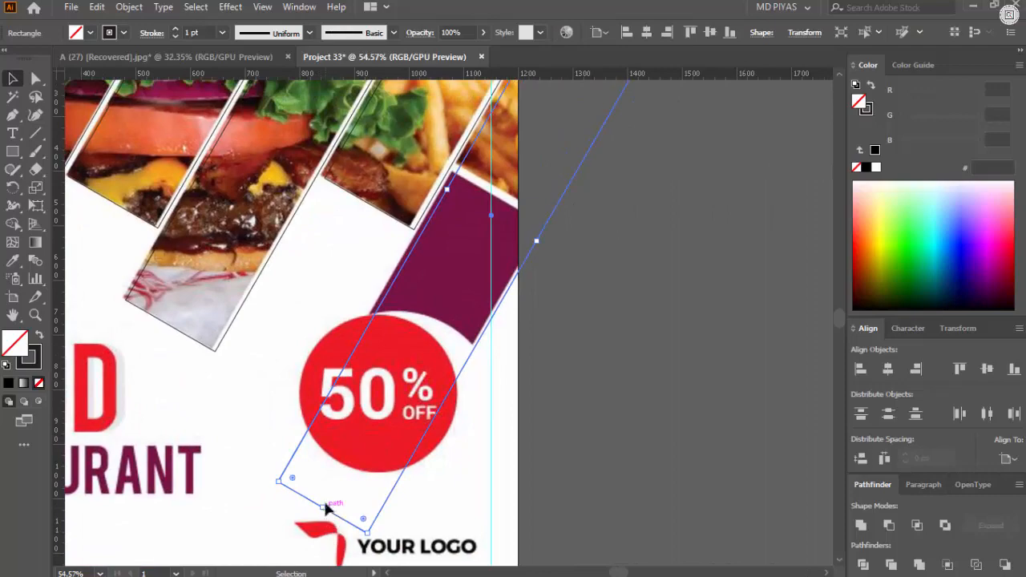
{"action": "left_click_drag", "start_coordinate": [327, 508], "coordinate": [562, 116]}
{"action": "left_click", "coordinate": [562, 240]}
- Draw two straight Pen lines across the first strip, one along each edge of its short white gap
{"action": "left_click_drag", "start_coordinate": [565, 113], "coordinate": [531, 321]}
{"action": "left_click_drag", "start_coordinate": [489, 241], "coordinate": [172, 326]}
{"action": "left_click_drag", "start_coordinate": [177, 111], "coordinate": [506, 225]}
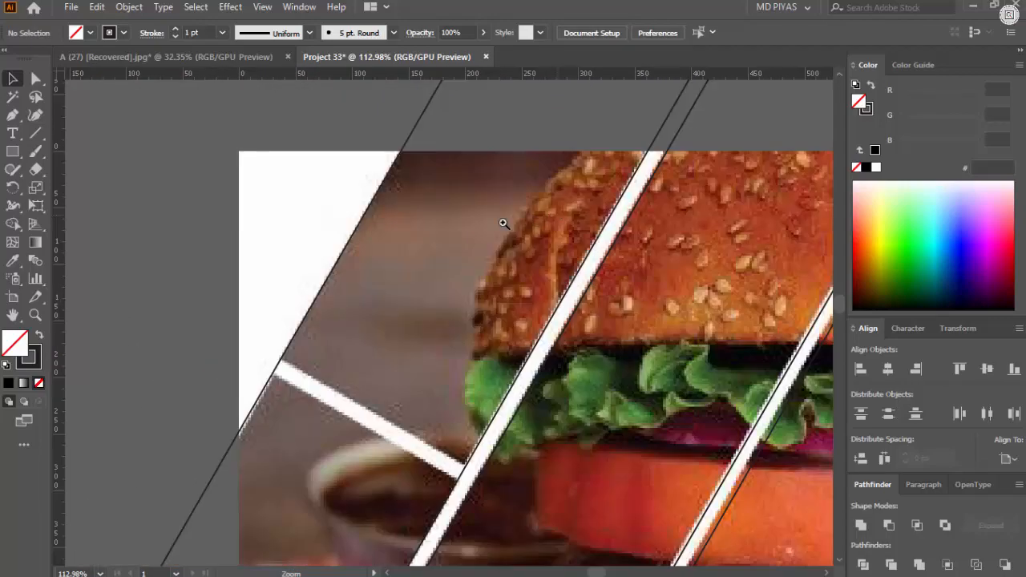
{"action": "left_click_drag", "start_coordinate": [144, 113], "coordinate": [318, 210]}
{"action": "left_click_drag", "start_coordinate": [209, 124], "coordinate": [292, 224]}
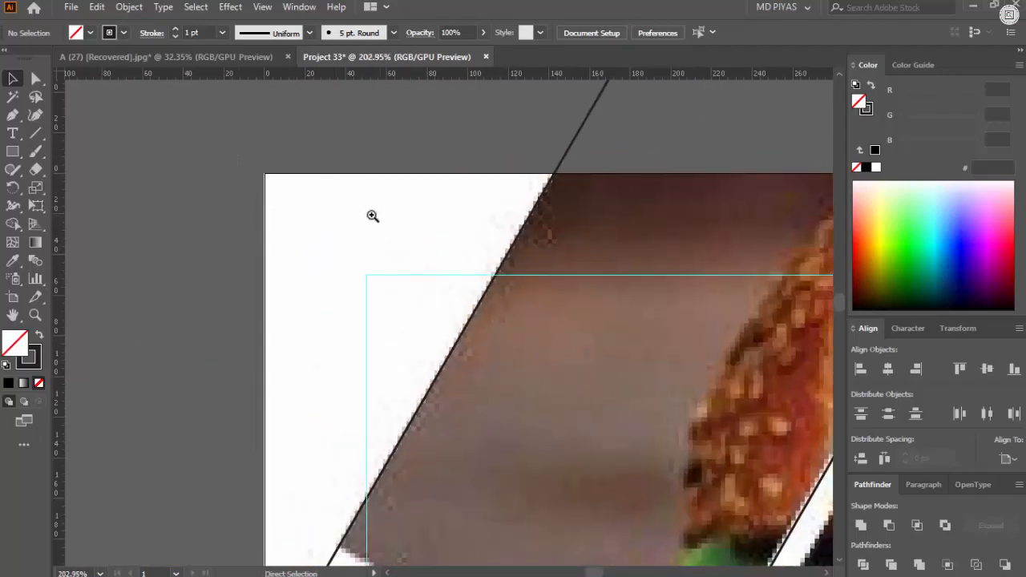
{"action": "left_click_drag", "start_coordinate": [372, 215], "coordinate": [241, 241]}
{"action": "left_click_drag", "start_coordinate": [481, 305], "coordinate": [499, 230]}
{"action": "left_click_drag", "start_coordinate": [292, 174], "coordinate": [399, 263]}
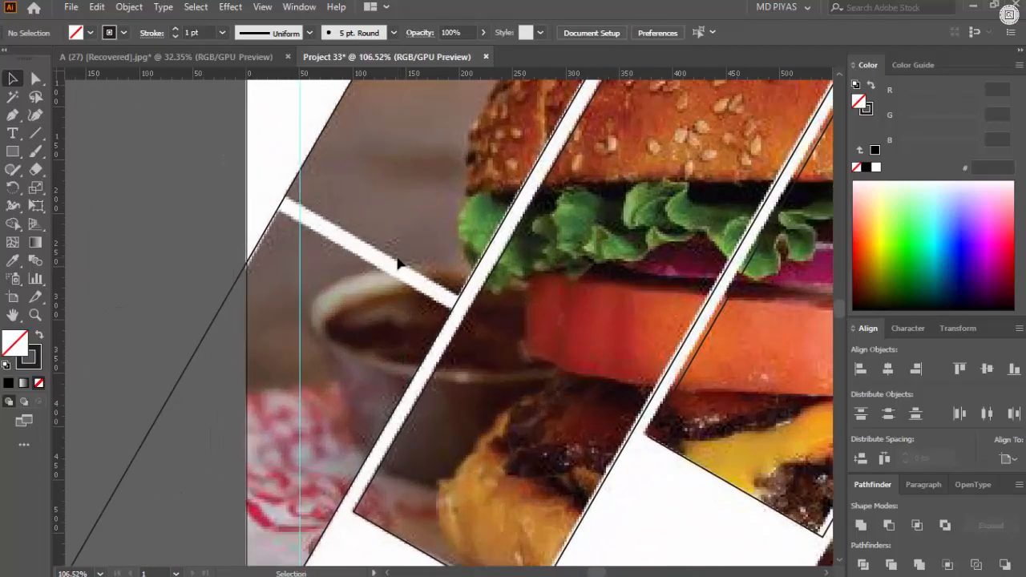
{"action": "left_click", "coordinate": [278, 210]}
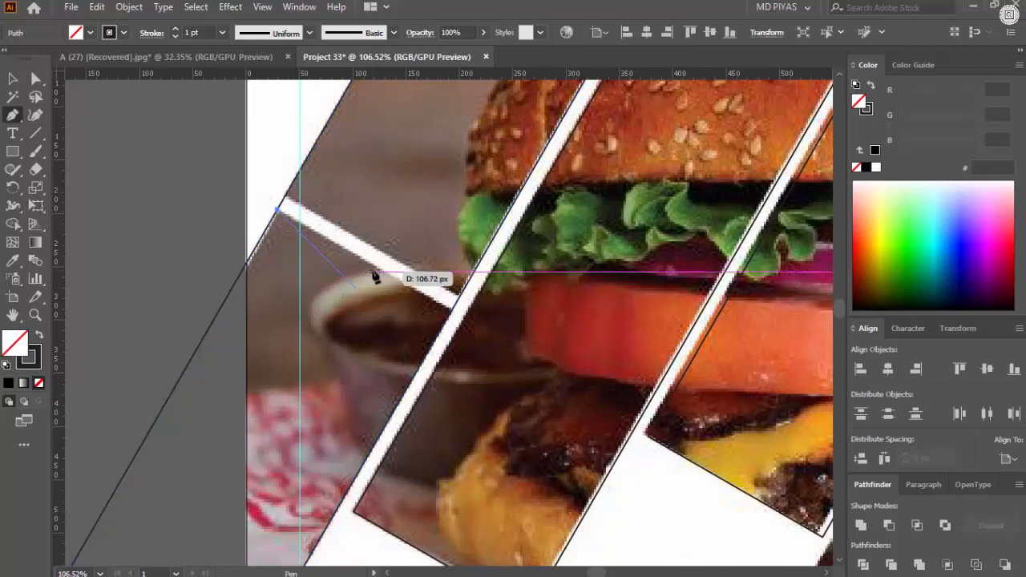
{"action": "left_click", "coordinate": [453, 309]}
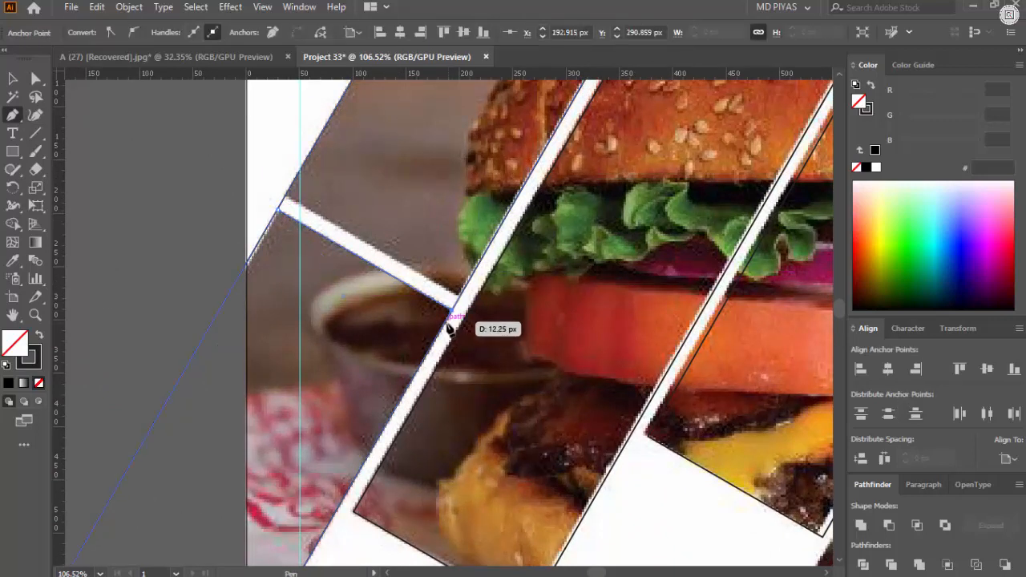
{"action": "key", "text": "ctrl"}
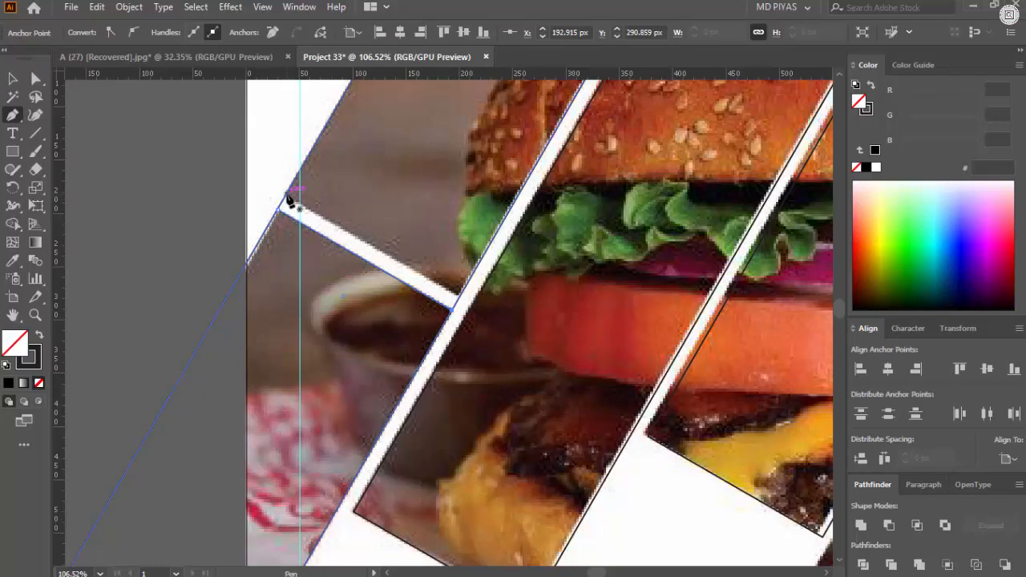
{"action": "left_click", "coordinate": [287, 196]}
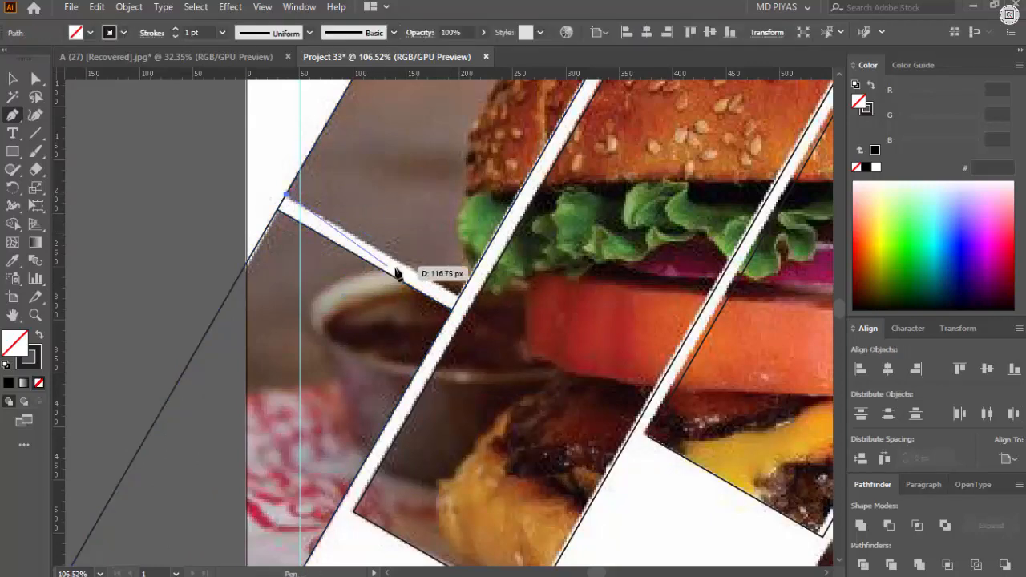
{"action": "left_click", "coordinate": [452, 298]}
- Split the first strip along the two drawn lines and delete the narrow piece between them
{"action": "left_click", "coordinate": [232, 170]}
{"action": "left_click", "coordinate": [359, 256]}
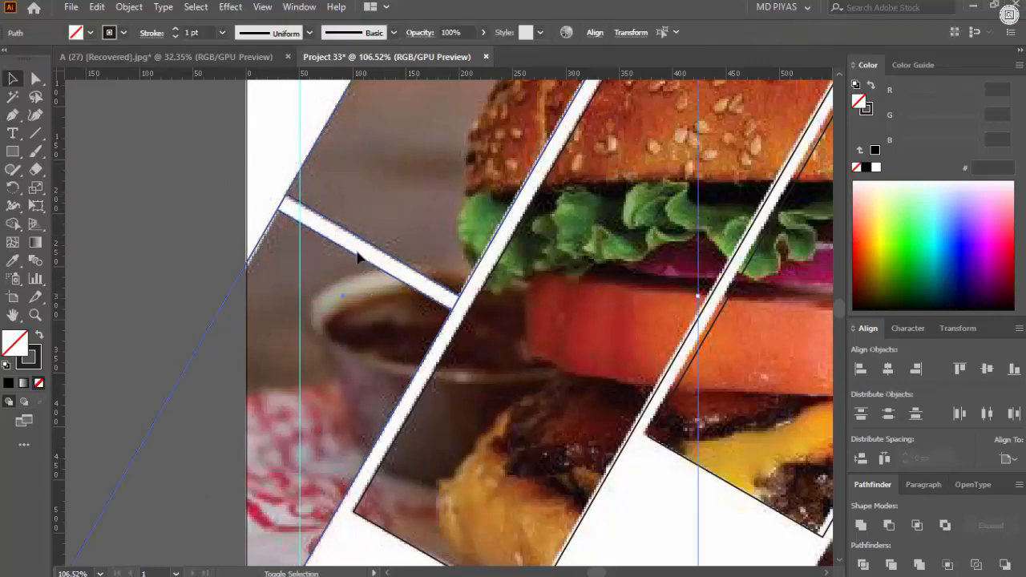
{"action": "key", "text": "v"}
{"action": "left_click", "coordinate": [222, 250]}
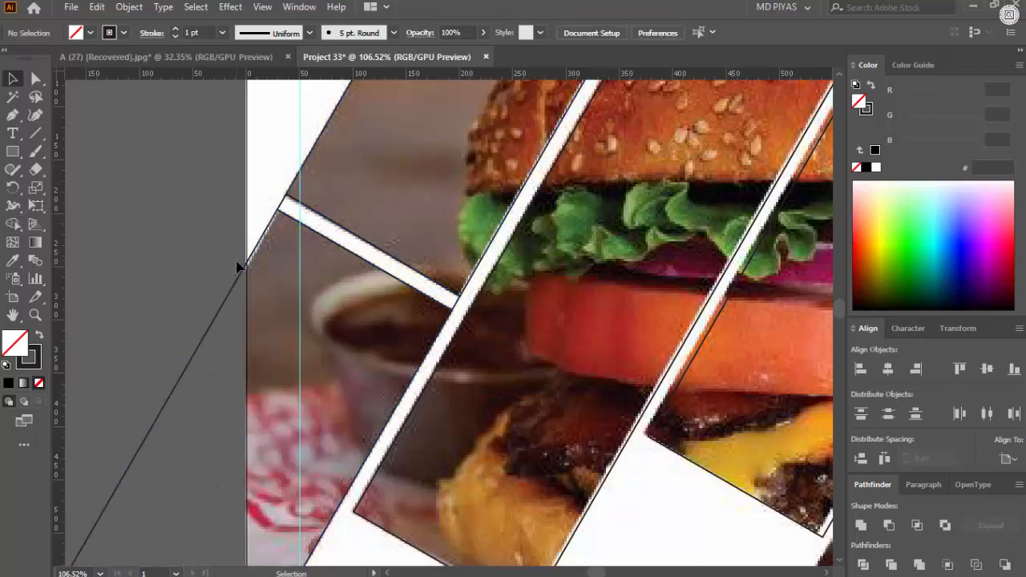
{"action": "left_click_drag", "start_coordinate": [243, 267], "coordinate": [172, 286]}
{"action": "left_click_drag", "start_coordinate": [203, 234], "coordinate": [225, 240]}
{"action": "left_click", "coordinate": [284, 205]}
{"action": "key", "text": "Delete"}
{"action": "left_click_drag", "start_coordinate": [295, 175], "coordinate": [273, 157]}
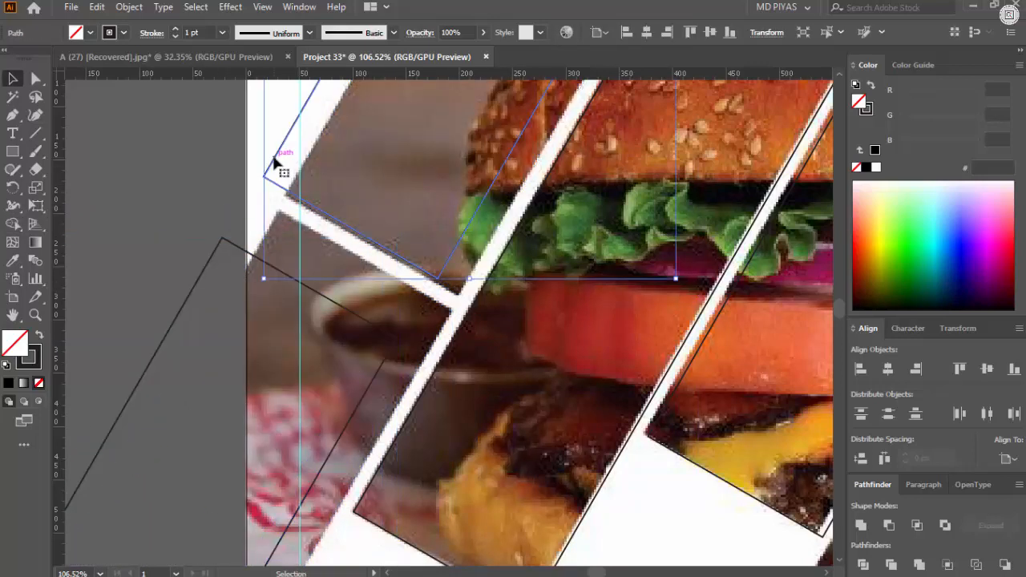
{"action": "key", "text": "ctrl+z"}
{"action": "left_click", "coordinate": [246, 214]}
{"action": "left_click_drag", "start_coordinate": [435, 276], "coordinate": [259, 332]}
{"action": "left_click_drag", "start_coordinate": [513, 277], "coordinate": [381, 252]}
{"action": "left_click_drag", "start_coordinate": [394, 239], "coordinate": [551, 339]}
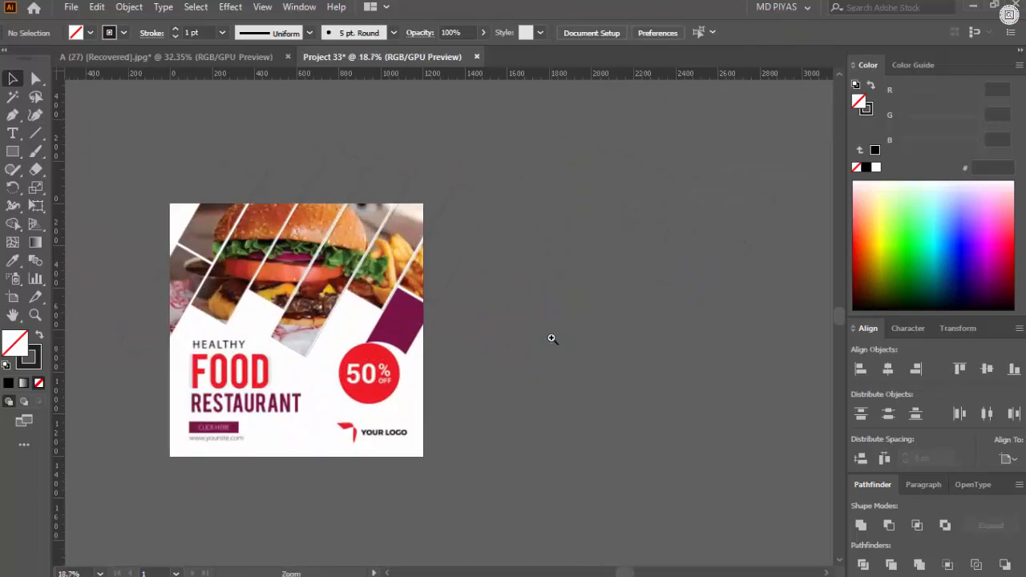
{"action": "left_click_drag", "start_coordinate": [265, 271], "coordinate": [442, 290]}
{"action": "left_click_drag", "start_coordinate": [442, 290], "coordinate": [394, 294]}
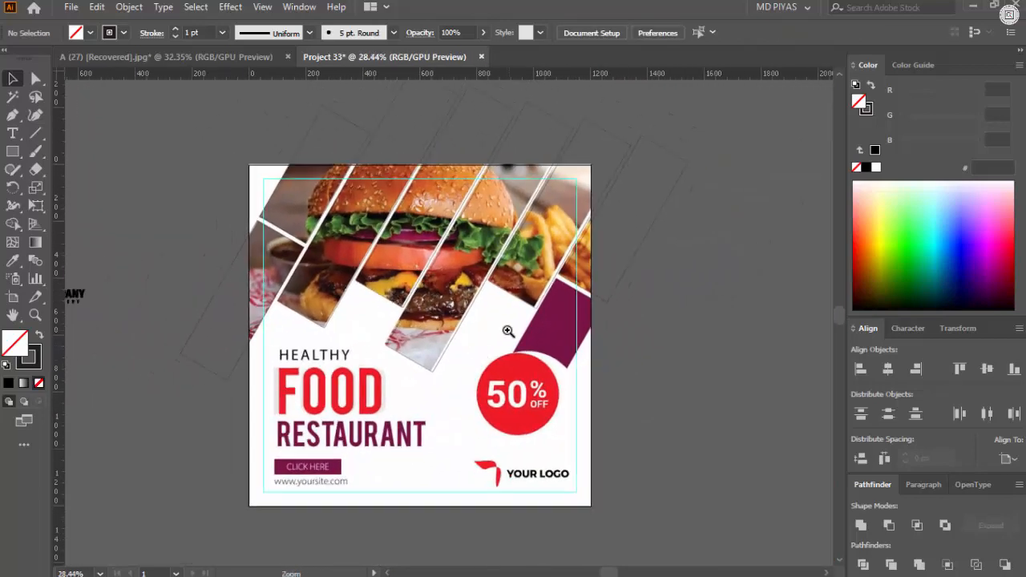
{"action": "left_click_drag", "start_coordinate": [508, 331], "coordinate": [534, 313]}
{"action": "left_click_drag", "start_coordinate": [648, 186], "coordinate": [502, 445]}
{"action": "key", "text": "ctrl+z"}
{"action": "key", "text": "Delete"}
{"action": "key", "text": "ctrl+z"}
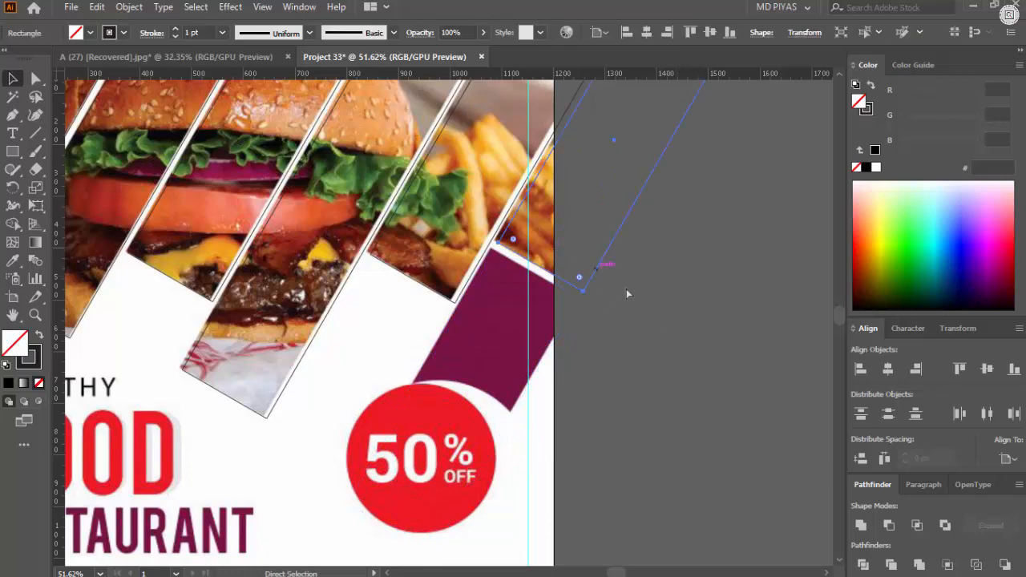
- Lengthen the sixth strip at its lower end over the purple block and the red discount circle
{"action": "left_click", "coordinate": [626, 290]}
{"action": "left_click", "coordinate": [554, 274]}
{"action": "left_click_drag", "start_coordinate": [542, 269], "coordinate": [428, 527]}
{"action": "left_click", "coordinate": [550, 375]}
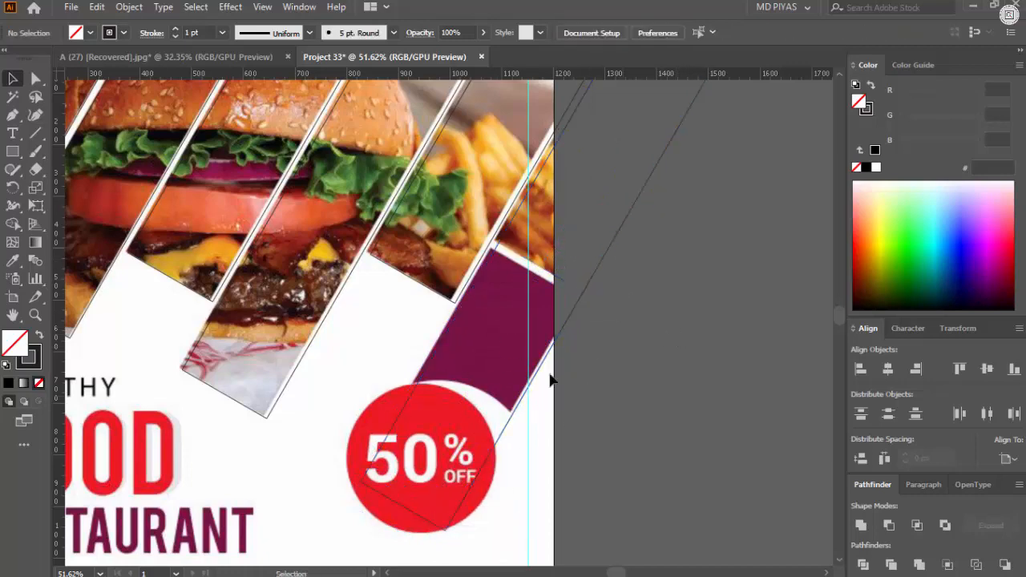
- Draw a straight Pen line across the sixth strip along the fries photo's lower edge, reaching slightly past the strip's outer side
{"action": "left_click_drag", "start_coordinate": [515, 323], "coordinate": [678, 328]}
{"action": "left_click_drag", "start_coordinate": [578, 267], "coordinate": [534, 341]}
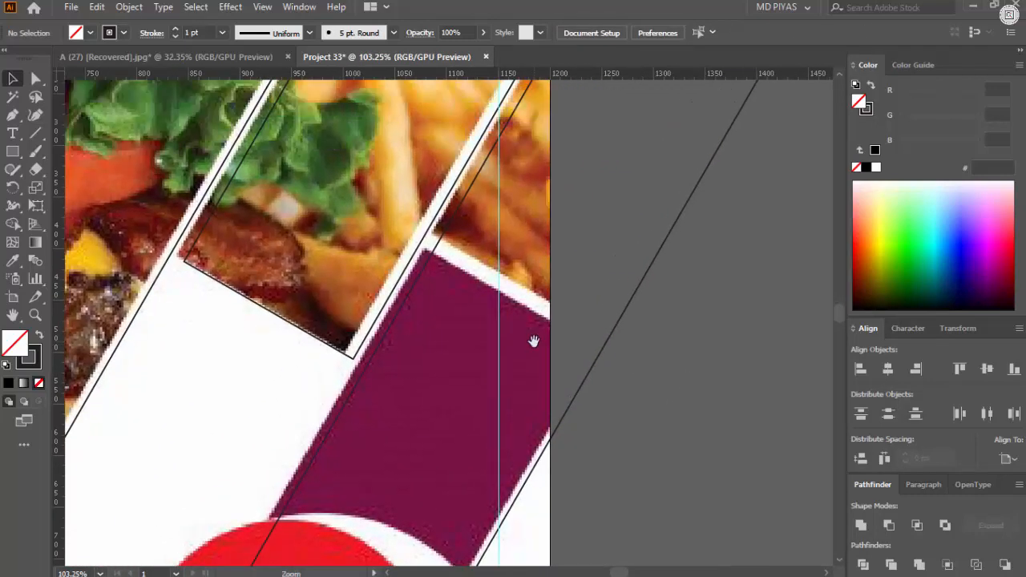
{"action": "left_click", "coordinate": [438, 240]}
{"action": "left_click", "coordinate": [609, 338]}
{"action": "key", "text": "v"}
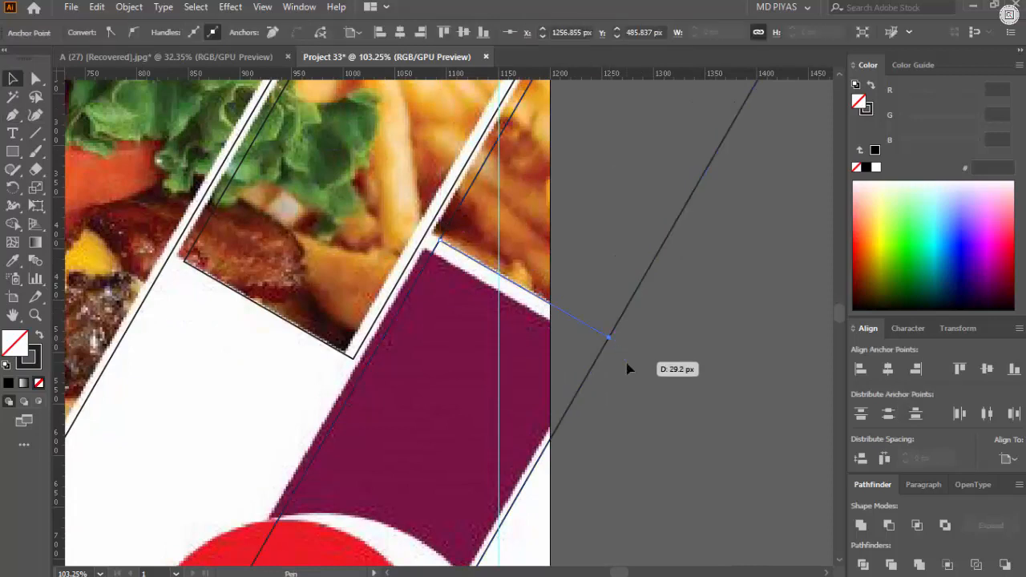
{"action": "left_click", "coordinate": [617, 362]}
{"action": "left_click", "coordinate": [598, 333]}
{"action": "key", "text": "v"}
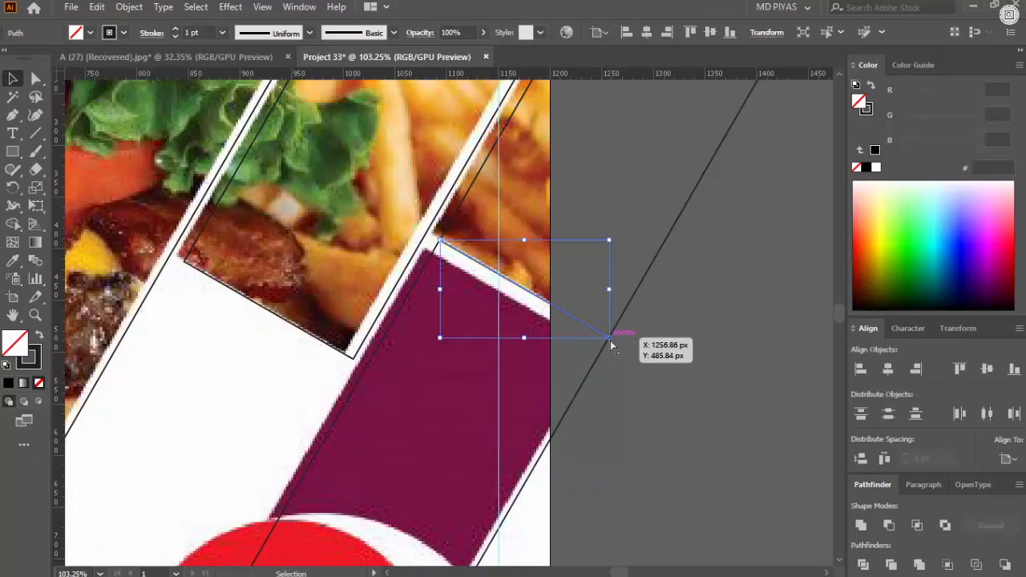
{"action": "left_click", "coordinate": [630, 371]}
- Draw a second straight Pen line across the sixth strip along the purple block's upper edge
{"action": "key", "text": "p"}
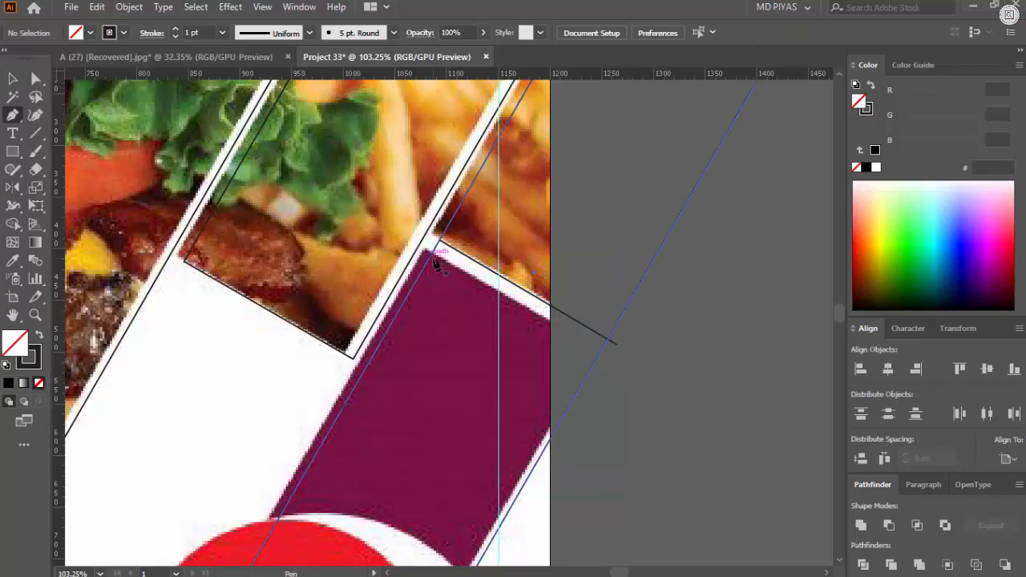
{"action": "left_click_drag", "start_coordinate": [435, 255], "coordinate": [516, 316]}
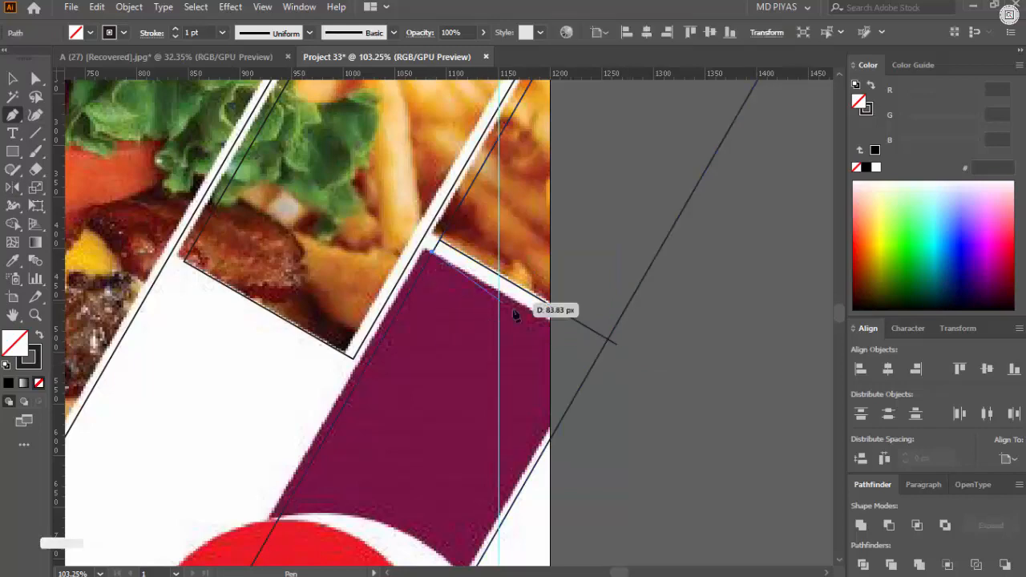
{"action": "left_click", "coordinate": [610, 361]}
{"action": "key", "text": "v"}
{"action": "left_click", "coordinate": [706, 327]}
{"action": "left_click_drag", "start_coordinate": [713, 324], "coordinate": [393, 180]}
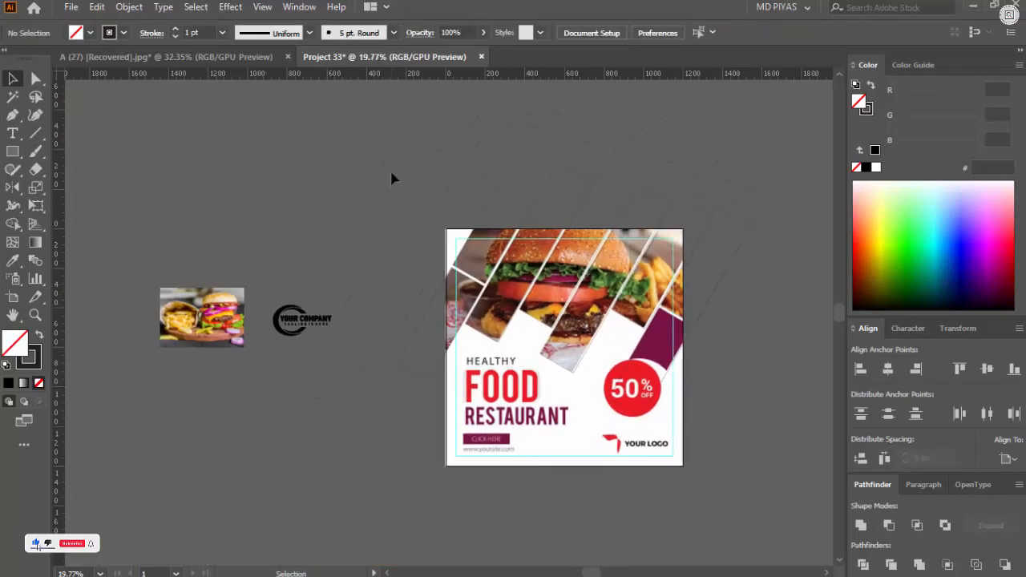
{"action": "left_click", "coordinate": [722, 369]}
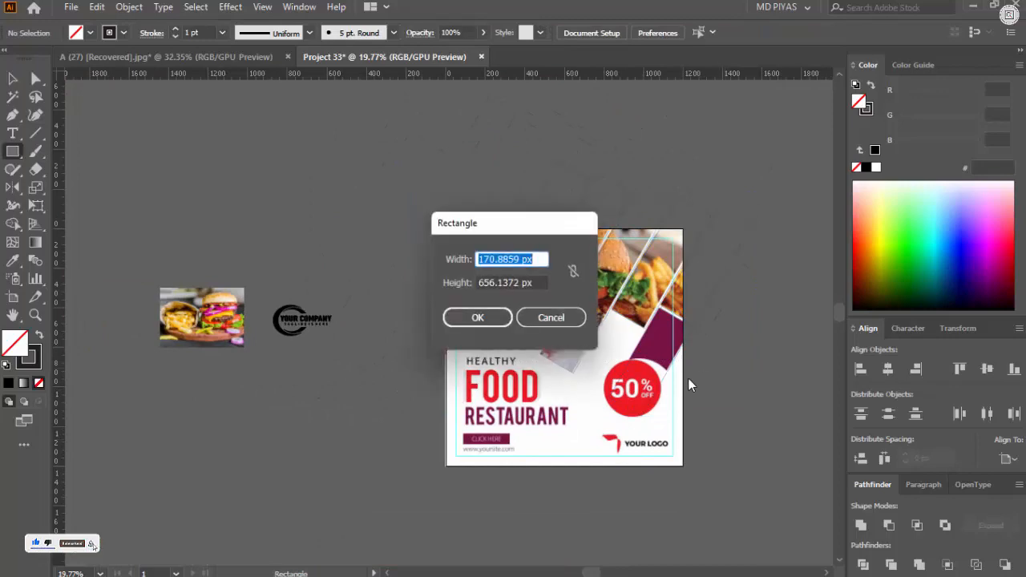
{"action": "left_click", "coordinate": [547, 320]}
- Shorten the sixth strip so its lower end sits just inside the upper part of the red discount circle
{"action": "left_click_drag", "start_coordinate": [621, 418], "coordinate": [696, 403]}
{"action": "left_click_drag", "start_coordinate": [696, 403], "coordinate": [576, 433]}
{"action": "key", "text": "v"}
{"action": "left_click", "coordinate": [530, 434]}
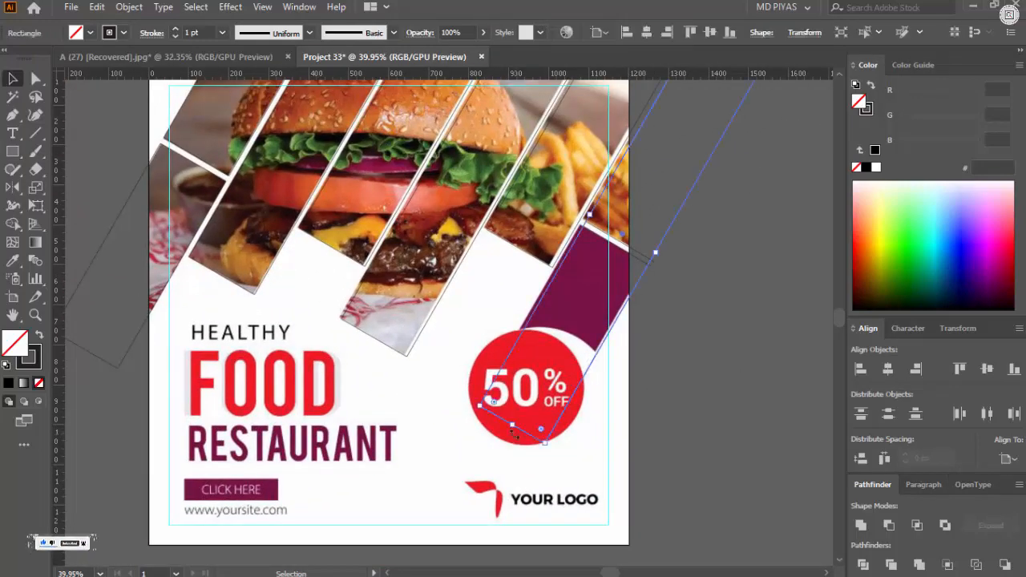
{"action": "left_click_drag", "start_coordinate": [516, 427], "coordinate": [540, 366]}
{"action": "left_click", "coordinate": [694, 371]}
- Create a 1200 x 1200 px rectangle and center it horizontally and vertically on the artboard
{"action": "left_click_drag", "start_coordinate": [691, 367], "coordinate": [472, 376]}
{"action": "left_click_drag", "start_coordinate": [484, 295], "coordinate": [547, 315]}
{"action": "left_click", "coordinate": [389, 331]}
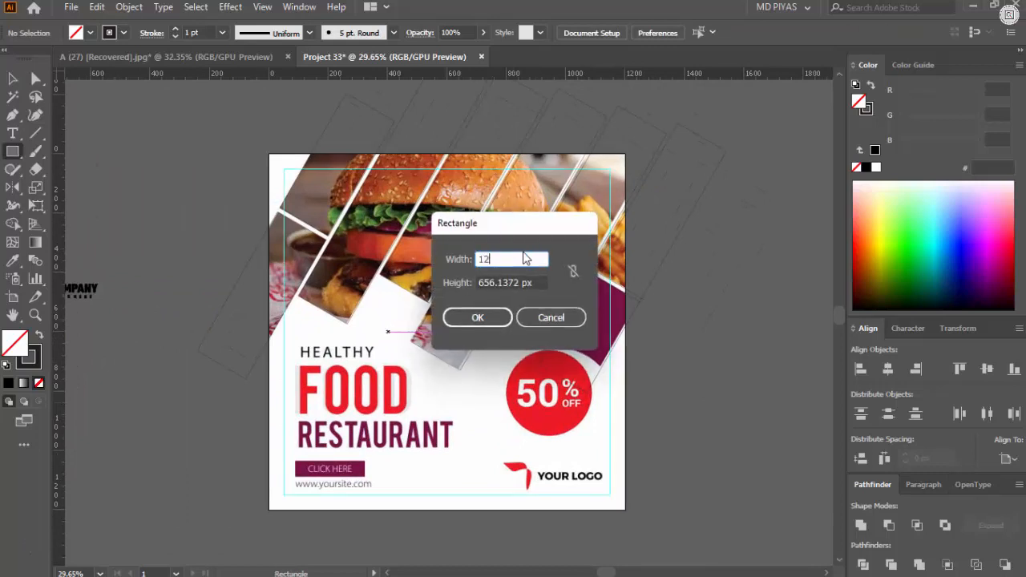
{"action": "type", "text": "1200"}
{"action": "key", "text": "Return"}
{"action": "key", "text": "v"}
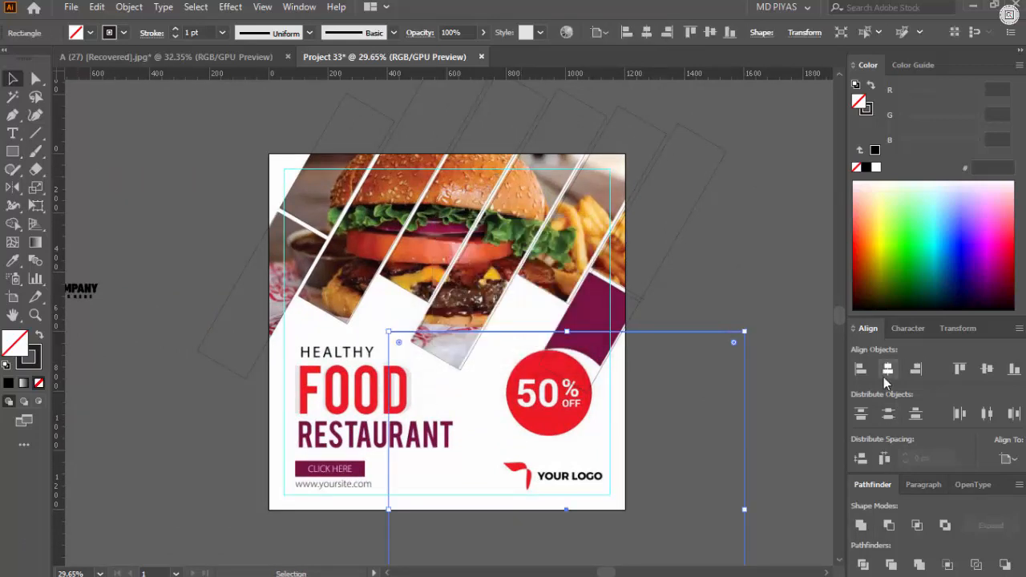
{"action": "left_click", "coordinate": [888, 369]}
{"action": "left_click", "coordinate": [990, 369]}
{"action": "left_click", "coordinate": [200, 126]}
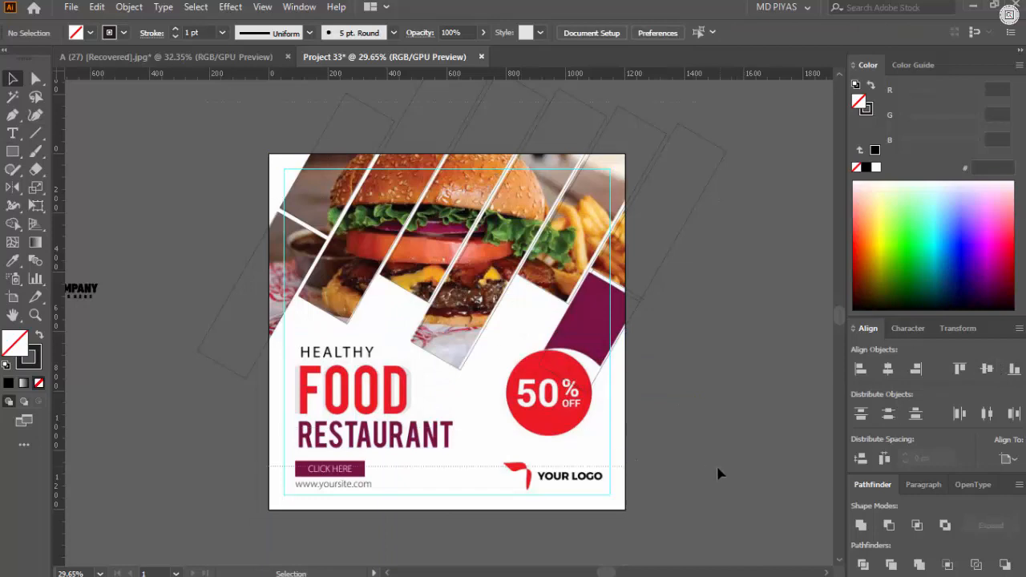
- Remove the strip parts extending above and to the left of the artboard with the Shape Builder
{"action": "left_click_drag", "start_coordinate": [718, 467], "coordinate": [717, 468]}
{"action": "key", "text": "shift+m"}
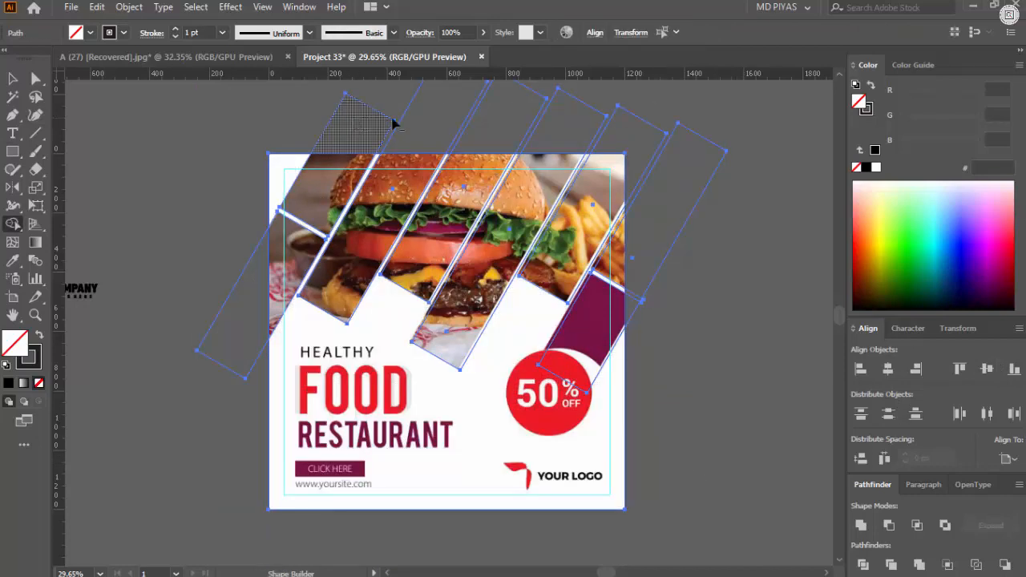
{"action": "left_click_drag", "start_coordinate": [644, 136], "coordinate": [676, 264]}
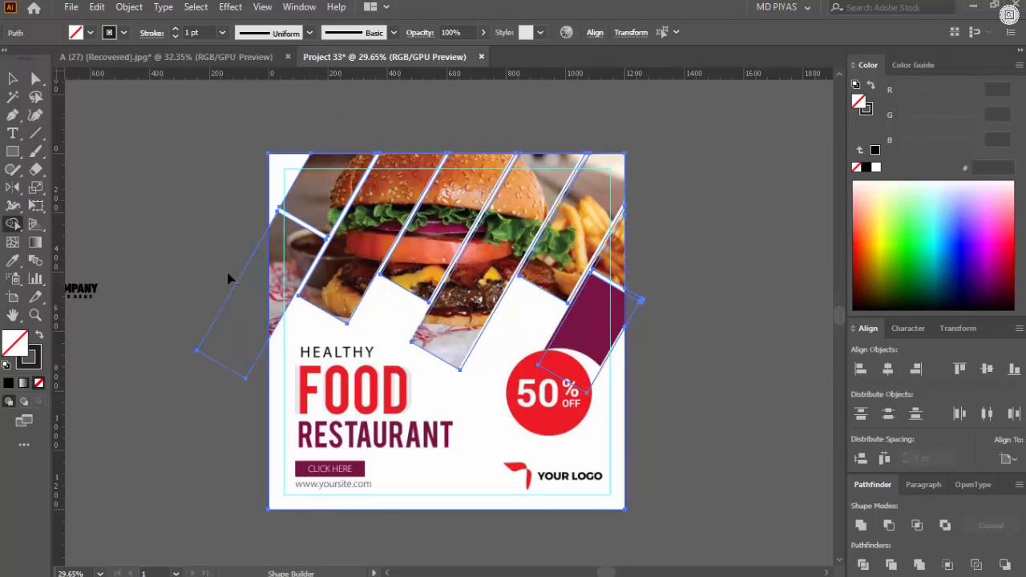
{"action": "scroll", "coordinate": [241, 217], "scroll_direction": "up", "scroll_amount": 5}
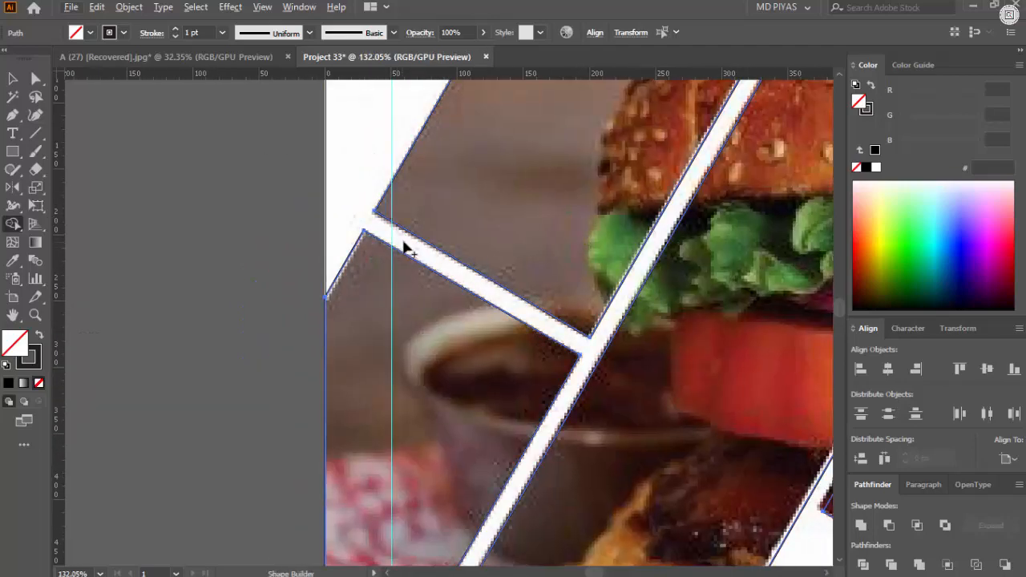
{"action": "scroll", "coordinate": [476, 324], "scroll_direction": "down", "scroll_amount": 1}
{"action": "scroll", "coordinate": [581, 310], "scroll_direction": "down", "scroll_amount": 2}
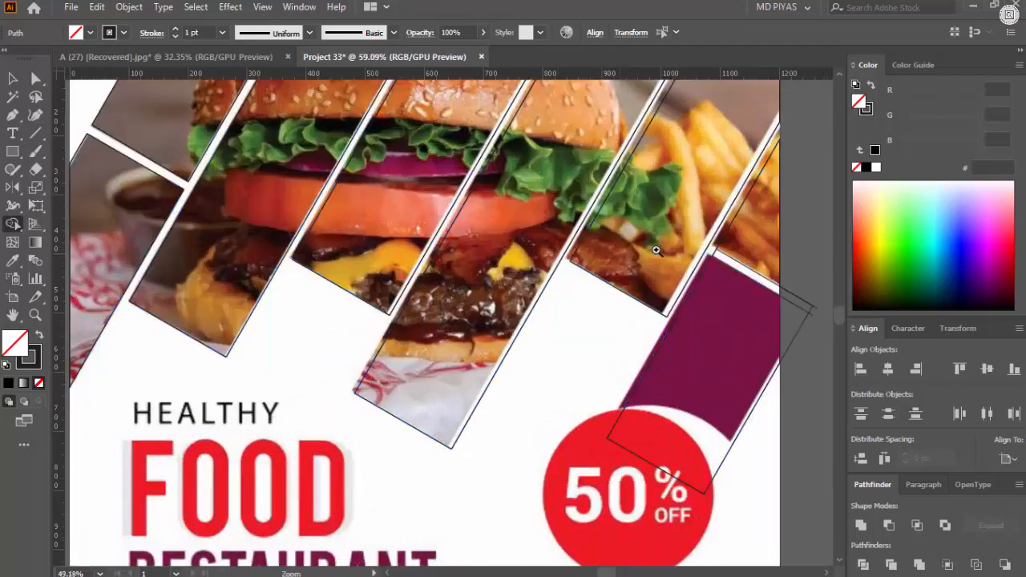
- Remove the sixth strip's pieces and cutting-line ends that overhang the artboard's right edge
{"action": "scroll", "coordinate": [681, 323], "scroll_direction": "up", "scroll_amount": 6}
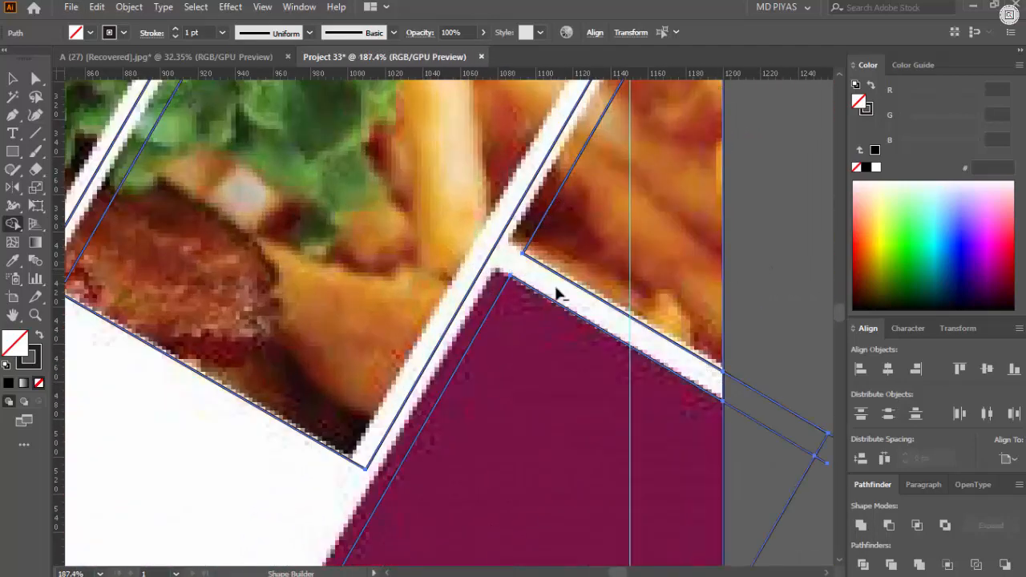
{"action": "scroll", "coordinate": [585, 282], "scroll_direction": "down", "scroll_amount": 3}
{"action": "scroll", "coordinate": [603, 280], "scroll_direction": "right", "scroll_amount": 5}
{"action": "scroll", "coordinate": [575, 165], "scroll_direction": "down", "scroll_amount": 5}
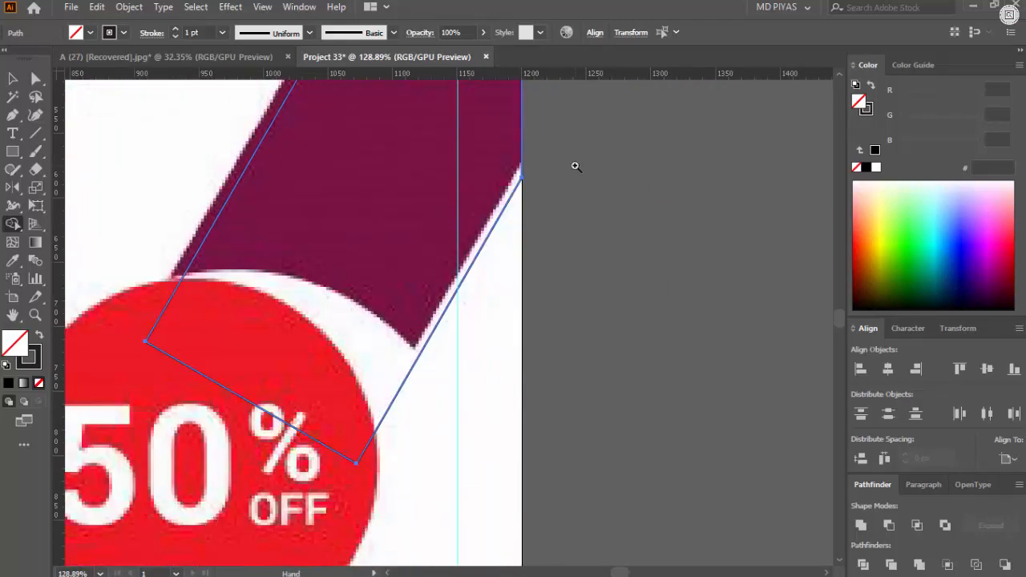
{"action": "scroll", "coordinate": [575, 286], "scroll_direction": "up", "scroll_amount": 5}
{"action": "scroll", "coordinate": [328, 331], "scroll_direction": "down", "scroll_amount": 3}
{"action": "scroll", "coordinate": [328, 332], "scroll_direction": "down", "scroll_amount": 5}
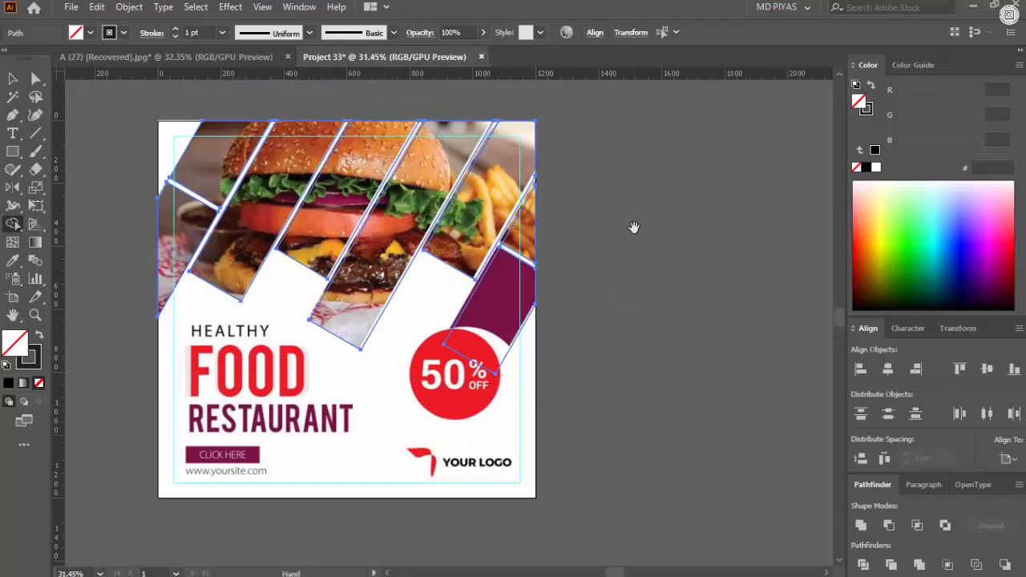
- Move the trimmed strip outlines straight up onto the empty canvas above the artboard
{"action": "left_click_drag", "start_coordinate": [624, 237], "coordinate": [434, 221]}
{"action": "left_click_drag", "start_coordinate": [434, 222], "coordinate": [342, 369]}
{"action": "left_click_drag", "start_coordinate": [427, 386], "coordinate": [427, 228]}
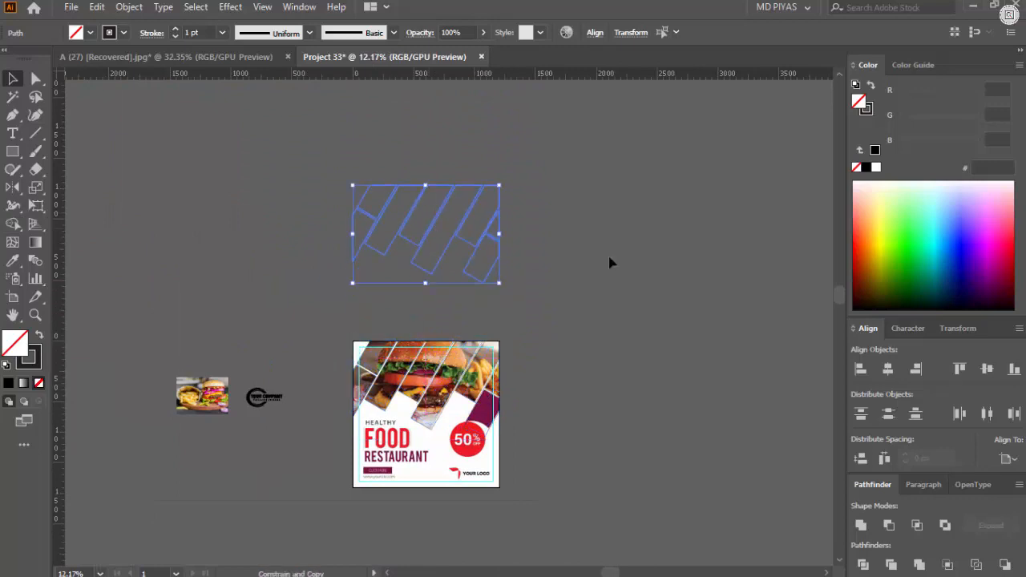
- Delete the leftover outline that still surrounds the reference banner on the artboard
{"action": "left_click", "coordinate": [609, 259]}
{"action": "left_click_drag", "start_coordinate": [373, 194], "coordinate": [601, 235]}
{"action": "left_click_drag", "start_coordinate": [600, 234], "coordinate": [422, 165]}
{"action": "left_click_drag", "start_coordinate": [526, 180], "coordinate": [401, 353]}
{"action": "left_click_drag", "start_coordinate": [429, 380], "coordinate": [431, 291]}
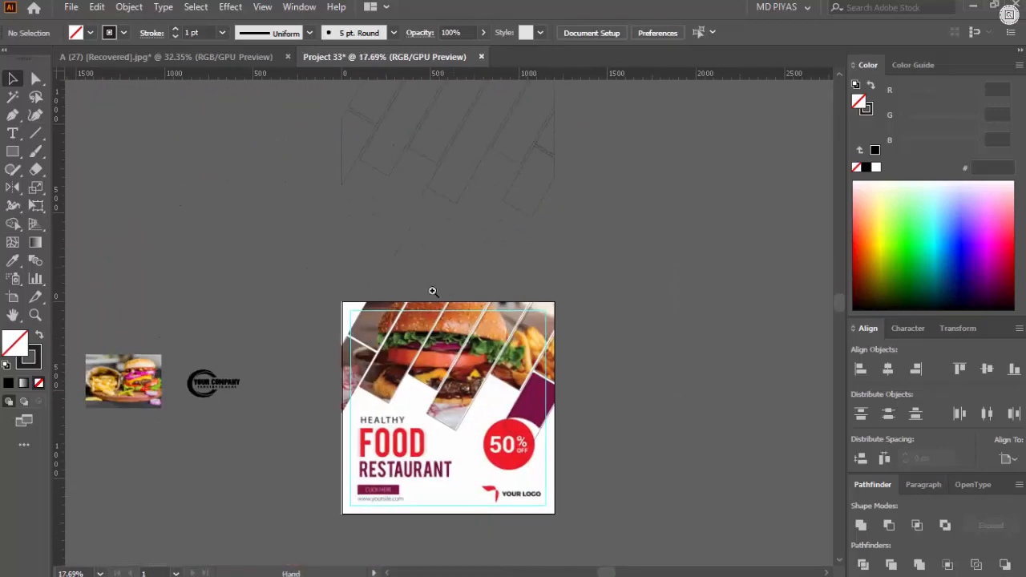
{"action": "left_click_drag", "start_coordinate": [376, 336], "coordinate": [542, 329]}
{"action": "left_click", "coordinate": [311, 284]}
{"action": "key", "text": "Delete"}
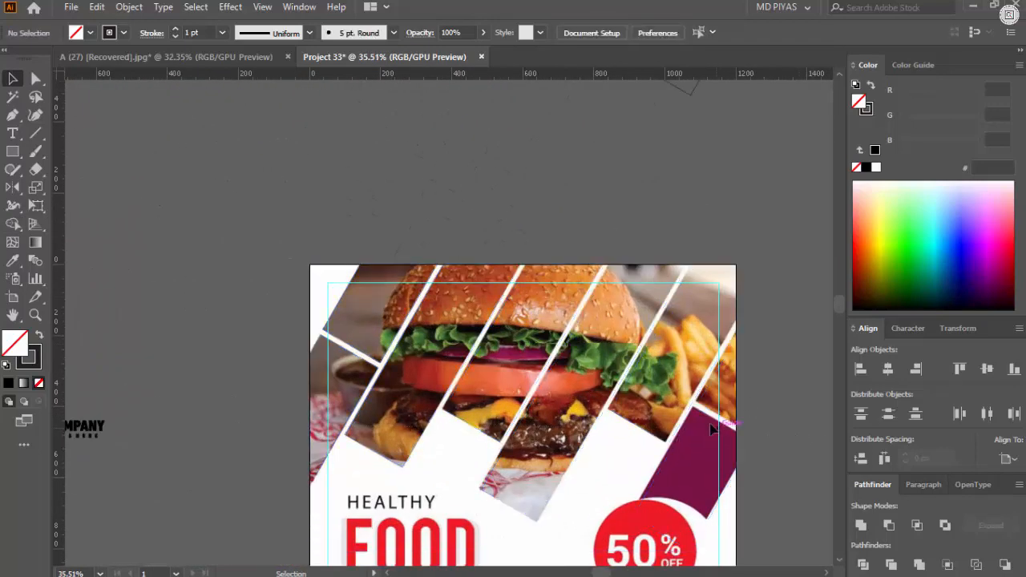
- Try to combine all strip outlines except the lower right block into one compound path
{"action": "left_click_drag", "start_coordinate": [607, 355], "coordinate": [501, 321]}
{"action": "left_click_drag", "start_coordinate": [504, 99], "coordinate": [514, 240]}
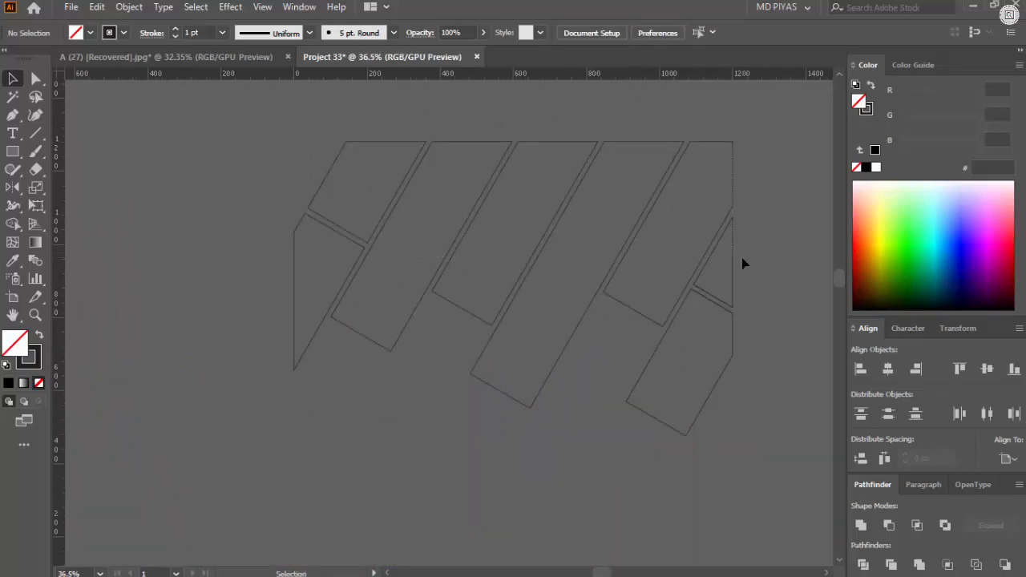
{"action": "key", "text": "ctrl+a"}
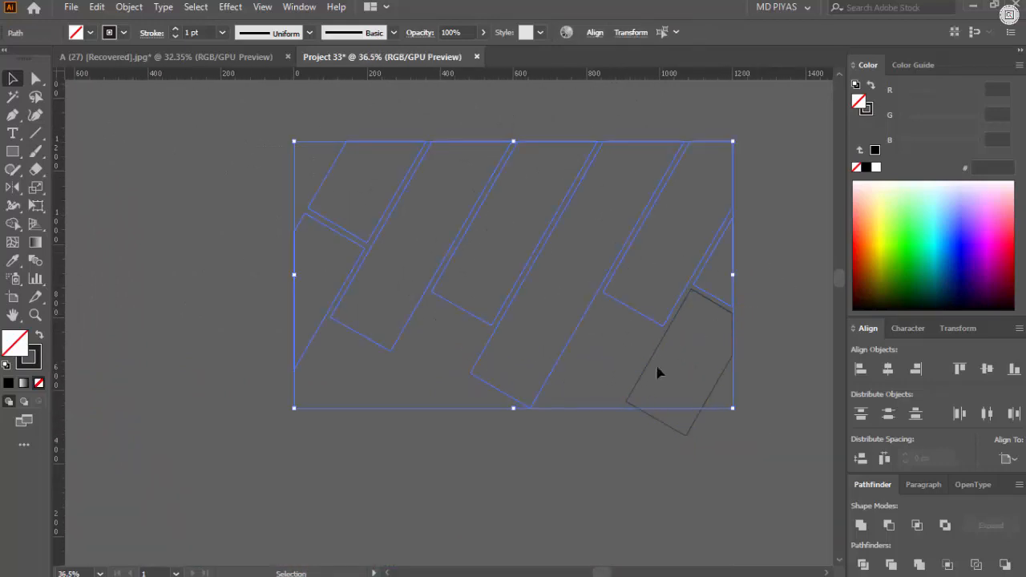
{"action": "right_click", "coordinate": [662, 242]}
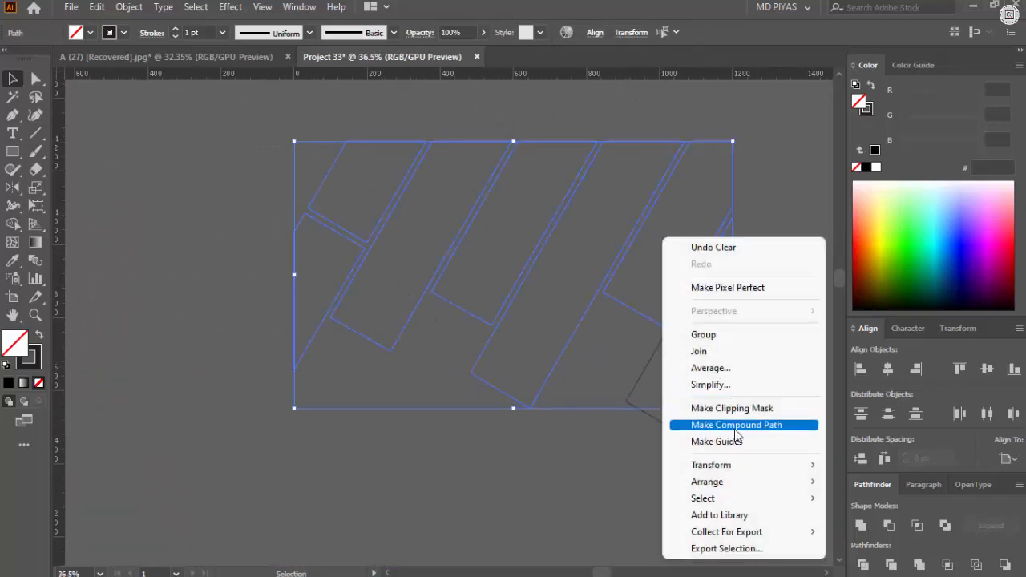
{"action": "left_click", "coordinate": [736, 430]}
{"action": "left_click", "coordinate": [763, 362]}
- Place the burger and fries photo behind the strips, align it to their center and upper edge, and enlarge it to cover them
{"action": "left_click_drag", "start_coordinate": [679, 329], "coordinate": [430, 397]}
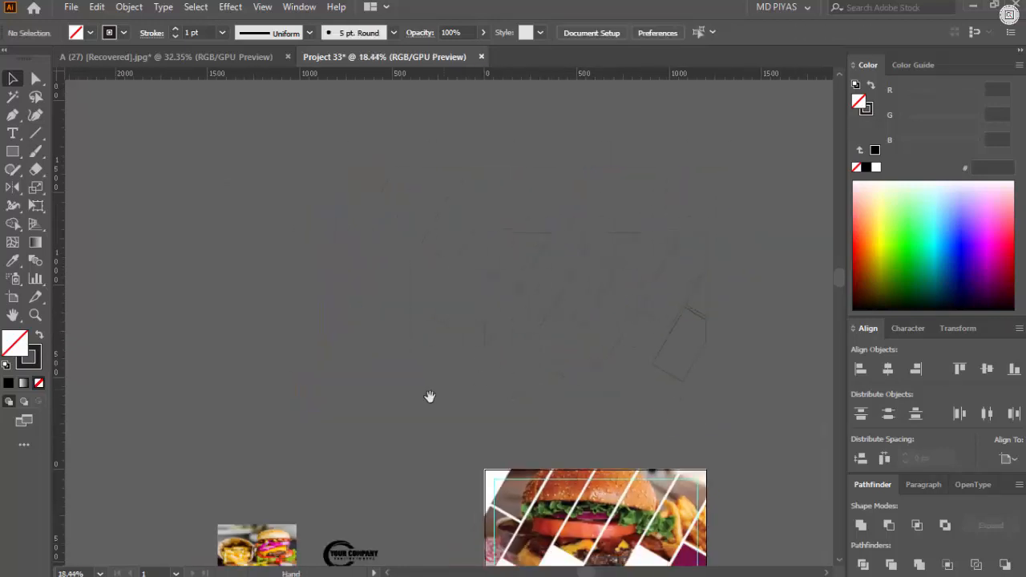
{"action": "left_click_drag", "start_coordinate": [369, 365], "coordinate": [611, 260]}
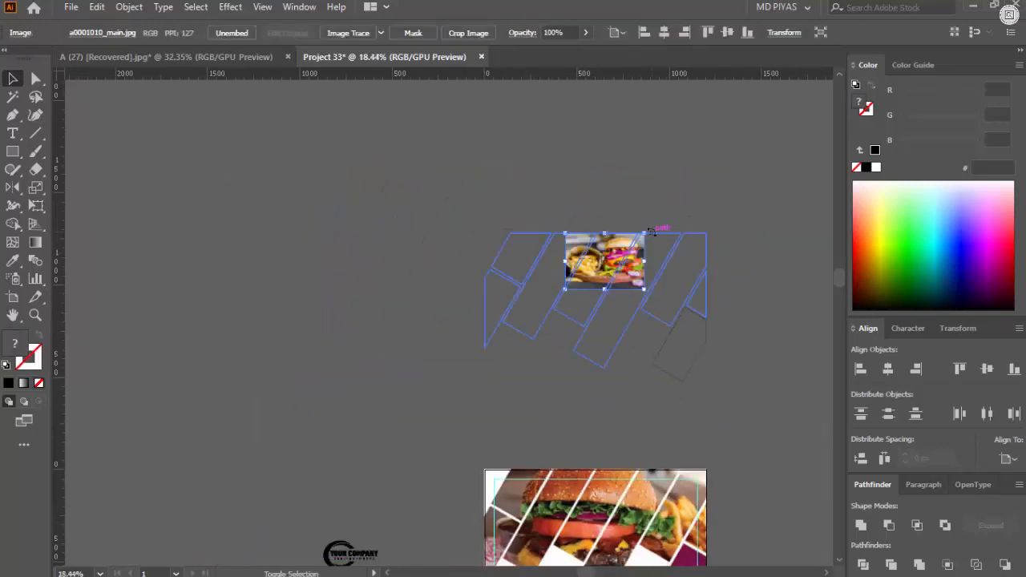
{"action": "left_click", "coordinate": [656, 237], "text": "shift"}
{"action": "left_click", "coordinate": [656, 286]}
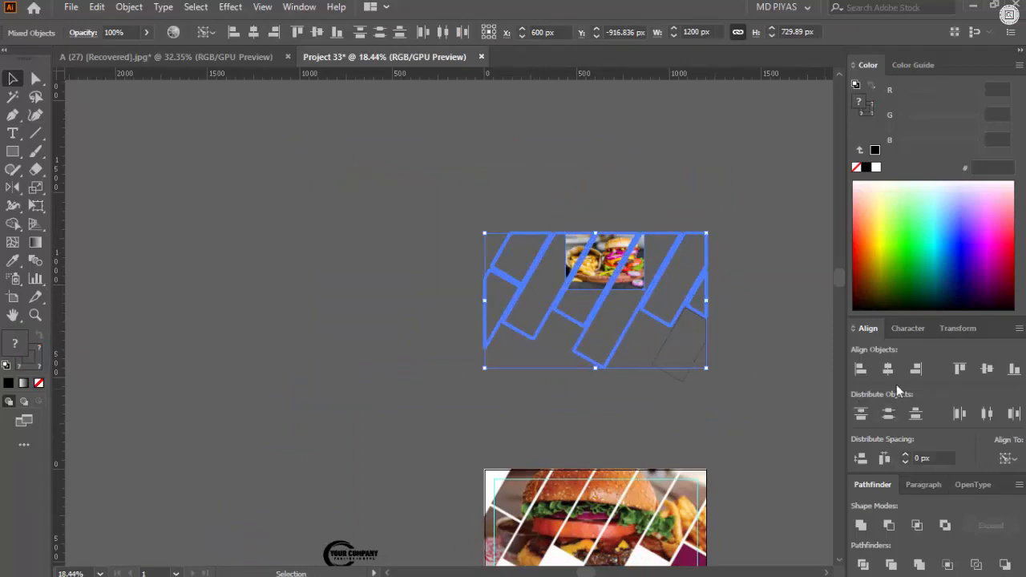
{"action": "left_click", "coordinate": [678, 401]}
{"action": "left_click", "coordinate": [596, 255]}
{"action": "left_click_drag", "start_coordinate": [596, 294], "coordinate": [623, 400]}
{"action": "left_click", "coordinate": [632, 425]}
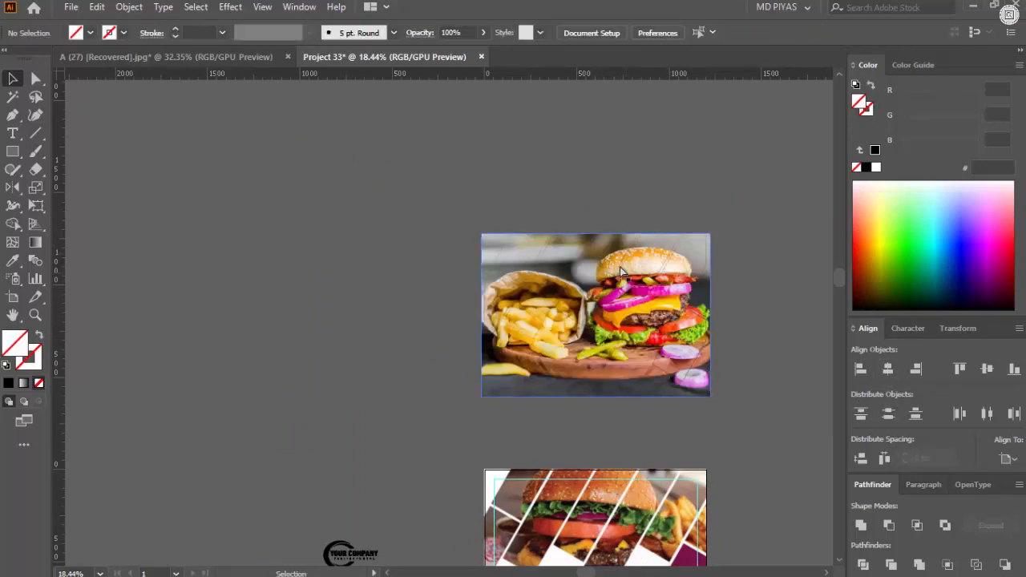
- Nudge the enlarged photo up slightly so it extends just beyond the strips' upper edge
{"action": "left_click_drag", "start_coordinate": [620, 274], "coordinate": [575, 313]}
{"action": "left_click", "coordinate": [605, 269]}
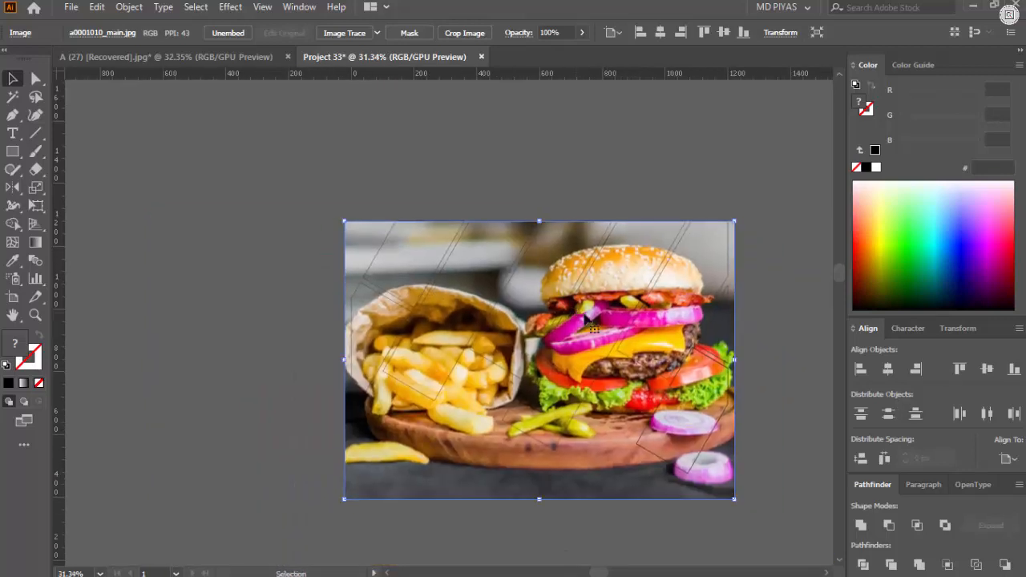
{"action": "key", "text": "Up"}
{"action": "key", "text": "Up"}
{"action": "key", "text": "Up"}
{"action": "key", "text": "Up"}
{"action": "key", "text": "Up"}
{"action": "key", "text": "Up"}
{"action": "key", "text": "Up"}
{"action": "key", "text": "Up"}
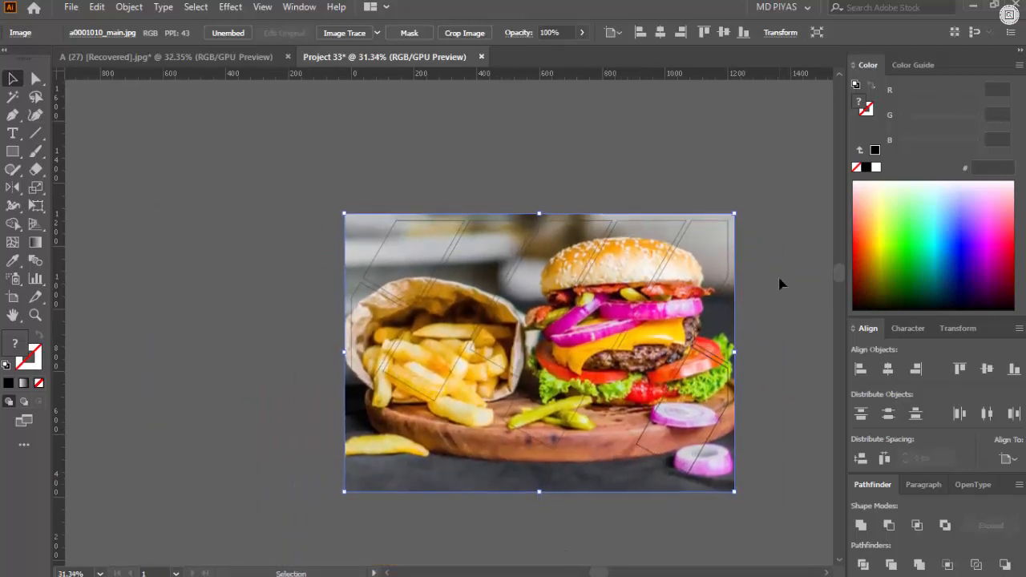
{"action": "left_click", "coordinate": [780, 284]}
- Try to clip the photo to the compound strip path with a clipping mask, and undo it
{"action": "left_click_drag", "start_coordinate": [575, 307], "coordinate": [661, 328]}
{"action": "left_click_drag", "start_coordinate": [711, 368], "coordinate": [581, 307]}
{"action": "left_click_drag", "start_coordinate": [581, 308], "coordinate": [212, 108]}
{"action": "key", "text": "ctrl+a"}
{"action": "right_click", "coordinate": [605, 246]}
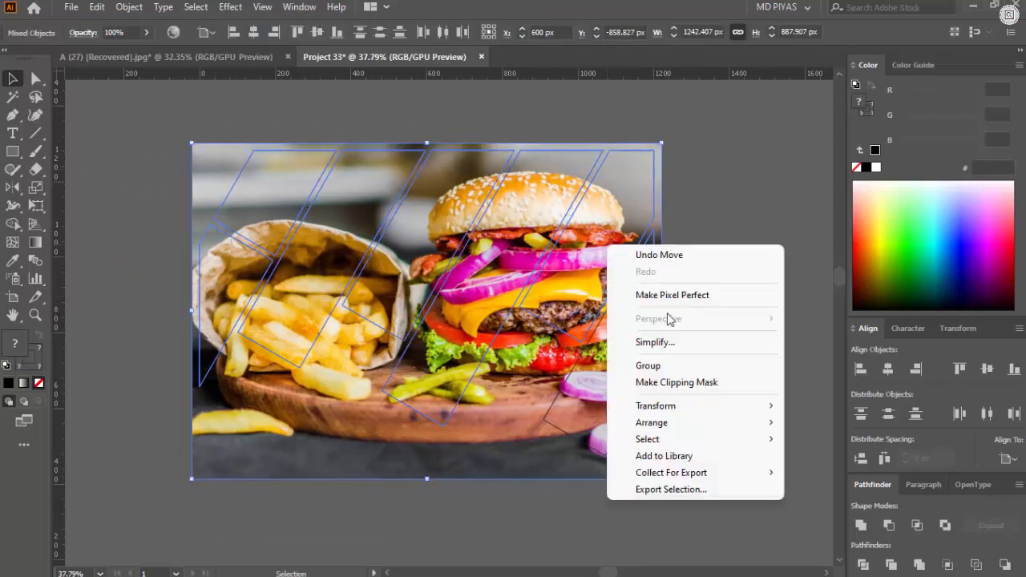
{"action": "left_click", "coordinate": [682, 381]}
{"action": "left_click", "coordinate": [725, 335]}
{"action": "left_click_drag", "start_coordinate": [541, 274], "coordinate": [581, 278]}
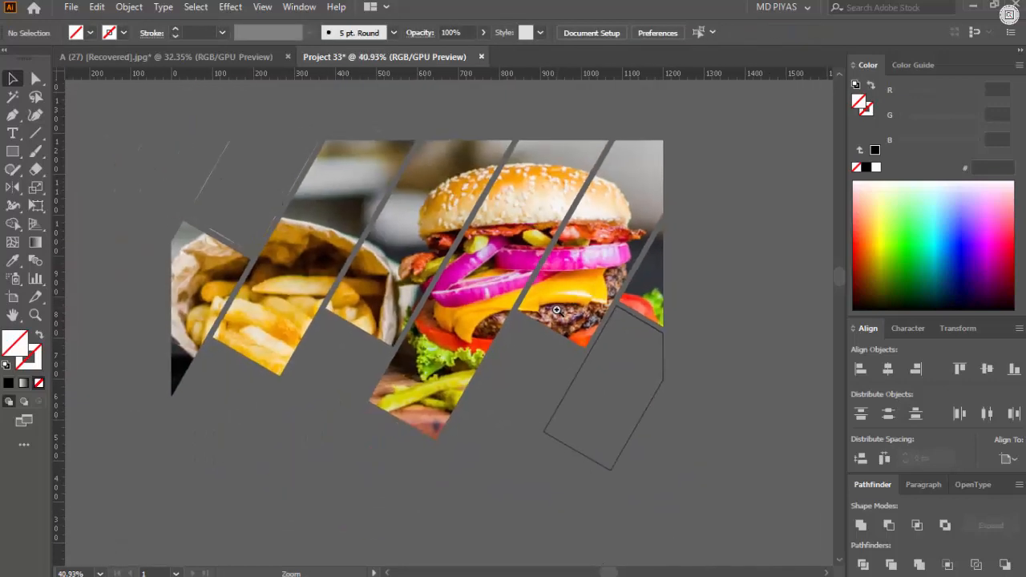
{"action": "key", "text": "ctrl+z"}
- Release the compound path back into separate strip outlines
{"action": "left_click", "coordinate": [110, 236]}
{"action": "left_click_drag", "start_coordinate": [158, 165], "coordinate": [315, 217]}
{"action": "right_click", "coordinate": [243, 208]}
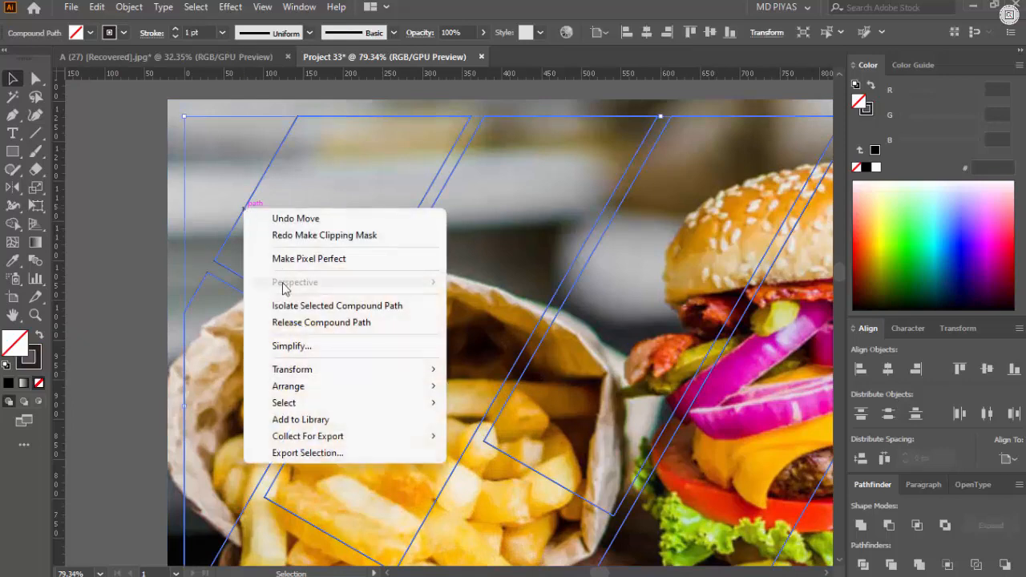
{"action": "left_click", "coordinate": [298, 322]}
{"action": "left_click", "coordinate": [131, 300]}
{"action": "left_click_drag", "start_coordinate": [224, 254], "coordinate": [202, 251]}
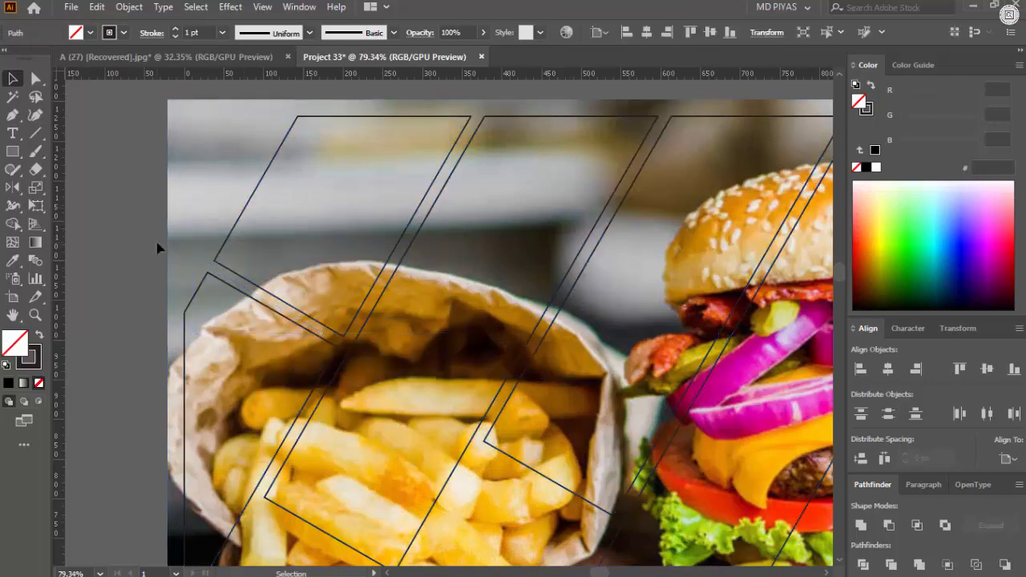
- Hide the burger and fries photo so that only the strip outlines show
{"action": "key", "text": "ctrl+0"}
{"action": "left_click", "coordinate": [397, 299]}
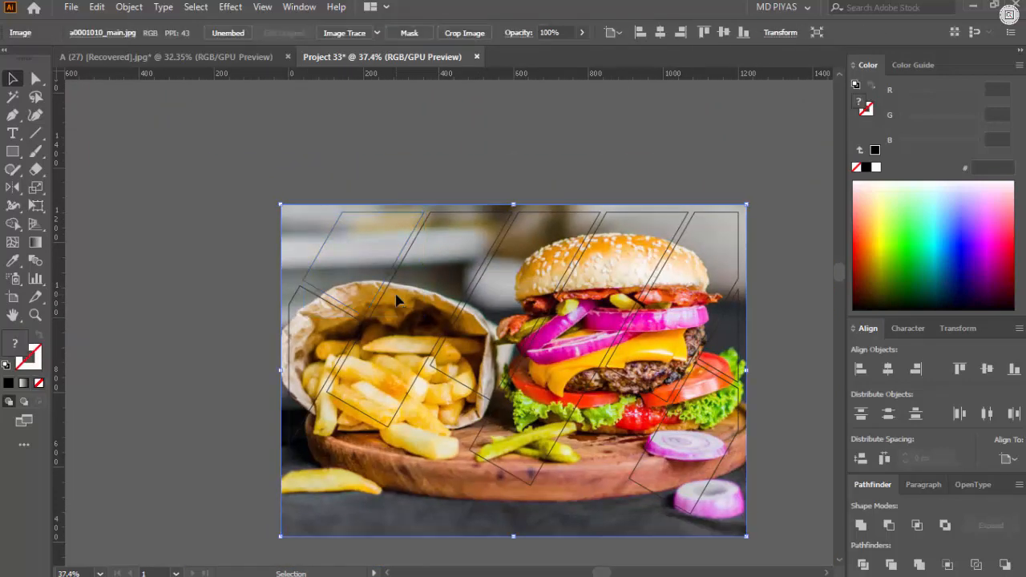
{"action": "key", "text": "Delete"}
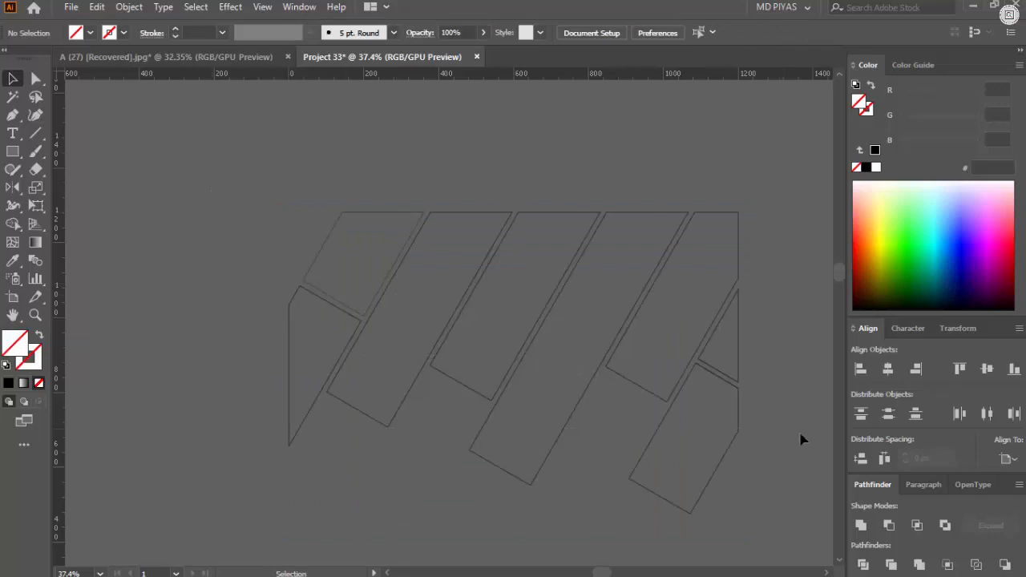
- Select every strip outline except the lower right block and make them one compound path
{"action": "key", "text": "ctrl+a"}
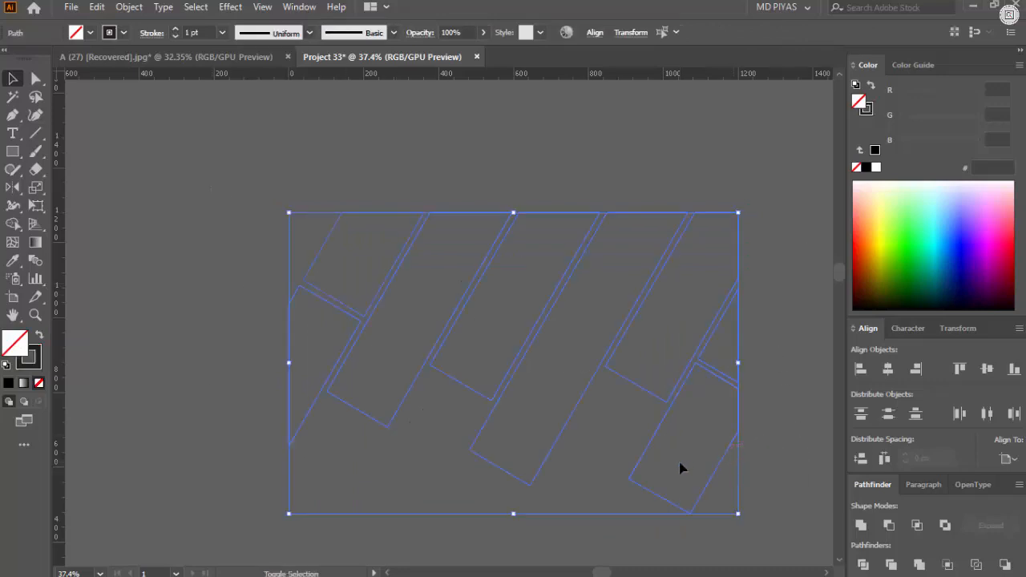
{"action": "left_click", "coordinate": [759, 356]}
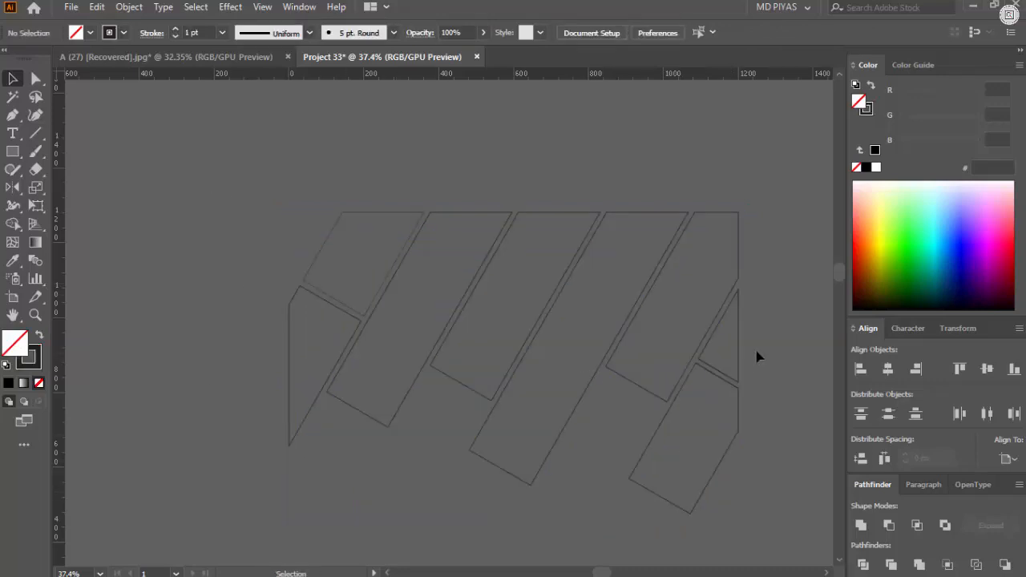
{"action": "left_click", "coordinate": [370, 211], "text": "shift"}
{"action": "scroll", "coordinate": [458, 374], "scroll_direction": "down", "scroll_amount": 3}
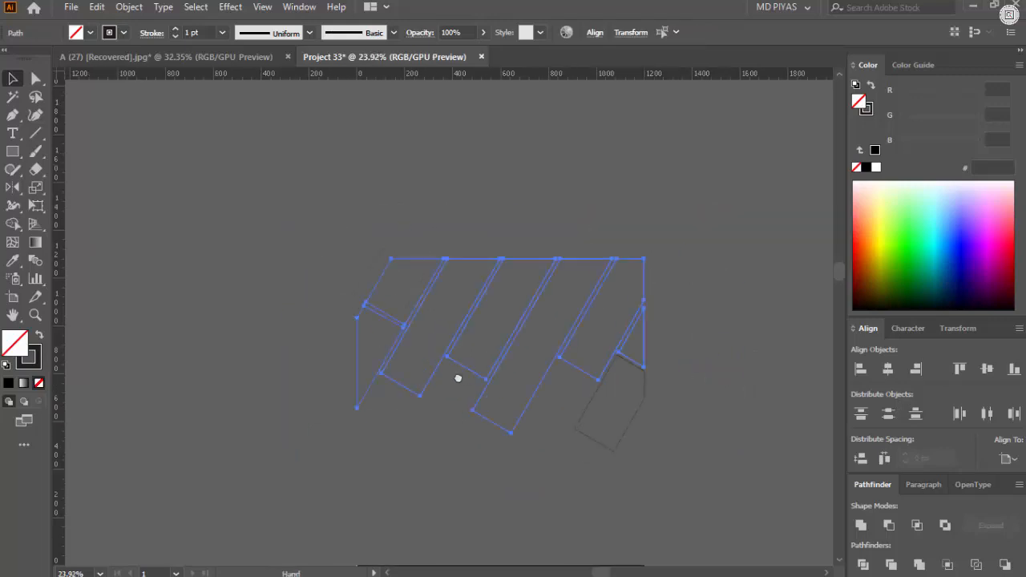
{"action": "scroll", "coordinate": [436, 291], "scroll_direction": "up", "scroll_amount": 2}
{"action": "right_click", "coordinate": [436, 291]}
{"action": "left_click", "coordinate": [514, 450]}
{"action": "left_click", "coordinate": [688, 360]}
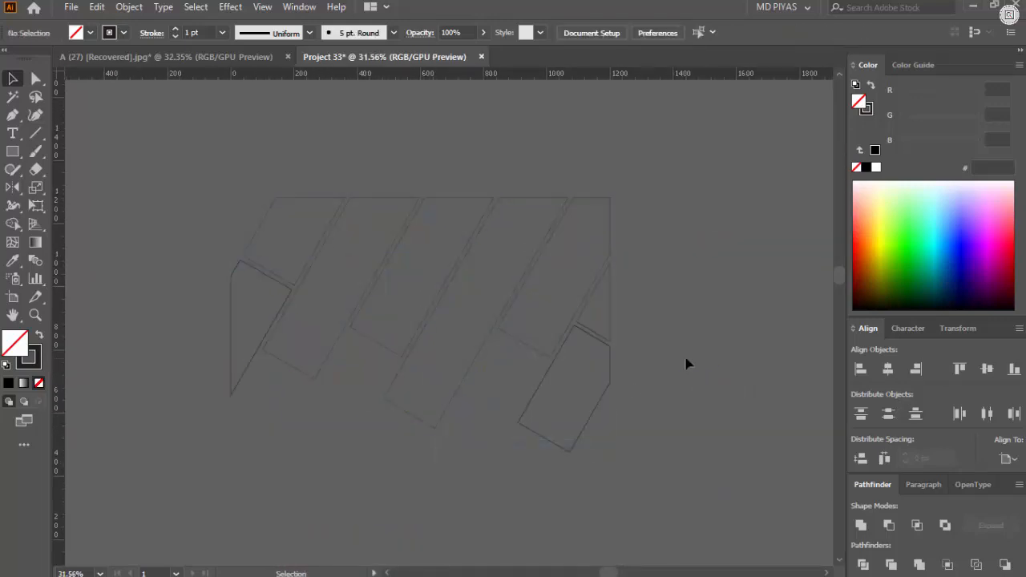
- Show the hidden photo again and clip it to the compound strip path with a clipping mask
{"action": "scroll", "coordinate": [687, 360], "scroll_direction": "down", "scroll_amount": 6}
{"action": "left_click_drag", "start_coordinate": [497, 457], "coordinate": [425, 433]}
{"action": "left_click_drag", "start_coordinate": [449, 420], "coordinate": [436, 293]}
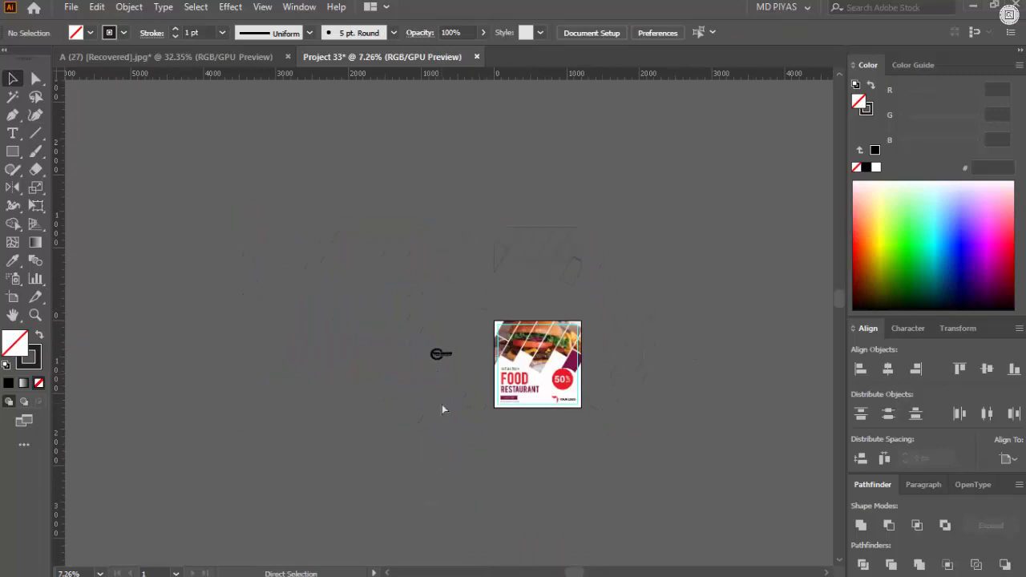
{"action": "key", "text": "ctrl+alt+3"}
{"action": "left_click_drag", "start_coordinate": [523, 234], "coordinate": [789, 328]}
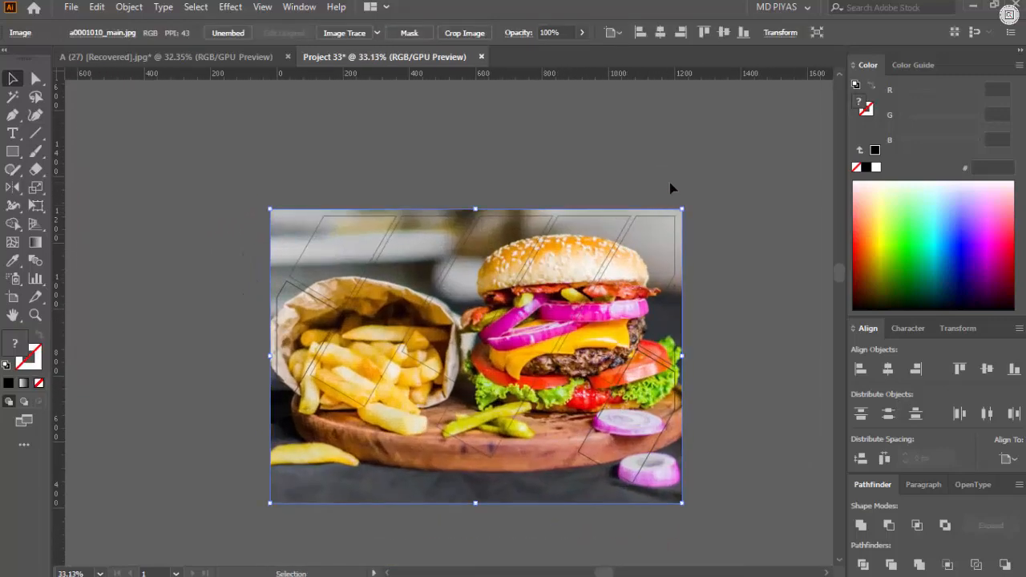
{"action": "right_click", "coordinate": [641, 229]}
{"action": "left_click", "coordinate": [711, 368]}
{"action": "left_click", "coordinate": [741, 332]}
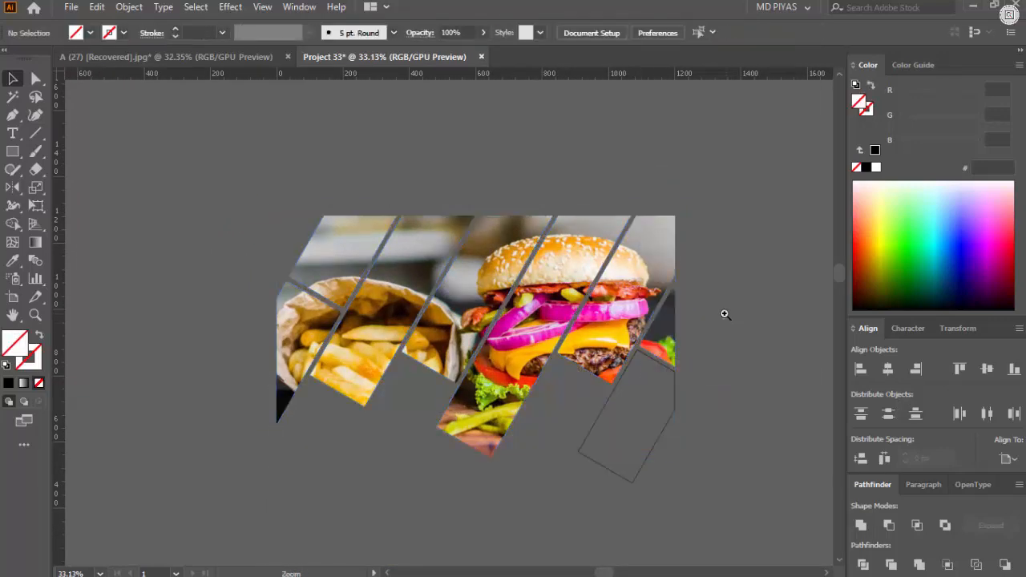
- Group the clipped photo strips with the lower right block and align the group to the artboard's top edge
{"action": "left_click_drag", "start_coordinate": [725, 314], "coordinate": [574, 328]}
{"action": "left_click_drag", "start_coordinate": [574, 328], "coordinate": [525, 345]}
{"action": "left_click_drag", "start_coordinate": [320, 226], "coordinate": [678, 412]}
{"action": "key", "text": "ctrl+g"}
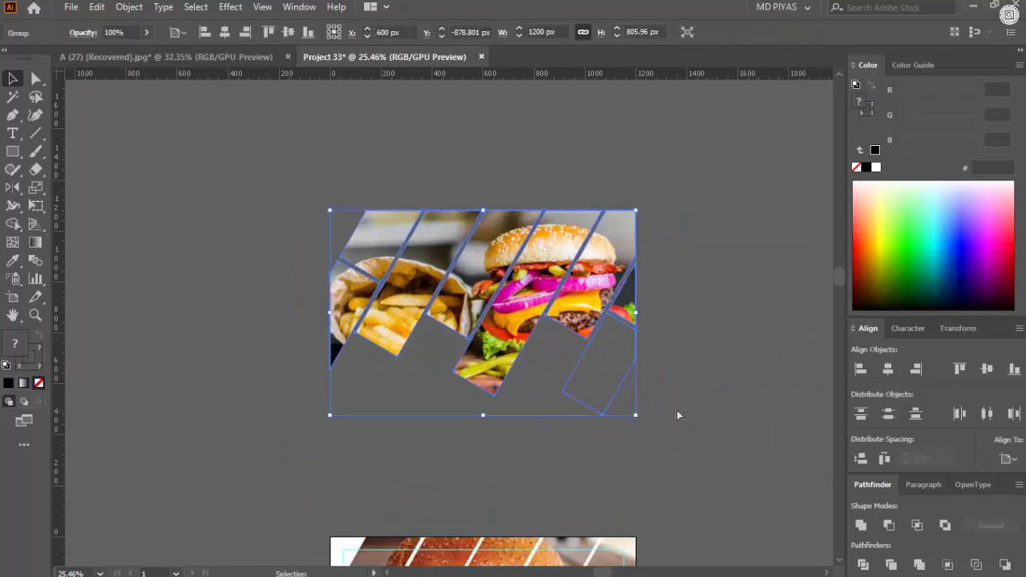
{"action": "left_click", "coordinate": [960, 371]}
{"action": "left_click", "coordinate": [760, 351]}
- Isolate the outlined block beside the discount circle and fill it with the muted purple BB89A1 sampled from the dimmed reference
{"action": "left_click_drag", "start_coordinate": [731, 345], "coordinate": [630, 522]}
{"action": "left_click_drag", "start_coordinate": [629, 521], "coordinate": [572, 359]}
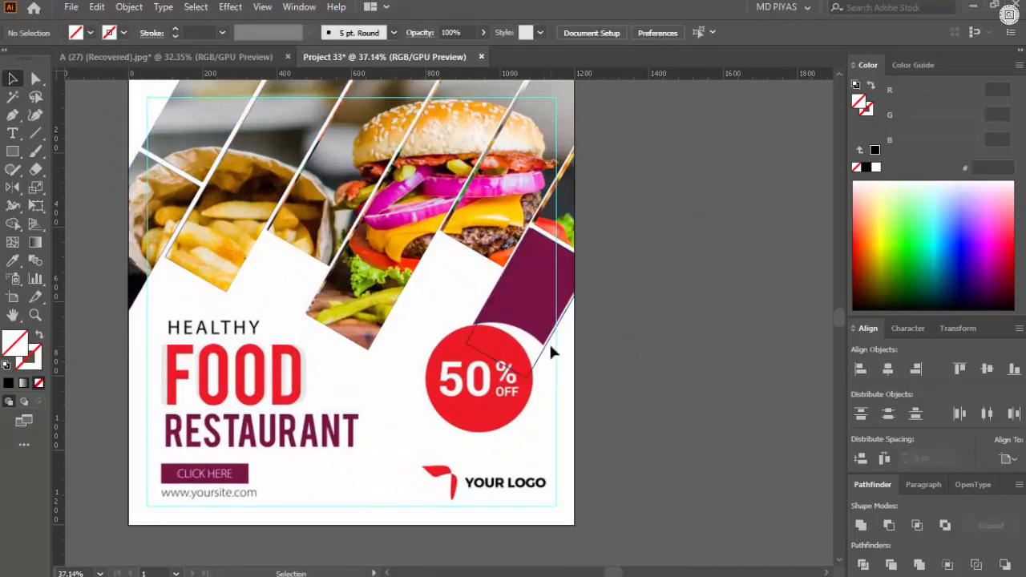
{"action": "double_click", "coordinate": [550, 350]}
{"action": "left_click", "coordinate": [13, 262]}
{"action": "left_click", "coordinate": [516, 297]}
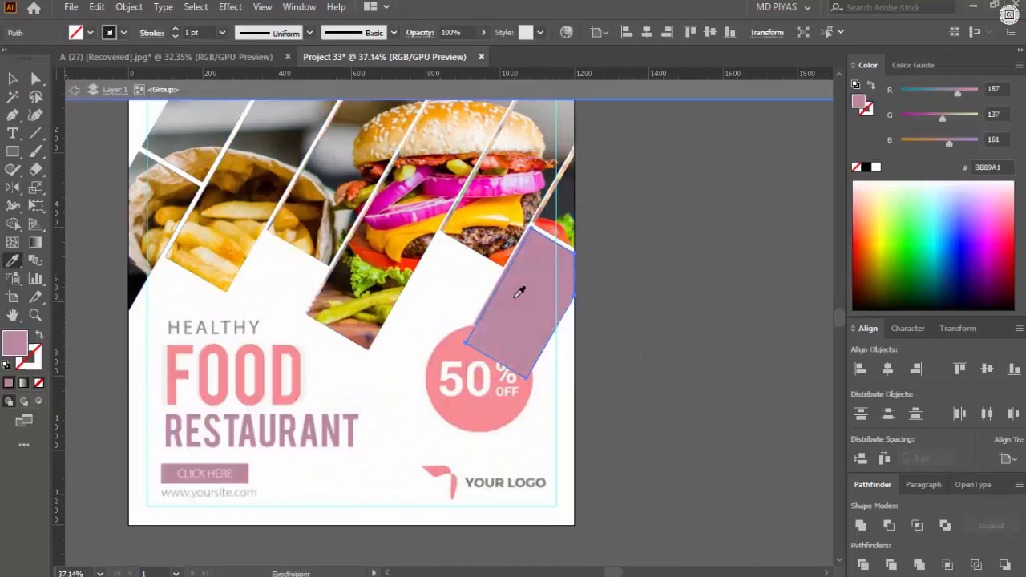
- Change the fill of the slanted block beside the discount circle to the dark purple 781343 sampled from the reference
{"action": "double_click", "coordinate": [603, 228]}
{"action": "scroll", "coordinate": [607, 332], "scroll_direction": "up", "scroll_amount": 3}
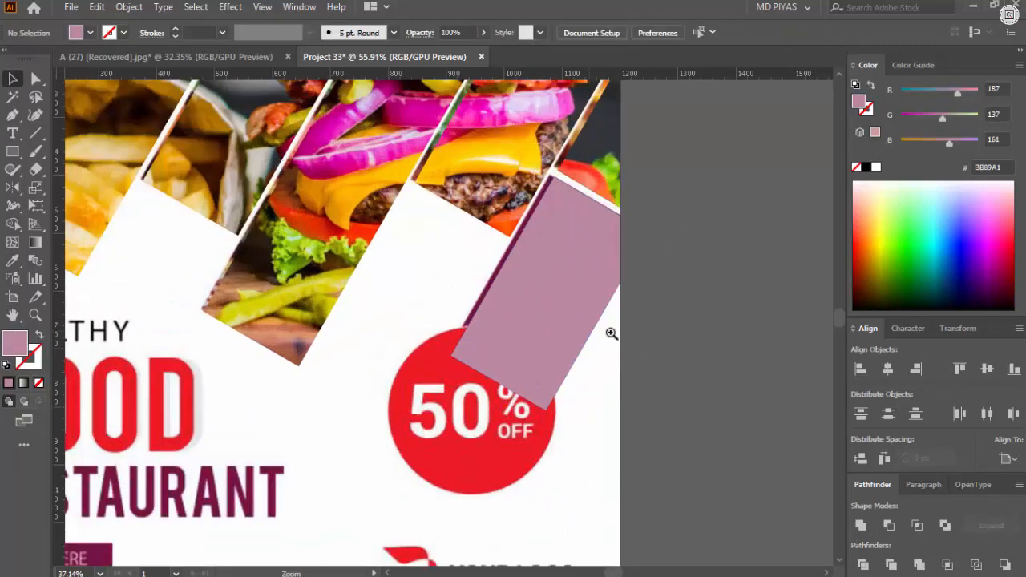
{"action": "key", "text": "a"}
{"action": "key", "text": "shift+x"}
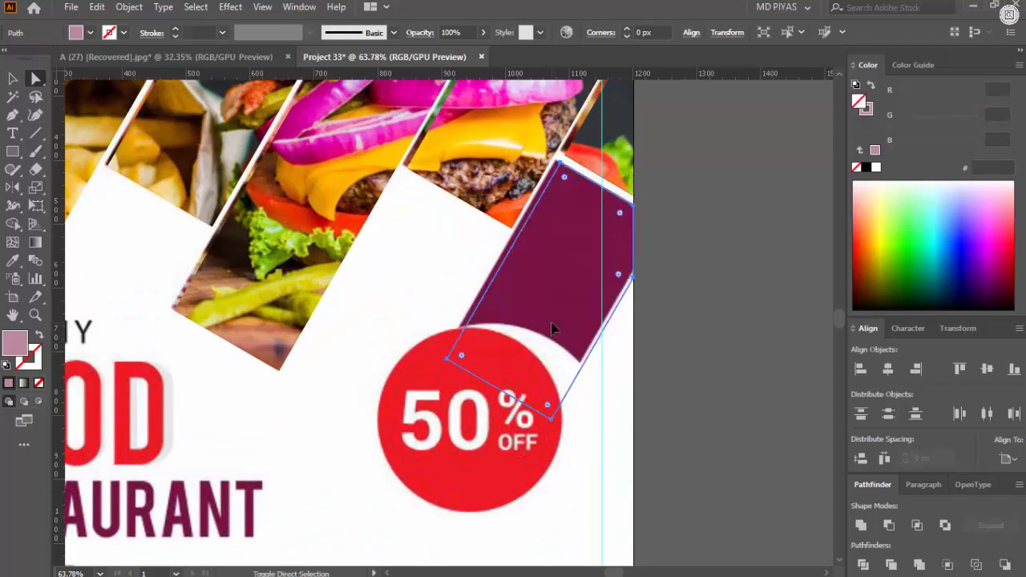
{"action": "key", "text": "i"}
{"action": "left_click", "coordinate": [537, 300]}
{"action": "key", "text": "v"}
{"action": "left_click", "coordinate": [797, 241]}
{"action": "mouse_move", "coordinate": [744, 238]}
{"action": "left_mouse_down"}
{"action": "mouse_move", "coordinate": [617, 276]}
{"action": "mouse_move", "coordinate": [980, 190]}
{"action": "mouse_move", "coordinate": [675, 286]}
{"action": "left_mouse_up"}
{"action": "left_click", "coordinate": [623, 287]}
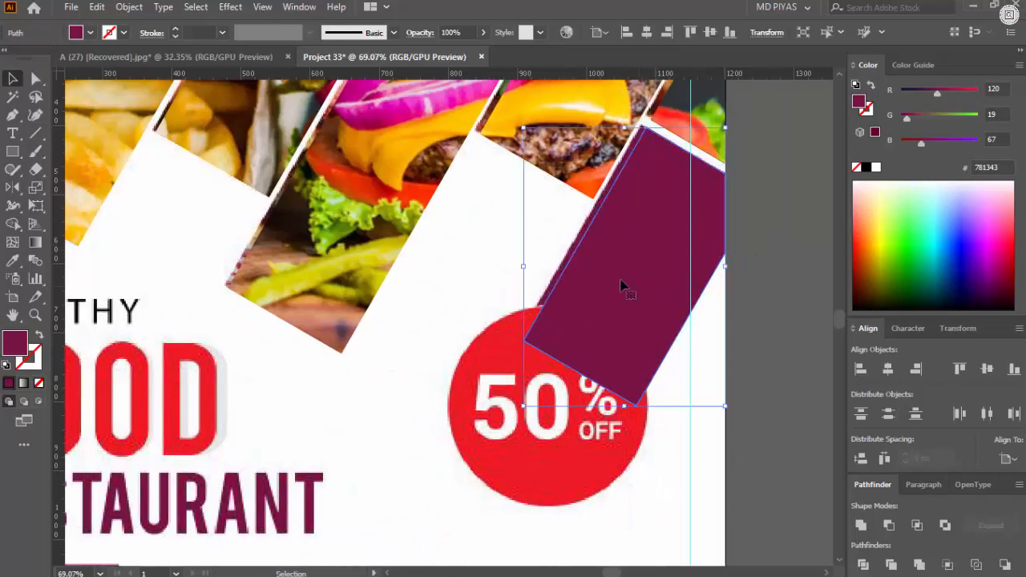
{"action": "left_click", "coordinate": [39, 384]}
{"action": "left_click", "coordinate": [9, 384]}
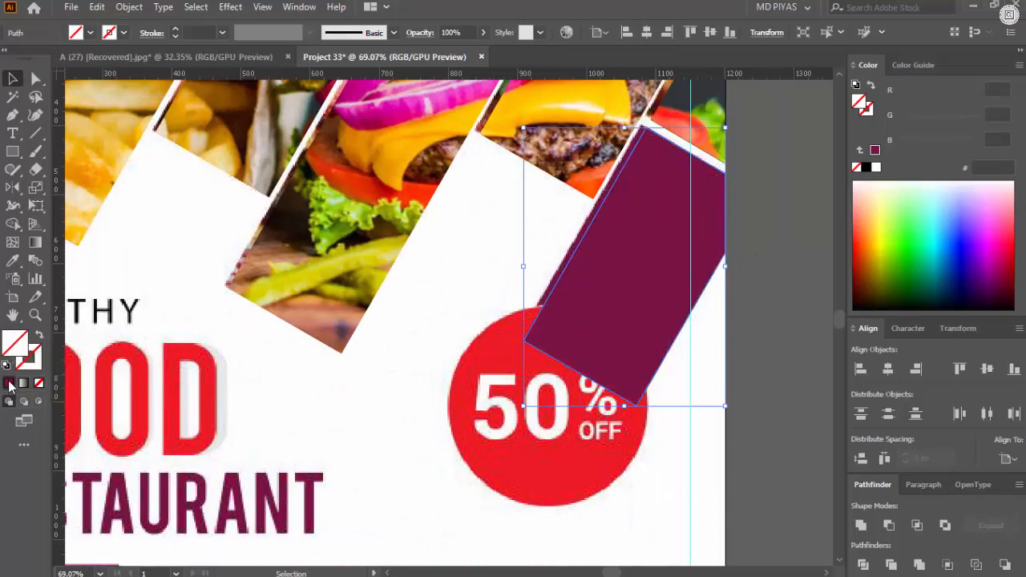
{"action": "left_click", "coordinate": [780, 189]}
- Draw a circle covering the reference's 50% OFF badge
{"action": "left_click_drag", "start_coordinate": [664, 276], "coordinate": [476, 373]}
{"action": "left_click_drag", "start_coordinate": [554, 309], "coordinate": [648, 371]}
{"action": "left_click_drag", "start_coordinate": [598, 346], "coordinate": [504, 340]}
{"action": "key", "text": "l"}
{"action": "left_click_drag", "start_coordinate": [473, 302], "coordinate": [571, 332]}
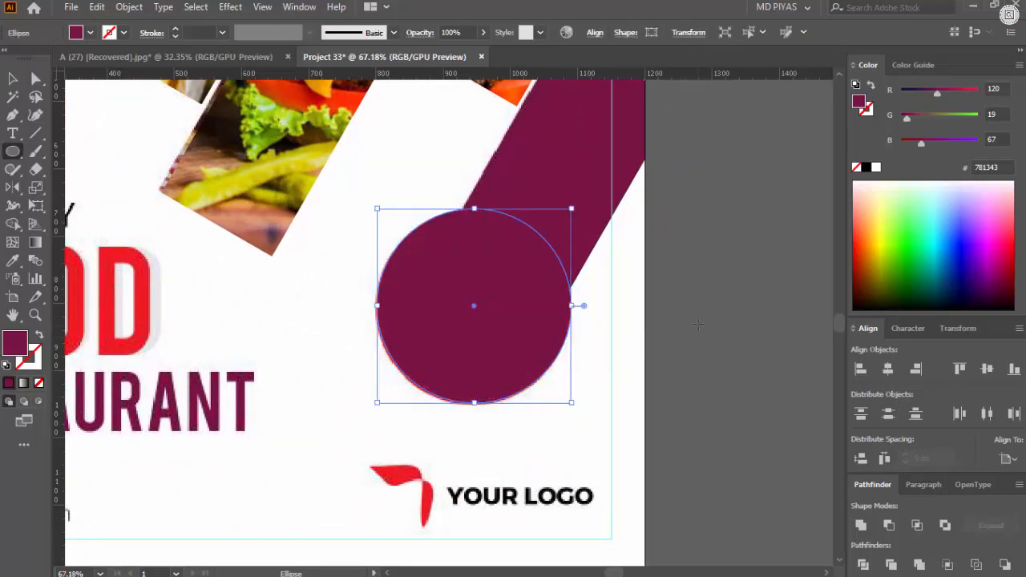
- Fill the badge circle with pure red FF0000
{"action": "key", "text": "b"}
{"action": "left_click_drag", "start_coordinate": [941, 93], "coordinate": [980, 94]}
{"action": "left_click", "coordinate": [876, 169]}
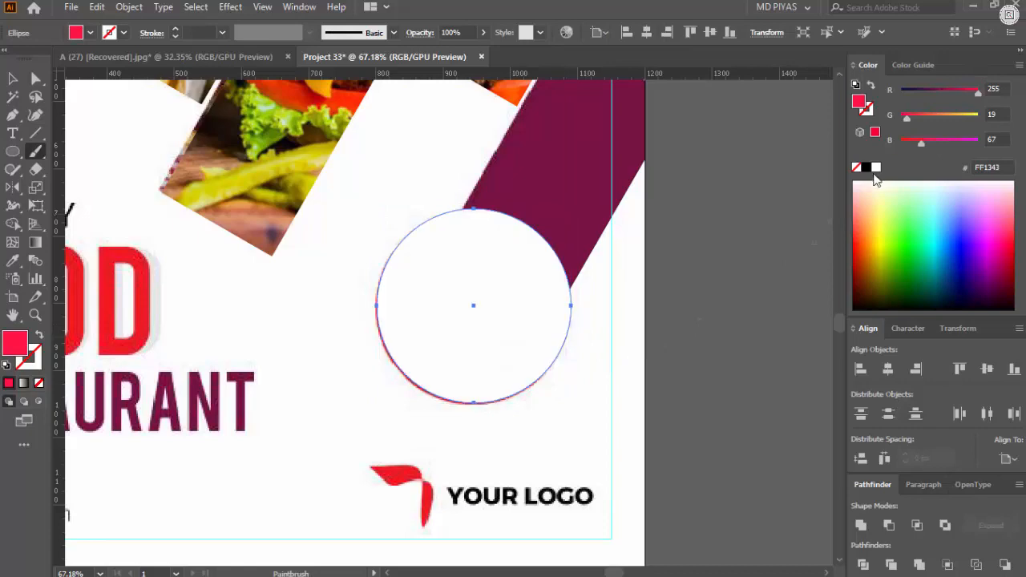
{"action": "left_click", "coordinate": [868, 168]}
{"action": "left_click", "coordinate": [978, 90]}
{"action": "key", "text": "v"}
{"action": "left_click", "coordinate": [738, 226]}
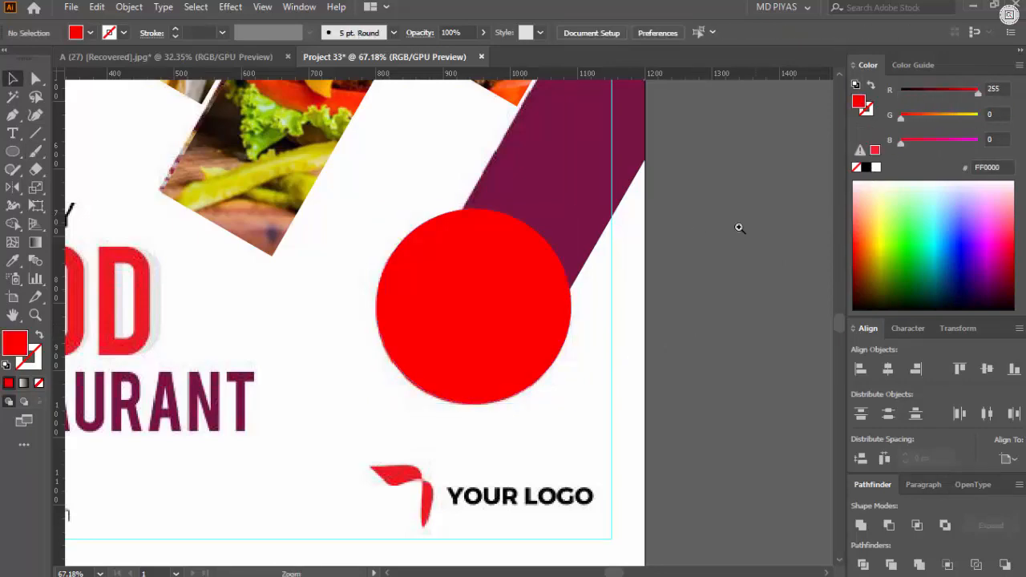
- Add a text block on the empty area beside the artboard with the lines HEALTHY, FOOD and RESTAURANT
{"action": "left_click_drag", "start_coordinate": [740, 227], "coordinate": [703, 332]}
{"action": "left_click_drag", "start_coordinate": [377, 325], "coordinate": [338, 333]}
{"action": "left_click_drag", "start_coordinate": [380, 319], "coordinate": [350, 334]}
{"action": "mouse_move", "coordinate": [464, 305]}
{"action": "left_mouse_down"}
{"action": "mouse_move", "coordinate": [440, 284]}
{"action": "mouse_move", "coordinate": [454, 293]}
{"action": "left_mouse_up"}
{"action": "left_click_drag", "start_coordinate": [295, 347], "coordinate": [374, 330]}
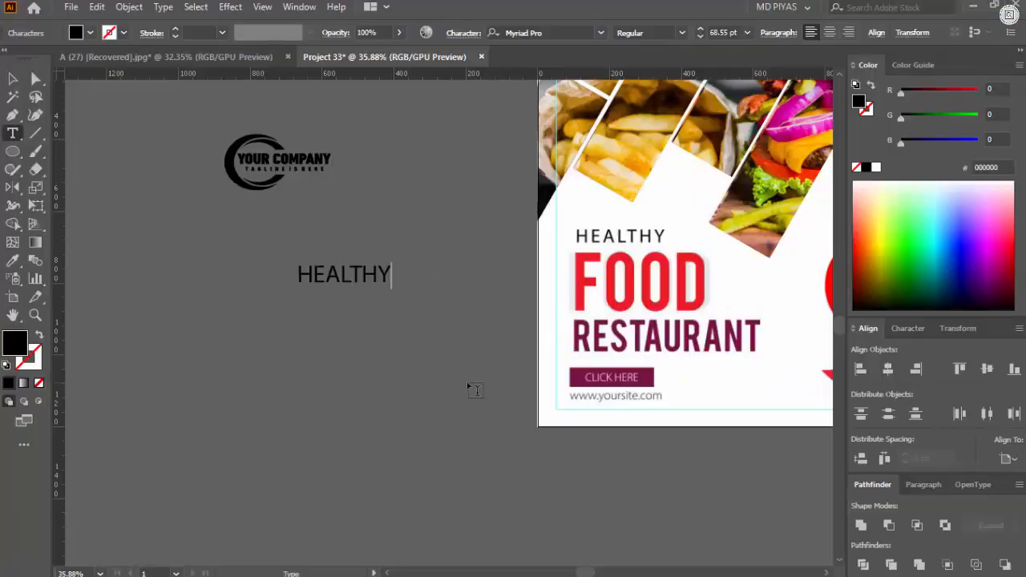
{"action": "key", "text": "Return"}
{"action": "type", "text": "FOOD"}
{"action": "key", "text": "Return"}
{"action": "type", "text": "RESTAURANT"}
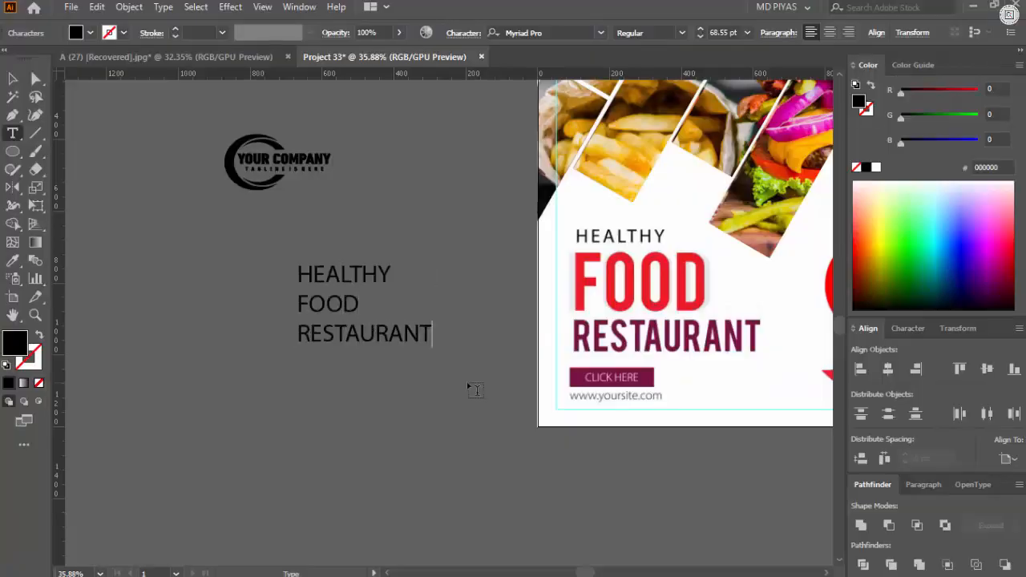
{"action": "key", "text": "Return"}
{"action": "type", "text": "CLIK HERE"}
{"action": "key", "text": "Return"}
{"action": "type", "text": "2"}
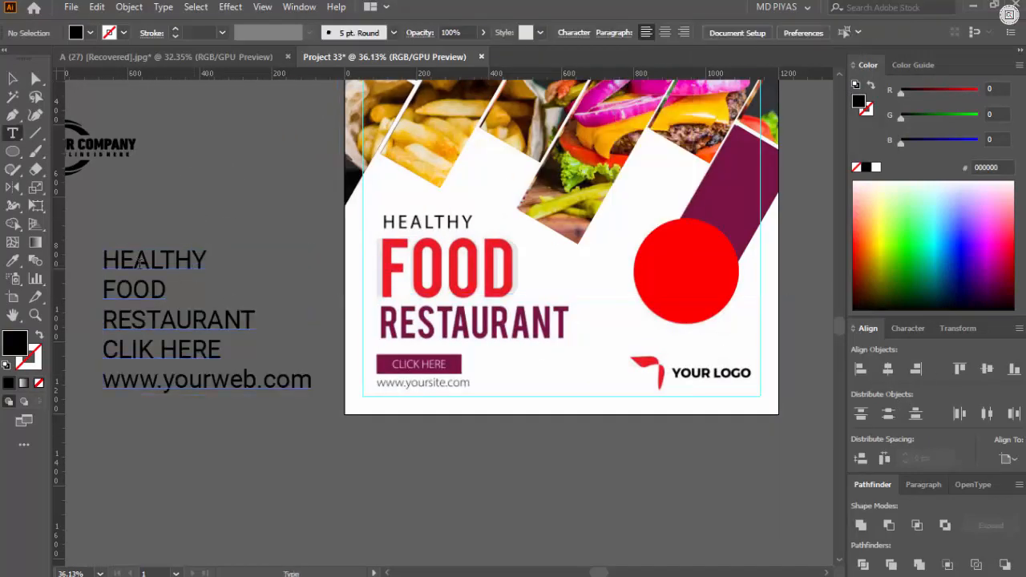
- Separate HEALTHY from the text block as its own text object and place it over the reference's HEALTHY line
{"action": "double_click", "coordinate": [139, 263]}
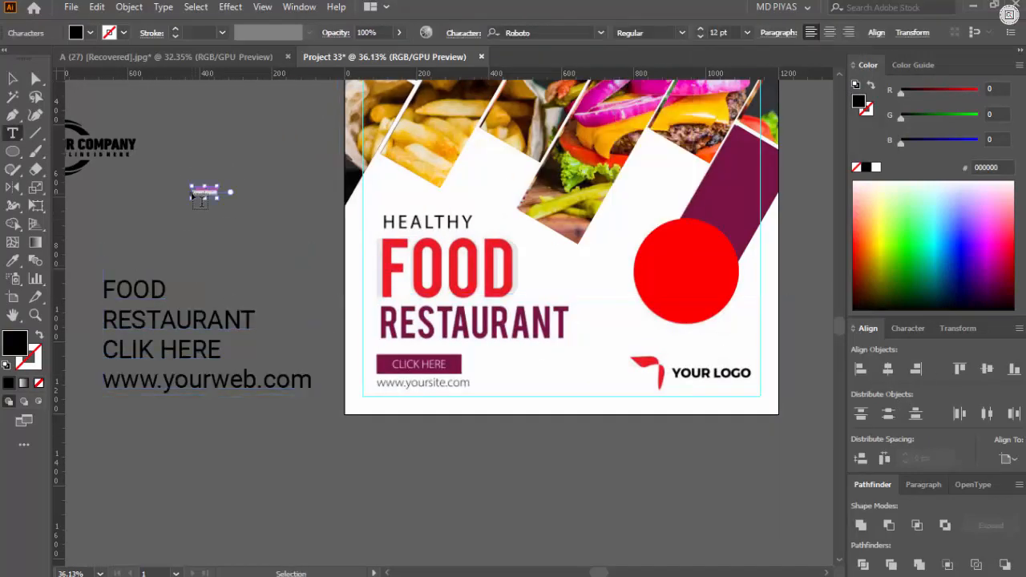
{"action": "mouse_move", "coordinate": [223, 199]}
{"action": "left_mouse_down"}
{"action": "mouse_move", "coordinate": [492, 229]}
{"action": "mouse_move", "coordinate": [374, 236]}
{"action": "left_mouse_up"}
{"action": "scroll", "coordinate": [373, 236], "scroll_direction": "up", "scroll_amount": 5}
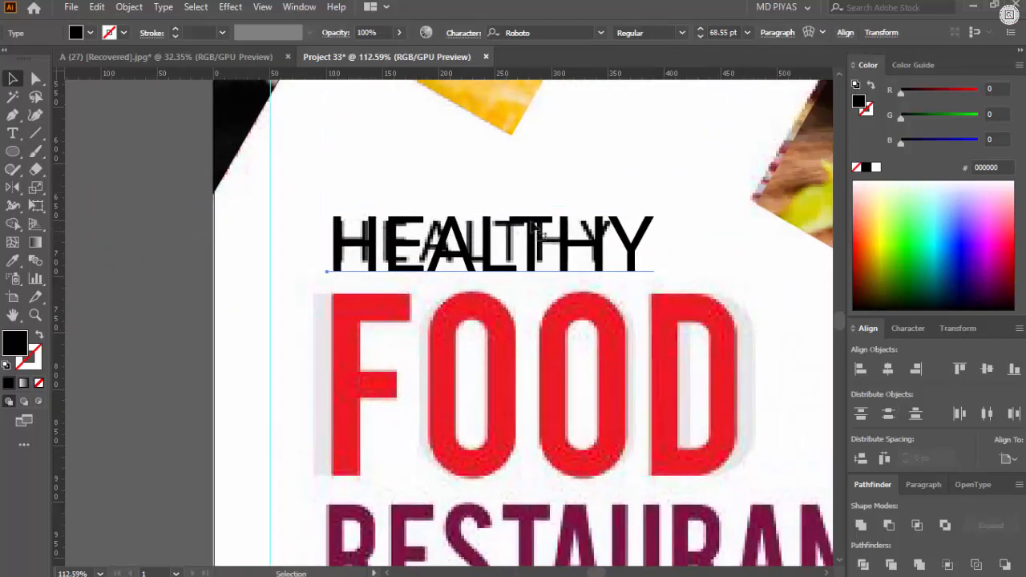
- Fit the HEALTHY text to the reference's size and letter spacing and color it red
{"action": "mouse_move", "coordinate": [656, 249]}
{"action": "left_mouse_down"}
{"action": "mouse_move", "coordinate": [525, 245]}
{"action": "mouse_move", "coordinate": [637, 238]}
{"action": "mouse_move", "coordinate": [594, 240]}
{"action": "left_mouse_up"}
{"action": "scroll", "coordinate": [617, 238], "scroll_direction": "up", "scroll_amount": 2}
{"action": "scroll", "coordinate": [568, 252], "scroll_direction": "up", "scroll_amount": 1}
{"action": "left_click_drag", "start_coordinate": [344, 244], "coordinate": [335, 136]}
{"action": "mouse_move", "coordinate": [262, 172]}
{"action": "left_mouse_down"}
{"action": "mouse_move", "coordinate": [273, 270]}
{"action": "mouse_move", "coordinate": [254, 280]}
{"action": "left_mouse_up"}
{"action": "left_click_drag", "start_coordinate": [646, 248], "coordinate": [694, 245]}
{"action": "key", "text": "ctrl+shift+a"}
- Separate FOOD from the text block as its own text object and set its font style to Roboto Black
{"action": "left_click_drag", "start_coordinate": [623, 232], "coordinate": [375, 397]}
{"action": "double_click", "coordinate": [170, 308]}
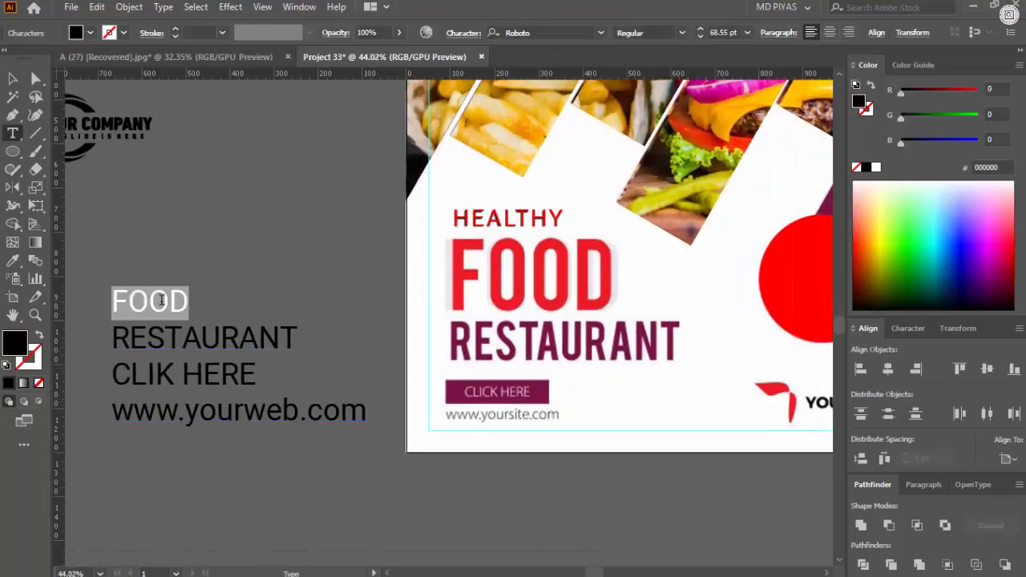
{"action": "key", "text": "BackSpace"}
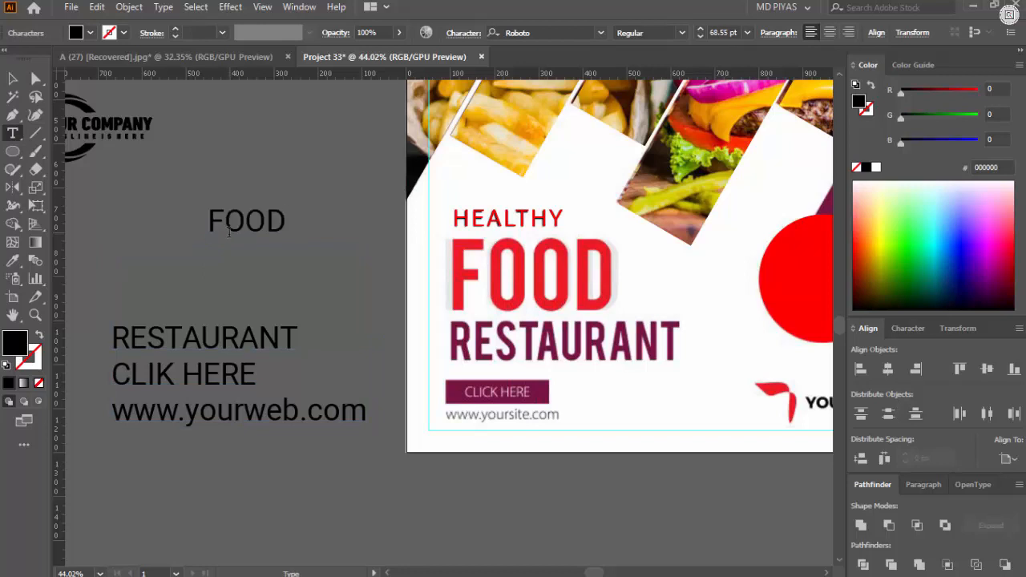
{"action": "scroll", "coordinate": [374, 244], "scroll_direction": "up", "scroll_amount": 2}
{"action": "left_click", "coordinate": [681, 33]}
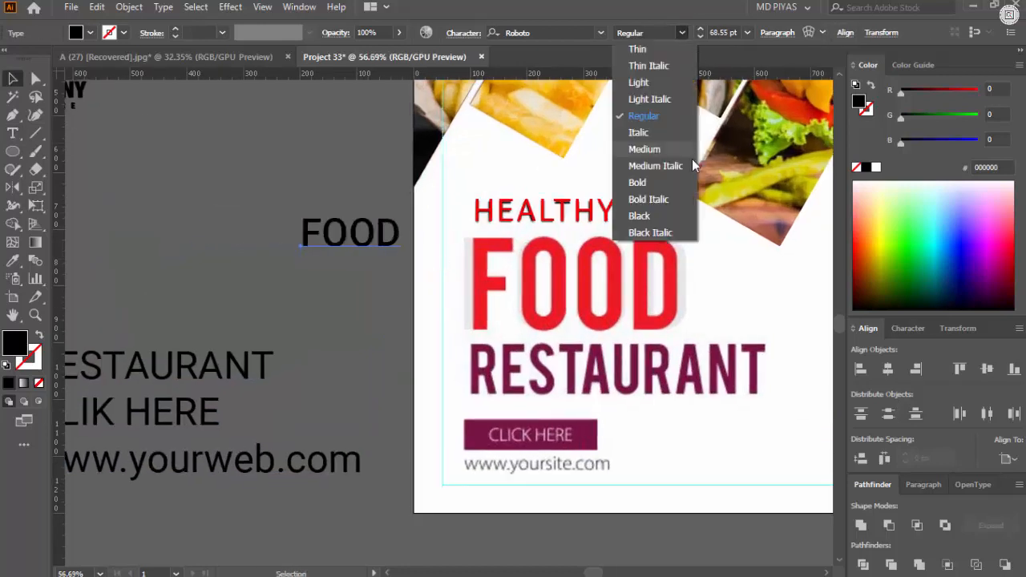
{"action": "left_click", "coordinate": [656, 217]}
- Move and stretch the FOOD text to cover the reference's red FOOD heading
{"action": "left_click_drag", "start_coordinate": [546, 288], "coordinate": [684, 289]}
{"action": "left_click_drag", "start_coordinate": [574, 337], "coordinate": [580, 359]}
{"action": "left_click", "coordinate": [740, 295]}
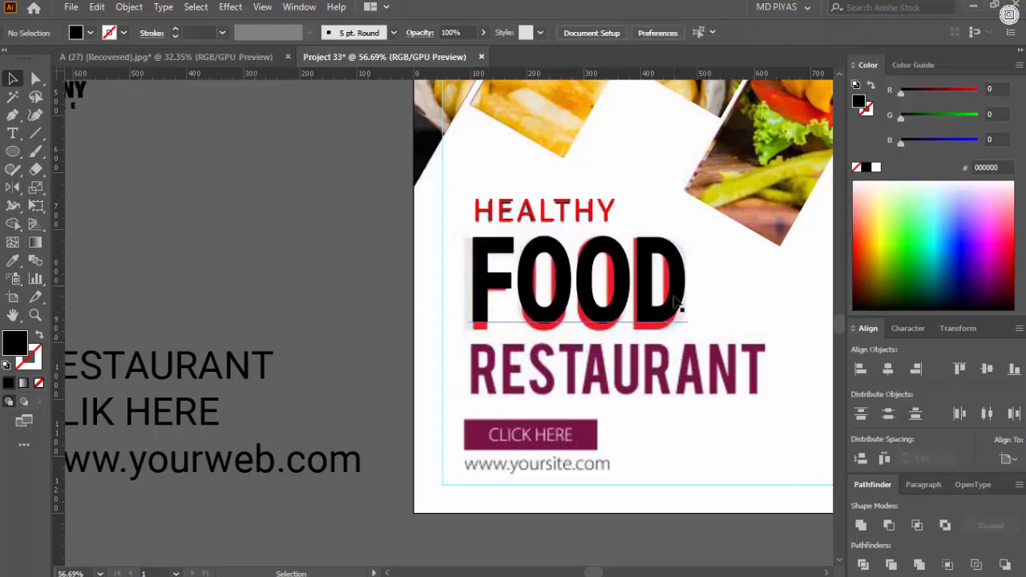
{"action": "left_click_drag", "start_coordinate": [681, 306], "coordinate": [681, 311]}
{"action": "left_click", "coordinate": [738, 295]}
- Separate RESTAURANT from the text block as its own text object and move the remaining lines out of the way
{"action": "key", "text": "space"}
{"action": "left_click_drag", "start_coordinate": [396, 330], "coordinate": [477, 285]}
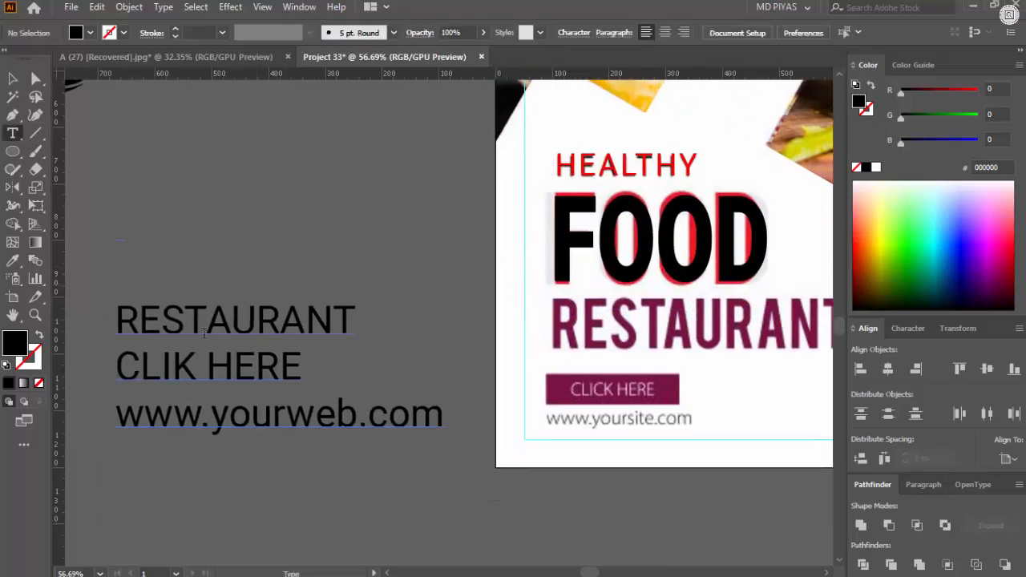
{"action": "left_click_drag", "start_coordinate": [119, 318], "coordinate": [357, 319]}
{"action": "key", "text": "ctrl+x"}
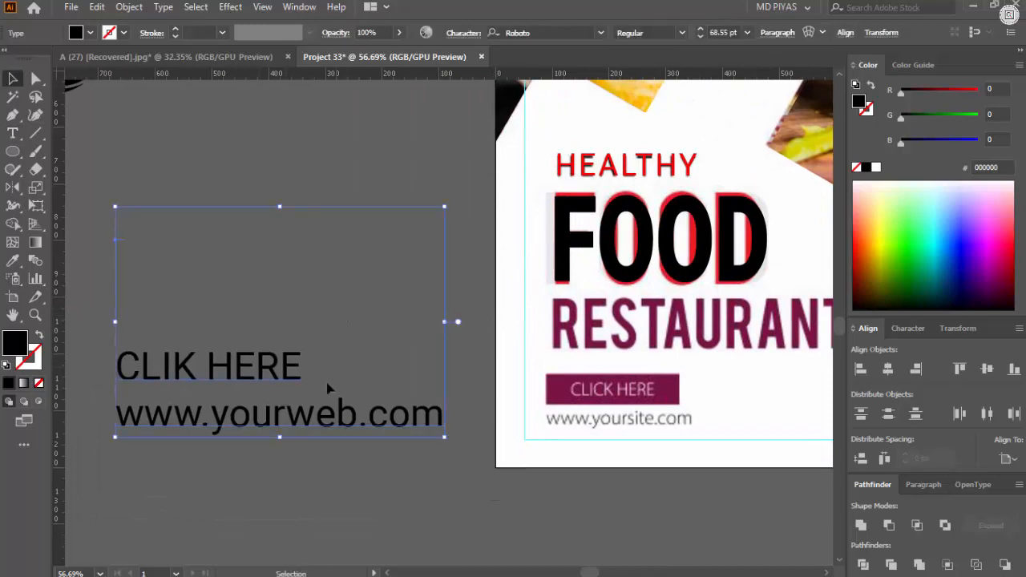
{"action": "left_click_drag", "start_coordinate": [327, 388], "coordinate": [280, 441]}
{"action": "key", "text": "t"}
{"action": "left_click", "coordinate": [279, 256]}
{"action": "key", "text": "ctrl+v"}
{"action": "left_click_drag", "start_coordinate": [393, 258], "coordinate": [301, 259]}
- Change the font of the FOOD heading to Rockstone Regular
{"action": "left_click", "coordinate": [657, 241]}
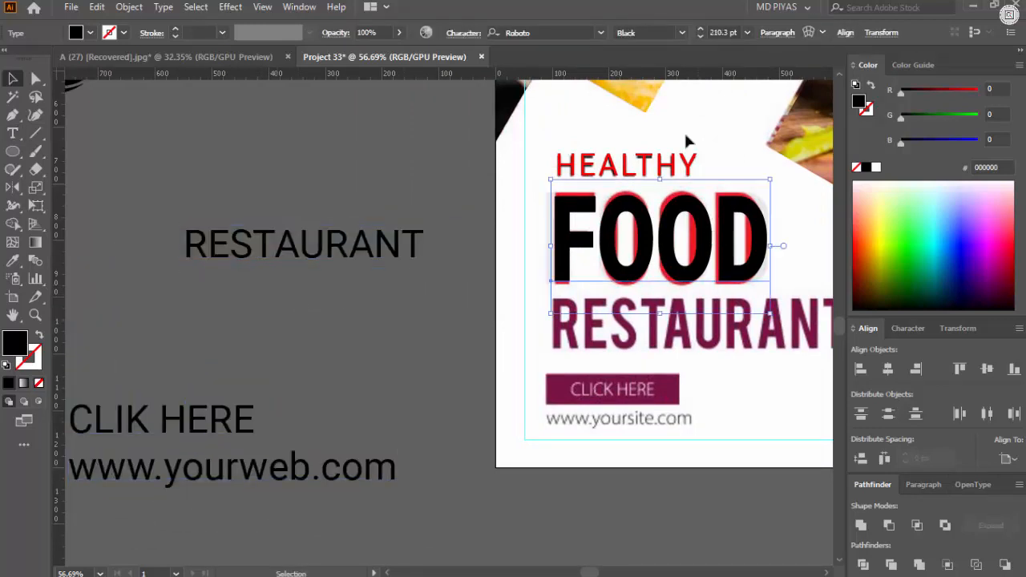
{"action": "key", "text": "Down"}
{"action": "key", "text": "Down"}
{"action": "key", "text": "Down"}
{"action": "key", "text": "Down"}
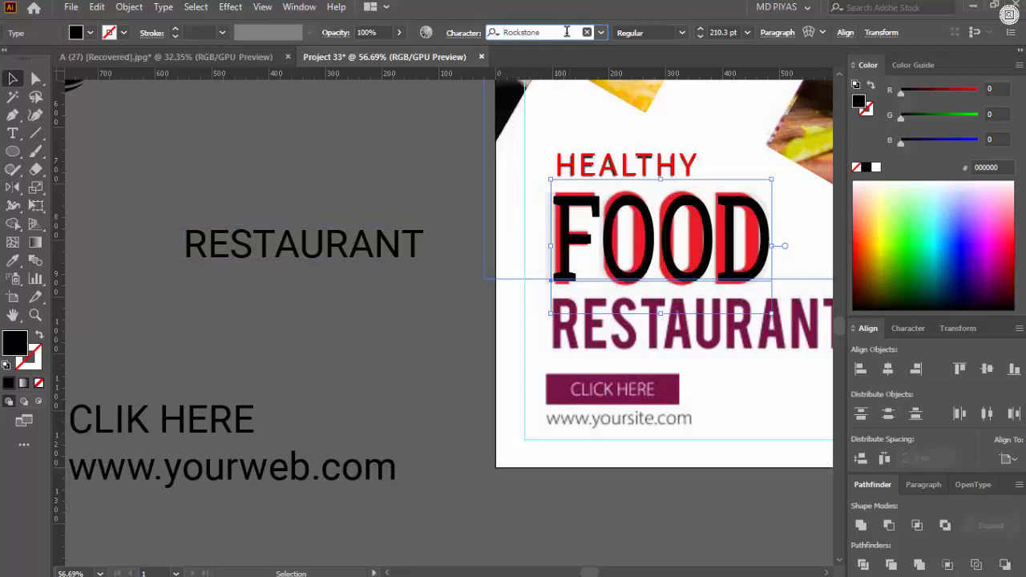
{"action": "left_click", "coordinate": [438, 180]}
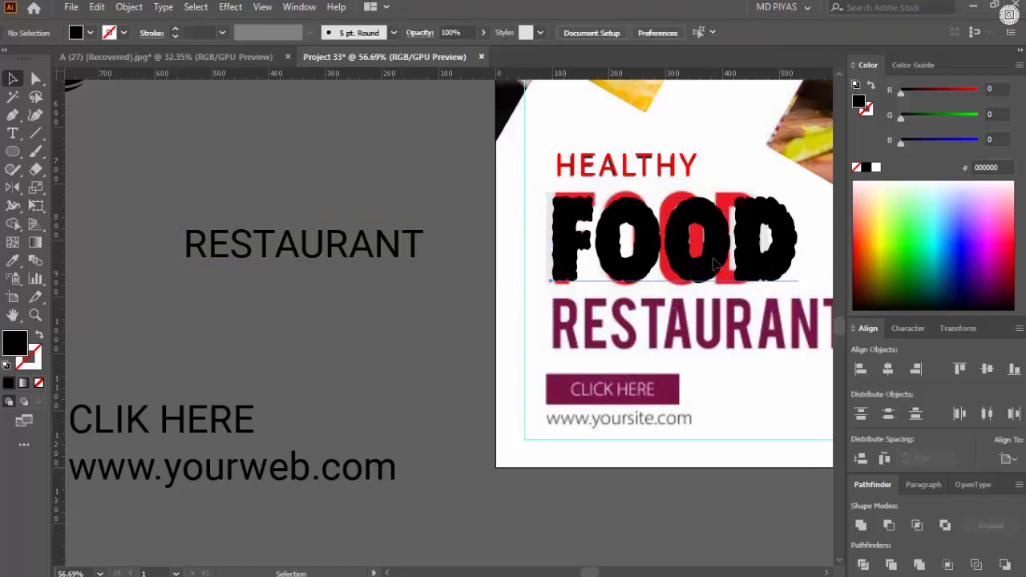
- Narrow and heighten the FOOD heading to fit the reference word again
{"action": "left_click_drag", "start_coordinate": [714, 259], "coordinate": [714, 256]}
{"action": "left_click_drag", "start_coordinate": [800, 242], "coordinate": [770, 242]}
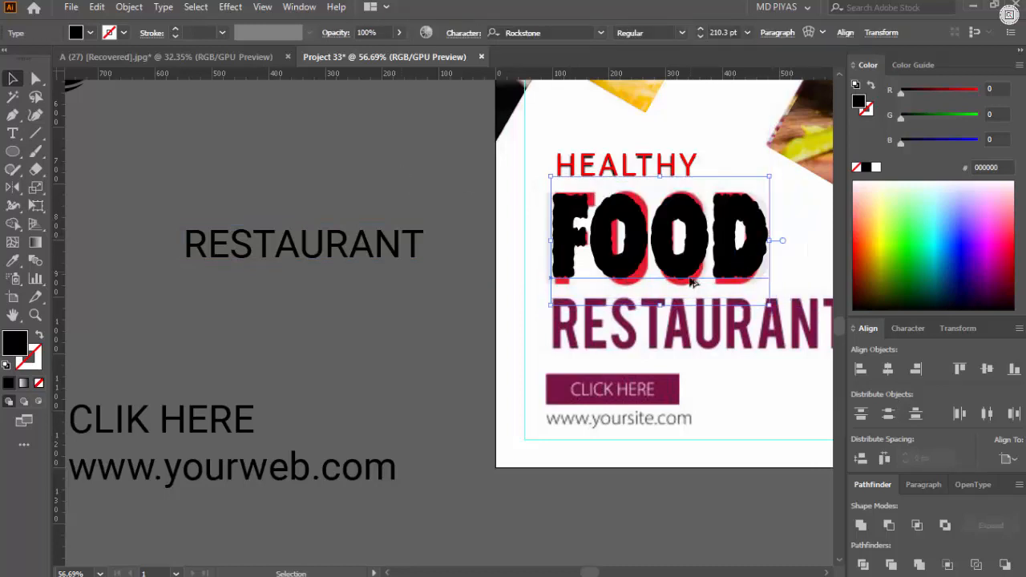
{"action": "left_click_drag", "start_coordinate": [659, 306], "coordinate": [662, 313]}
{"action": "left_click", "coordinate": [422, 349]}
- Place RESTAURANT over the reference's purple RESTAURANT line, enlarge it, and set its style to Roboto Black
{"action": "left_click_drag", "start_coordinate": [423, 350], "coordinate": [347, 331]}
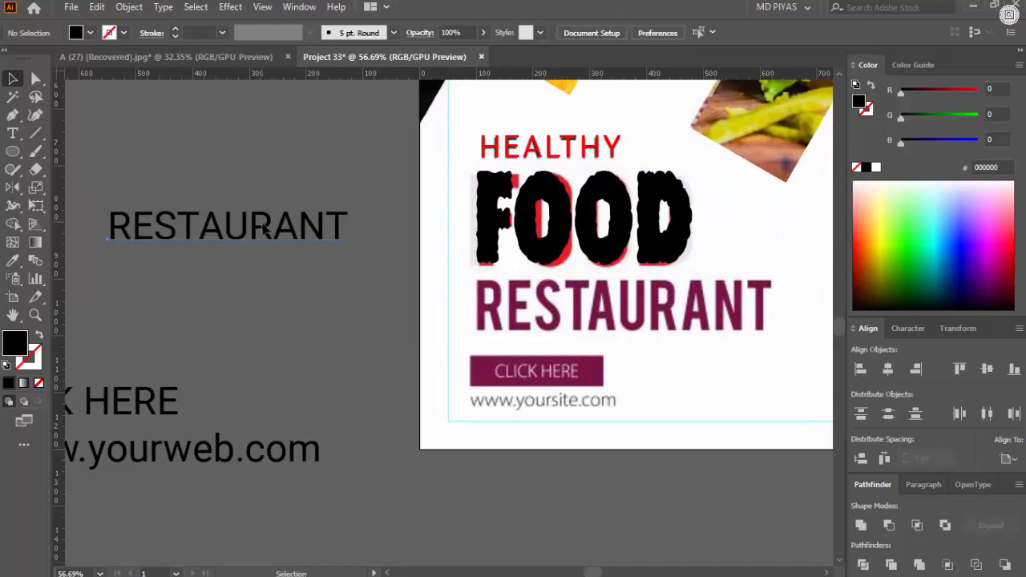
{"action": "left_click_drag", "start_coordinate": [252, 222], "coordinate": [617, 305]}
{"action": "left_click_drag", "start_coordinate": [734, 311], "coordinate": [770, 311]}
{"action": "left_click", "coordinate": [667, 30]}
{"action": "left_click", "coordinate": [645, 228]}
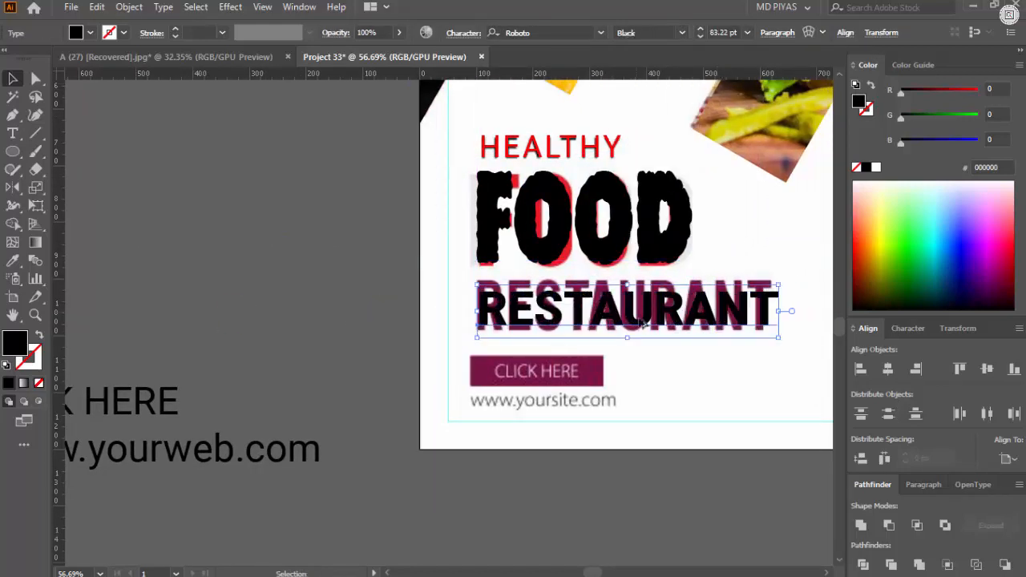
- Stretch RESTAURANT to the reference word's height and align its first letter with the reference
{"action": "left_click_drag", "start_coordinate": [626, 341], "coordinate": [628, 352]}
{"action": "left_click", "coordinate": [630, 361]}
{"action": "scroll", "coordinate": [598, 321], "scroll_direction": "down", "scroll_amount": 1}
{"action": "scroll", "coordinate": [556, 312], "scroll_direction": "up", "scroll_amount": 9}
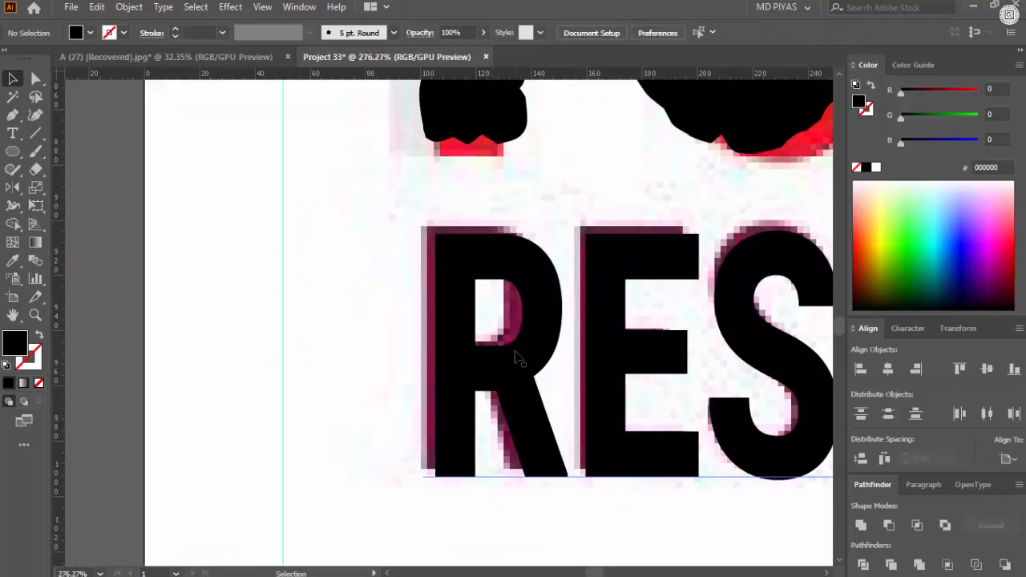
{"action": "left_click", "coordinate": [517, 359]}
{"action": "scroll", "coordinate": [378, 284], "scroll_direction": "down", "scroll_amount": 5}
- Draw a rectangle about 237 by 53 px over the reference's CLICK HERE button and turn it into an unfilled black outline
{"action": "scroll", "coordinate": [371, 326], "scroll_direction": "up", "scroll_amount": 2}
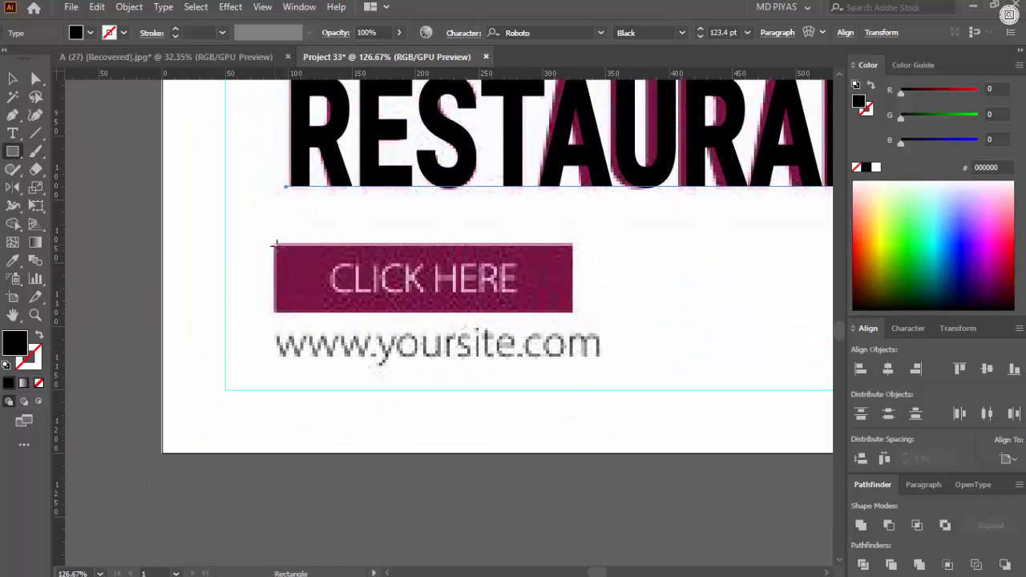
{"action": "left_click_drag", "start_coordinate": [276, 244], "coordinate": [556, 319]}
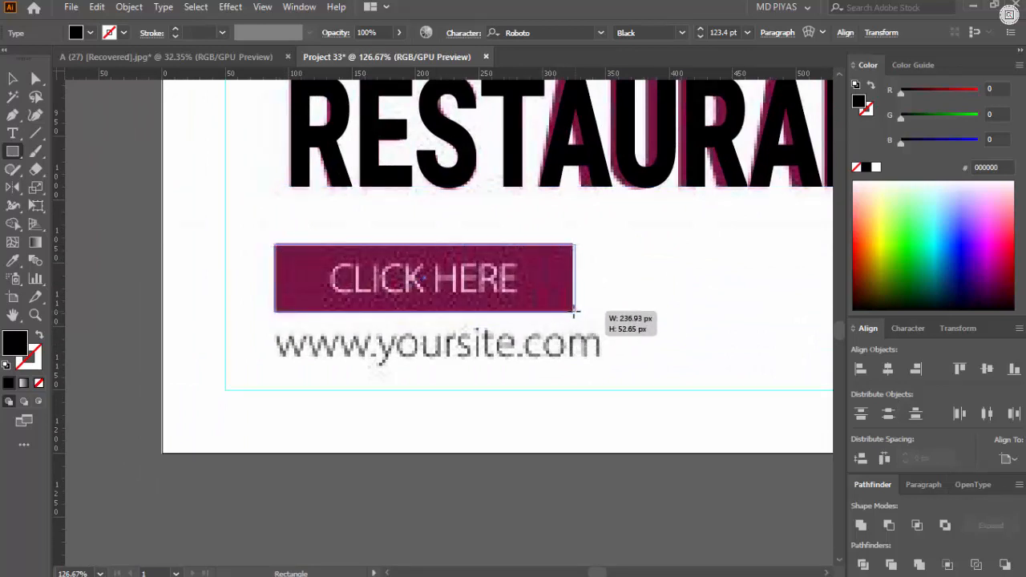
{"action": "left_click_drag", "start_coordinate": [573, 314], "coordinate": [572, 312]}
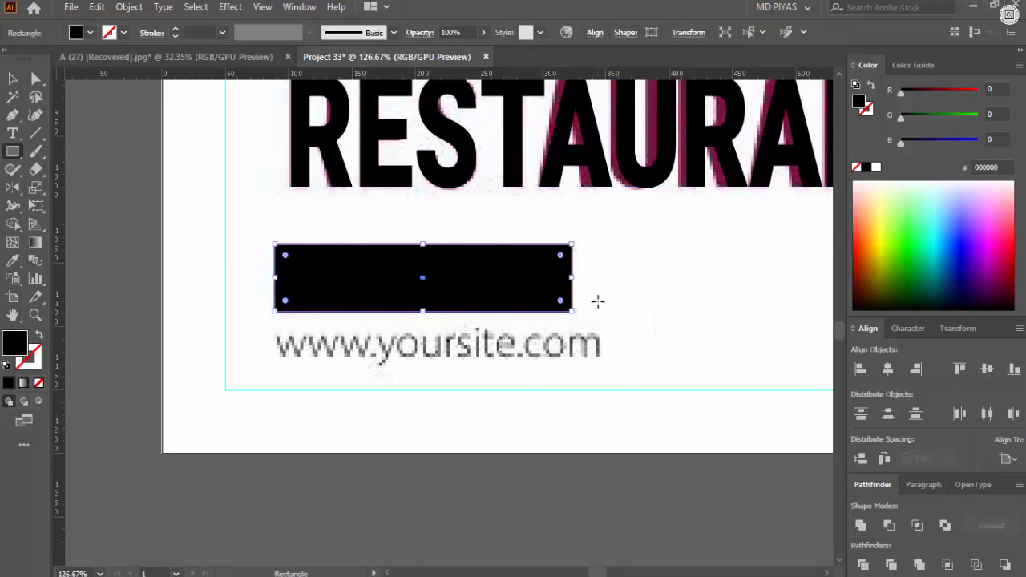
{"action": "key", "text": "shift+x"}
{"action": "key", "text": "v"}
{"action": "left_click", "coordinate": [624, 279]}
- Separate CLIK HERE from the remaining text block as its own text object
{"action": "mouse_move", "coordinate": [625, 275]}
{"action": "left_mouse_down"}
{"action": "mouse_move", "coordinate": [332, 295]}
{"action": "mouse_move", "coordinate": [430, 322]}
{"action": "mouse_move", "coordinate": [387, 325]}
{"action": "left_mouse_up"}
{"action": "key", "text": "t"}
{"action": "triple_click", "coordinate": [251, 296]}
{"action": "key", "text": "ctrl+x"}
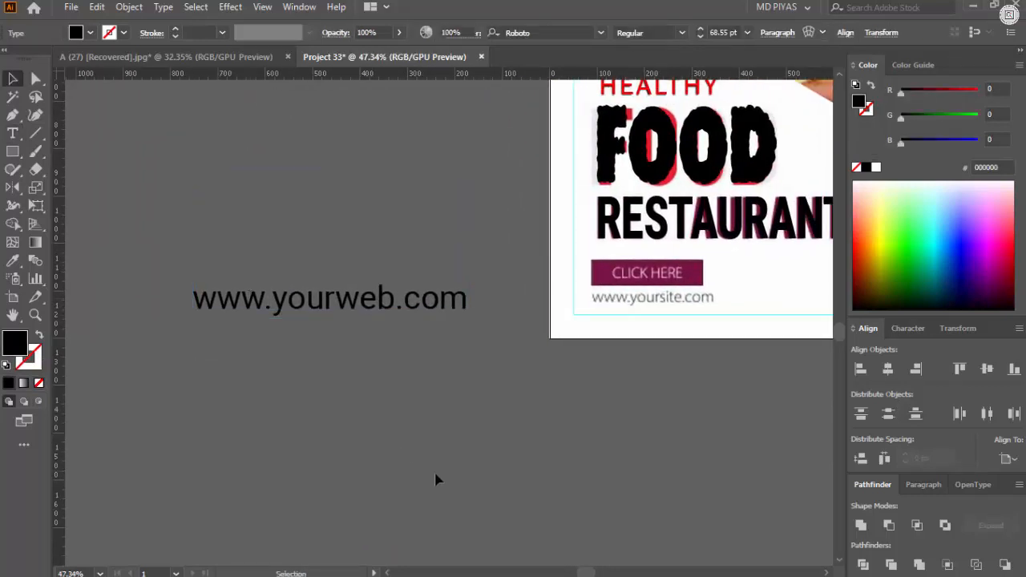
{"action": "left_click", "coordinate": [472, 471]}
{"action": "key", "text": "ctrl+v"}
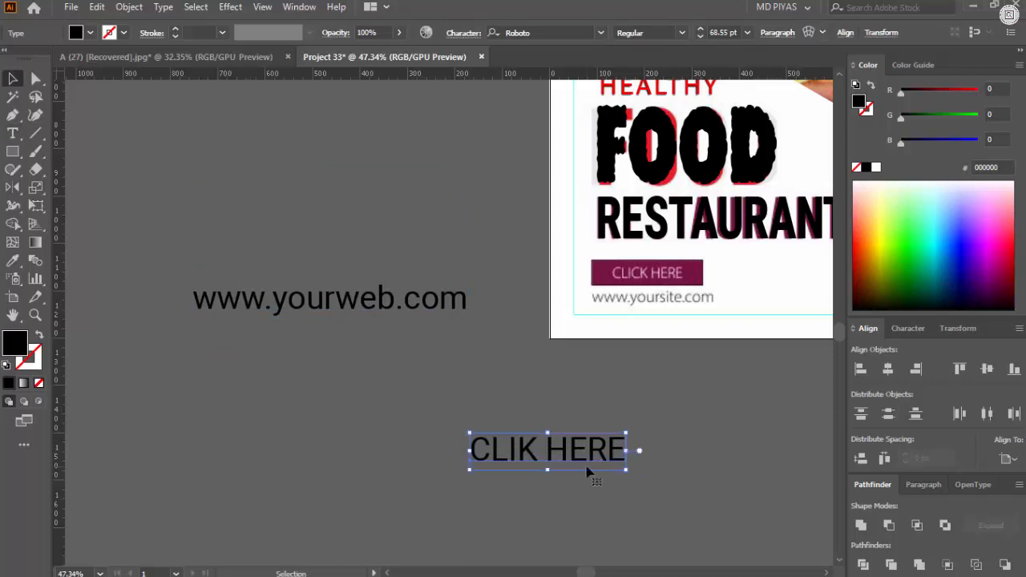
- Move CLIK HERE onto the button rectangle and scale it down to match the reference label
{"action": "left_click_drag", "start_coordinate": [587, 467], "coordinate": [673, 330]}
{"action": "left_click_drag", "start_coordinate": [674, 330], "coordinate": [586, 225]}
{"action": "left_click_drag", "start_coordinate": [772, 223], "coordinate": [549, 223]}
{"action": "left_click_drag", "start_coordinate": [433, 220], "coordinate": [481, 221]}
{"action": "left_click_drag", "start_coordinate": [481, 221], "coordinate": [451, 275]}
{"action": "left_click_drag", "start_coordinate": [610, 278], "coordinate": [566, 279]}
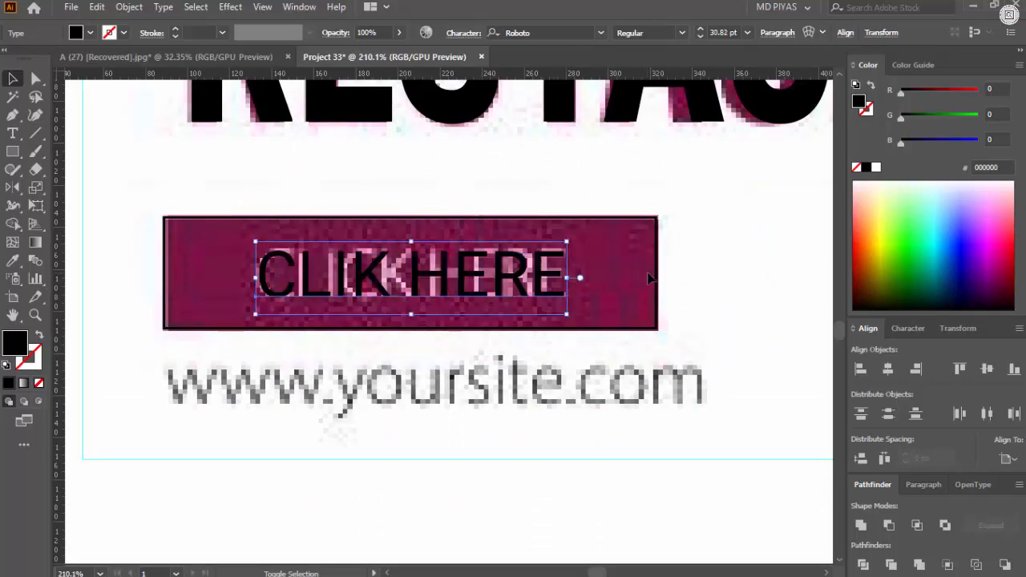
- Center CLIK HERE vertically on the button rectangle, using the rectangle as the key object
{"action": "left_click", "coordinate": [651, 277], "text": "shift"}
{"action": "left_click", "coordinate": [652, 299]}
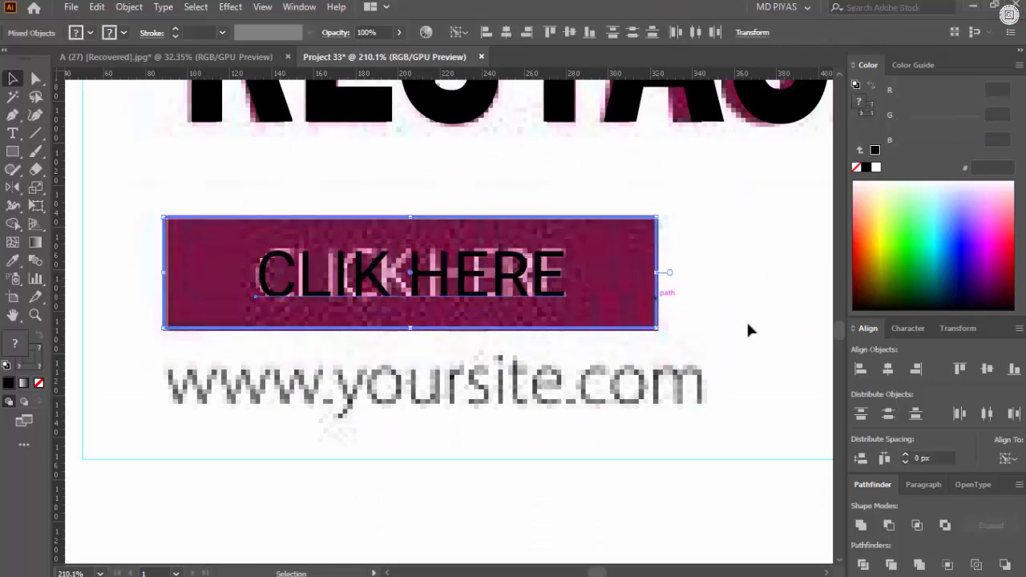
{"action": "left_click", "coordinate": [980, 372]}
{"action": "left_click", "coordinate": [659, 383]}
{"action": "left_click_drag", "start_coordinate": [446, 316], "coordinate": [594, 312]}
{"action": "left_click_drag", "start_coordinate": [461, 381], "coordinate": [344, 431]}
{"action": "left_click", "coordinate": [343, 430]}
{"action": "left_click_drag", "start_coordinate": [198, 401], "coordinate": [261, 391]}
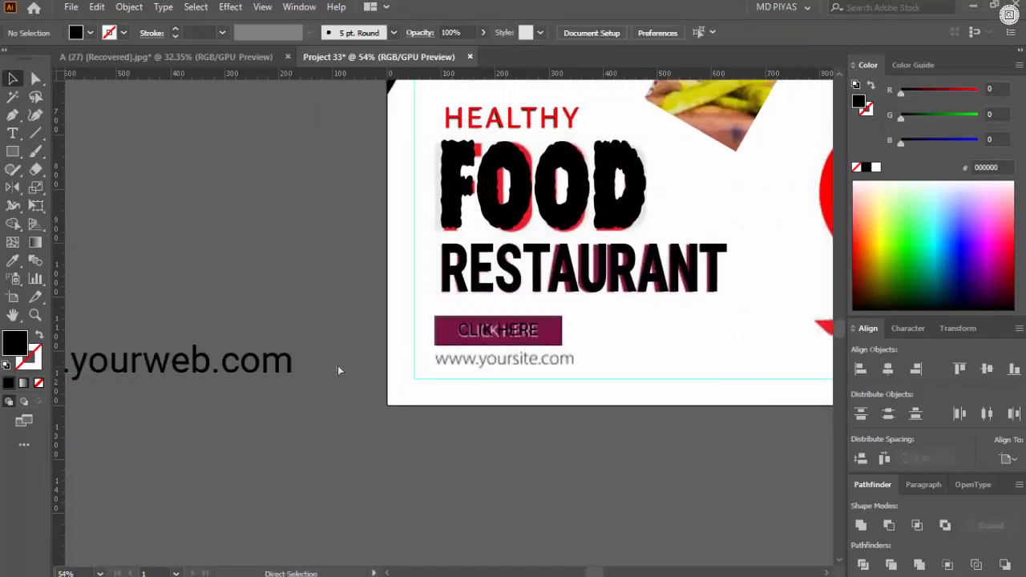
{"action": "scroll", "coordinate": [338, 370], "scroll_direction": "down", "scroll_amount": 1}
{"action": "left_click", "coordinate": [286, 369]}
{"action": "double_click", "coordinate": [285, 364]}
{"action": "triple_click", "coordinate": [283, 363]}
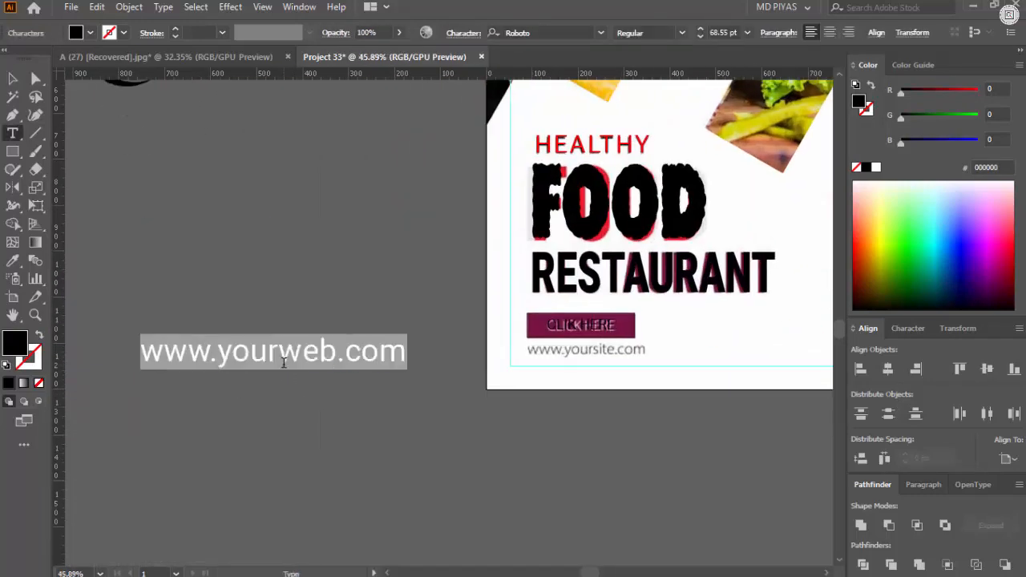
{"action": "key", "text": "ctrl+x"}
{"action": "left_click", "coordinate": [305, 390]}
{"action": "left_click_drag", "start_coordinate": [590, 392], "coordinate": [340, 421]}
{"action": "left_click_drag", "start_coordinate": [349, 403], "coordinate": [395, 388]}
{"action": "left_click_drag", "start_coordinate": [396, 389], "coordinate": [404, 363]}
{"action": "key", "text": "t"}
{"action": "left_click", "coordinate": [357, 344]}
{"action": "key", "text": "ctrl+v"}
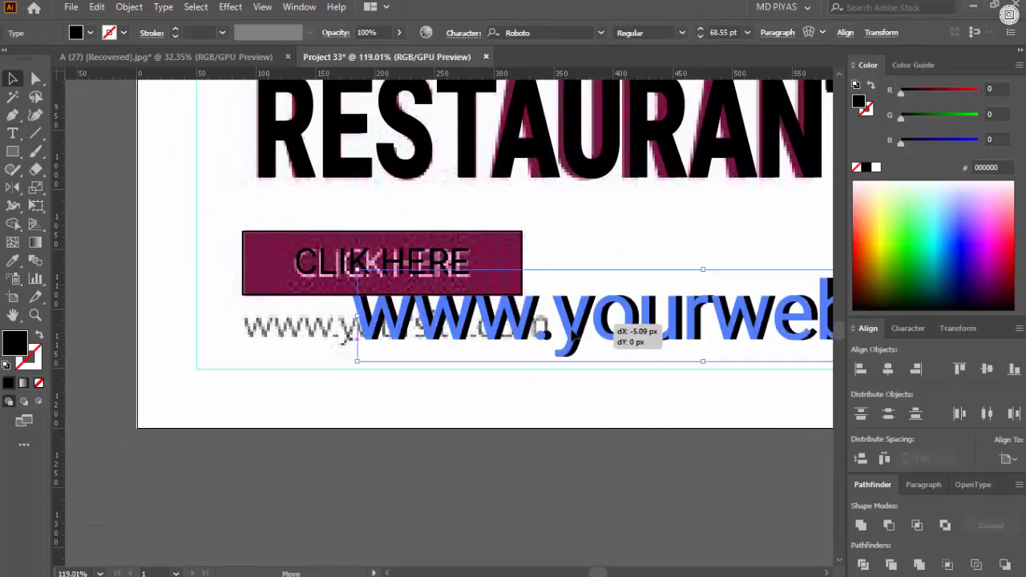
{"action": "scroll", "coordinate": [641, 357], "scroll_direction": "down", "scroll_amount": 2}
{"action": "left_click_drag", "start_coordinate": [617, 373], "coordinate": [469, 383]}
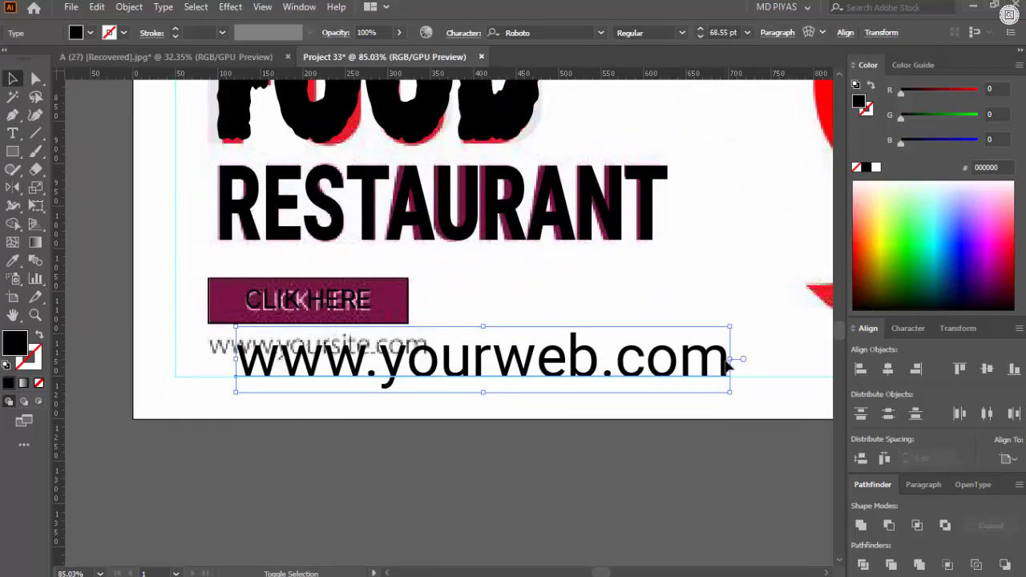
{"action": "left_click_drag", "start_coordinate": [729, 360], "coordinate": [436, 383]}
{"action": "key", "text": "ctrl+z"}
{"action": "left_click_drag", "start_coordinate": [729, 368], "coordinate": [414, 382]}
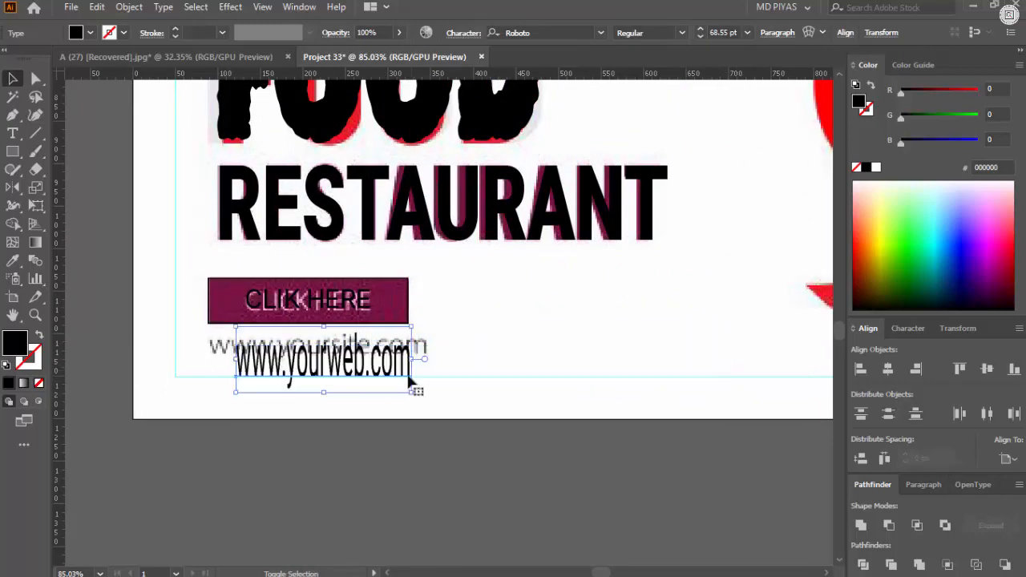
{"action": "key", "text": "ctrl+z"}
{"action": "left_click_drag", "start_coordinate": [731, 361], "coordinate": [402, 326]}
{"action": "left_click", "coordinate": [406, 365]}
{"action": "scroll", "coordinate": [256, 362], "scroll_direction": "up", "scroll_amount": 8}
{"action": "scroll", "coordinate": [462, 364], "scroll_direction": "down", "scroll_amount": 3}
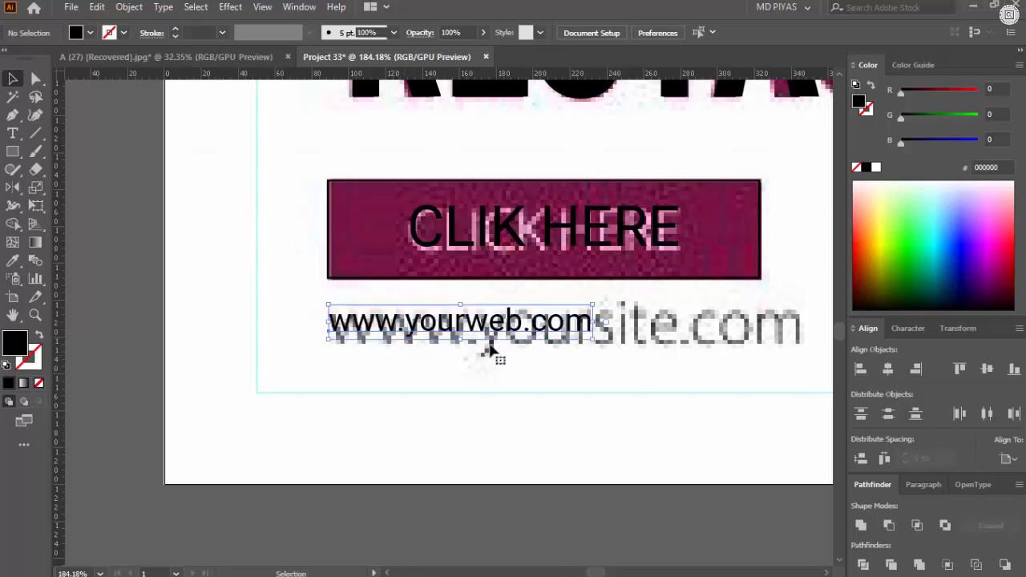
{"action": "left_click_drag", "start_coordinate": [487, 350], "coordinate": [295, 357]}
{"action": "left_click_drag", "start_coordinate": [399, 328], "coordinate": [608, 346]}
{"action": "left_click", "coordinate": [572, 391]}
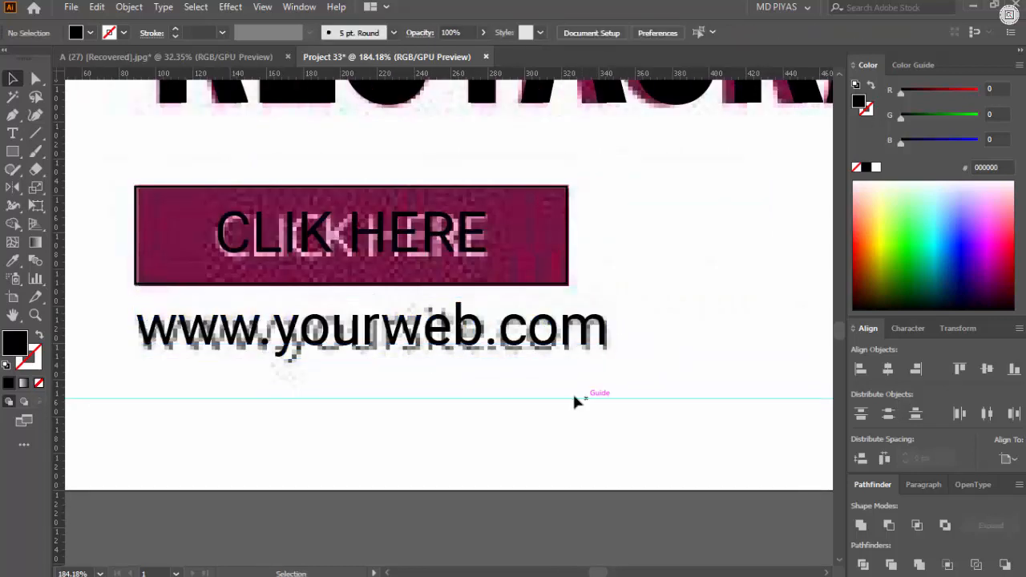
{"action": "scroll", "coordinate": [419, 355], "scroll_direction": "up", "scroll_amount": 2}
{"action": "scroll", "coordinate": [408, 363], "scroll_direction": "down", "scroll_amount": 1}
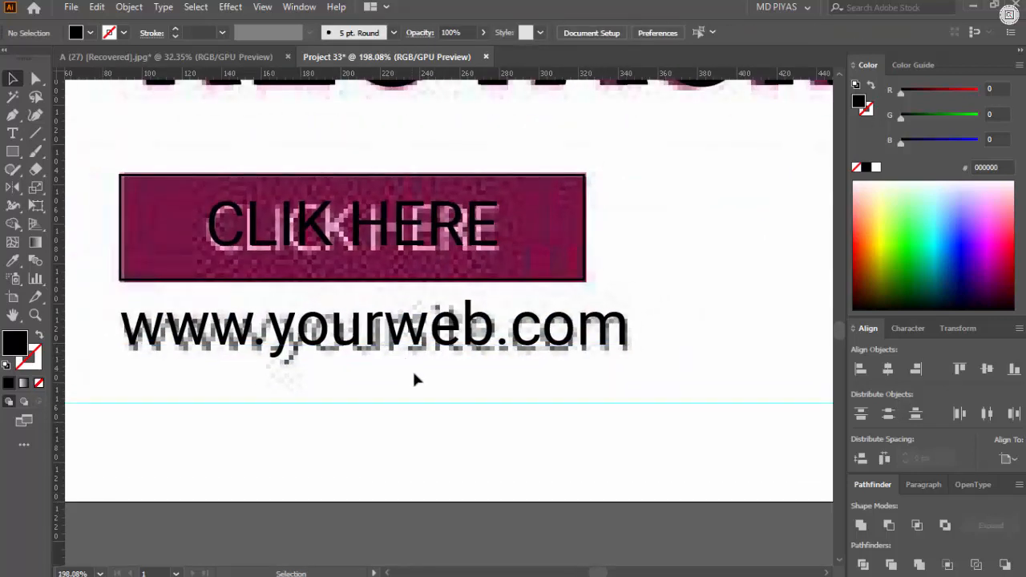
{"action": "scroll", "coordinate": [444, 369], "scroll_direction": "down", "scroll_amount": 2}
{"action": "scroll", "coordinate": [253, 347], "scroll_direction": "up", "scroll_amount": 4}
{"action": "left_click_drag", "start_coordinate": [329, 322], "coordinate": [329, 332]}
{"action": "left_click", "coordinate": [401, 401]}
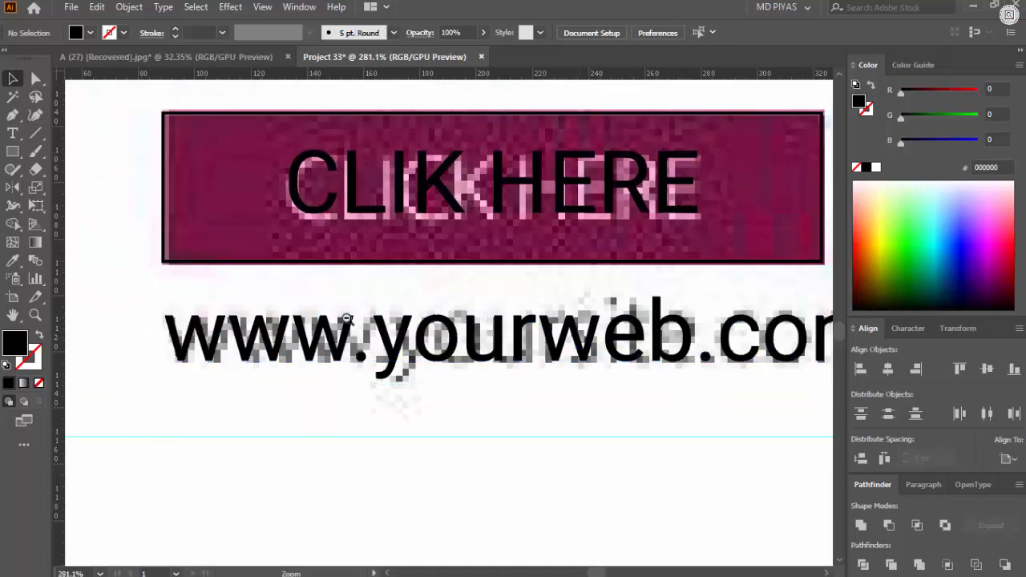
- Move the YOUR COMPANY logo over the reference YOUR LOGO near the banner's lower-right corner
{"action": "scroll", "coordinate": [425, 313], "scroll_direction": "down", "scroll_amount": 8}
{"action": "left_click_drag", "start_coordinate": [595, 324], "coordinate": [403, 341]}
{"action": "left_click_drag", "start_coordinate": [178, 243], "coordinate": [436, 382]}
{"action": "left_click_drag", "start_coordinate": [479, 273], "coordinate": [610, 249]}
{"action": "left_click", "coordinate": [528, 335]}
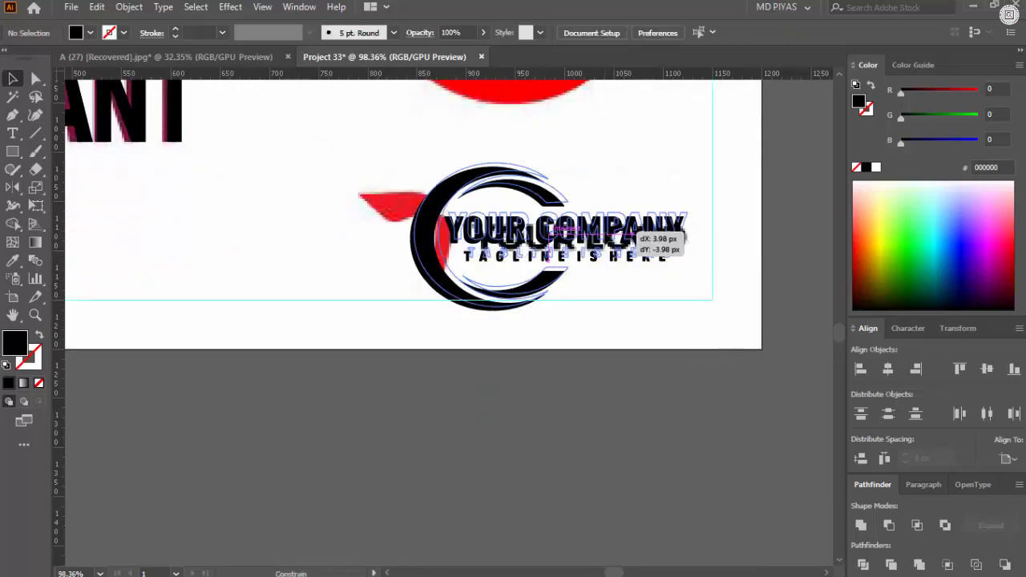
{"action": "left_click_drag", "start_coordinate": [651, 223], "coordinate": [648, 222]}
{"action": "left_click", "coordinate": [488, 442]}
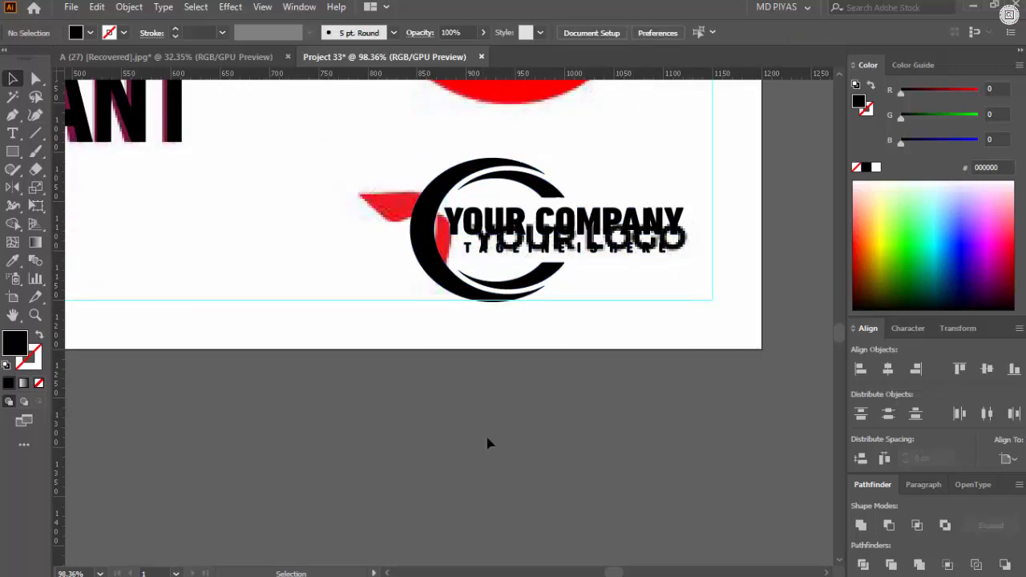
- Move the YOUR COMPANY logo off the banner onto the empty area below the artboard
{"action": "left_click_drag", "start_coordinate": [488, 442], "coordinate": [655, 277]}
{"action": "left_click_drag", "start_coordinate": [614, 208], "coordinate": [570, 331]}
{"action": "left_click_drag", "start_coordinate": [570, 319], "coordinate": [571, 375]}
{"action": "right_click", "coordinate": [574, 378]}
{"action": "left_click", "coordinate": [269, 337]}
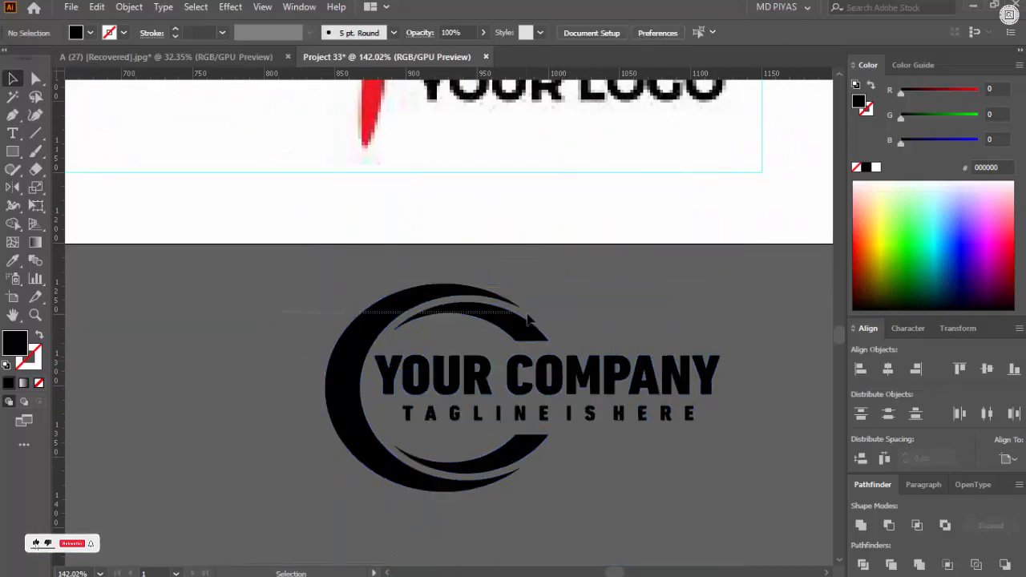
- Delete the outer crescent and the lower inner arc from the logo, keeping only the upper swoosh and text
{"action": "left_click", "coordinate": [330, 356]}
{"action": "left_click", "coordinate": [307, 393]}
{"action": "key", "text": "a"}
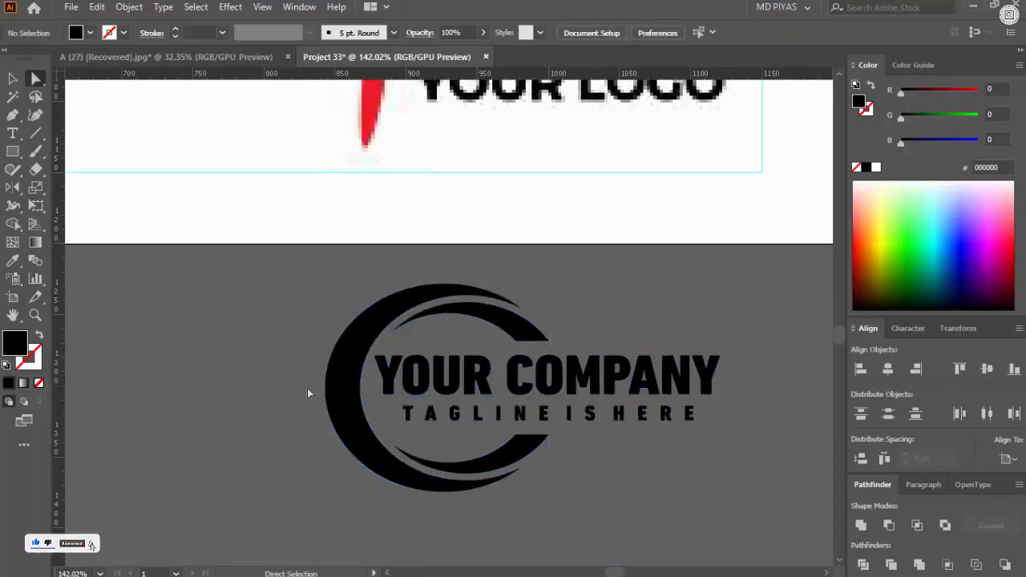
{"action": "left_click", "coordinate": [345, 393]}
{"action": "key", "text": "Delete"}
{"action": "left_click", "coordinate": [511, 467]}
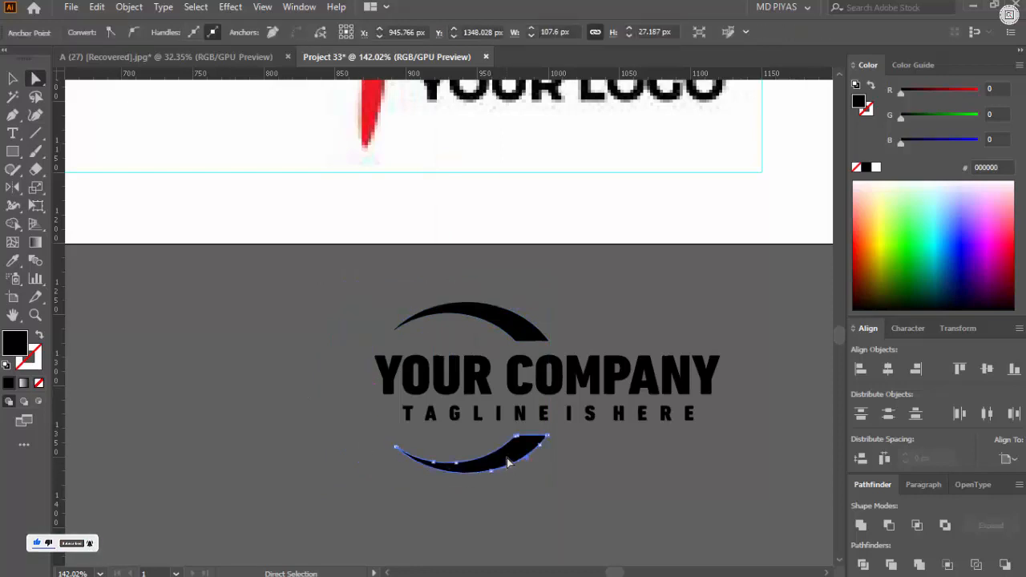
{"action": "key", "text": "Delete"}
- Fill the logo's remaining upper swoosh with red (FF0000)
{"action": "key", "text": "v"}
{"action": "left_click_drag", "start_coordinate": [844, 463], "coordinate": [768, 459]}
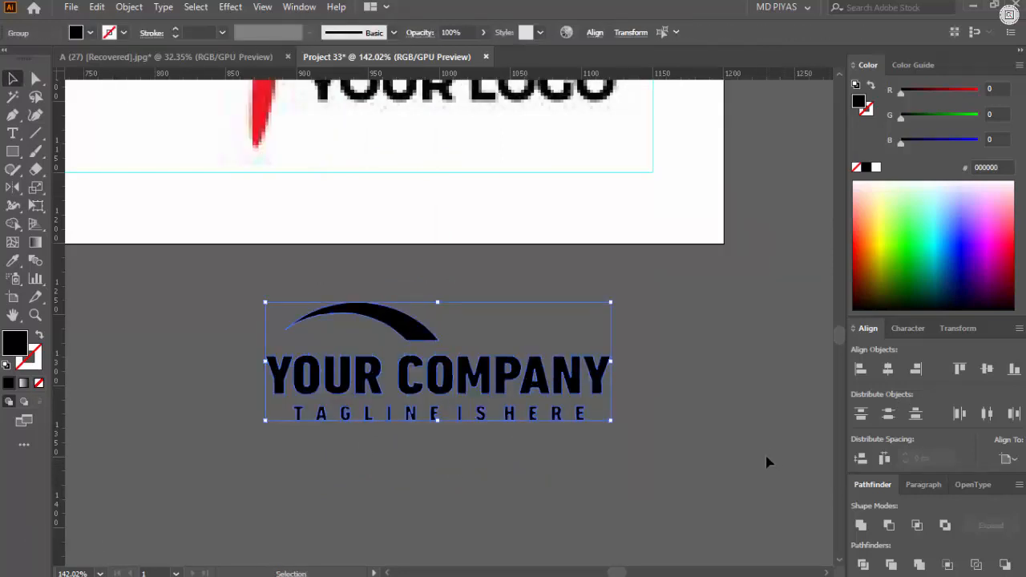
{"action": "left_click", "coordinate": [768, 459]}
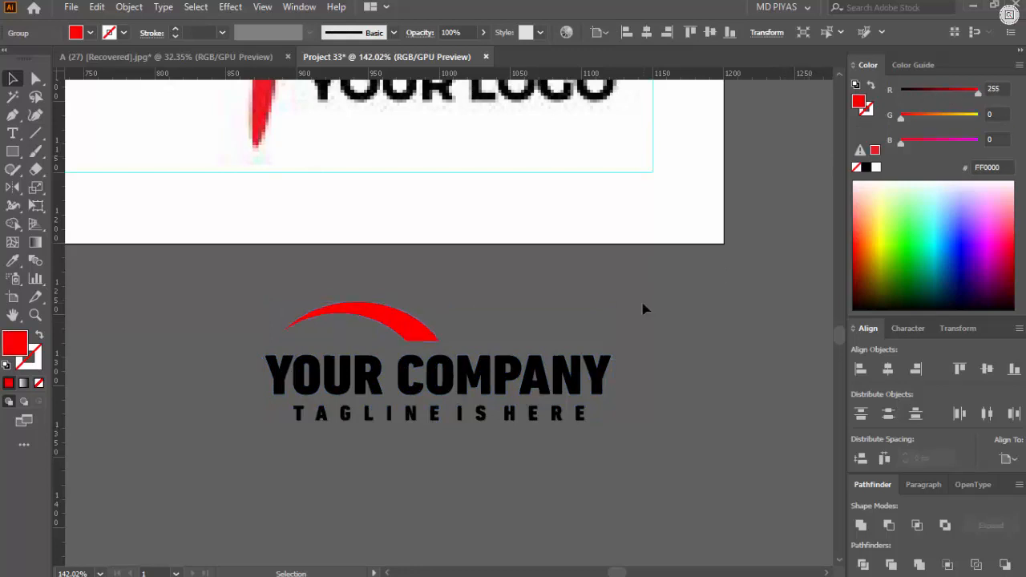
{"action": "left_click", "coordinate": [645, 310]}
- Move the simplified logo with its red swoosh back over the reference YOUR LOGO in the banner's lower-right corner
{"action": "left_click_drag", "start_coordinate": [588, 314], "coordinate": [425, 377]}
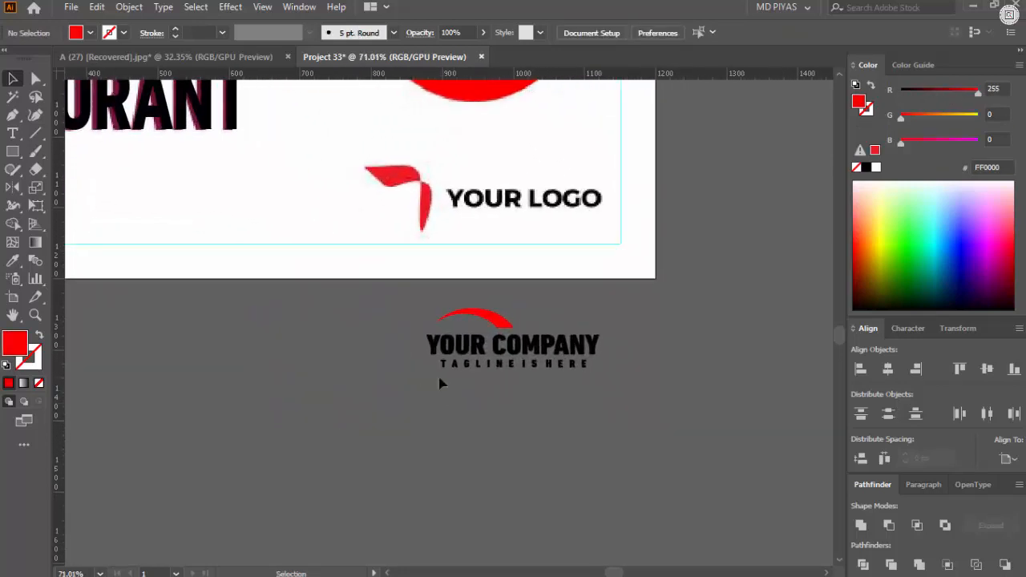
{"action": "left_click_drag", "start_coordinate": [676, 400], "coordinate": [592, 346]}
{"action": "left_click_drag", "start_coordinate": [611, 351], "coordinate": [411, 408]}
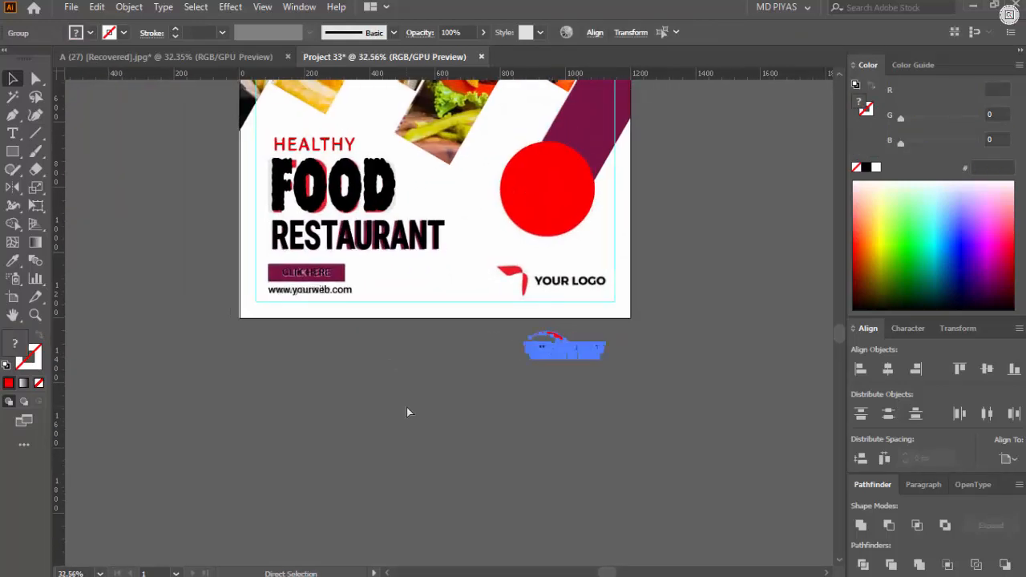
{"action": "left_click", "coordinate": [407, 412]}
{"action": "left_click_drag", "start_coordinate": [571, 353], "coordinate": [567, 286]}
{"action": "left_click_drag", "start_coordinate": [532, 338], "coordinate": [676, 283]}
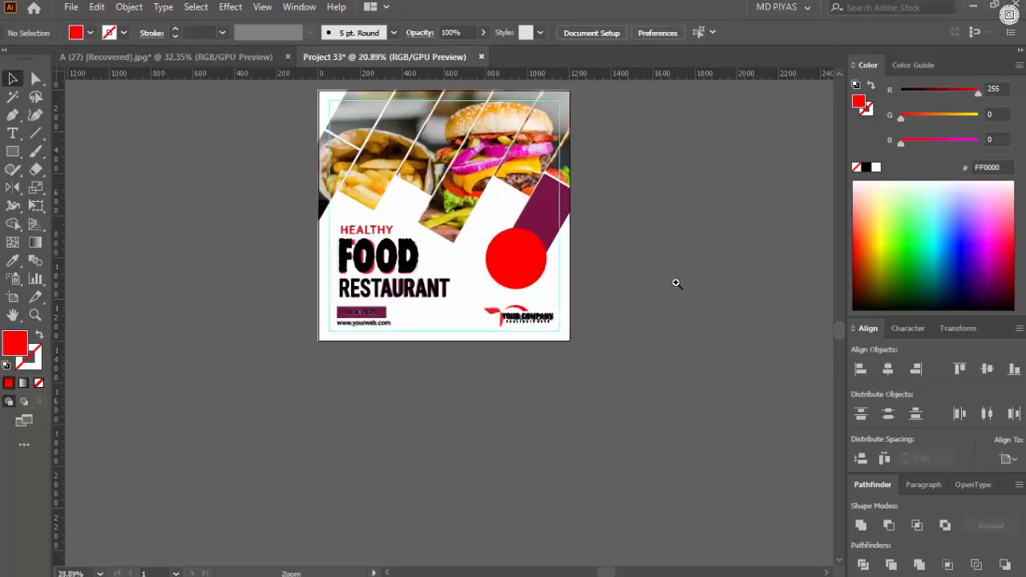
- Swap the fill and stroke of the red discount circle so that it has only a red outline
{"action": "left_click", "coordinate": [515, 267]}
{"action": "key", "text": "shift+x"}
{"action": "left_click", "coordinate": [575, 294]}
- Create a "50% off" text in Roboto Black beside the artboard and enlarge it to 131.49 pt
{"action": "left_click_drag", "start_coordinate": [533, 259], "coordinate": [699, 258]}
{"action": "mouse_move", "coordinate": [700, 259]}
{"action": "left_mouse_down"}
{"action": "mouse_move", "coordinate": [494, 289]}
{"action": "mouse_move", "coordinate": [513, 281]}
{"action": "left_mouse_up"}
{"action": "key", "text": "t"}
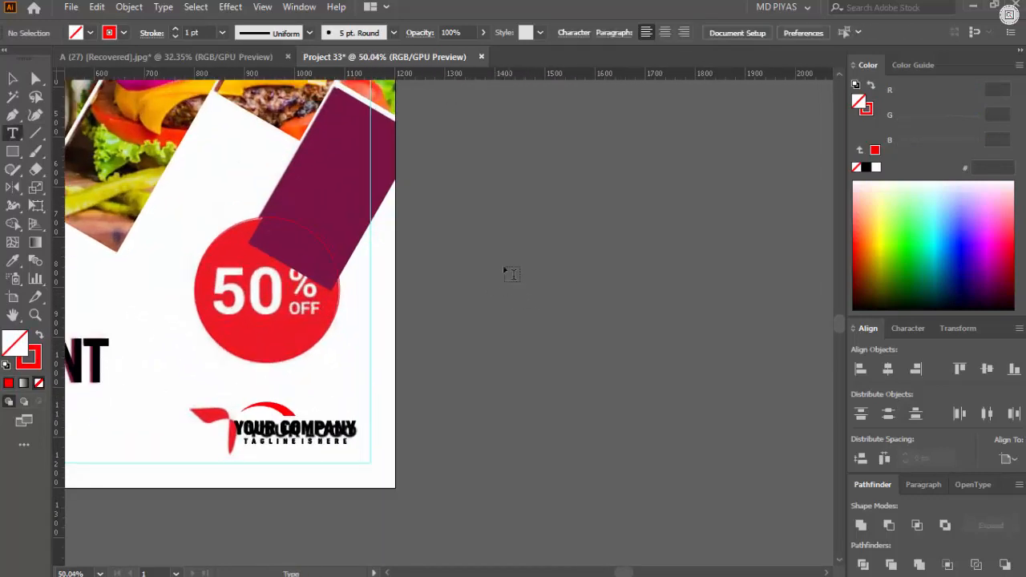
{"action": "left_click", "coordinate": [509, 270]}
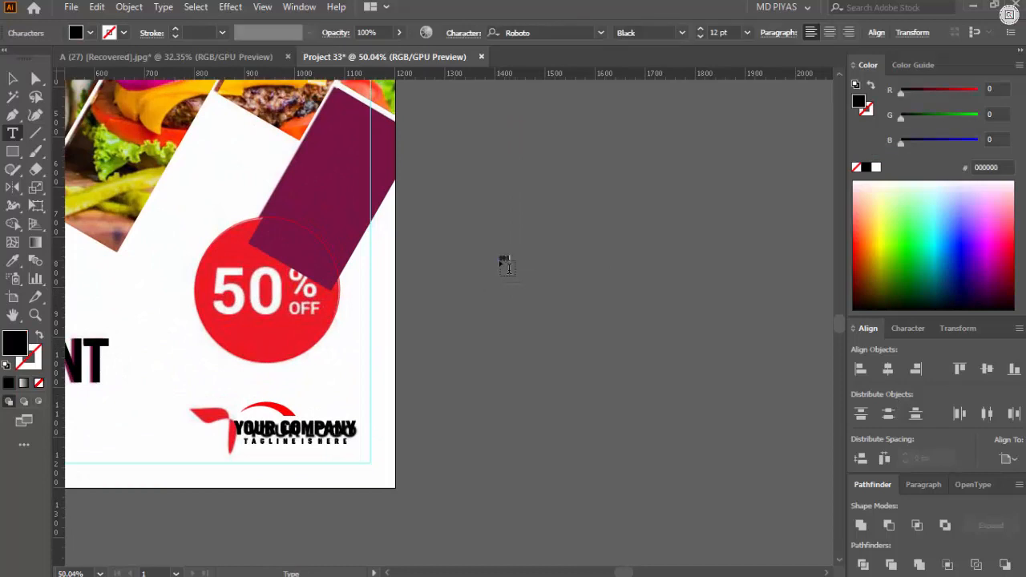
{"action": "key", "text": "Escape"}
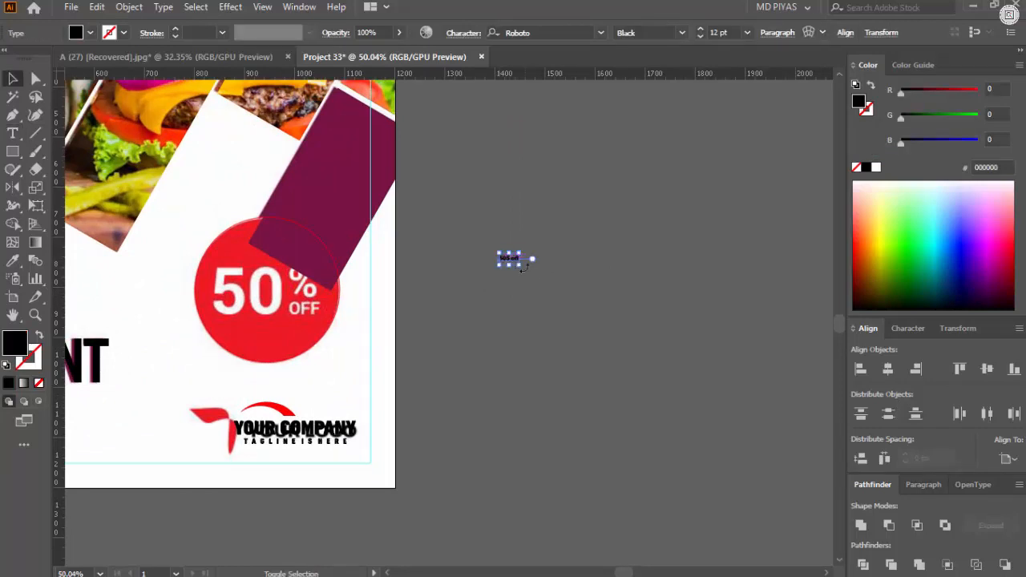
{"action": "left_click_drag", "start_coordinate": [520, 266], "coordinate": [716, 384]}
{"action": "left_click_drag", "start_coordinate": [584, 302], "coordinate": [571, 274]}
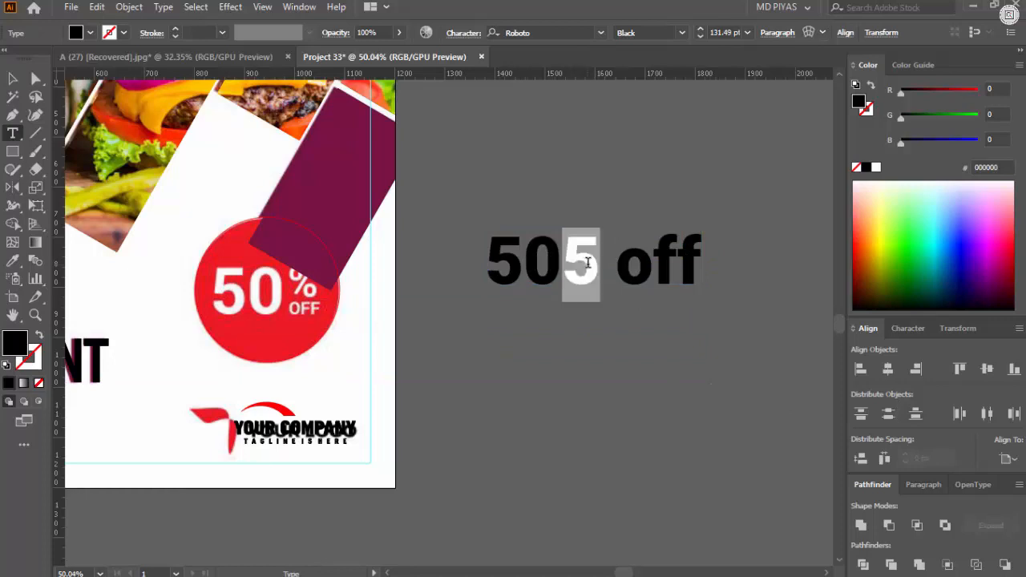
{"action": "key", "text": "ctrl"}
{"action": "type", "text": "%"}
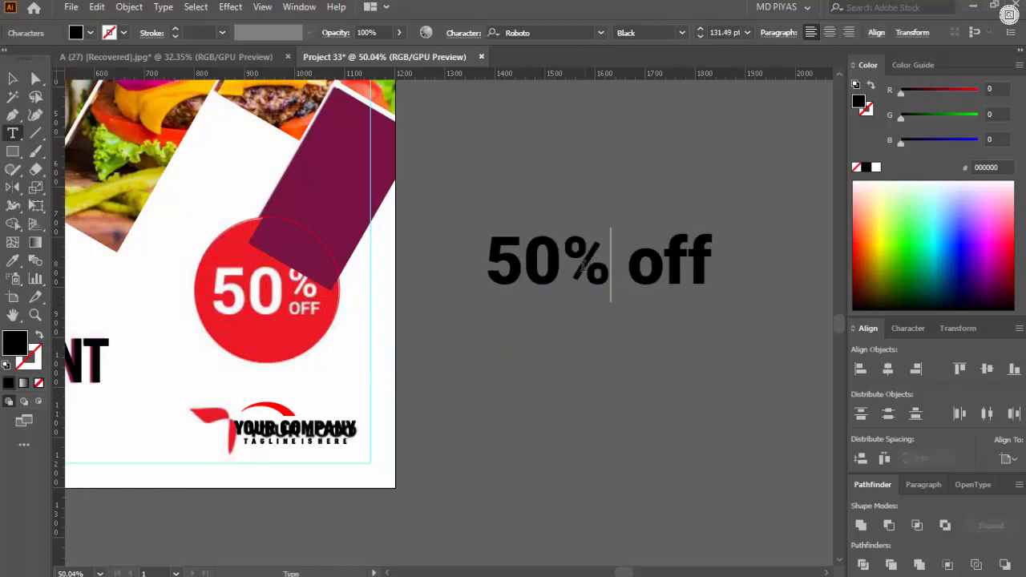
- Separate the number 50 from the discount text into its own text object below "% off"
{"action": "left_click_drag", "start_coordinate": [553, 271], "coordinate": [490, 264]}
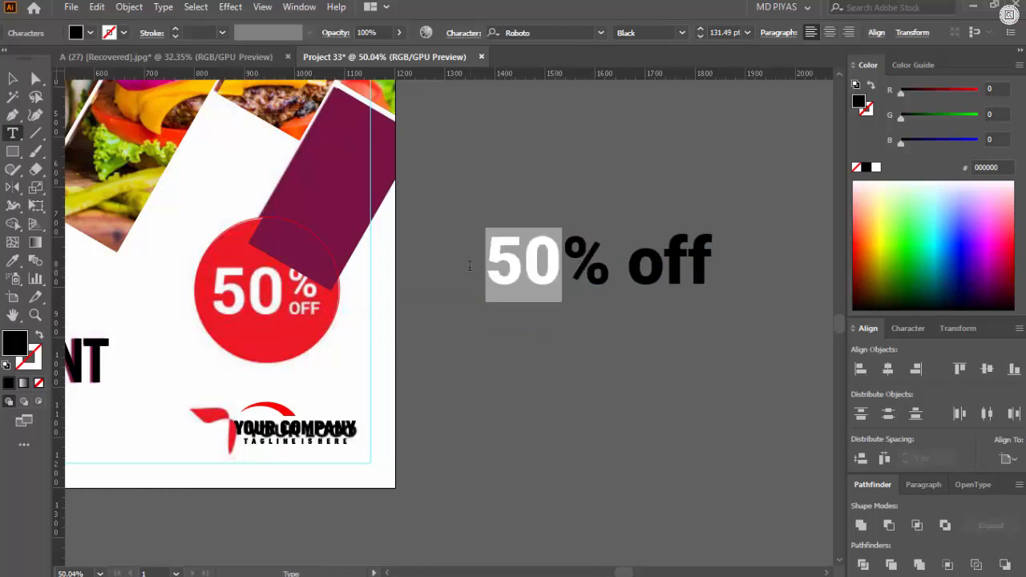
{"action": "key", "text": "BackSpace"}
{"action": "key", "text": "Escape"}
{"action": "left_click_drag", "start_coordinate": [531, 341], "coordinate": [492, 384]}
- Try the CALDWELL Regular and AaronBold fonts on the number 50
{"action": "left_click", "coordinate": [601, 32]}
{"action": "left_click", "coordinate": [680, 178]}
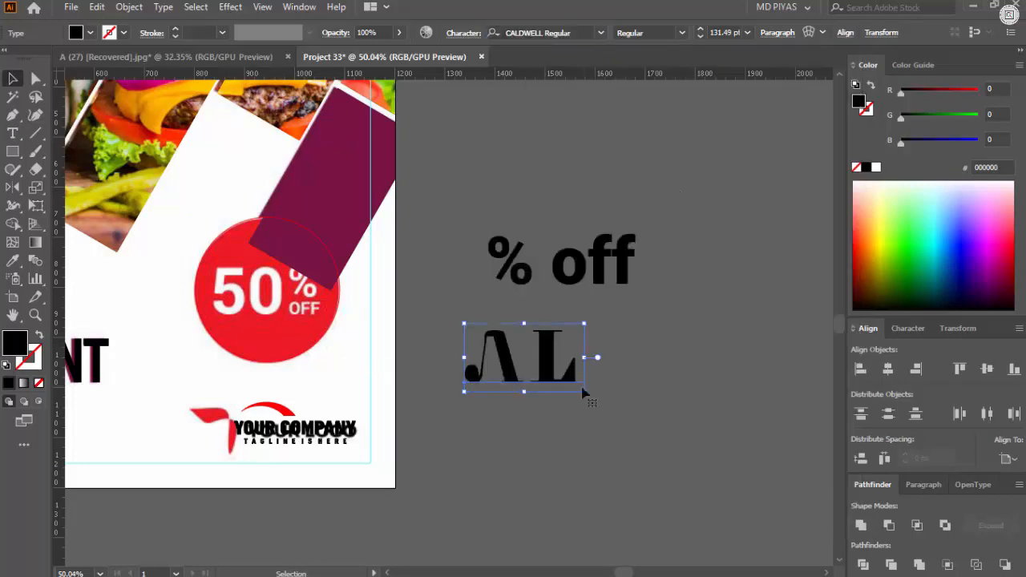
{"action": "left_click", "coordinate": [600, 32]}
{"action": "scroll", "coordinate": [671, 240], "scroll_direction": "down", "scroll_amount": 1}
{"action": "scroll", "coordinate": [672, 240], "scroll_direction": "down", "scroll_amount": 4}
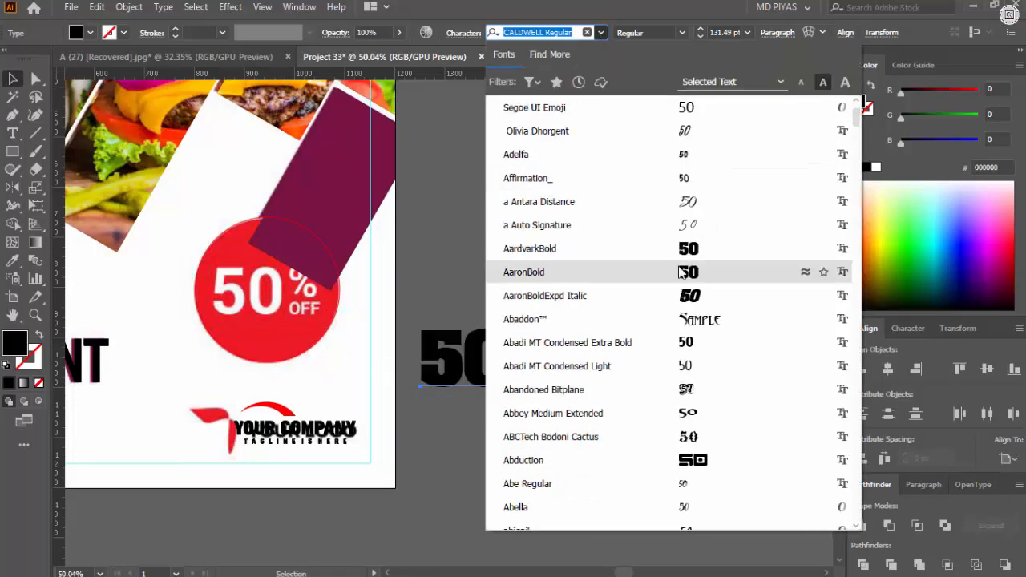
{"action": "left_click", "coordinate": [671, 270]}
- Try the EmojiOne font on the number 50 and dismiss the glyph list
{"action": "left_click", "coordinate": [601, 32]}
{"action": "scroll", "coordinate": [700, 264], "scroll_direction": "down", "scroll_amount": 6}
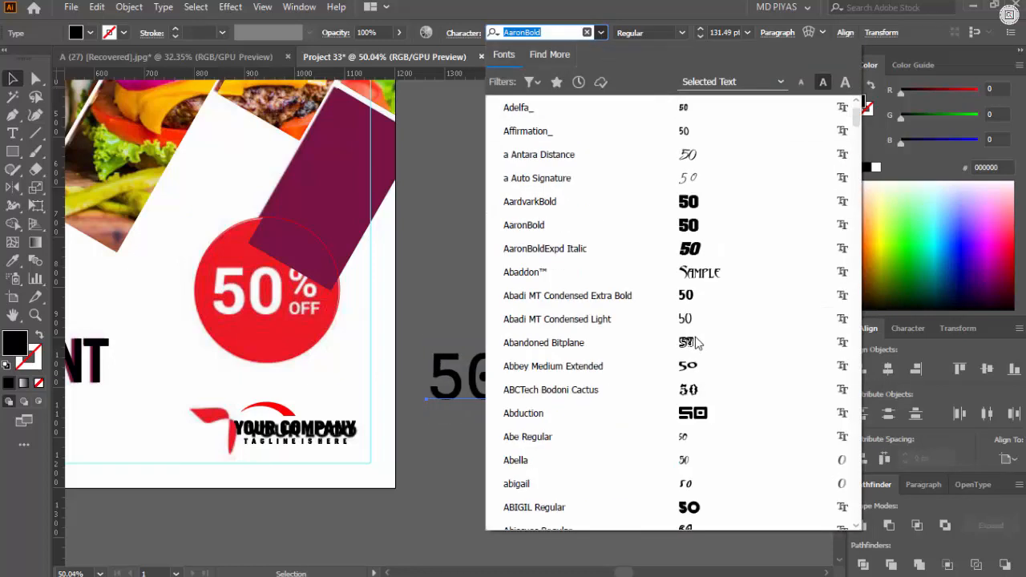
{"action": "scroll", "coordinate": [699, 248], "scroll_direction": "up", "scroll_amount": 4}
{"action": "left_click", "coordinate": [699, 323]}
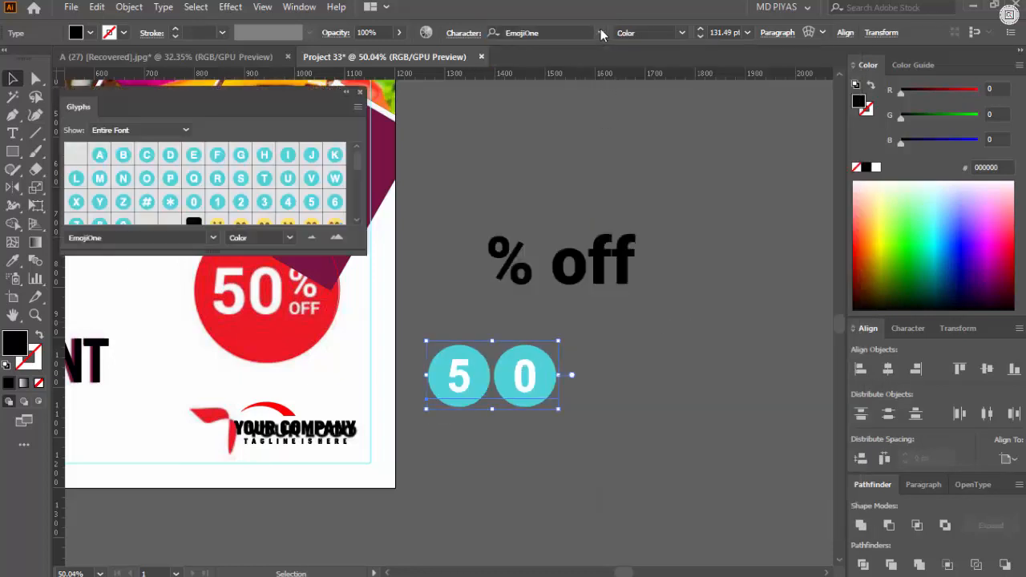
{"action": "left_click", "coordinate": [360, 92]}
- Set the number 50 in the AardvarkBold font
{"action": "left_click", "coordinate": [601, 32]}
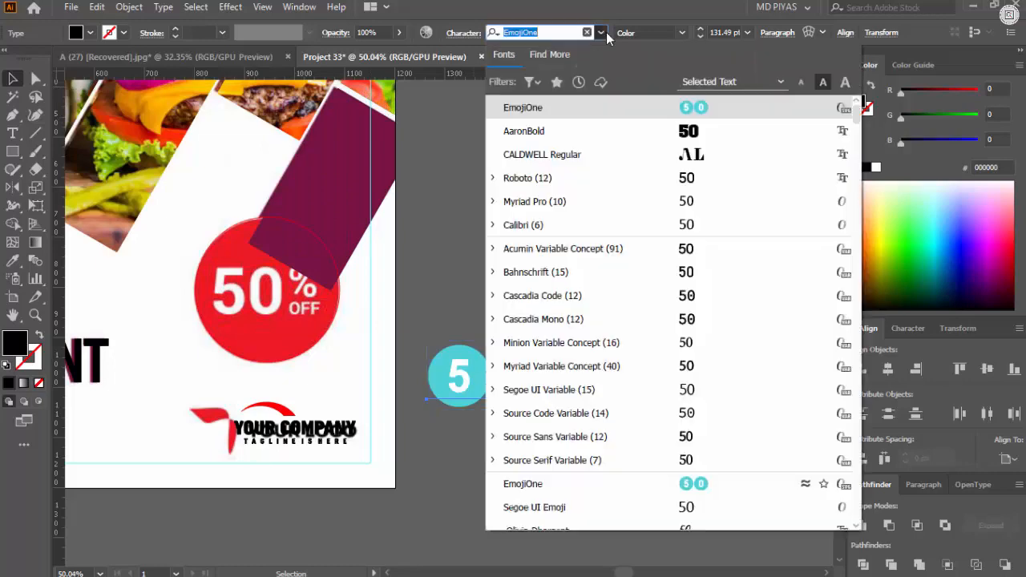
{"action": "scroll", "coordinate": [733, 348], "scroll_direction": "down", "scroll_amount": 5}
{"action": "scroll", "coordinate": [703, 303], "scroll_direction": "down", "scroll_amount": 7}
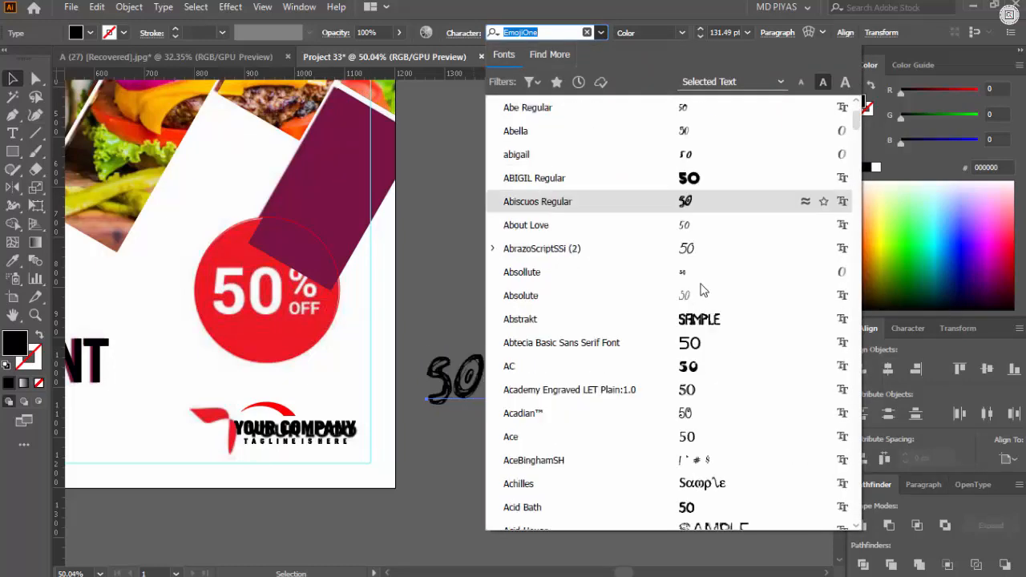
{"action": "scroll", "coordinate": [698, 299], "scroll_direction": "up", "scroll_amount": 3}
{"action": "scroll", "coordinate": [690, 276], "scroll_direction": "up", "scroll_amount": 5}
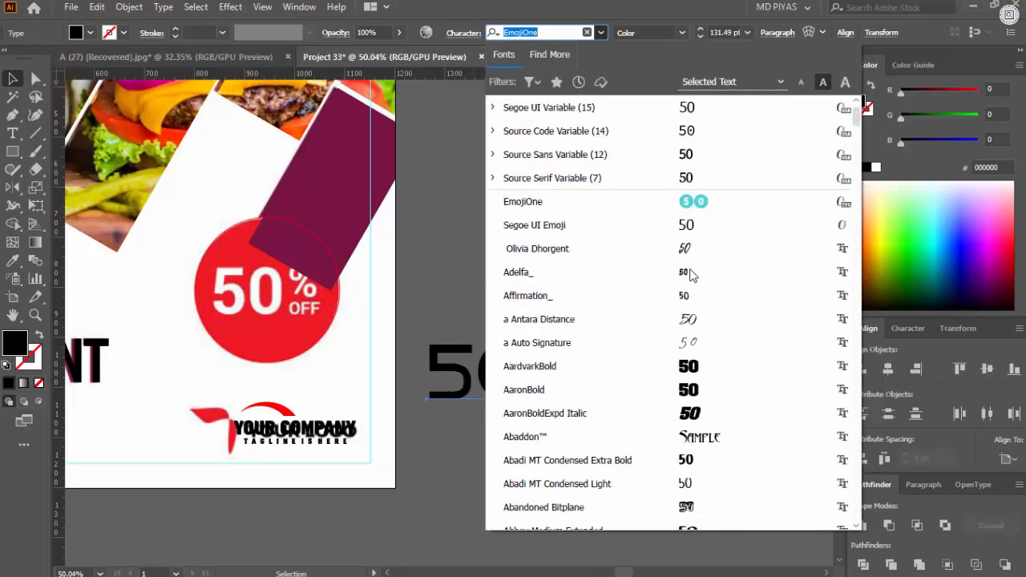
{"action": "left_click", "coordinate": [690, 365]}
{"action": "left_click", "coordinate": [514, 385]}
{"action": "left_click_drag", "start_coordinate": [510, 382], "coordinate": [506, 382]}
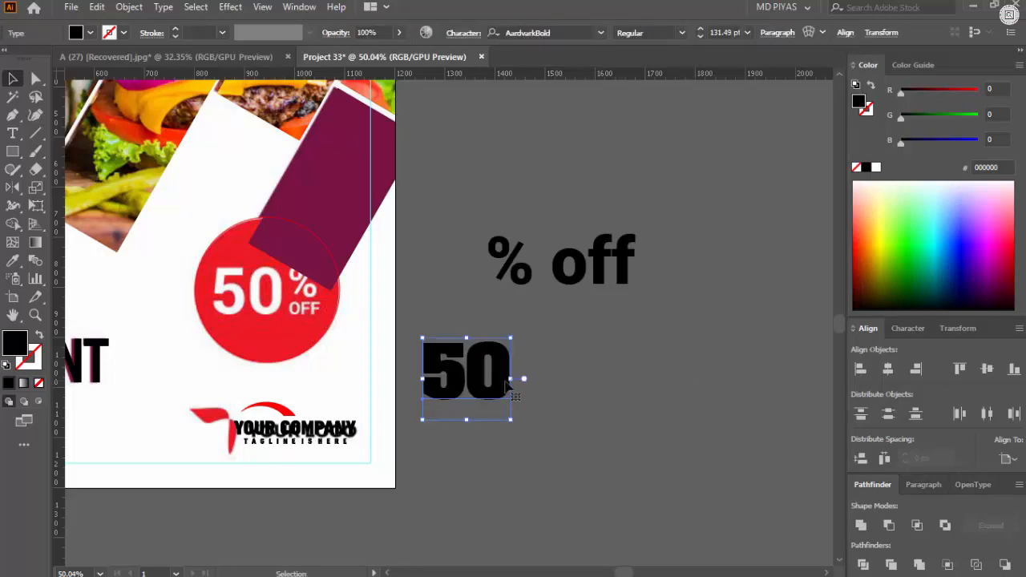
{"action": "key", "text": "ctrl+shift+p"}
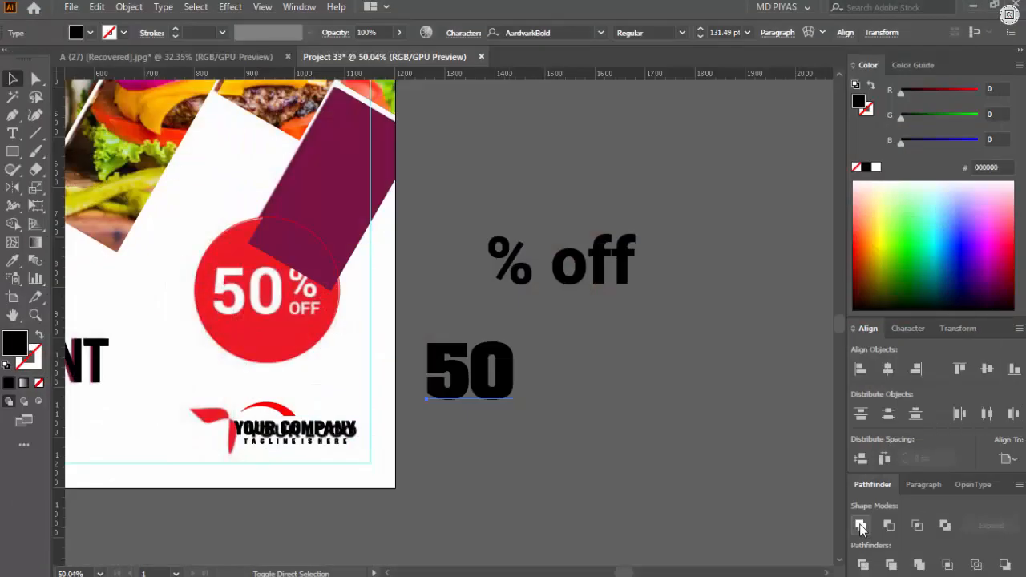
- Cut the percent sign and the leading space out of "% off", leaving only the word off
{"action": "left_click_drag", "start_coordinate": [581, 273], "coordinate": [647, 337]}
{"action": "key", "text": "ctrl+x"}
{"action": "left_click_drag", "start_coordinate": [584, 329], "coordinate": [670, 369]}
{"action": "type", "text": "`"}
{"action": "left_click", "coordinate": [600, 326]}
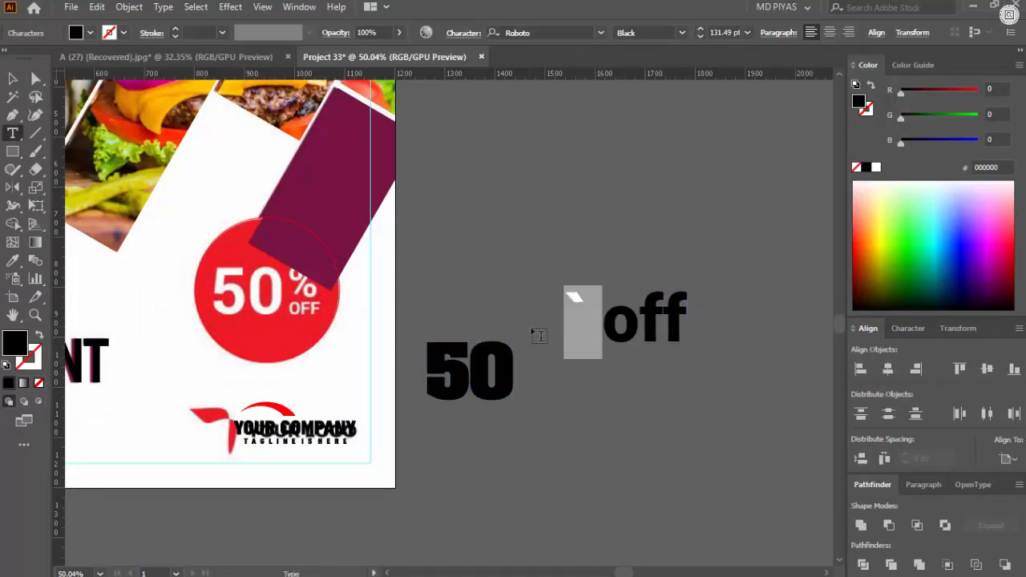
{"action": "key", "text": "BackSpace"}
- Change the word off to uppercase and move it down, clear of the number 50
{"action": "left_click", "coordinate": [125, 13]}
{"action": "left_click", "coordinate": [124, 14]}
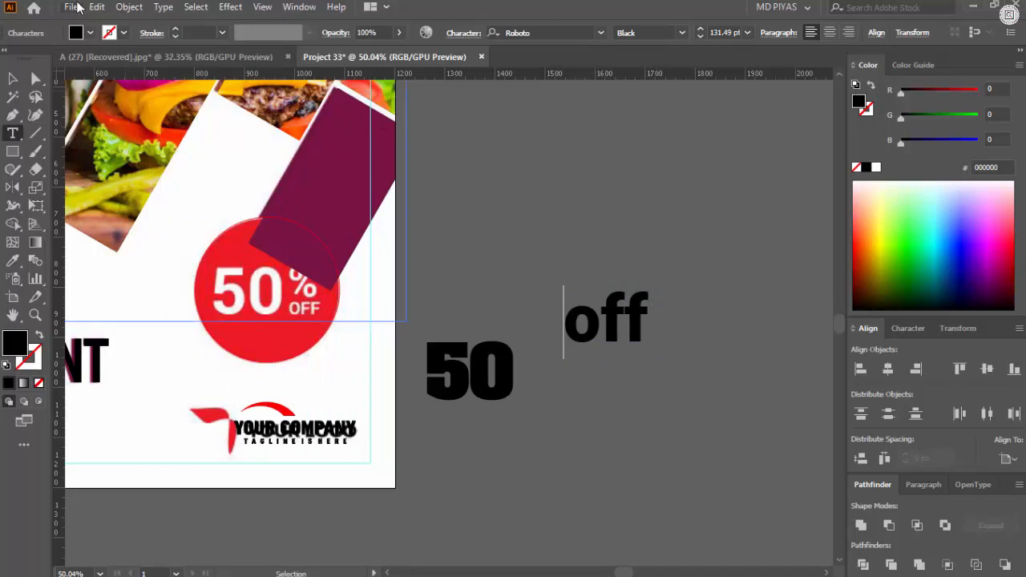
{"action": "key", "text": "Escape"}
{"action": "left_click", "coordinate": [163, 6]}
{"action": "mouse_move", "coordinate": [328, 244]}
{"action": "left_click", "coordinate": [460, 248]}
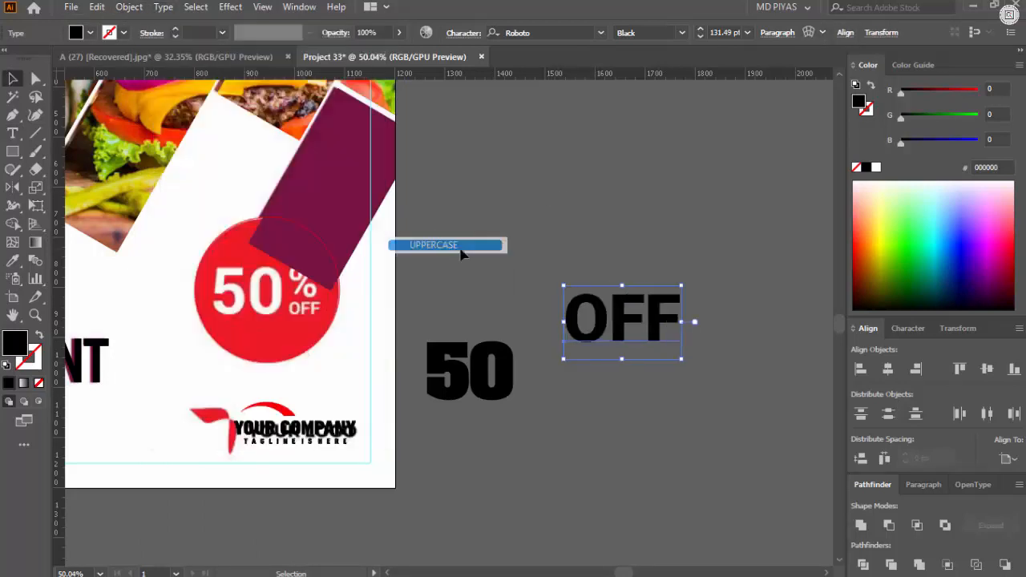
{"action": "left_click_drag", "start_coordinate": [624, 336], "coordinate": [674, 485]}
- Paste the percent sign as a separate text object above the number 50
{"action": "left_click", "coordinate": [561, 367]}
{"action": "key", "text": "t"}
{"action": "left_click", "coordinate": [523, 302]}
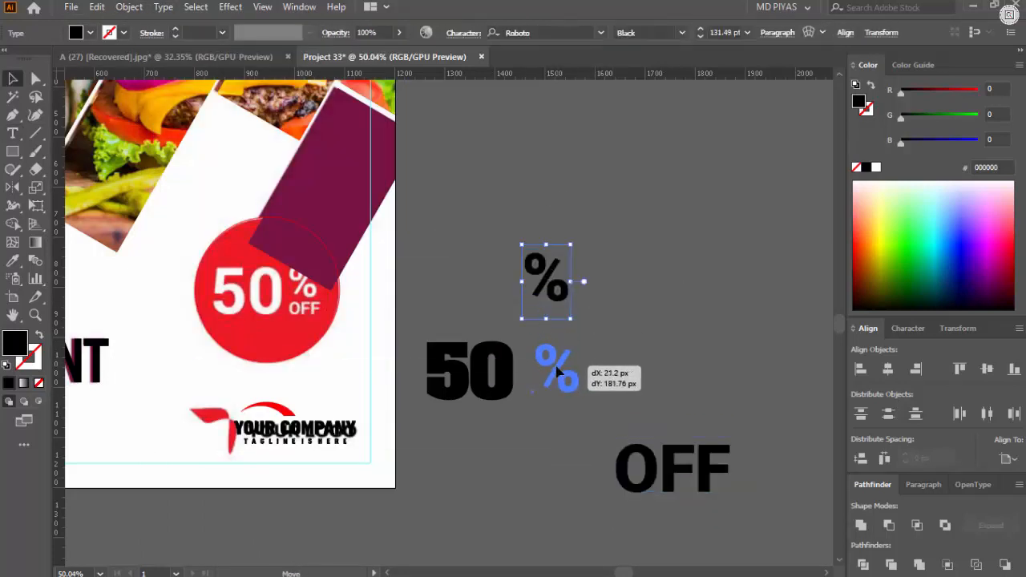
- Move the percent sign beside the upper end of the number 50 and scale it down to about 100.59 pt
{"action": "left_click_drag", "start_coordinate": [557, 368], "coordinate": [545, 366]}
{"action": "scroll", "coordinate": [578, 375], "scroll_direction": "up", "scroll_amount": 2}
{"action": "left_click_drag", "start_coordinate": [592, 429], "coordinate": [570, 397]}
- Set the percent sign's font weight to Regular and convert it to outlines
{"action": "left_click", "coordinate": [684, 34]}
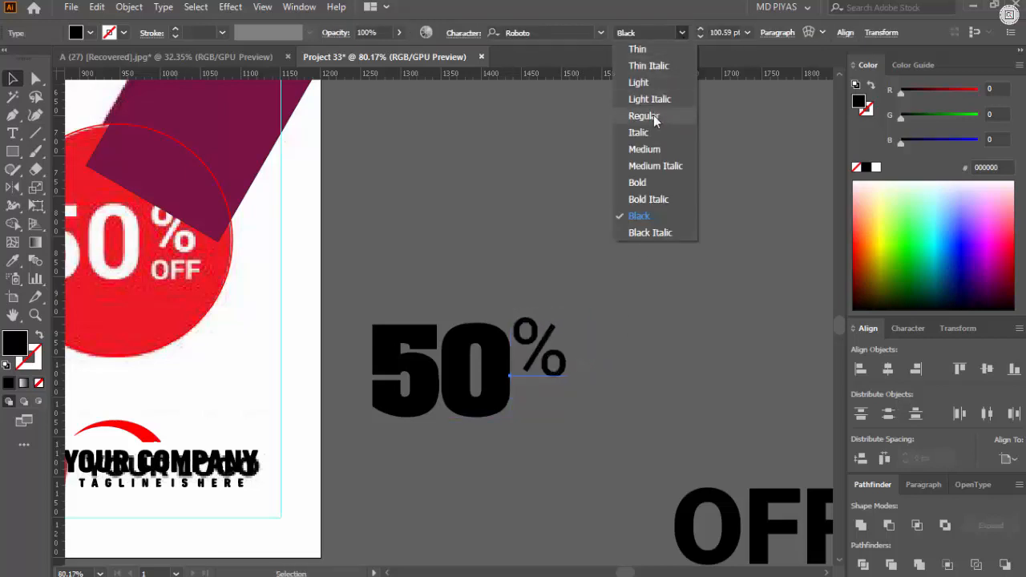
{"action": "left_click", "coordinate": [652, 116]}
{"action": "key", "text": "ctrl+shift+o"}
- Align the percent sign's top edge with the top of the number 50, using the number as the key object
{"action": "left_click_drag", "start_coordinate": [524, 316], "coordinate": [706, 397]}
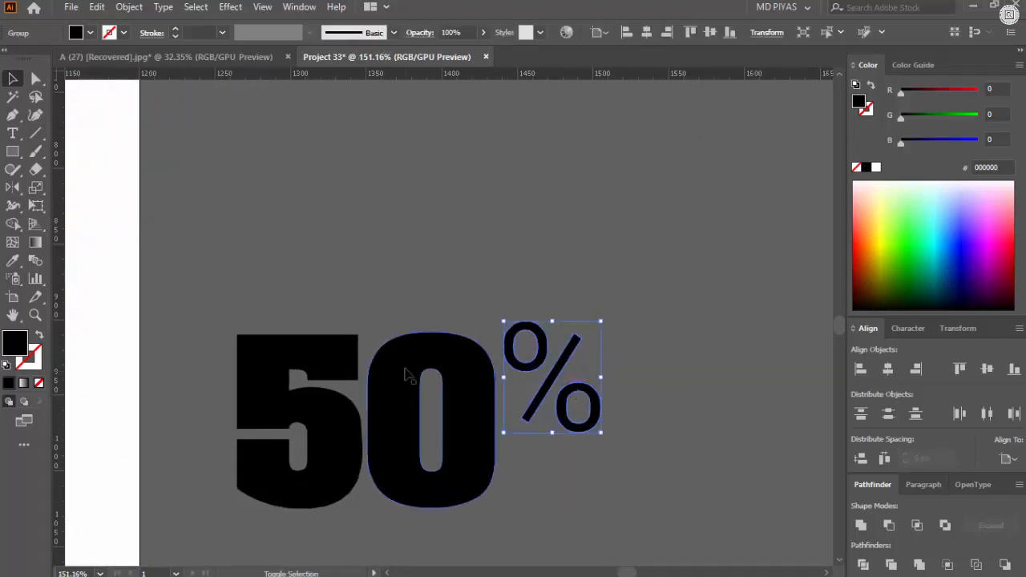
{"action": "left_click", "coordinate": [409, 370], "text": "shift"}
{"action": "left_click", "coordinate": [409, 370]}
{"action": "left_click", "coordinate": [961, 369]}
{"action": "left_click", "coordinate": [719, 398]}
- Move the percent sign slightly away from the number 50 and scale it down
{"action": "scroll", "coordinate": [575, 415], "scroll_direction": "up", "scroll_amount": 2}
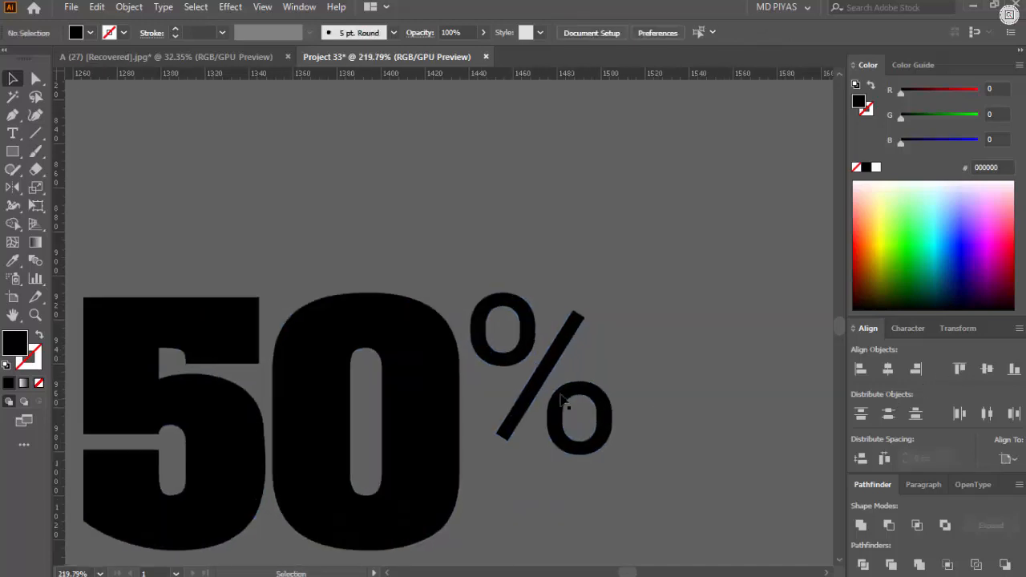
{"action": "left_click_drag", "start_coordinate": [534, 376], "coordinate": [550, 376]}
{"action": "left_click_drag", "start_coordinate": [628, 455], "coordinate": [599, 420]}
{"action": "left_click", "coordinate": [717, 382]}
- Move the word OFF next to the number 50, below the percent sign, and convert it to outlines
{"action": "scroll", "coordinate": [552, 417], "scroll_direction": "down", "scroll_amount": 3}
{"action": "left_click_drag", "start_coordinate": [665, 482], "coordinate": [549, 409]}
{"action": "scroll", "coordinate": [703, 394], "scroll_direction": "up", "scroll_amount": 3}
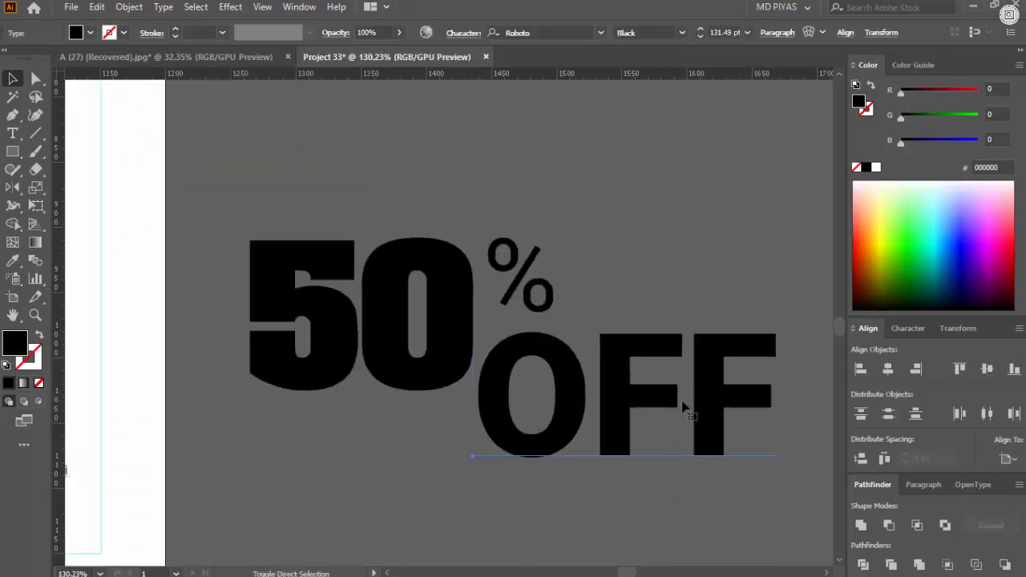
{"action": "key", "text": "ctrl+shift+o"}
- Scale down the word OFF and align its bottom edge with the bottom of the number 50
{"action": "left_click_drag", "start_coordinate": [776, 395], "coordinate": [572, 360]}
{"action": "left_click", "coordinate": [464, 379], "text": "shift"}
{"action": "left_click", "coordinate": [464, 380]}
{"action": "left_click", "coordinate": [559, 412]}
- Enlarge the percent sign to nearly the width of the word OFF
{"action": "left_click_drag", "start_coordinate": [545, 295], "coordinate": [608, 358]}
{"action": "left_click", "coordinate": [653, 344]}
{"action": "left_click_drag", "start_coordinate": [664, 332], "coordinate": [510, 282]}
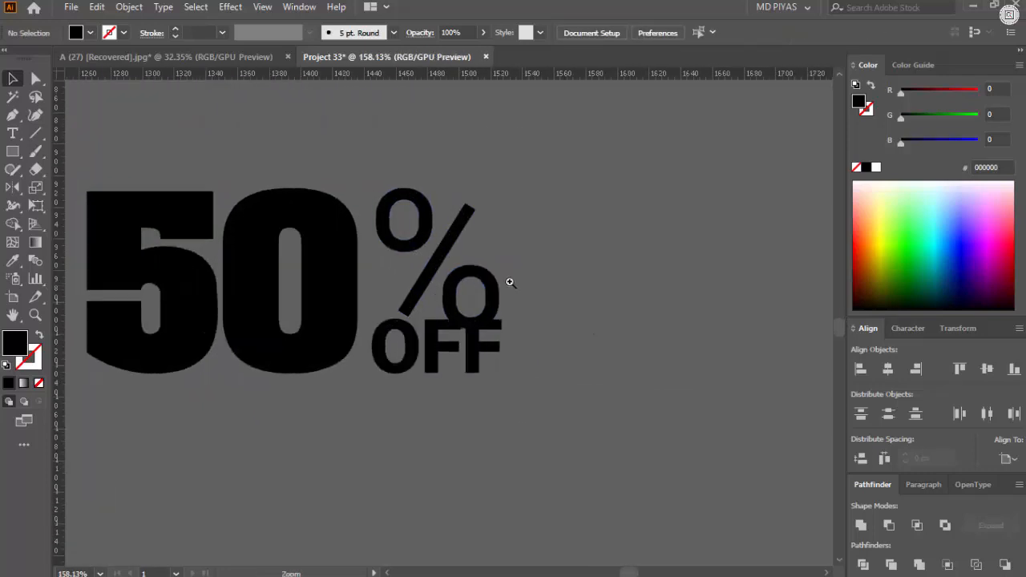
- Scale the percent sign down slightly from its lower edge so that it clears the word OFF
{"action": "left_click", "coordinate": [437, 261]}
{"action": "left_click_drag", "start_coordinate": [376, 259], "coordinate": [388, 259]}
{"action": "key", "text": "ctrl+z"}
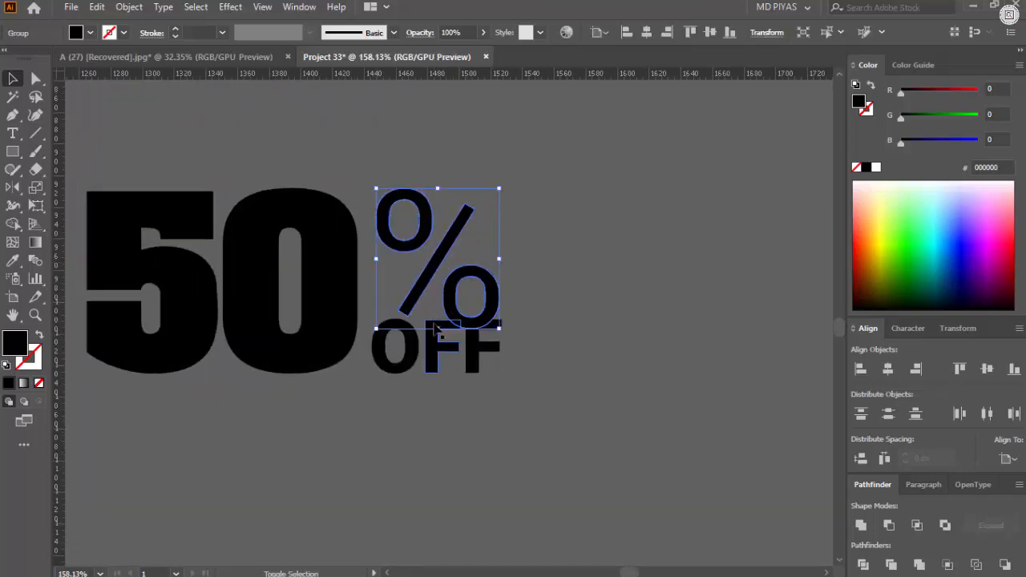
{"action": "left_click_drag", "start_coordinate": [437, 329], "coordinate": [438, 310]}
- Align the percent sign and the word OFF on a shared horizontal centre
{"action": "left_click", "coordinate": [476, 329], "text": "shift"}
{"action": "left_click", "coordinate": [476, 328]}
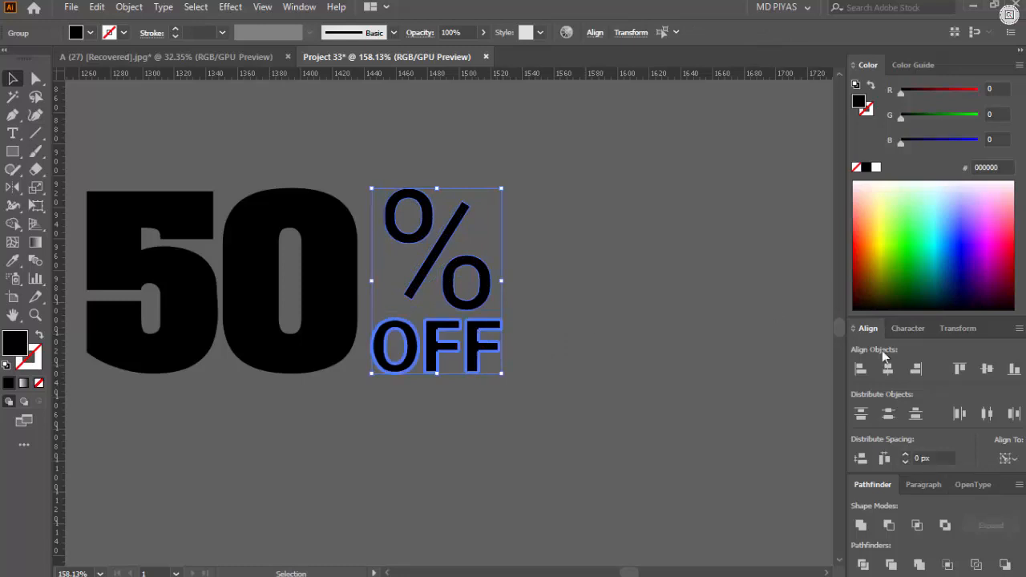
{"action": "left_click", "coordinate": [916, 369]}
{"action": "left_click", "coordinate": [688, 328]}
{"action": "left_click_drag", "start_coordinate": [687, 328], "coordinate": [576, 360]}
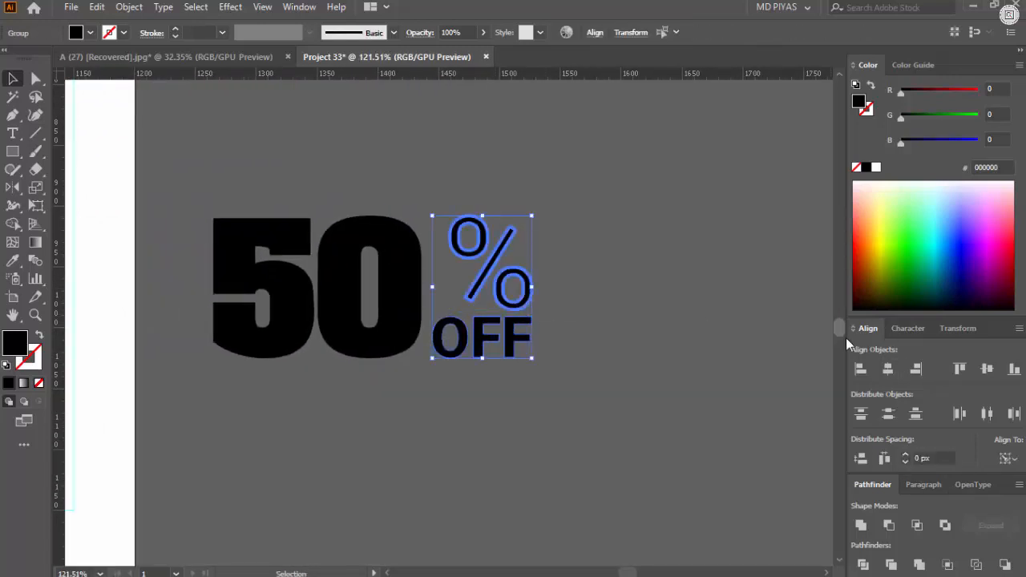
{"action": "left_click", "coordinate": [689, 371]}
- Shrink the percent sign slightly from its lower edge to widen the gap above the word OFF
{"action": "left_click_drag", "start_coordinate": [503, 295], "coordinate": [553, 296]}
{"action": "left_click", "coordinate": [486, 309]}
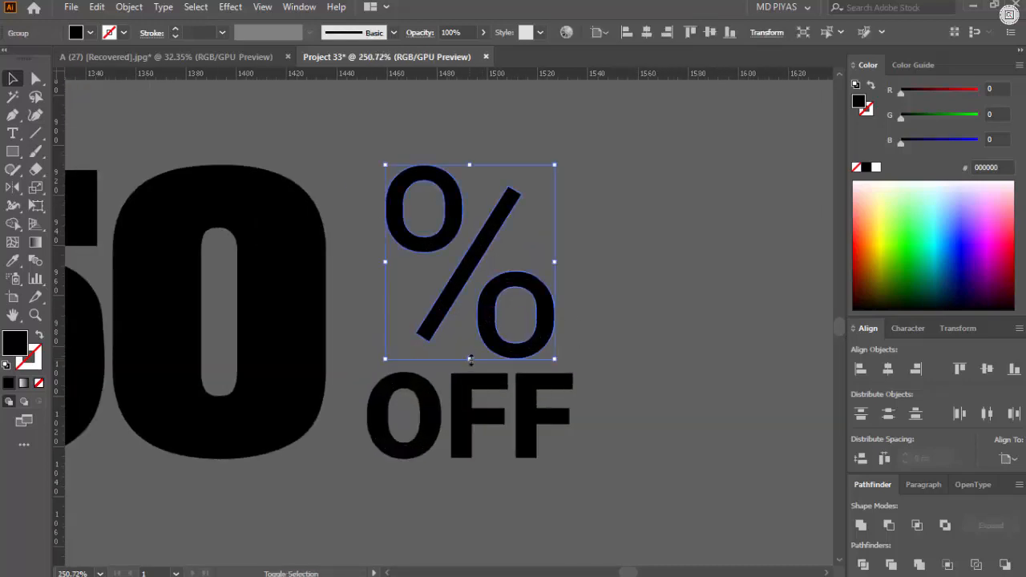
{"action": "left_click_drag", "start_coordinate": [470, 360], "coordinate": [470, 351]}
{"action": "left_click", "coordinate": [659, 267]}
{"action": "left_click_drag", "start_coordinate": [622, 269], "coordinate": [475, 353]}
{"action": "left_click_drag", "start_coordinate": [642, 228], "coordinate": [509, 381]}
{"action": "left_click", "coordinate": [713, 221]}
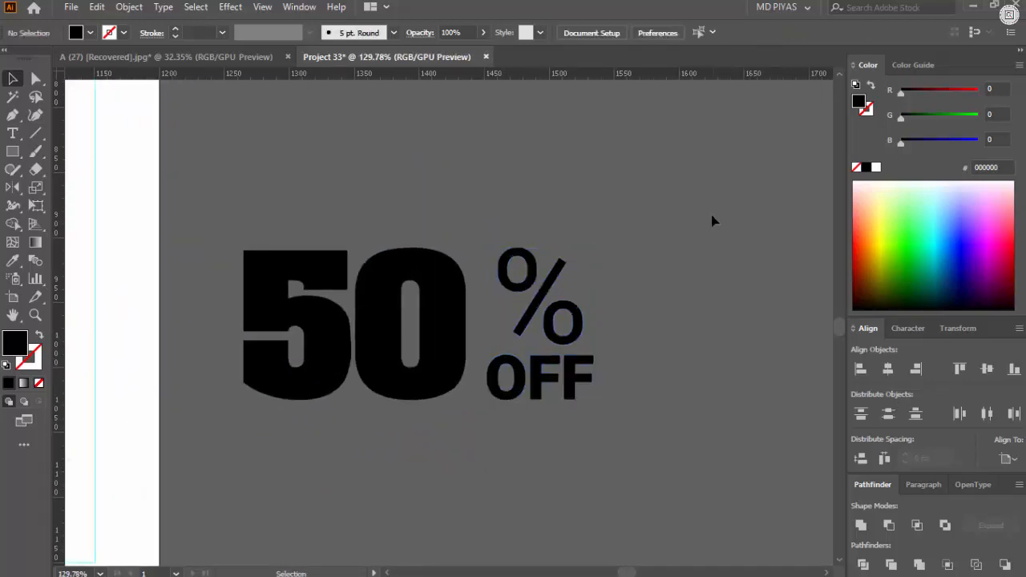
- Group the number 50, percent sign and OFF, place the group over the reference lettering in the red circle and scale it to fit
{"action": "left_click_drag", "start_coordinate": [713, 220], "coordinate": [264, 411]}
{"action": "key", "text": "ctrl+g"}
{"action": "left_click", "coordinate": [660, 314]}
{"action": "left_click_drag", "start_coordinate": [660, 313], "coordinate": [581, 399]}
{"action": "left_click_drag", "start_coordinate": [602, 402], "coordinate": [237, 273]}
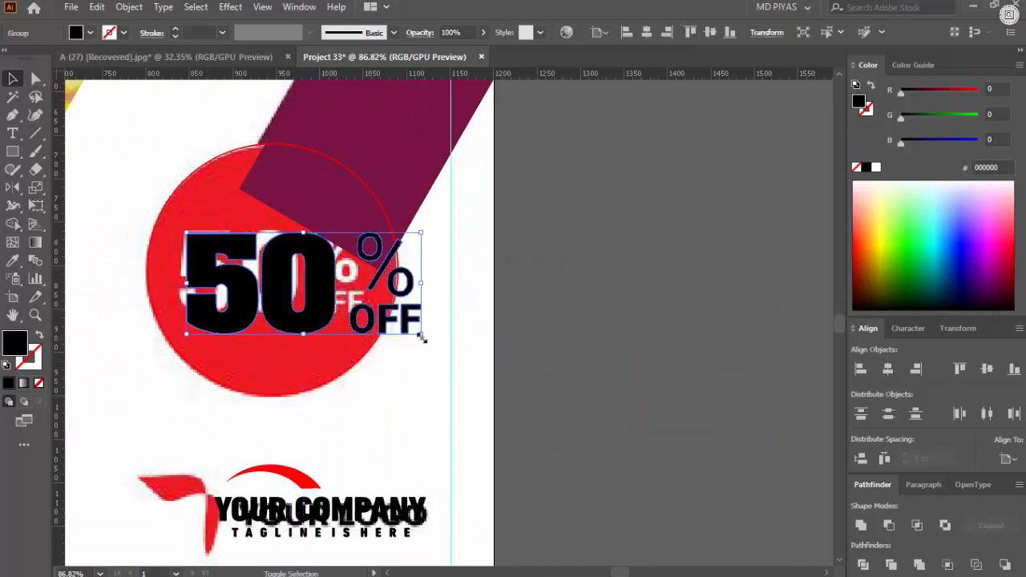
{"action": "mouse_move", "coordinate": [423, 338]}
{"action": "left_mouse_down"}
{"action": "mouse_move", "coordinate": [419, 311]}
{"action": "mouse_move", "coordinate": [360, 305]}
{"action": "mouse_move", "coordinate": [421, 334]}
{"action": "left_mouse_up"}
{"action": "scroll", "coordinate": [282, 272], "scroll_direction": "up", "scroll_amount": 3}
- Stretch the 50% OFF group slightly outward on its left side to match the reference lettering
{"action": "left_click", "coordinate": [401, 342]}
{"action": "left_click_drag", "start_coordinate": [340, 289], "coordinate": [181, 323]}
{"action": "left_click_drag", "start_coordinate": [225, 261], "coordinate": [499, 248]}
{"action": "left_click_drag", "start_coordinate": [201, 283], "coordinate": [318, 281]}
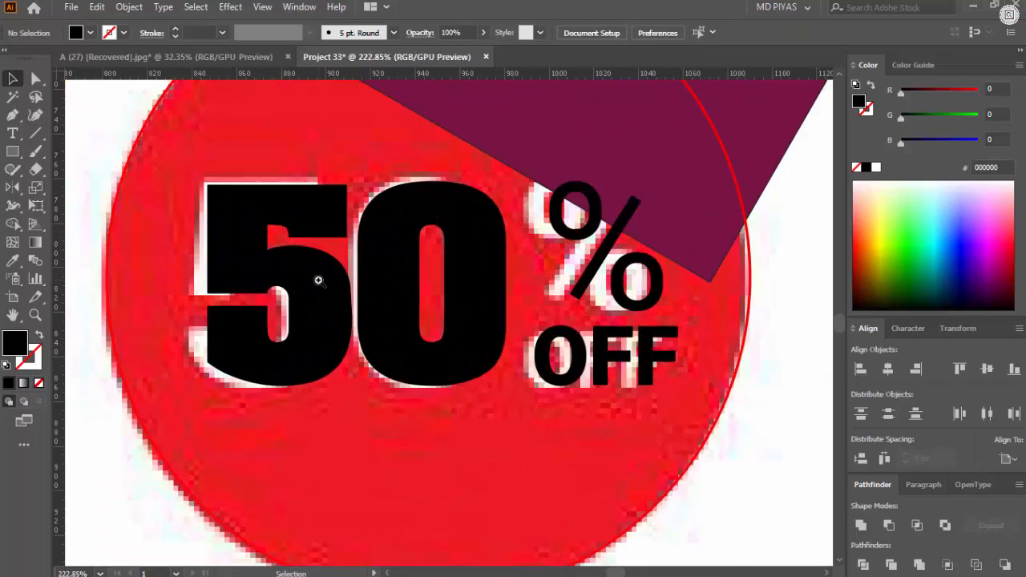
{"action": "left_click", "coordinate": [229, 314]}
{"action": "left_click_drag", "start_coordinate": [209, 284], "coordinate": [193, 285]}
{"action": "left_click", "coordinate": [581, 297]}
{"action": "left_click_drag", "start_coordinate": [460, 314], "coordinate": [328, 320]}
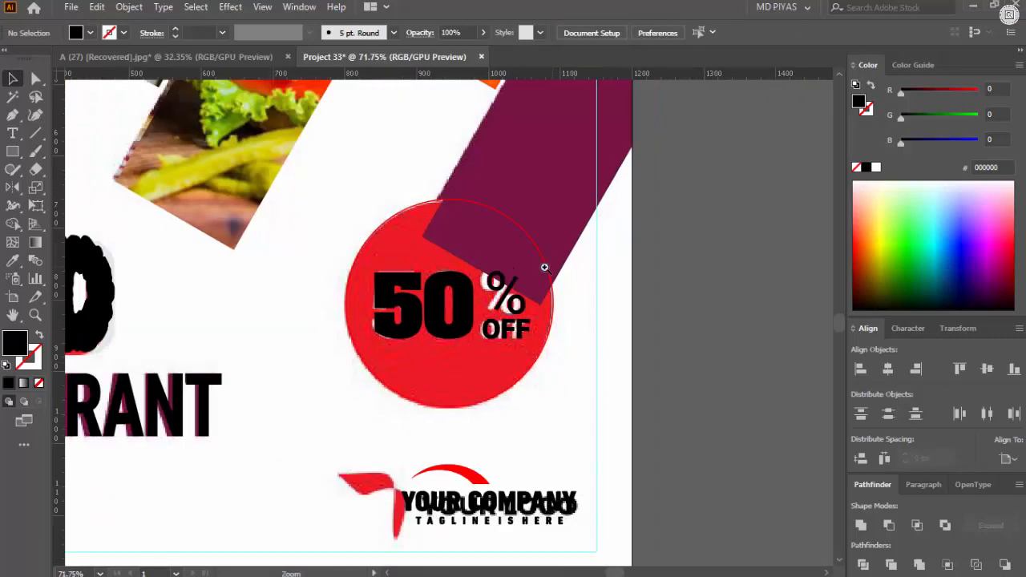
- Offset the red circle outline's path outward by about 50 px to create a larger concentric circle
{"action": "left_click_drag", "start_coordinate": [545, 267], "coordinate": [645, 309]}
{"action": "left_click", "coordinate": [617, 273]}
{"action": "left_click_drag", "start_coordinate": [344, 371], "coordinate": [211, 381]}
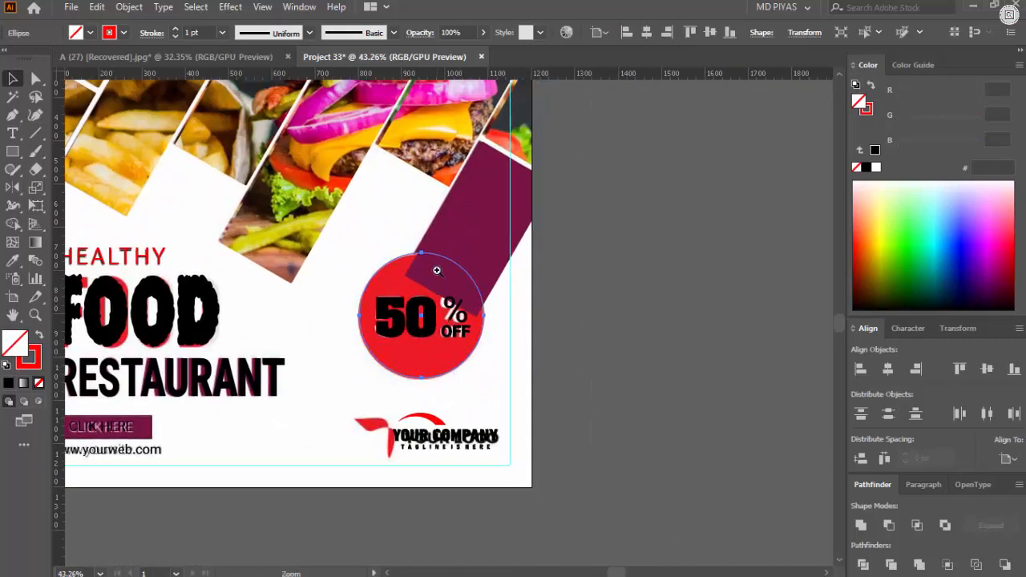
{"action": "left_click_drag", "start_coordinate": [438, 271], "coordinate": [629, 324]}
{"action": "key", "text": "alt+o"}
{"action": "key", "text": "p"}
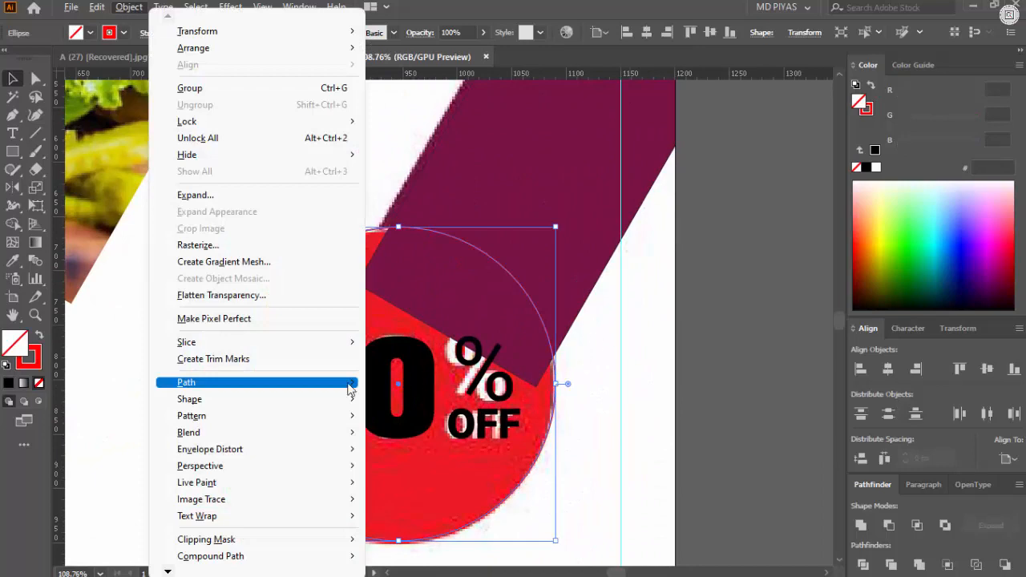
{"action": "mouse_move", "coordinate": [350, 385]}
{"action": "left_click", "coordinate": [431, 245]}
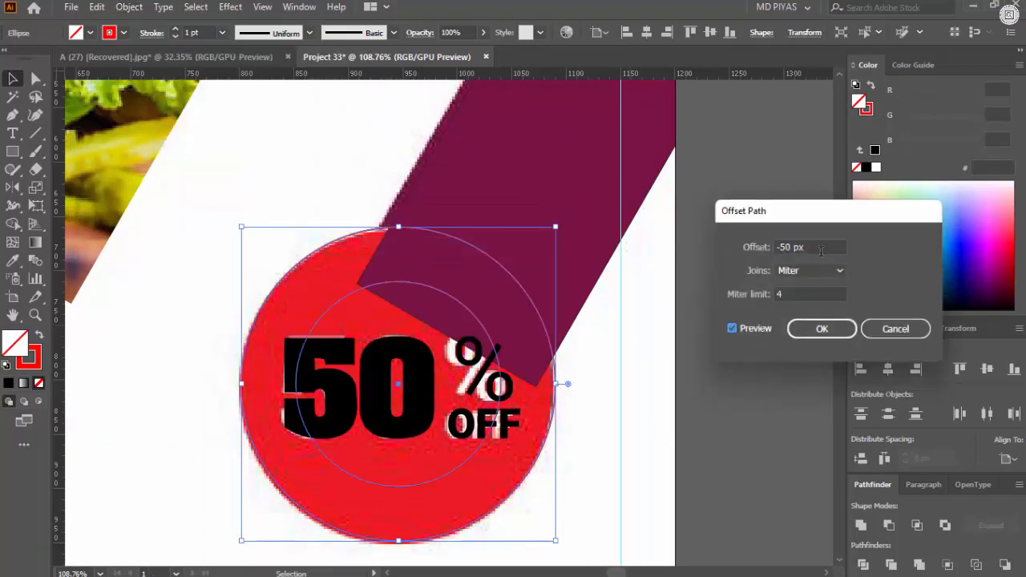
{"action": "left_click", "coordinate": [733, 329]}
{"action": "left_click", "coordinate": [822, 329]}
- Use Shape Builder to remove the part of the purple block that overlaps the larger circle
{"action": "left_click", "coordinate": [582, 235], "text": "shift"}
{"action": "key", "text": "shift+m"}
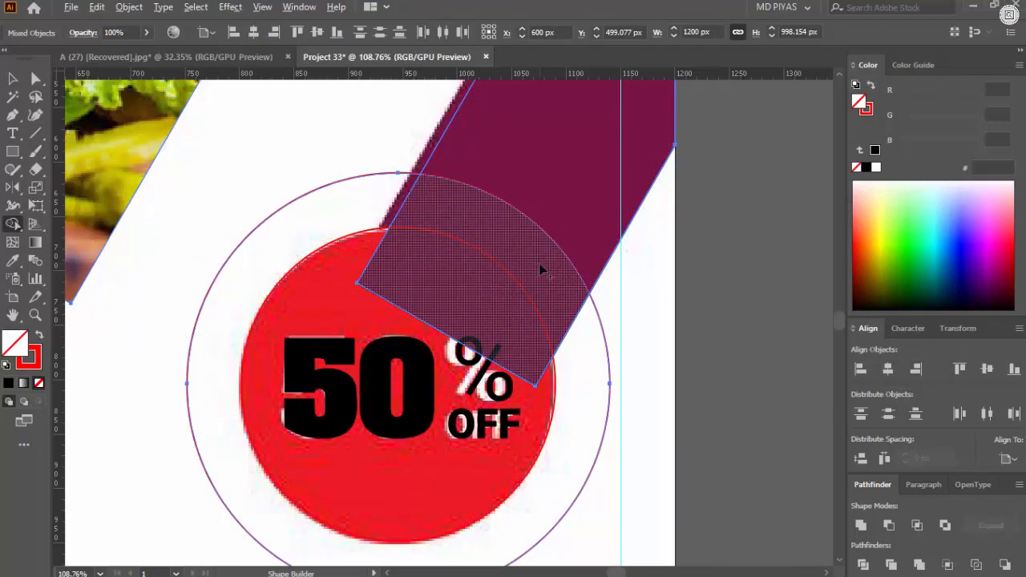
{"action": "left_click", "coordinate": [541, 271], "text": "alt"}
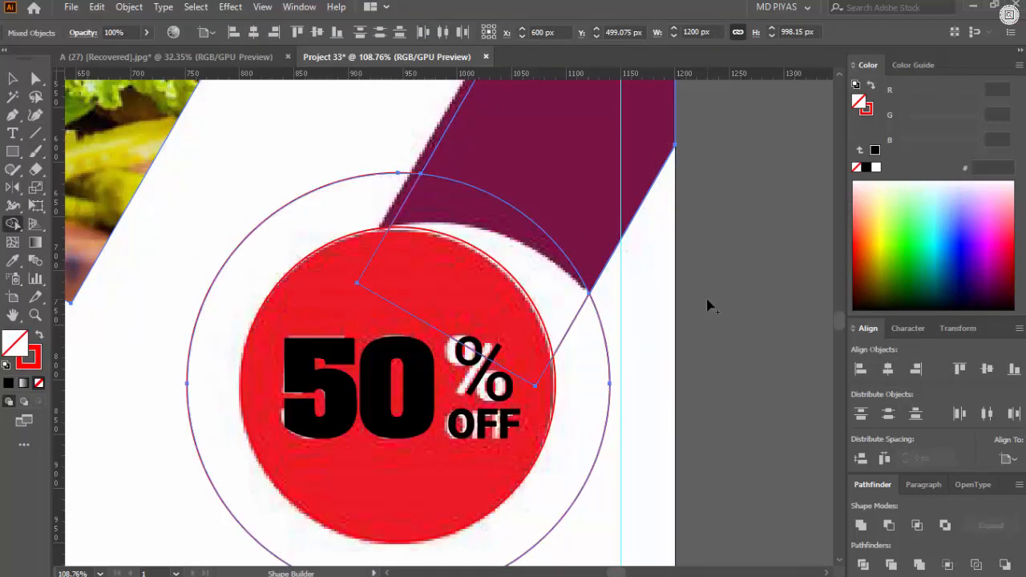
{"action": "key", "text": "ctrl+z"}
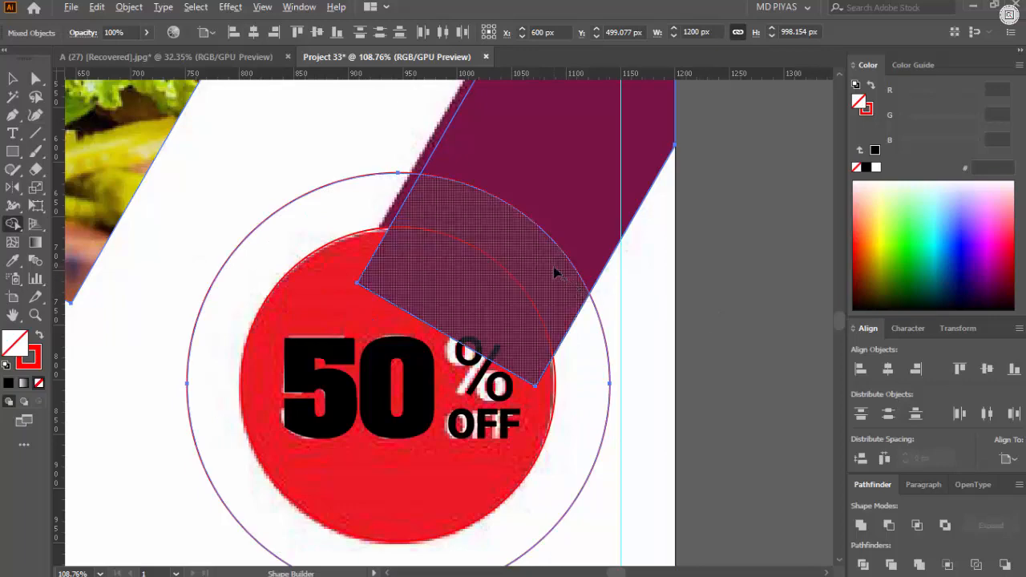
{"action": "left_click", "coordinate": [554, 270], "text": "alt"}
{"action": "key", "text": "v"}
- Remove the larger offset circle and move the reference design out beside the artboard
{"action": "left_click", "coordinate": [695, 304]}
{"action": "left_click_drag", "start_coordinate": [679, 286], "coordinate": [588, 298]}
{"action": "left_click", "coordinate": [589, 297]}
{"action": "scroll", "coordinate": [547, 317], "scroll_direction": "down", "scroll_amount": 1}
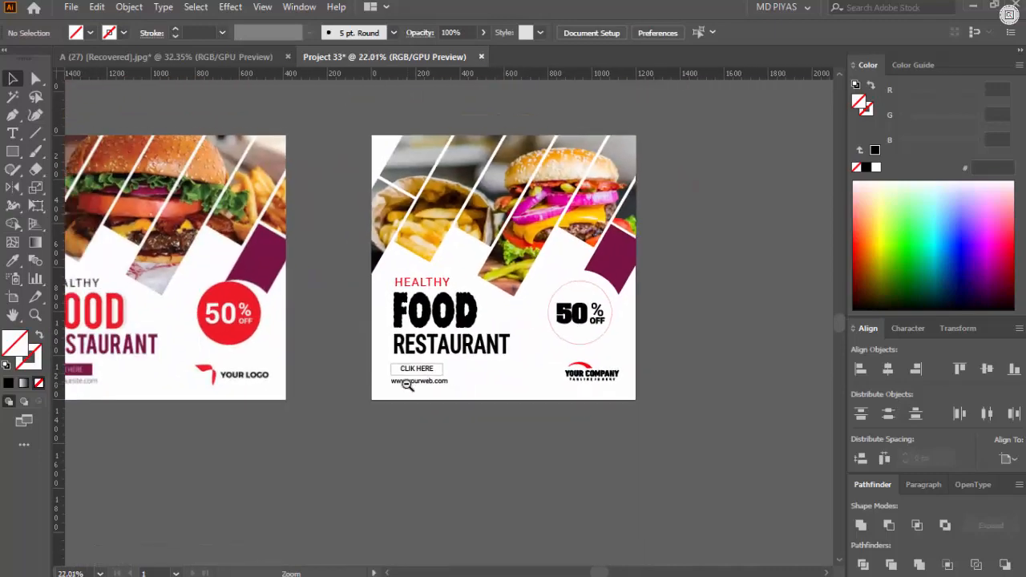
- Fill the discount circle with the red sampled from the logo's arc
{"action": "scroll", "coordinate": [403, 380], "scroll_direction": "up", "scroll_amount": 2}
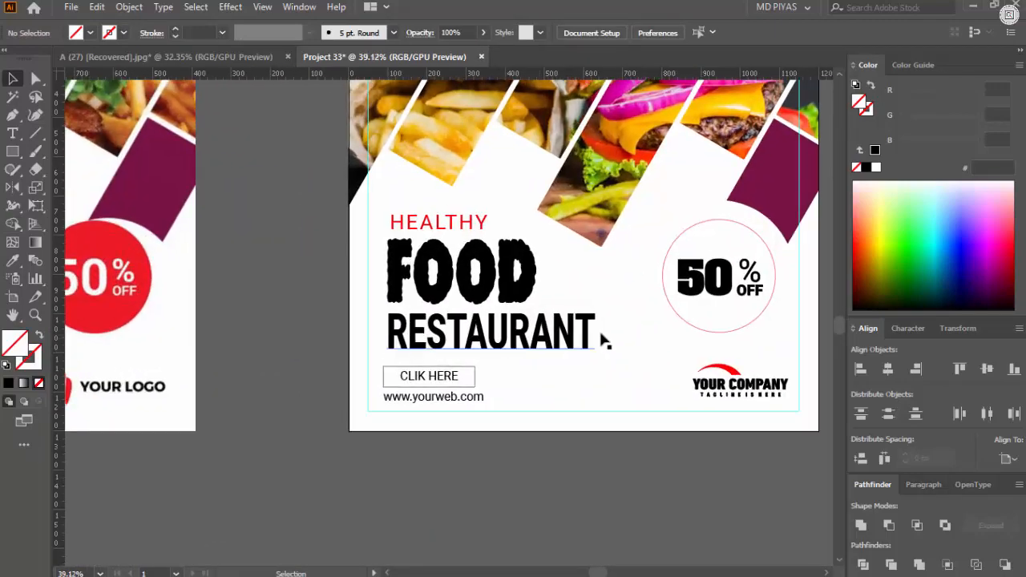
{"action": "key", "text": "i"}
{"action": "left_click", "coordinate": [721, 370]}
{"action": "key", "text": "v"}
{"action": "left_click", "coordinate": [648, 337]}
- Fill the 50% OFF lettering with white
{"action": "left_click_drag", "start_coordinate": [614, 331], "coordinate": [876, 273]}
{"action": "left_click", "coordinate": [603, 308]}
{"action": "left_click", "coordinate": [877, 168]}
{"action": "left_click", "coordinate": [774, 279]}
{"action": "left_click_drag", "start_coordinate": [665, 311], "coordinate": [892, 289]}
{"action": "left_click_drag", "start_coordinate": [771, 300], "coordinate": [771, 325]}
{"action": "key", "text": "a"}
{"action": "left_click_drag", "start_coordinate": [329, 339], "coordinate": [291, 373]}
{"action": "left_click_drag", "start_coordinate": [330, 383], "coordinate": [248, 383]}
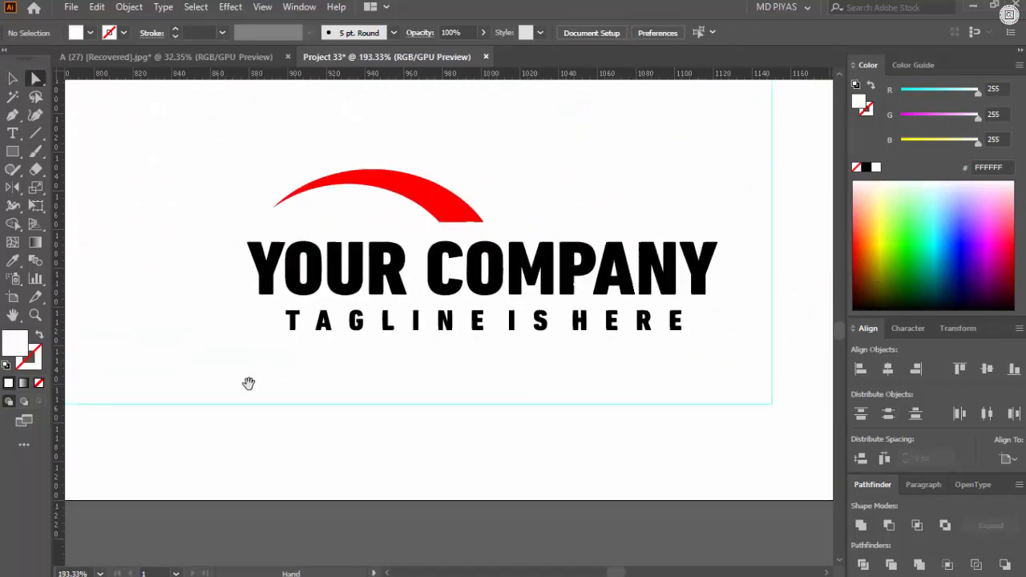
{"action": "left_click_drag", "start_coordinate": [219, 271], "coordinate": [811, 356]}
{"action": "key", "text": "v"}
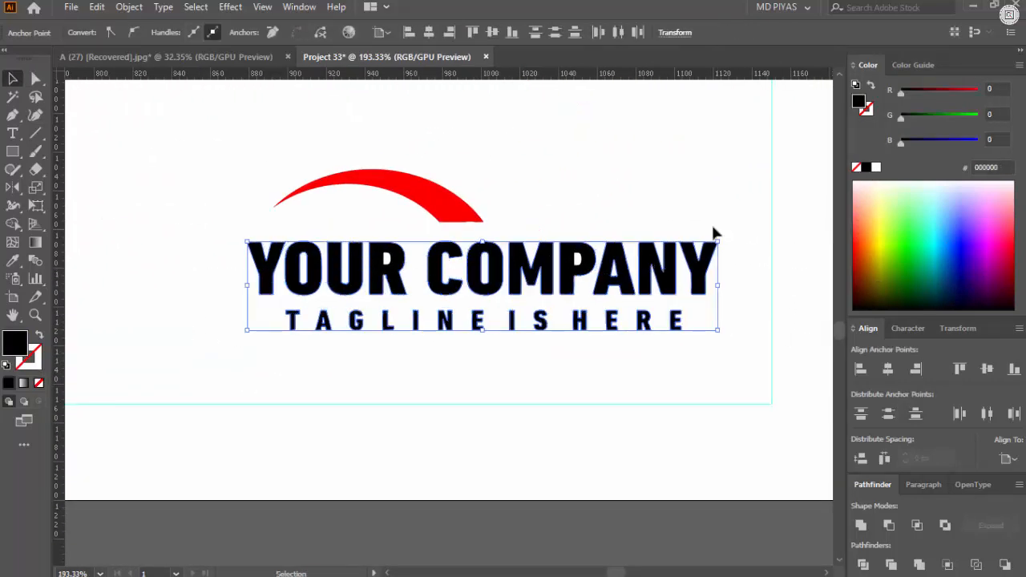
{"action": "left_click", "coordinate": [659, 349]}
- Fill the button rectangle with the purple 6C1743 sampled from the reference design, without a stroke
{"action": "left_click_drag", "start_coordinate": [654, 353], "coordinate": [261, 486]}
{"action": "left_click_drag", "start_coordinate": [519, 398], "coordinate": [440, 378]}
{"action": "left_click_drag", "start_coordinate": [445, 378], "coordinate": [575, 373]}
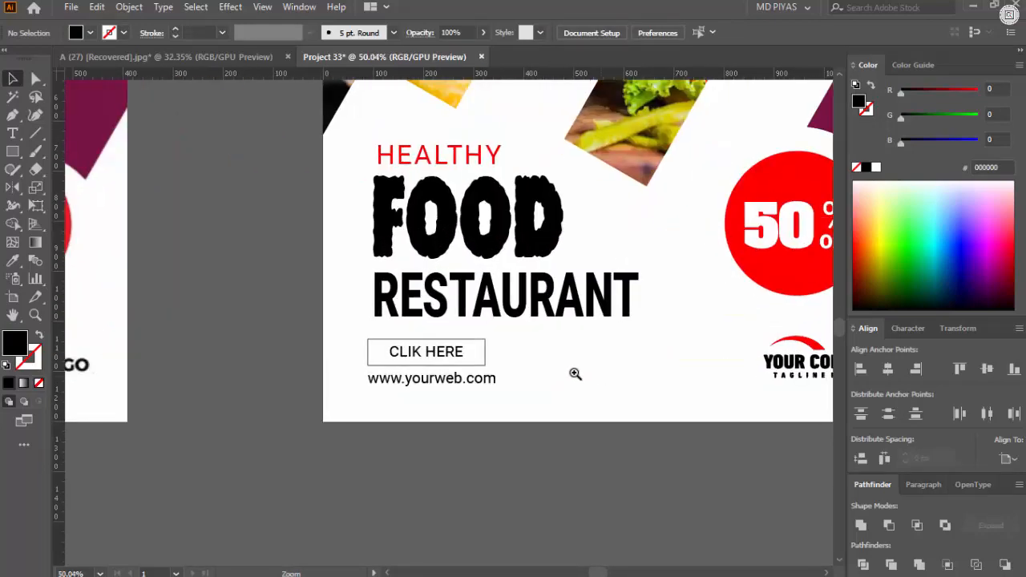
{"action": "left_click", "coordinate": [486, 355]}
{"action": "key", "text": "shift+x"}
{"action": "left_click_drag", "start_coordinate": [466, 378], "coordinate": [140, 385]}
{"action": "left_click_drag", "start_coordinate": [180, 368], "coordinate": [618, 377]}
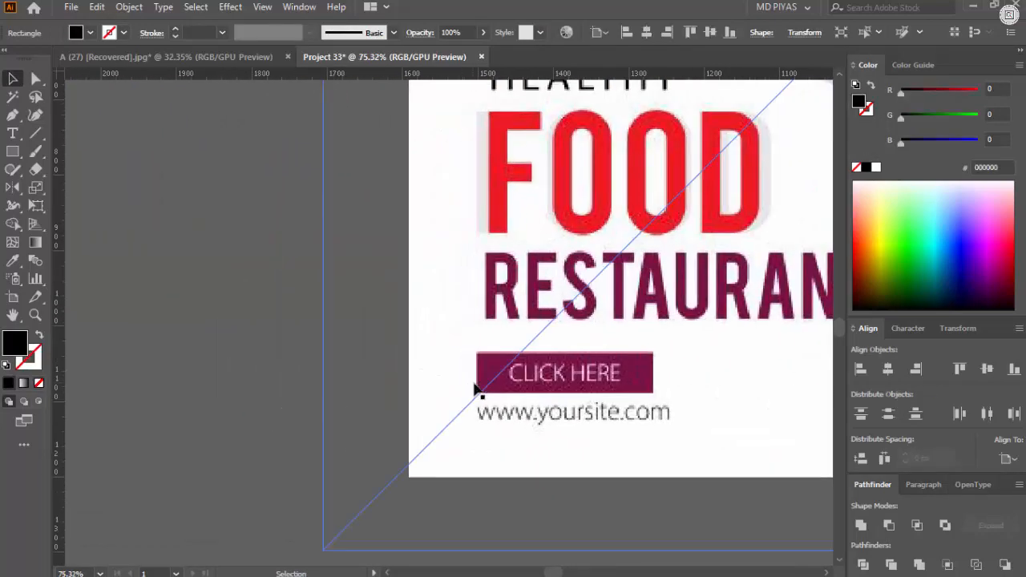
{"action": "left_click", "coordinate": [643, 366]}
{"action": "key", "text": "v"}
{"action": "left_click_drag", "start_coordinate": [513, 393], "coordinate": [385, 389]}
{"action": "left_click_drag", "start_coordinate": [690, 371], "coordinate": [660, 358]}
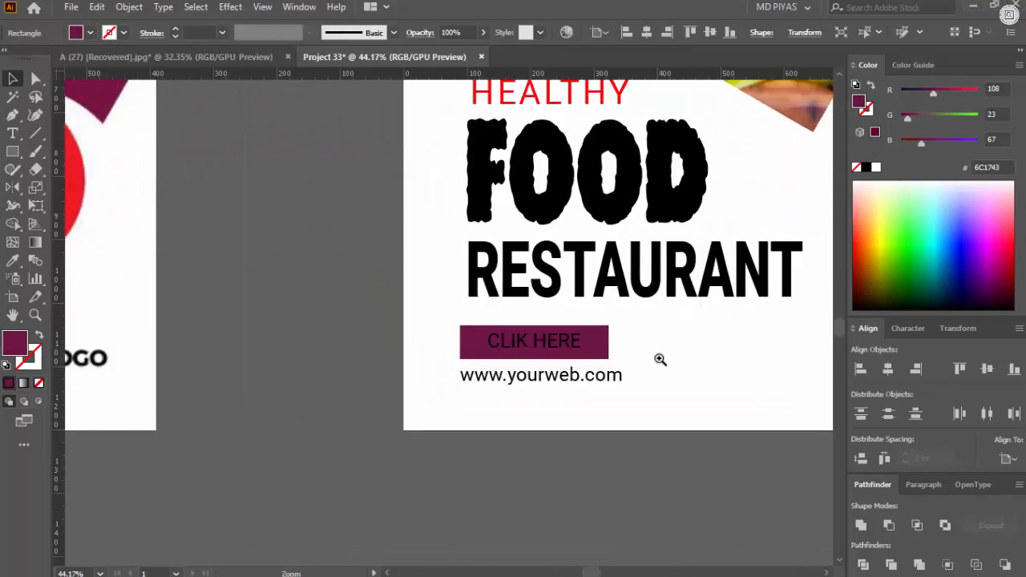
- Set the CLIK HERE button text to white
{"action": "left_click", "coordinate": [566, 463]}
{"action": "left_click", "coordinate": [534, 340]}
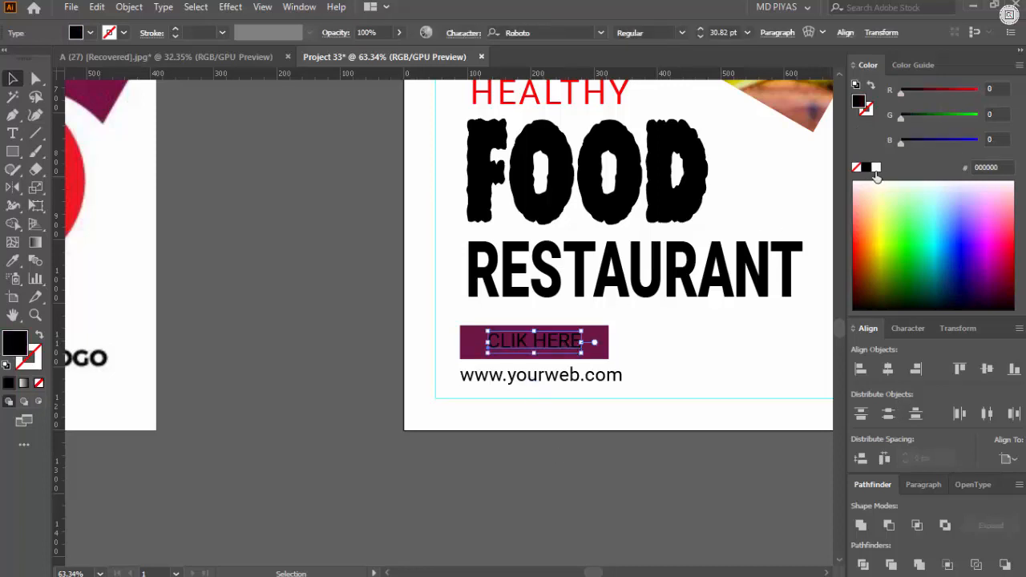
{"action": "left_click", "coordinate": [876, 168]}
{"action": "left_click", "coordinate": [733, 350]}
- Colour the FOOD heading with the circle's red and the RESTAURANT heading with the purple 6C1743
{"action": "scroll", "coordinate": [394, 390], "scroll_direction": "down", "scroll_amount": 3}
{"action": "left_click", "coordinate": [549, 318]}
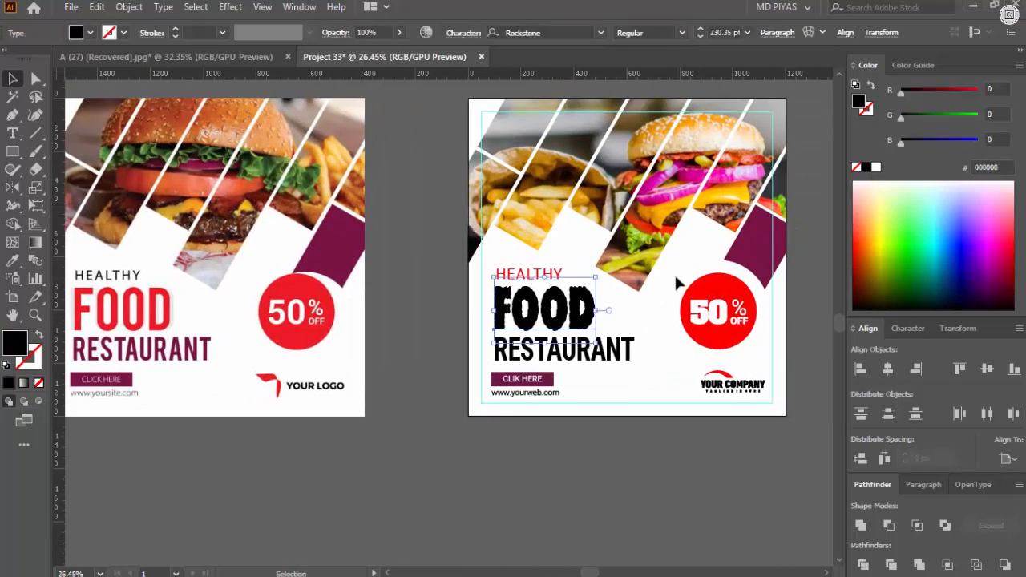
{"action": "left_click", "coordinate": [708, 282]}
{"action": "left_click", "coordinate": [608, 361]}
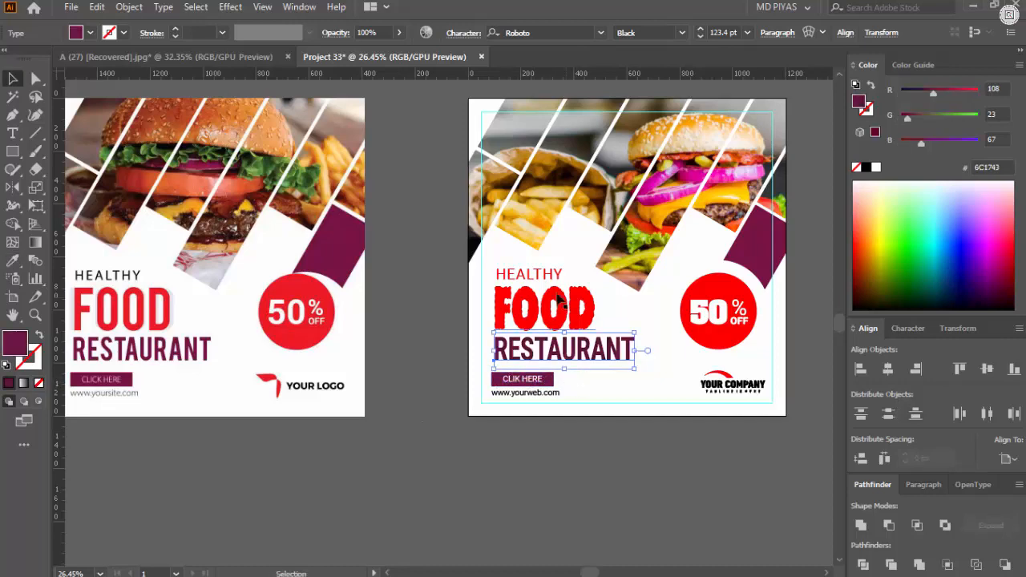
- Change the HEALTHY heading's colour to black
{"action": "left_click", "coordinate": [530, 274]}
{"action": "left_click", "coordinate": [574, 463]}
{"action": "left_click_drag", "start_coordinate": [634, 431], "coordinate": [587, 425]}
{"action": "left_click_drag", "start_coordinate": [536, 403], "coordinate": [502, 405]}
- Delete the reference design beside the artboard and fit the artboard in view
{"action": "left_click", "coordinate": [267, 356]}
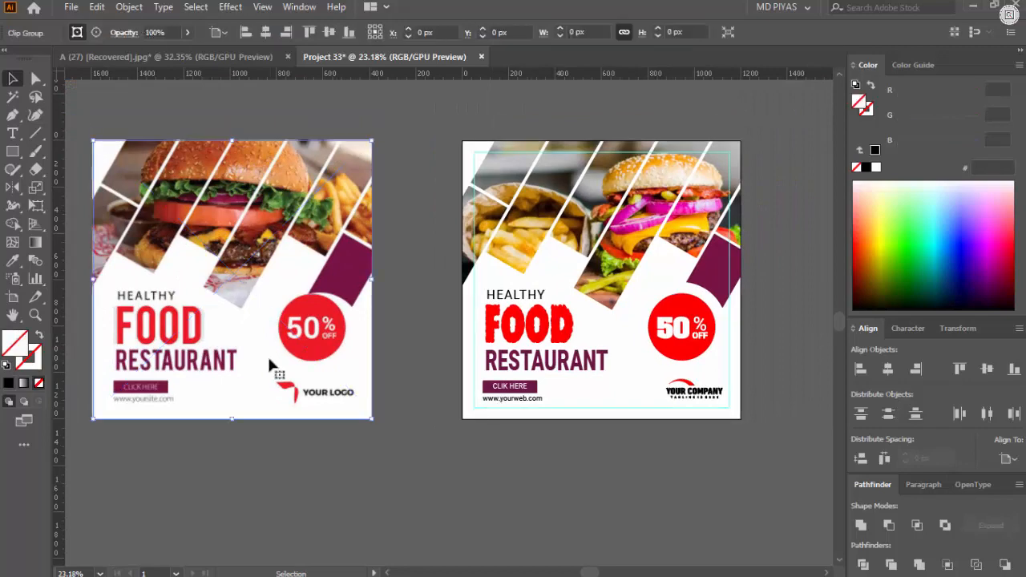
{"action": "key", "text": "Delete"}
{"action": "key", "text": "ctrl+0"}
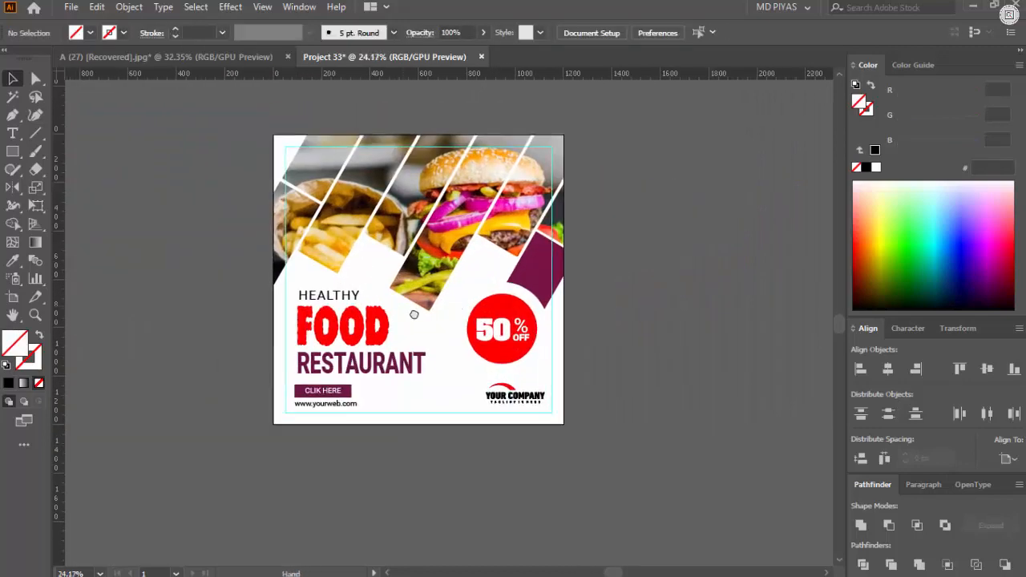
- Draw a 1200 x 1200 px rectangle and align it to the artboard's horizontal centre and top edge
{"action": "left_click_drag", "start_coordinate": [197, 112], "coordinate": [670, 477]}
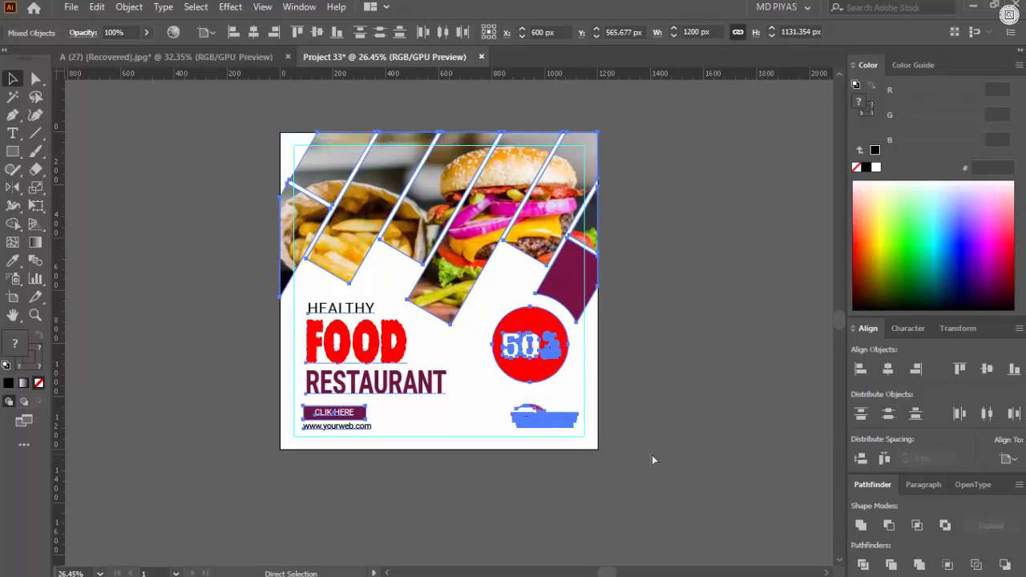
{"action": "left_click", "coordinate": [633, 458]}
{"action": "left_click", "coordinate": [631, 281]}
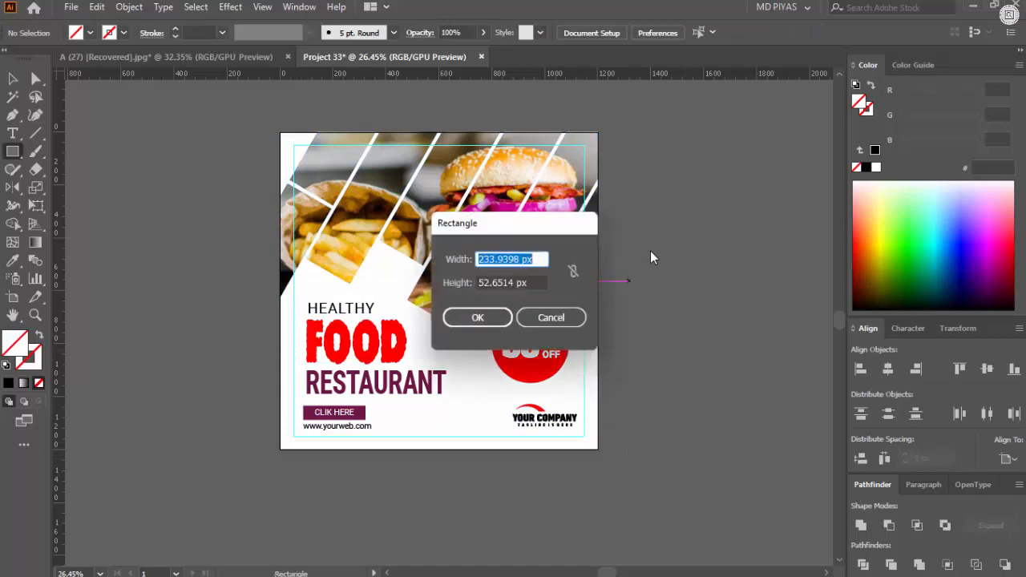
{"action": "type", "text": "1200"}
{"action": "key", "text": "Tab"}
{"action": "type", "text": "1200"}
{"action": "key", "text": "Return"}
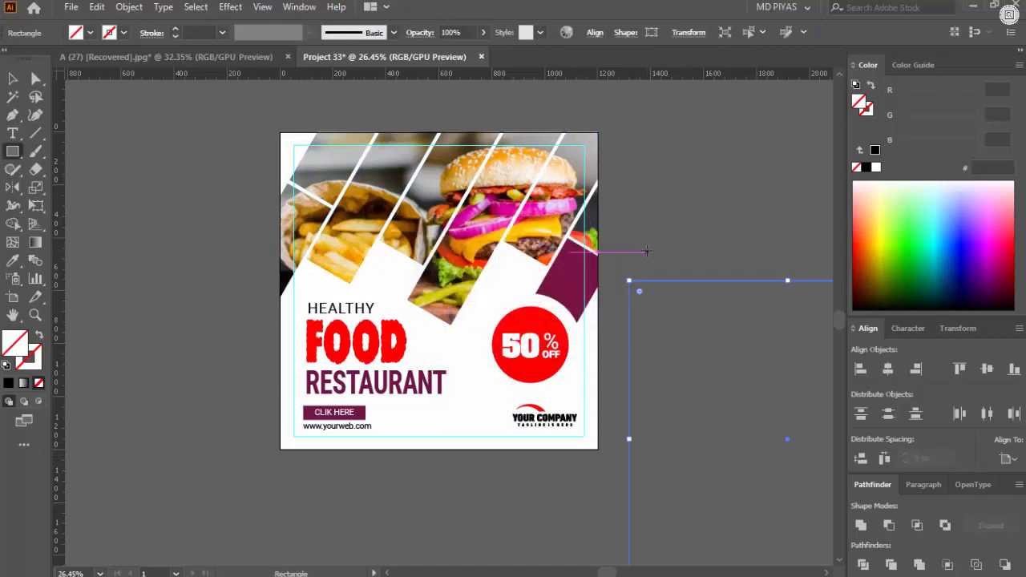
{"action": "left_click", "coordinate": [886, 372]}
{"action": "left_click", "coordinate": [962, 369]}
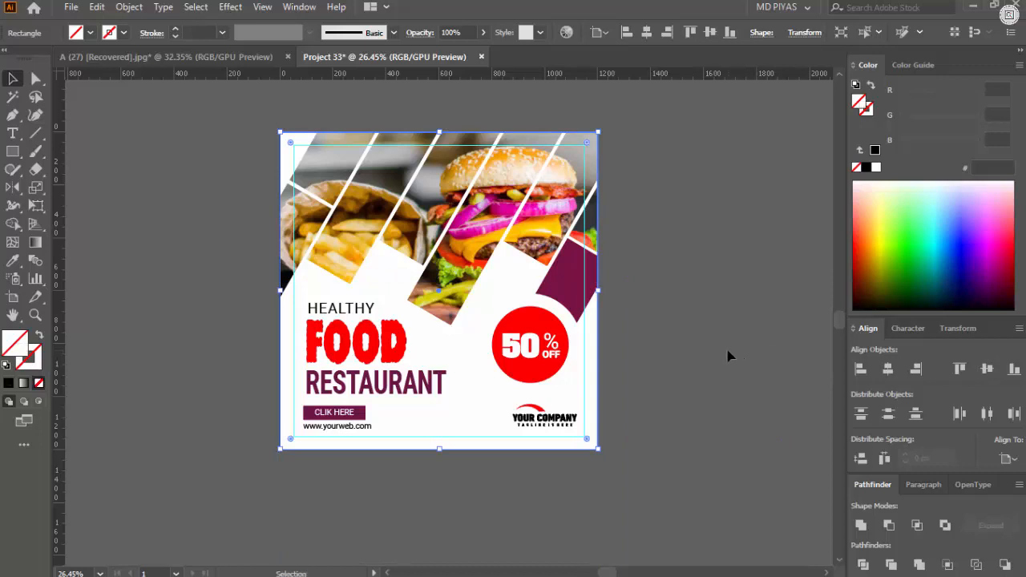
- Fill the full-size rectangle with a grayscale K value of 10% and send it behind all the artwork
{"action": "left_click", "coordinate": [877, 168]}
{"action": "left_click", "coordinate": [1019, 65]}
{"action": "left_click", "coordinate": [915, 91]}
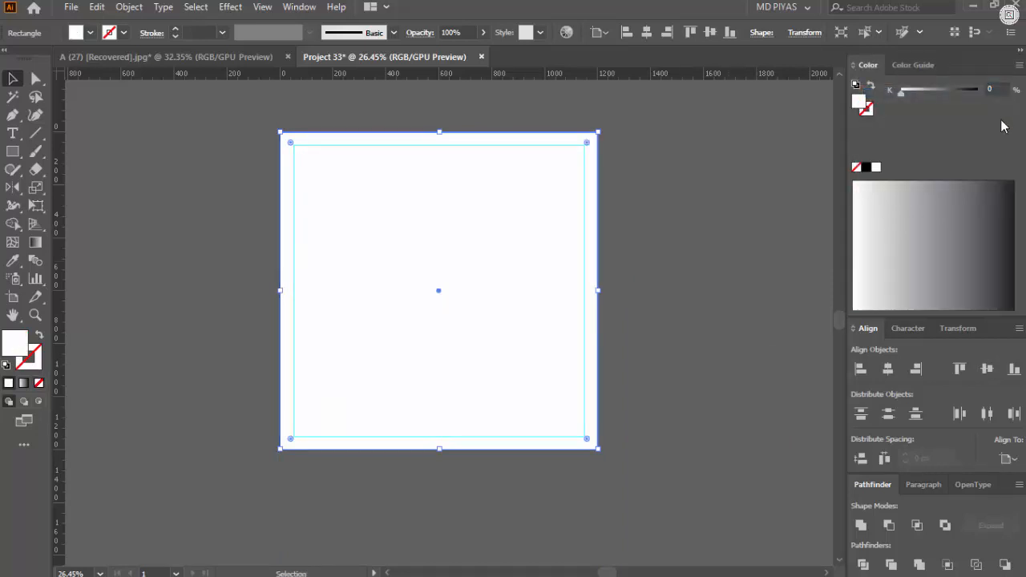
{"action": "type", "text": "10"}
{"action": "key", "text": "Return"}
{"action": "left_click", "coordinate": [605, 206]}
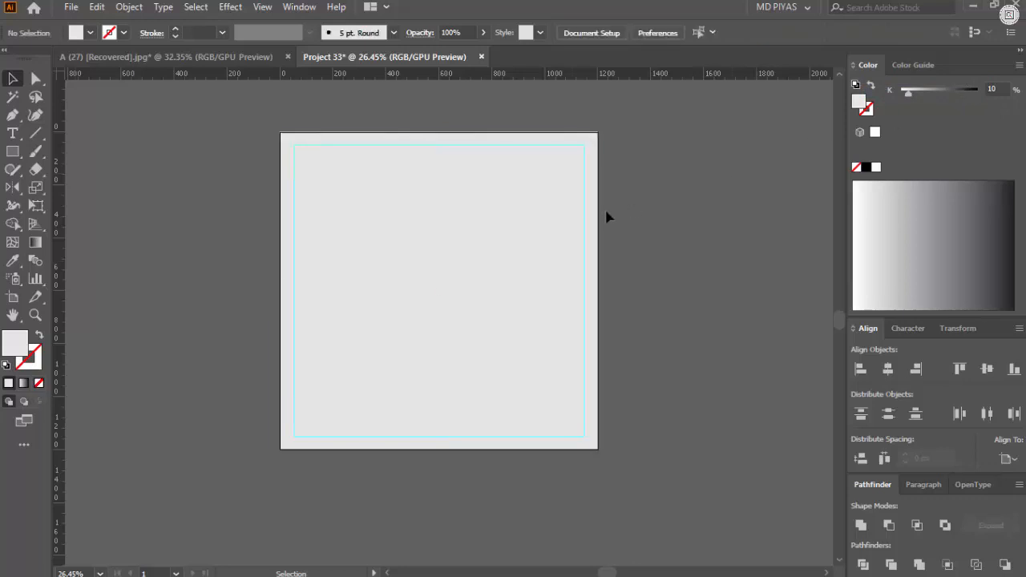
{"action": "left_click", "coordinate": [569, 218]}
{"action": "key", "text": "ctrl+shift+bracketleft"}
{"action": "left_click", "coordinate": [783, 368]}
{"action": "left_click_drag", "start_coordinate": [529, 364], "coordinate": [454, 374]}
- Lighten the background rectangle's grayscale fill to a K value of 5%
{"action": "left_click", "coordinate": [437, 381]}
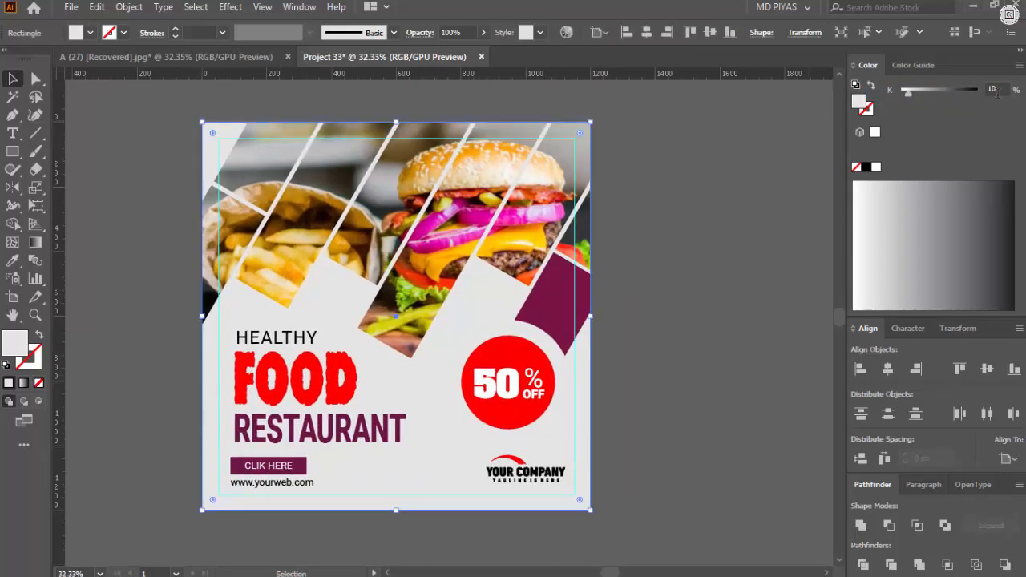
{"action": "type", "text": "5"}
{"action": "key", "text": "Return"}
{"action": "key", "text": "Return"}
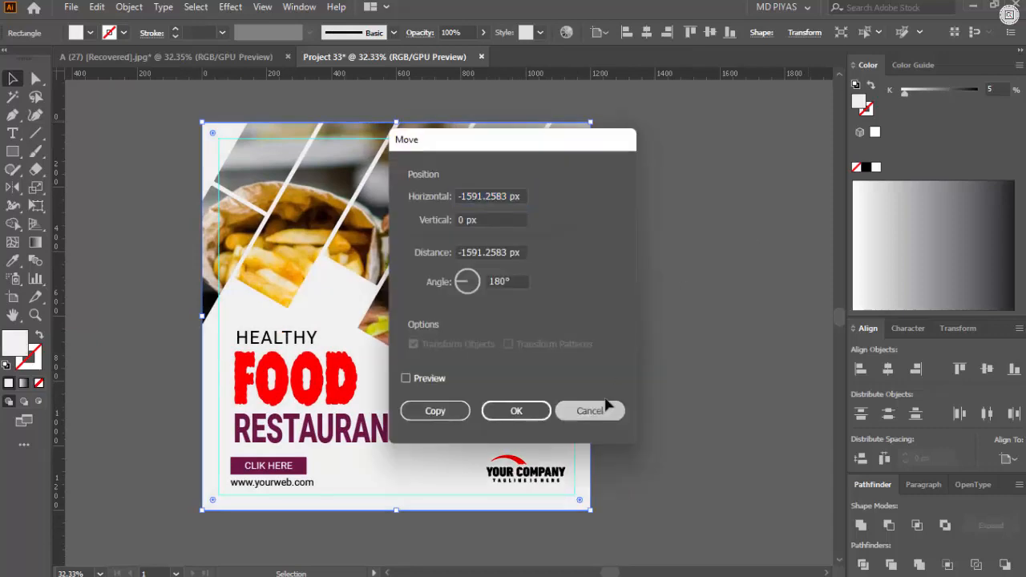
{"action": "left_click", "coordinate": [586, 409]}
{"action": "type", "text": "10"}
{"action": "key", "text": "Return"}
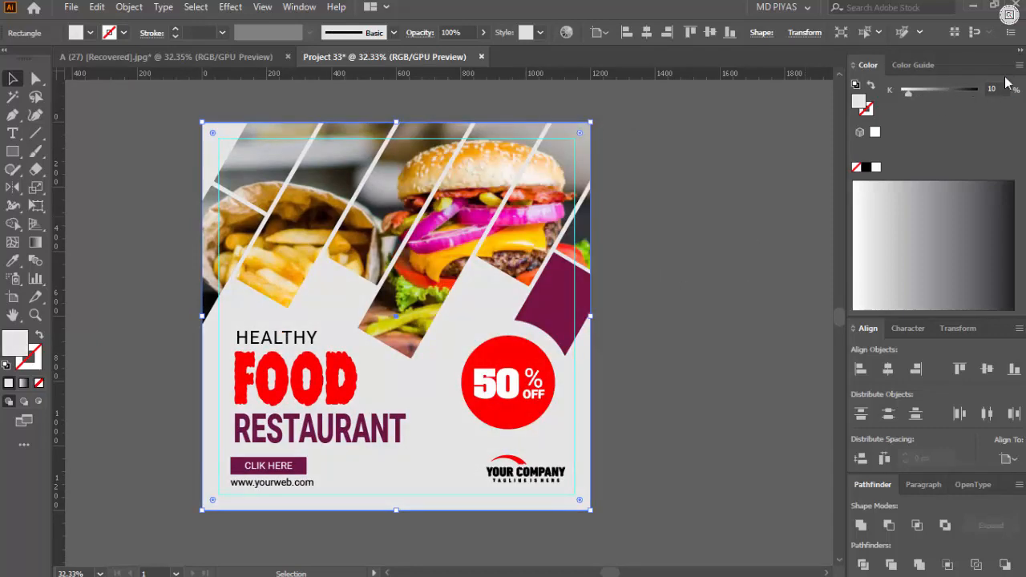
{"action": "left_click_drag", "start_coordinate": [1002, 89], "coordinate": [926, 91]}
{"action": "type", "text": "5"}
{"action": "key", "text": "Return"}
{"action": "left_click", "coordinate": [655, 245]}
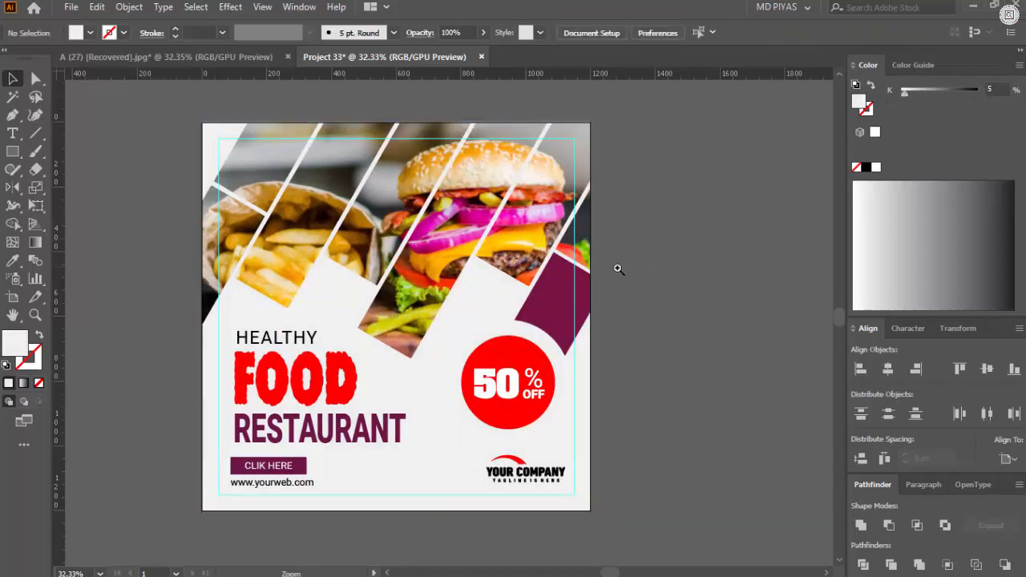
- Place a copy of the light grey background rectangle in the empty space above the artboard
{"action": "left_click_drag", "start_coordinate": [618, 270], "coordinate": [543, 300]}
{"action": "left_click_drag", "start_coordinate": [543, 299], "coordinate": [492, 361]}
{"action": "left_click_drag", "start_coordinate": [401, 386], "coordinate": [425, 389]}
{"action": "left_click_drag", "start_coordinate": [441, 386], "coordinate": [459, 142]}
{"action": "left_click_drag", "start_coordinate": [405, 164], "coordinate": [460, 369]}
{"action": "left_click_drag", "start_coordinate": [486, 287], "coordinate": [452, 146]}
{"action": "left_click_drag", "start_coordinate": [442, 224], "coordinate": [432, 231]}
{"action": "left_click_drag", "start_coordinate": [455, 145], "coordinate": [376, 203]}
{"action": "left_click_drag", "start_coordinate": [343, 202], "coordinate": [489, 248]}
- Draw an S-shaped curve beside the rectangle copy's upper-left corner with the Pen tool, using a stroke and no fill
{"action": "left_click", "coordinate": [12, 116]}
{"action": "left_click_drag", "start_coordinate": [454, 176], "coordinate": [453, 210]}
{"action": "left_click", "coordinate": [412, 109]}
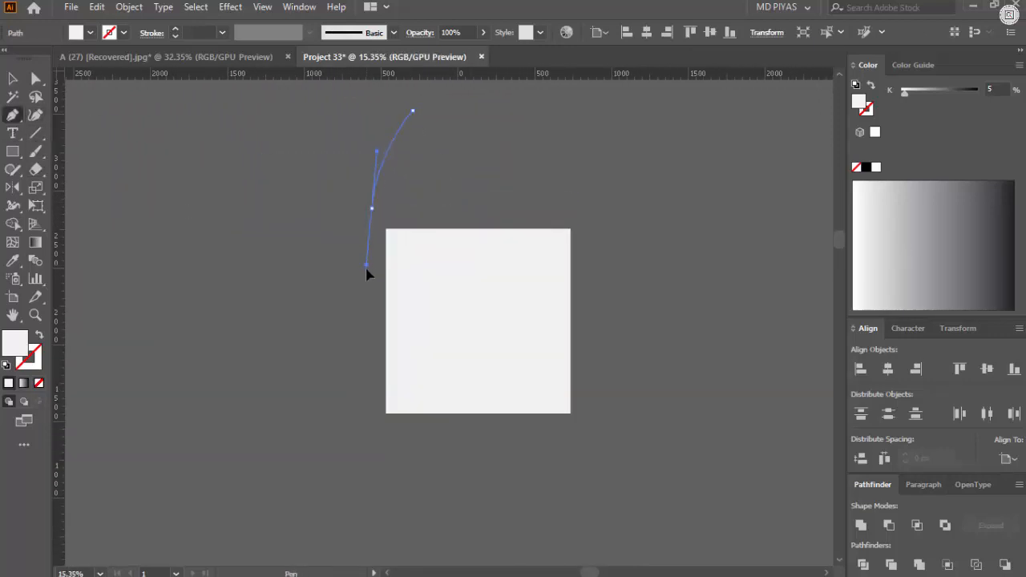
{"action": "left_click_drag", "start_coordinate": [393, 261], "coordinate": [394, 260]}
{"action": "left_click_drag", "start_coordinate": [280, 343], "coordinate": [217, 344]}
{"action": "key", "text": "shift+x"}
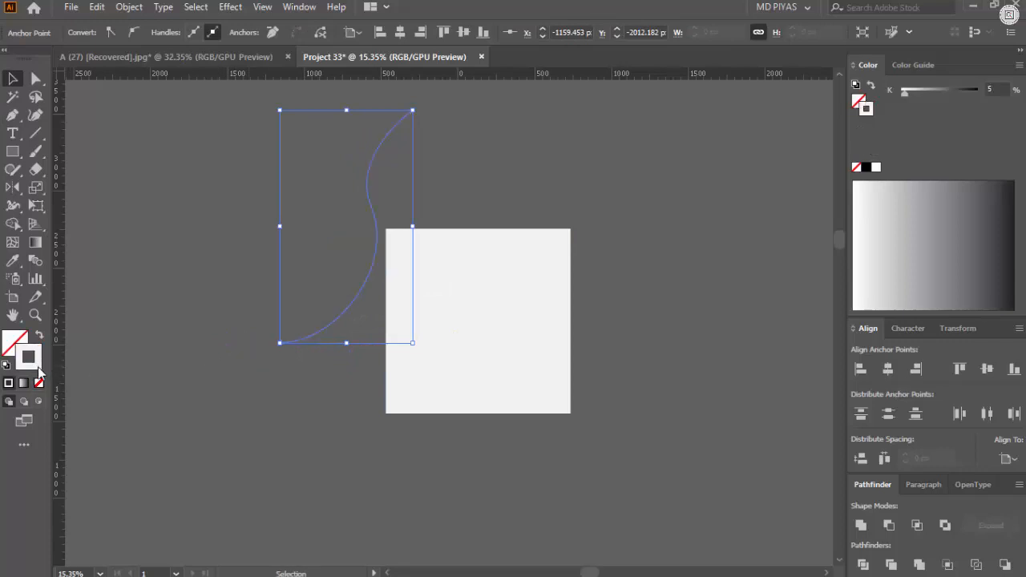
- Rotate the S-shaped curve slightly clockwise and place a copy of it beyond the rectangle's lower-right corner
{"action": "left_click", "coordinate": [217, 291]}
{"action": "left_click_drag", "start_coordinate": [422, 106], "coordinate": [451, 122]}
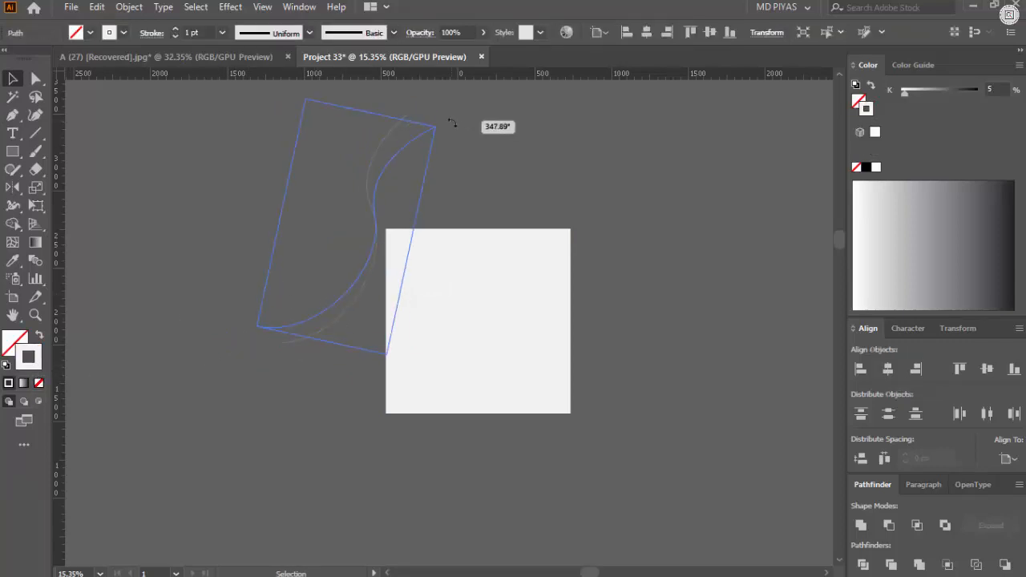
{"action": "left_click_drag", "start_coordinate": [379, 215], "coordinate": [603, 390]}
{"action": "left_click", "coordinate": [422, 138], "text": "shift"}
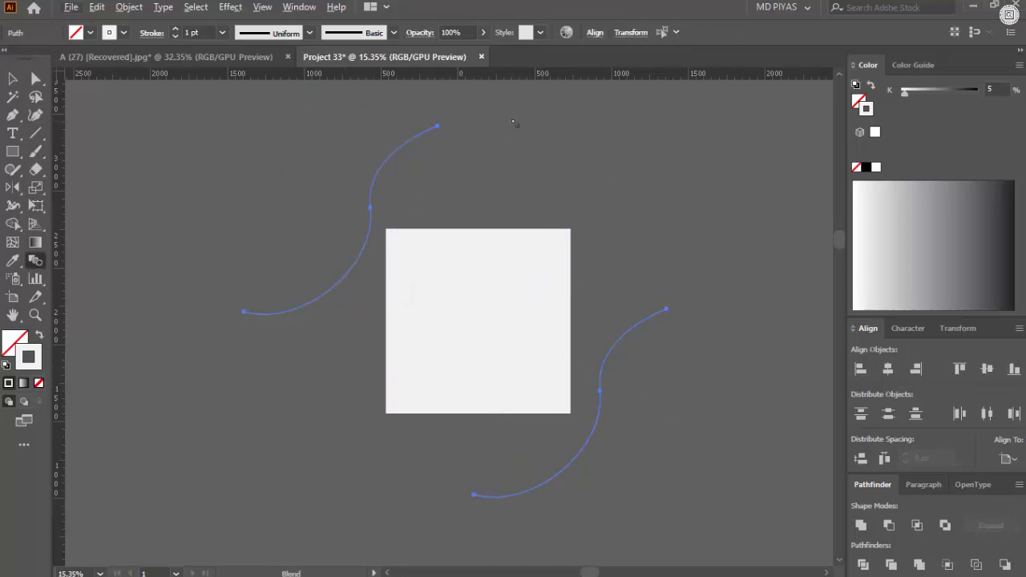
{"action": "key", "text": "alt+v"}
{"action": "key", "text": "Escape"}
{"action": "left_click", "coordinate": [183, 172]}
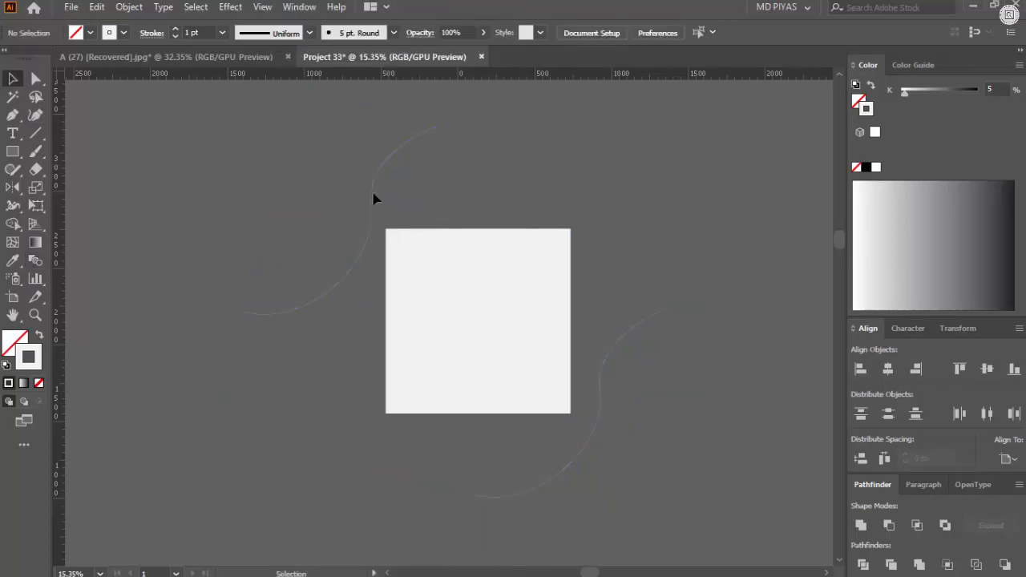
{"action": "left_click_drag", "start_coordinate": [374, 197], "coordinate": [413, 213]}
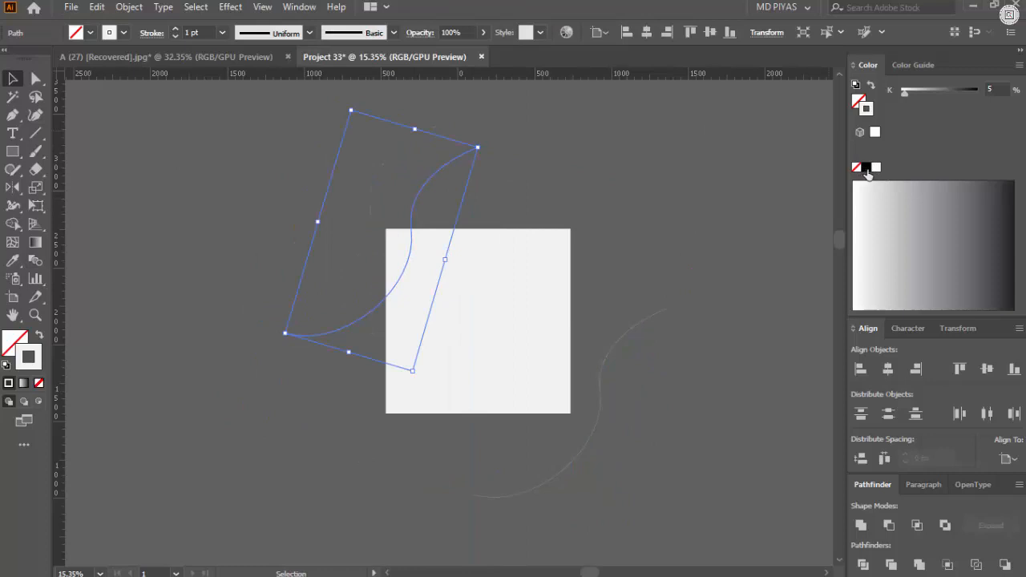
{"action": "left_click", "coordinate": [867, 169]}
{"action": "left_click", "coordinate": [625, 224]}
{"action": "mouse_move", "coordinate": [429, 254]}
{"action": "left_mouse_down"}
{"action": "mouse_move", "coordinate": [468, 272]}
{"action": "mouse_move", "coordinate": [321, 321]}
{"action": "left_mouse_up"}
{"action": "mouse_move", "coordinate": [446, 489]}
{"action": "left_mouse_down"}
{"action": "mouse_move", "coordinate": [666, 421]}
{"action": "mouse_move", "coordinate": [740, 382]}
{"action": "mouse_move", "coordinate": [591, 241]}
{"action": "mouse_move", "coordinate": [565, 333]}
{"action": "left_mouse_up"}
{"action": "left_click_drag", "start_coordinate": [412, 198], "coordinate": [501, 229]}
{"action": "key", "text": "ctrl+z"}
{"action": "key", "text": "ctrl+z"}
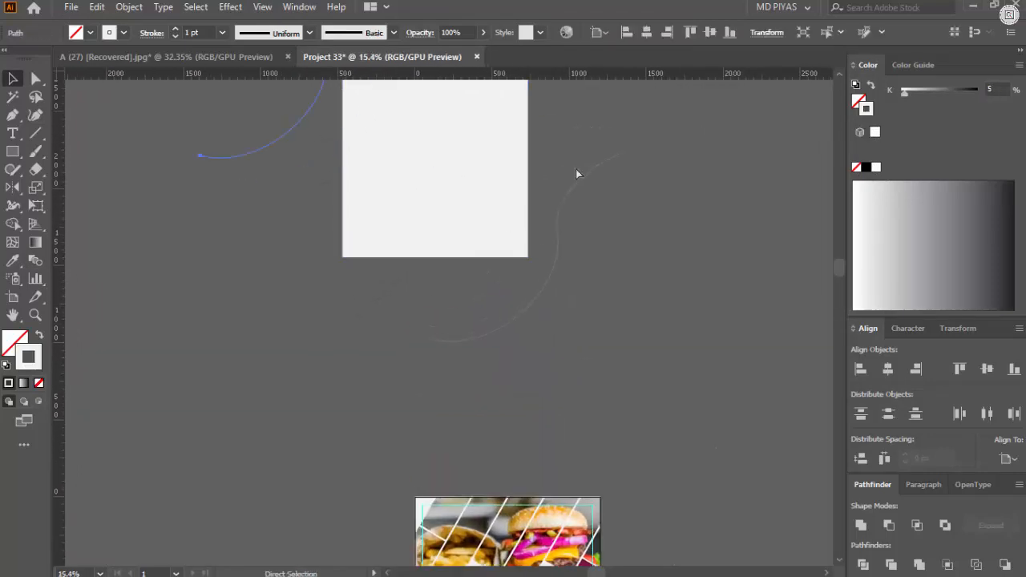
- Change the stroke of both S-shaped curves to black
{"action": "left_click_drag", "start_coordinate": [579, 108], "coordinate": [571, 275]}
{"action": "left_click", "coordinate": [574, 345], "text": "shift"}
{"action": "left_click", "coordinate": [761, 202]}
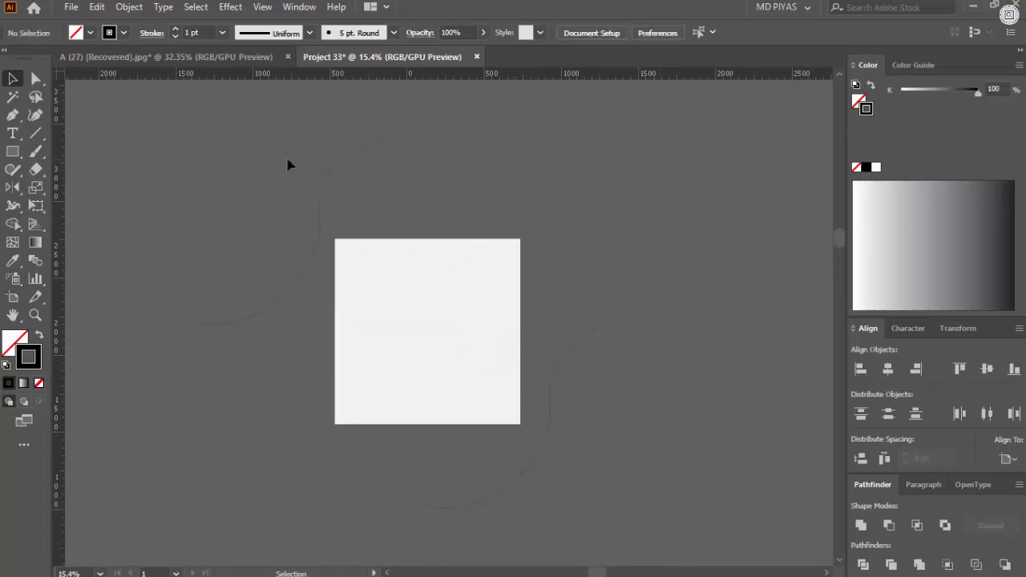
- Blend the two S-shaped curves across the rectangle using 8 specified steps
{"action": "left_click_drag", "start_coordinate": [288, 162], "coordinate": [356, 204]}
{"action": "left_click_drag", "start_coordinate": [643, 369], "coordinate": [537, 401]}
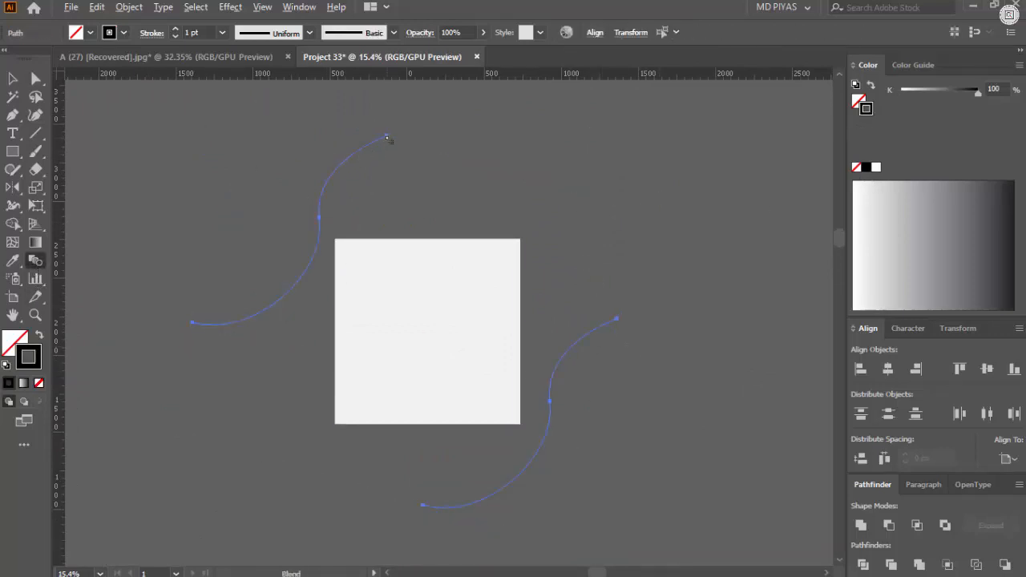
{"action": "left_click", "coordinate": [617, 317], "text": "alt"}
{"action": "left_click", "coordinate": [753, 256]}
{"action": "left_click", "coordinate": [383, 136], "text": "alt"}
{"action": "left_click", "coordinate": [741, 184]}
{"action": "left_click", "coordinate": [750, 216]}
{"action": "left_click", "coordinate": [735, 254]}
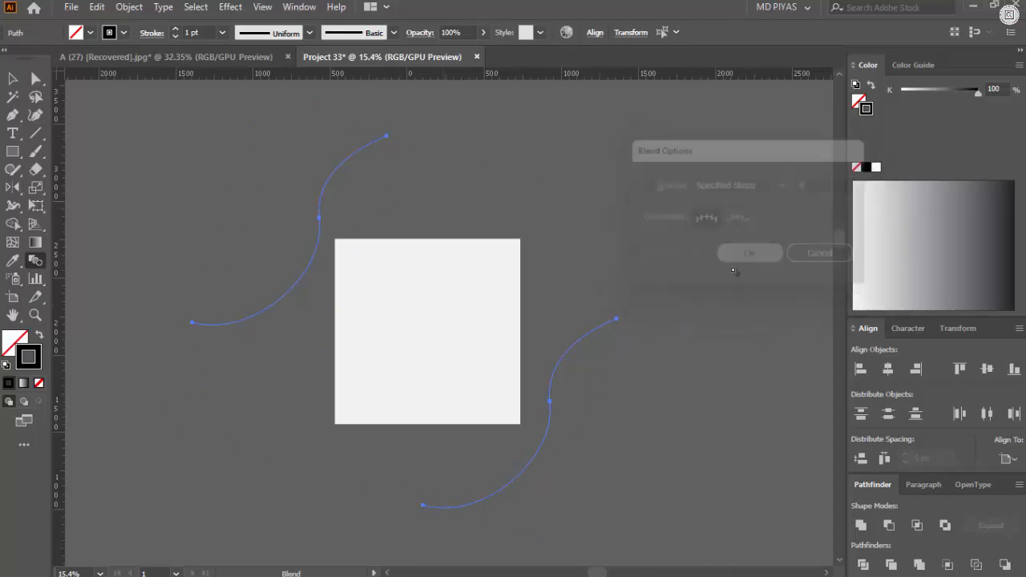
{"action": "left_click_drag", "start_coordinate": [496, 354], "coordinate": [521, 355]}
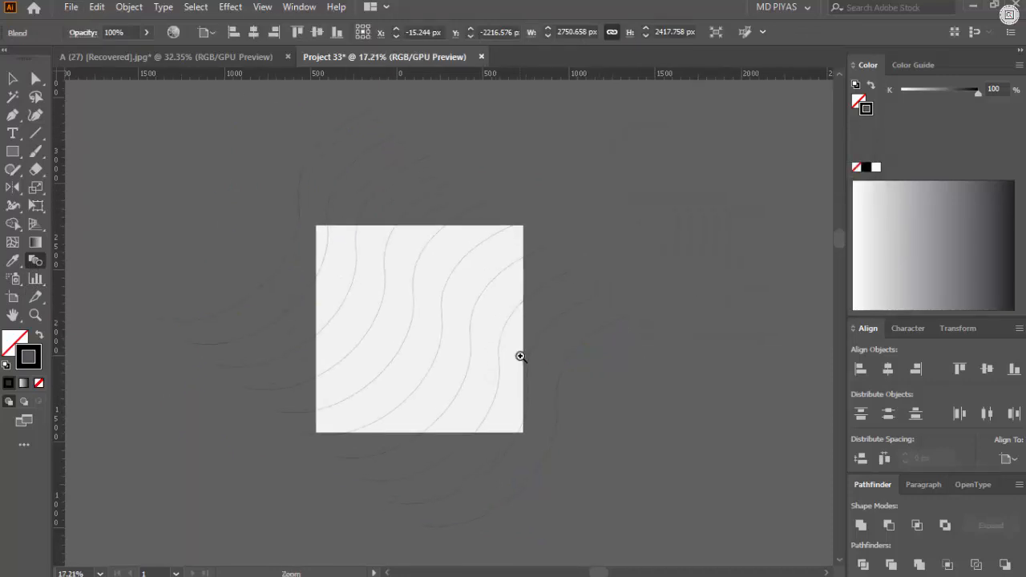
- Preview 100 and 150 specified steps for the curve blend and settle on 120
{"action": "left_click", "coordinate": [632, 316], "text": "alt"}
{"action": "key", "text": "Tab"}
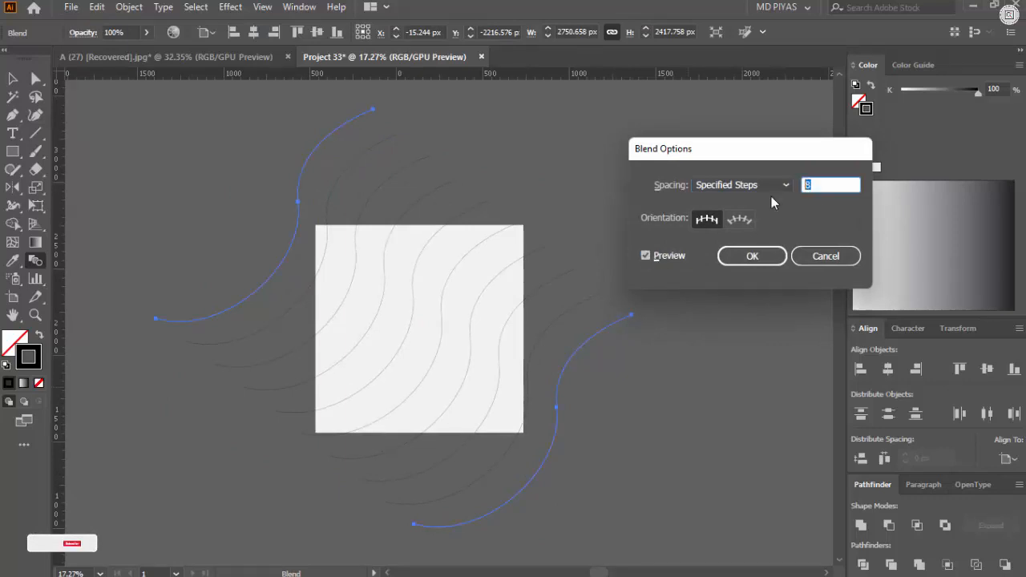
{"action": "type", "text": "100"}
{"action": "left_click", "coordinate": [661, 256]}
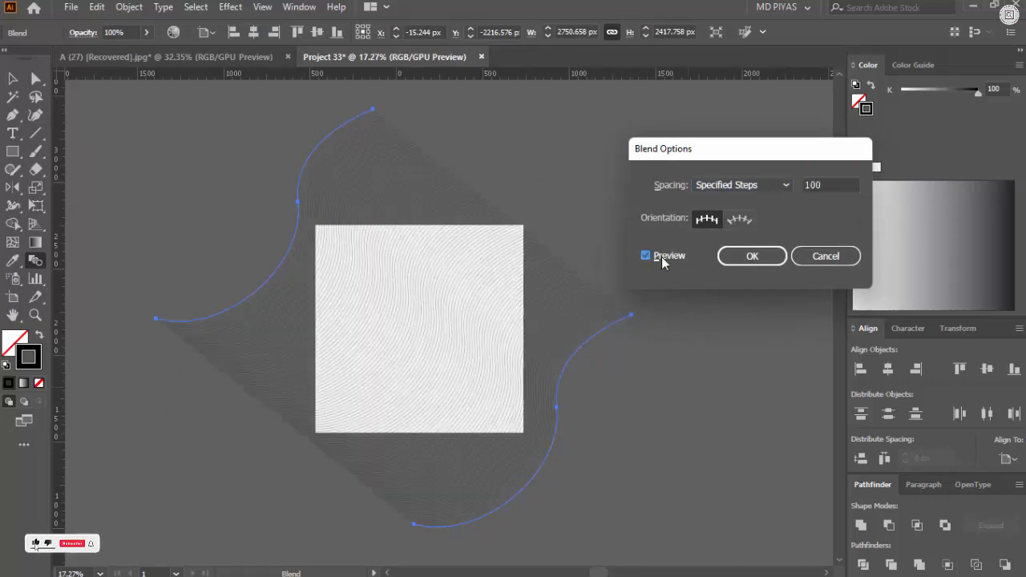
{"action": "left_click_drag", "start_coordinate": [834, 184], "coordinate": [764, 191]}
{"action": "type", "text": "150"}
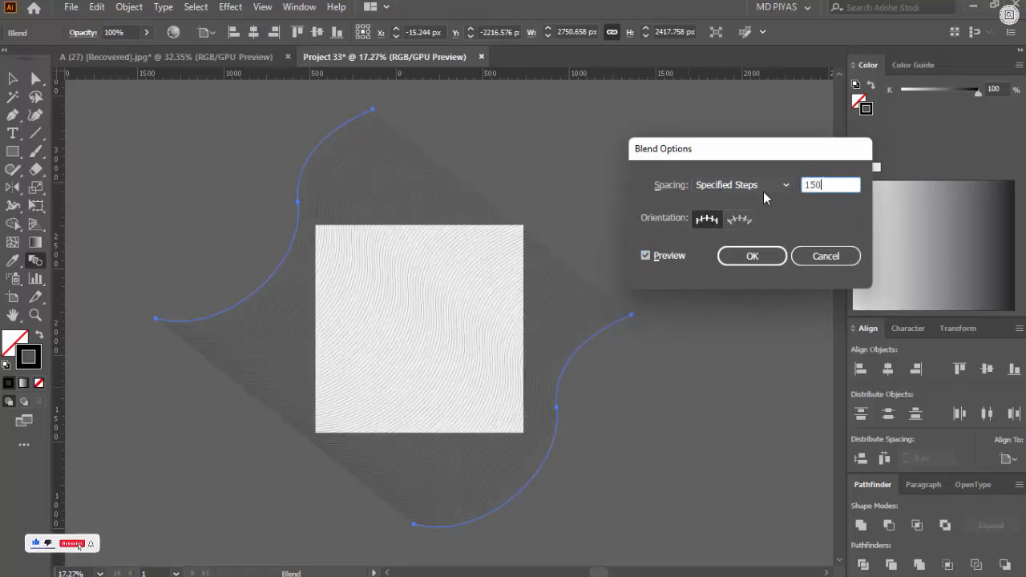
{"action": "double_click", "coordinate": [662, 255]}
{"action": "left_click_drag", "start_coordinate": [829, 184], "coordinate": [812, 178]}
{"action": "type", "text": "20"}
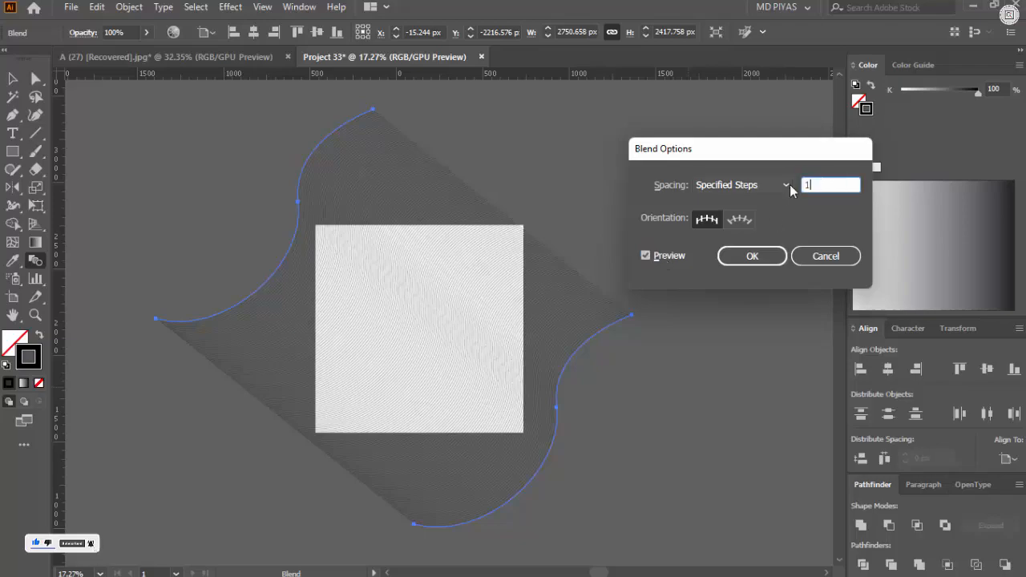
{"action": "double_click", "coordinate": [673, 255]}
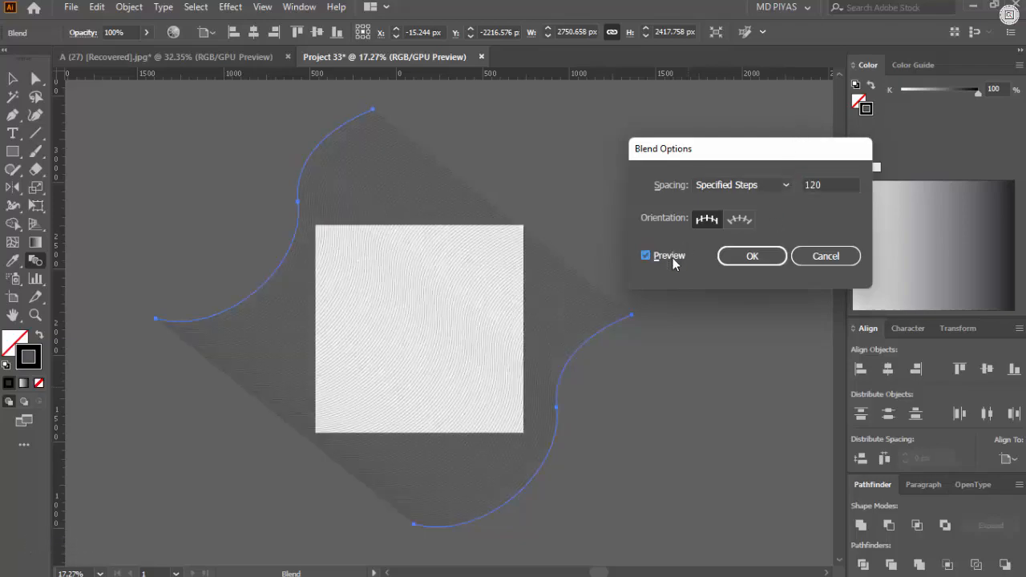
{"action": "left_click", "coordinate": [743, 265]}
- Shift the blended lines slightly so they still cover the rectangle copy and send them behind it
{"action": "key", "text": "ctrl+space"}
{"action": "left_click_drag", "start_coordinate": [405, 296], "coordinate": [321, 293]}
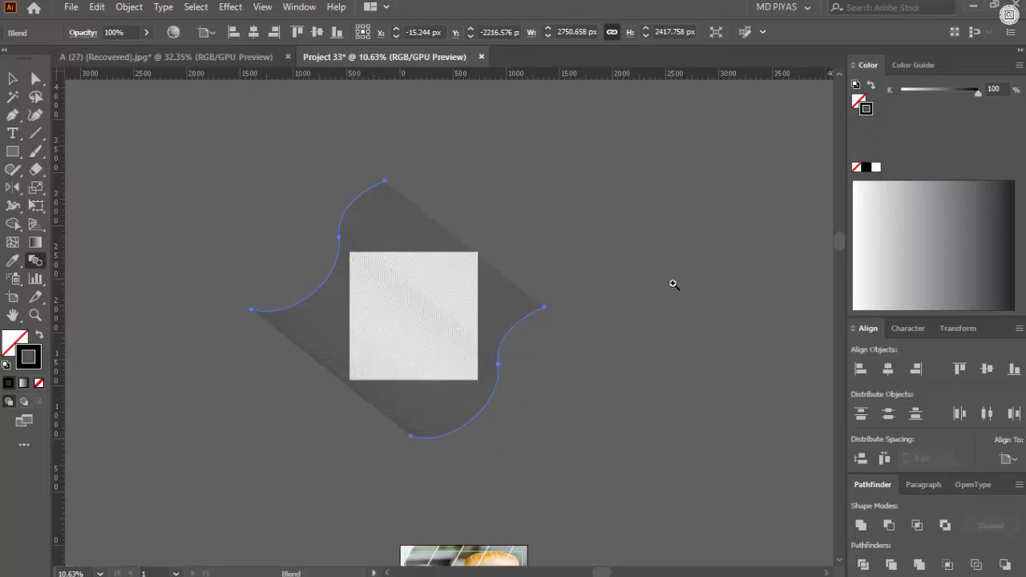
{"action": "left_click_drag", "start_coordinate": [464, 238], "coordinate": [566, 305]}
{"action": "left_click_drag", "start_coordinate": [390, 445], "coordinate": [495, 405]}
{"action": "key", "text": "v"}
{"action": "key", "text": "ctrl+space"}
{"action": "left_click_drag", "start_coordinate": [248, 417], "coordinate": [120, 413]}
{"action": "left_click_drag", "start_coordinate": [640, 217], "coordinate": [714, 187]}
{"action": "left_click", "coordinate": [714, 187]}
{"action": "left_click", "coordinate": [596, 253]}
{"action": "key", "text": "ctrl+shift+["}
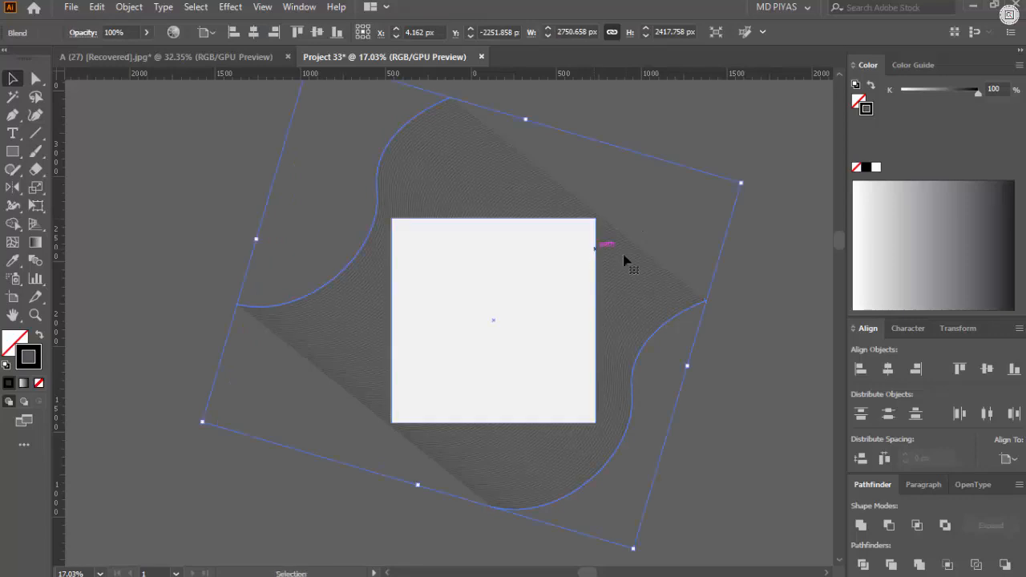
- Select the rectangle copy and the blended lines and make a clipping mask from them
{"action": "left_click", "coordinate": [651, 193]}
{"action": "key", "text": "ctrl+a"}
{"action": "right_click", "coordinate": [447, 286]}
{"action": "left_click", "coordinate": [489, 418]}
- Move the clipped line pattern onto the artboard behind the artwork and centre it horizontally and vertically
{"action": "key", "text": "ctrl+space"}
{"action": "left_click_drag", "start_coordinate": [602, 281], "coordinate": [144, 365]}
{"action": "left_click", "coordinate": [887, 370]}
{"action": "left_click", "coordinate": [987, 370]}
{"action": "left_click", "coordinate": [662, 403]}
{"action": "key", "text": "ctrl+space"}
{"action": "left_click_drag", "start_coordinate": [661, 403], "coordinate": [649, 428]}
{"action": "left_click_drag", "start_coordinate": [648, 428], "coordinate": [458, 412]}
- Set the line pattern's opacity to 30%
{"action": "left_click", "coordinate": [442, 373]}
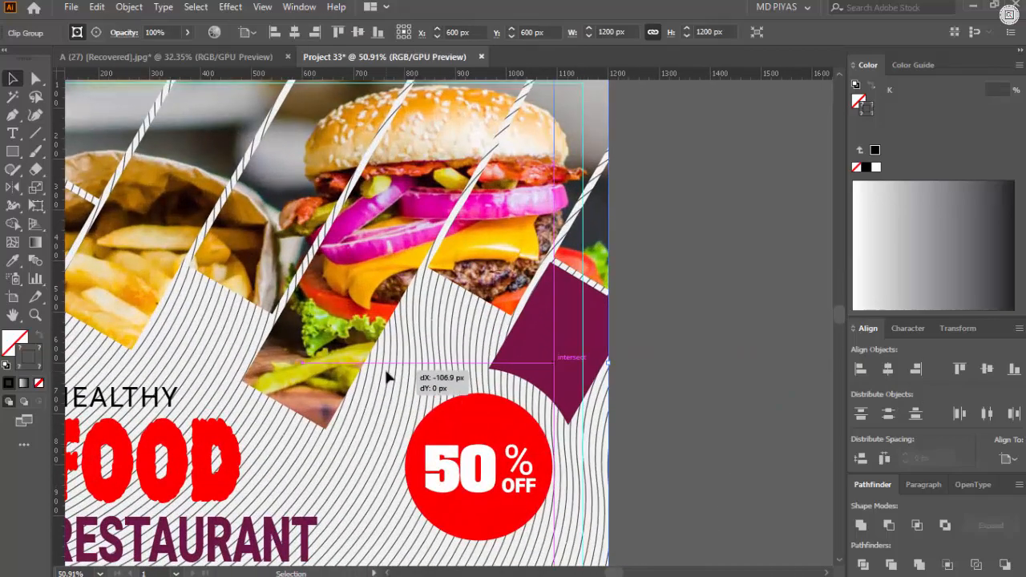
{"action": "key", "text": "ctrl+space"}
{"action": "left_click_drag", "start_coordinate": [551, 339], "coordinate": [554, 417]}
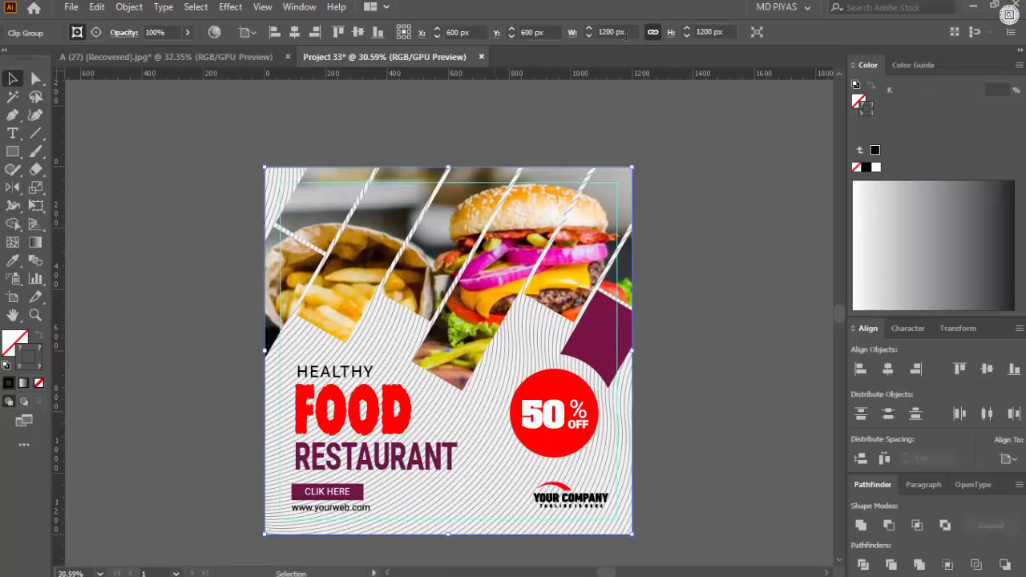
{"action": "type", "text": "30"}
{"action": "key", "text": "Return"}
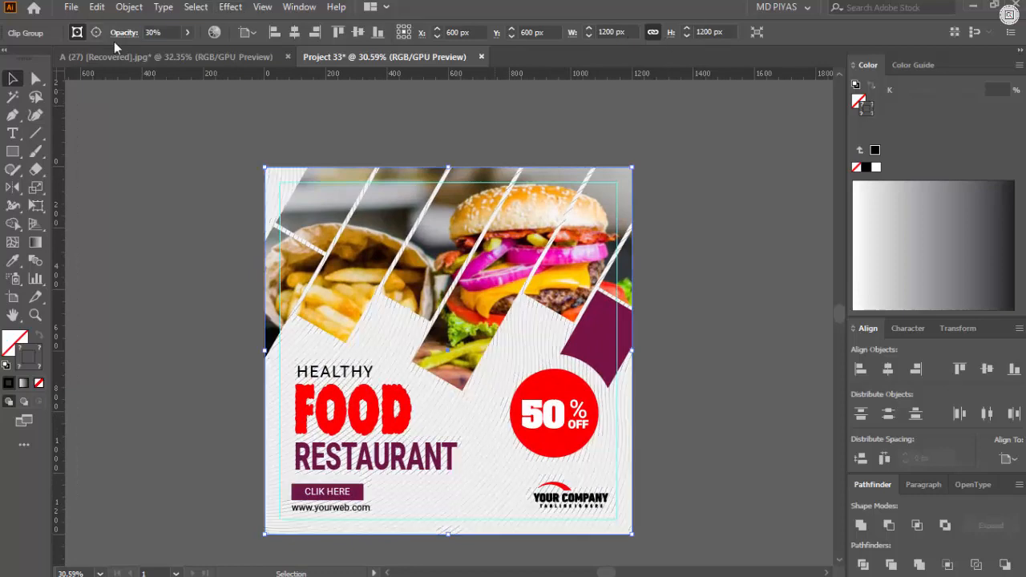
{"action": "left_click", "coordinate": [124, 194]}
- Isolate the clipped pattern, change its blended lines to an RGB red stroke (FF0000), and leave isolation mode
{"action": "key", "text": "ctrl+space"}
{"action": "left_click_drag", "start_coordinate": [489, 322], "coordinate": [539, 363]}
{"action": "left_click_drag", "start_coordinate": [539, 363], "coordinate": [515, 320]}
{"action": "left_click_drag", "start_coordinate": [486, 418], "coordinate": [282, 408]}
{"action": "left_click", "coordinate": [453, 387]}
{"action": "double_click", "coordinate": [454, 387]}
{"action": "left_click", "coordinate": [279, 275]}
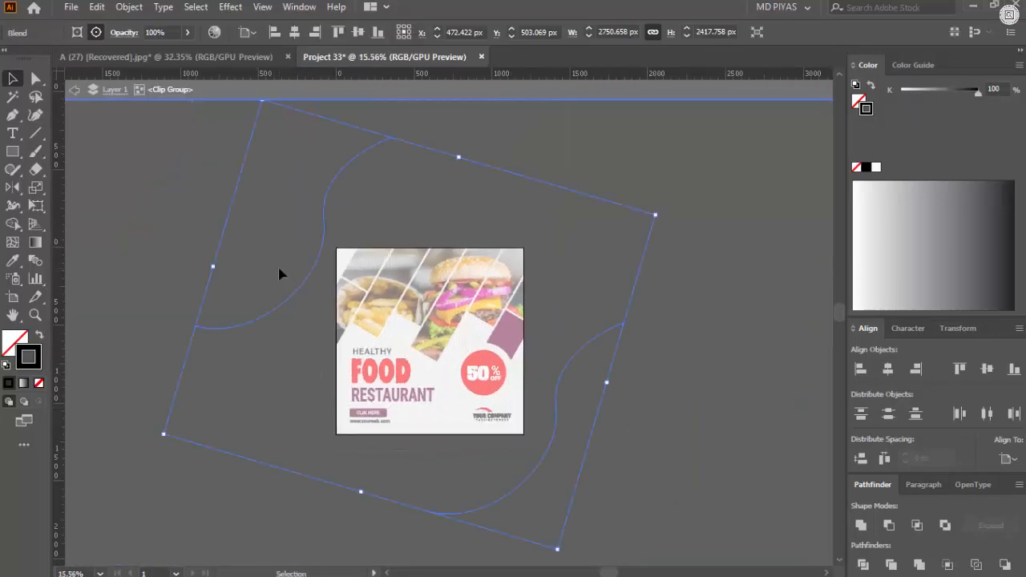
{"action": "left_click", "coordinate": [1019, 65]}
{"action": "left_click", "coordinate": [938, 112]}
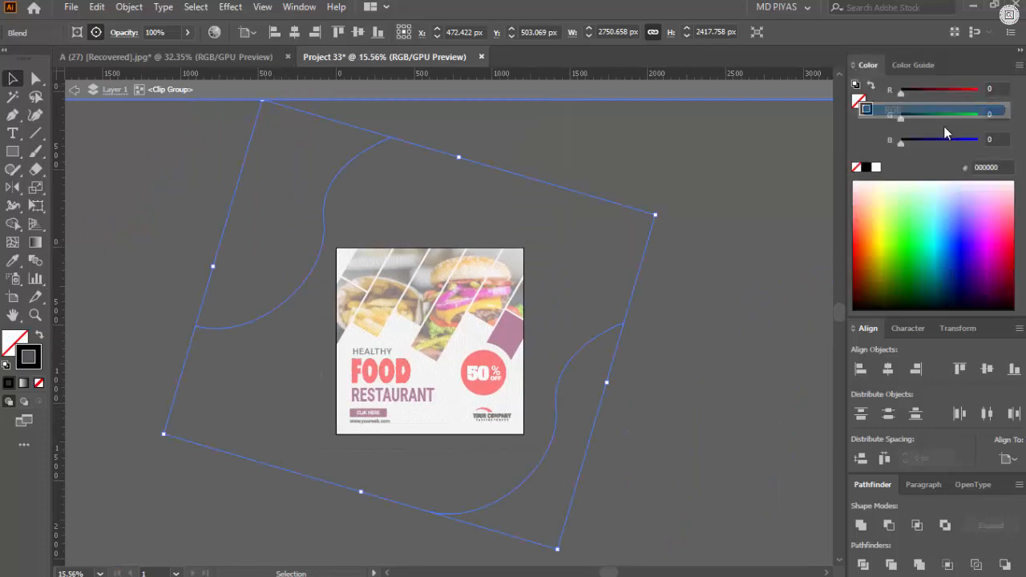
{"action": "left_click", "coordinate": [664, 268]}
{"action": "left_click_drag", "start_coordinate": [585, 336], "coordinate": [762, 264]}
{"action": "double_click", "coordinate": [762, 265]}
- Try an opacity of 50% on the red line pattern
{"action": "left_click_drag", "start_coordinate": [634, 298], "coordinate": [529, 327]}
{"action": "left_click_drag", "start_coordinate": [406, 396], "coordinate": [604, 329]}
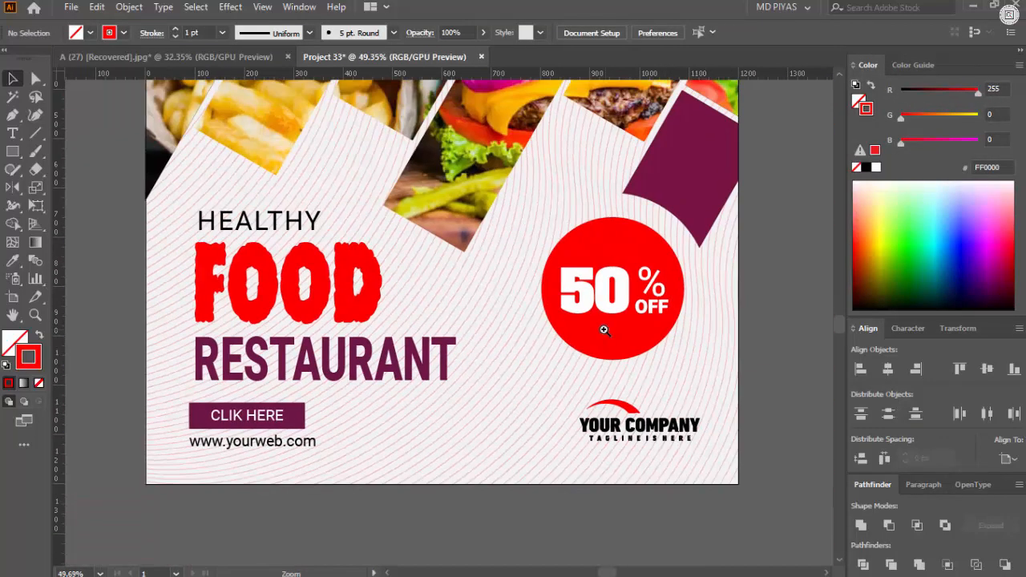
{"action": "left_click", "coordinate": [519, 309]}
{"action": "left_click_drag", "start_coordinate": [491, 300], "coordinate": [393, 247]}
{"action": "left_click_drag", "start_coordinate": [162, 34], "coordinate": [129, 33]}
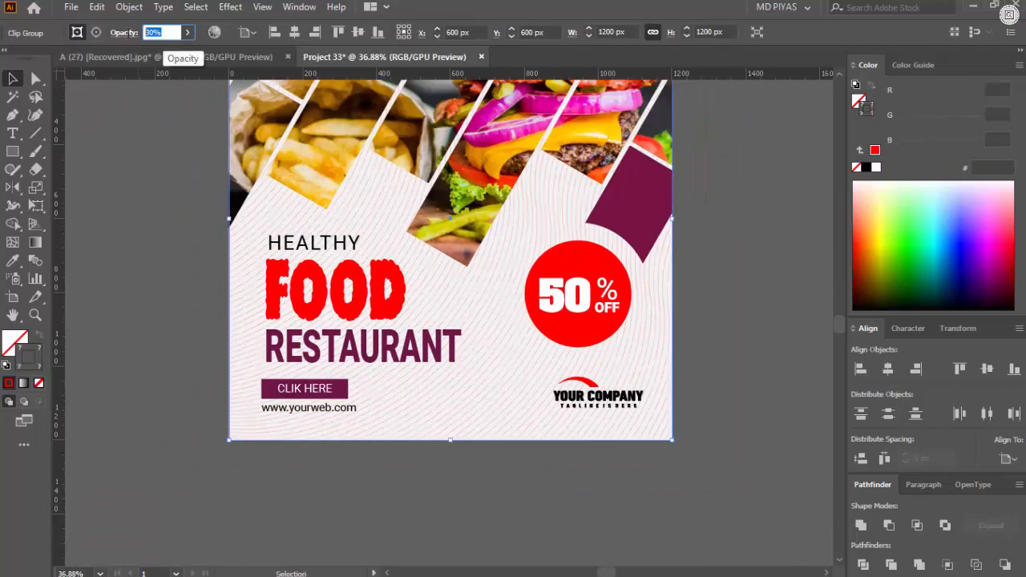
{"action": "type", "text": "50"}
{"action": "key", "text": "Return"}
{"action": "left_click", "coordinate": [156, 261]}
- Reduce the red line pattern's opacity to 20%
{"action": "left_click_drag", "start_coordinate": [400, 338], "coordinate": [517, 308]}
{"action": "left_click", "coordinate": [506, 312]}
{"action": "left_click", "coordinate": [213, 180]}
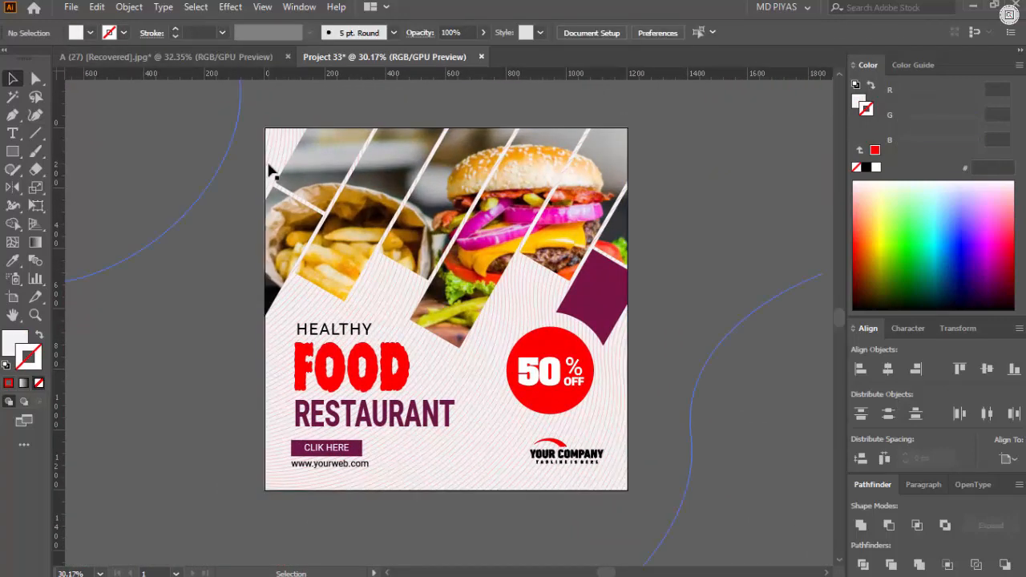
{"action": "left_click", "coordinate": [270, 165]}
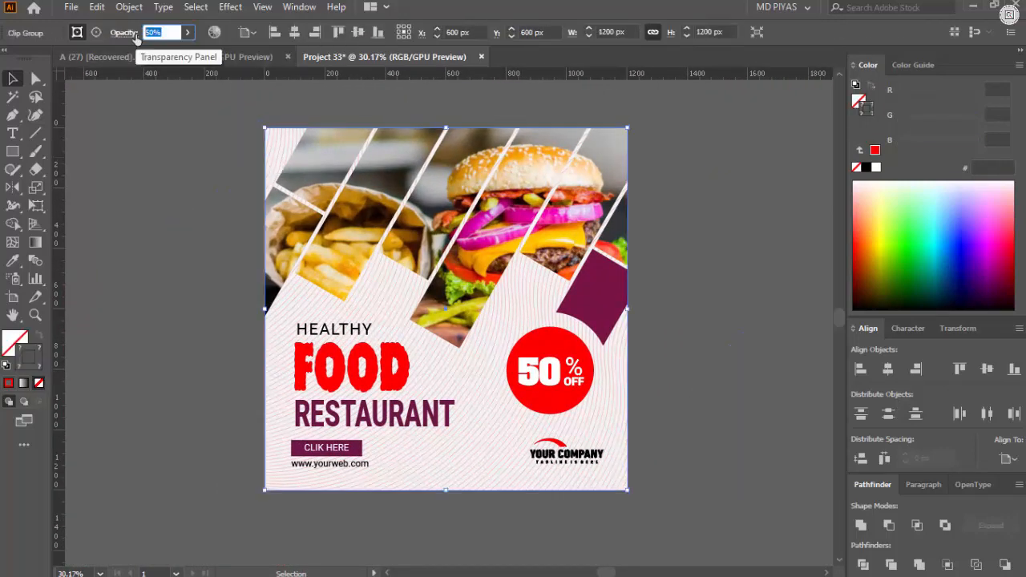
{"action": "left_click", "coordinate": [160, 165]}
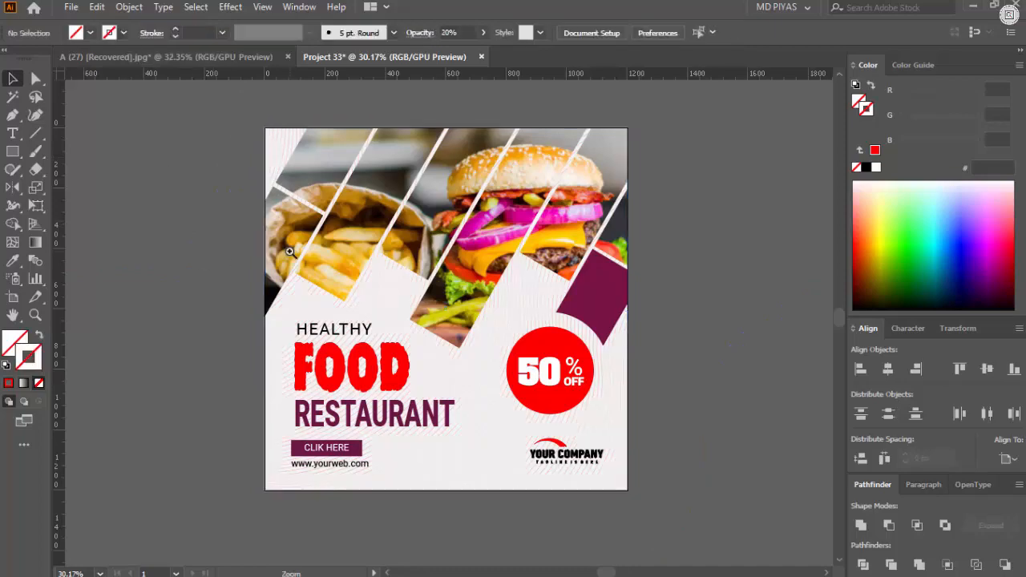
- Inspect the whole banner design in full-screen mode
{"action": "key", "text": "f"}
{"action": "left_click_drag", "start_coordinate": [413, 303], "coordinate": [552, 294]}
{"action": "left_click_drag", "start_coordinate": [484, 410], "coordinate": [463, 417]}
{"action": "mouse_move", "coordinate": [484, 412]}
{"action": "left_mouse_down"}
{"action": "mouse_move", "coordinate": [456, 408]}
{"action": "mouse_move", "coordinate": [478, 410]}
{"action": "left_mouse_up"}
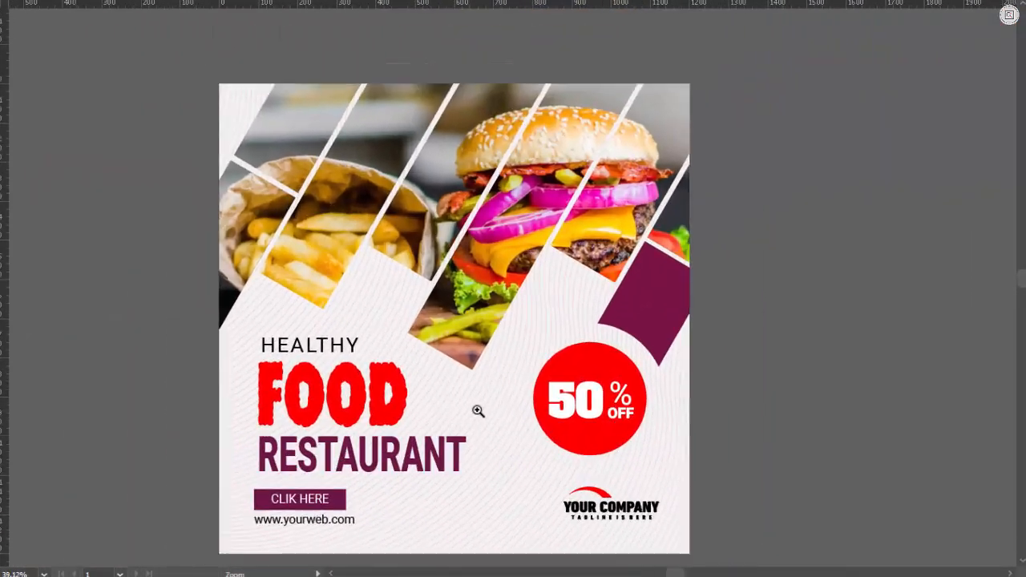
- Select every object of the banner and group them together
{"action": "left_click_drag", "start_coordinate": [781, 290], "coordinate": [759, 299]}
{"action": "key", "text": "ctrl+a"}
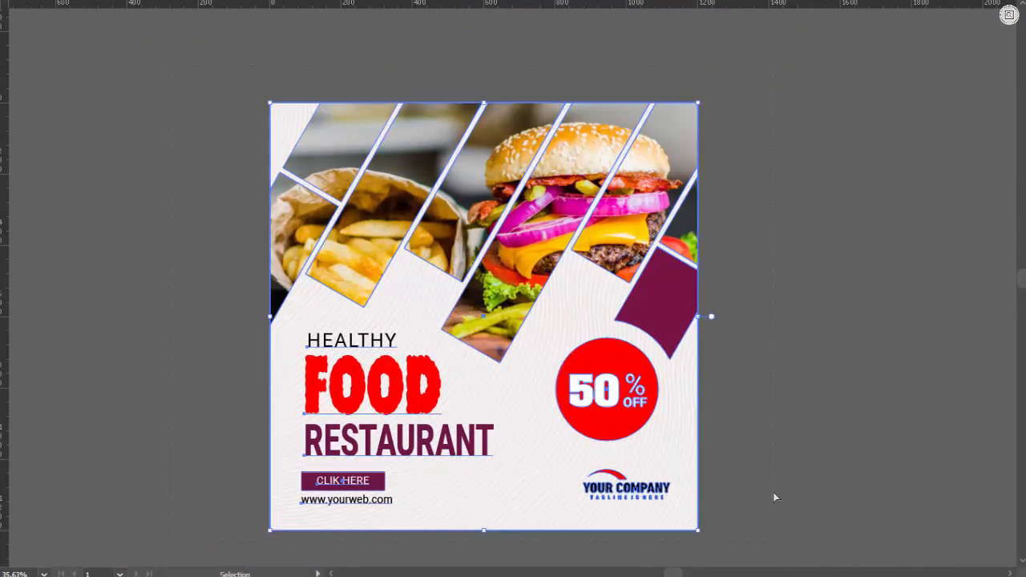
{"action": "key", "text": "ctrl+g"}
{"action": "left_click", "coordinate": [773, 473]}
{"action": "left_click_drag", "start_coordinate": [724, 458], "coordinate": [587, 467]}
{"action": "left_click_drag", "start_coordinate": [594, 448], "coordinate": [557, 449]}
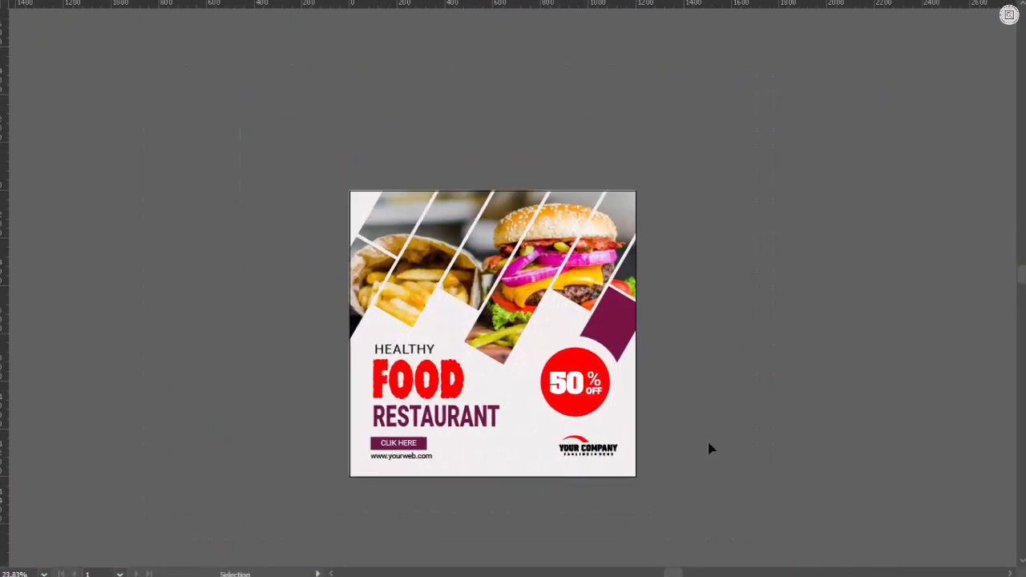
- Create a 1200 x 1200 px square beside the artboard and give it a white fill without a stroke
{"action": "key", "text": "f"}
{"action": "key", "text": "f"}
{"action": "key", "text": "Tab"}
{"action": "key", "text": "Tab"}
{"action": "key", "text": "f"}
{"action": "key", "text": "f"}
{"action": "left_click_drag", "start_coordinate": [713, 398], "coordinate": [702, 397]}
{"action": "left_click_drag", "start_coordinate": [703, 396], "coordinate": [548, 313]}
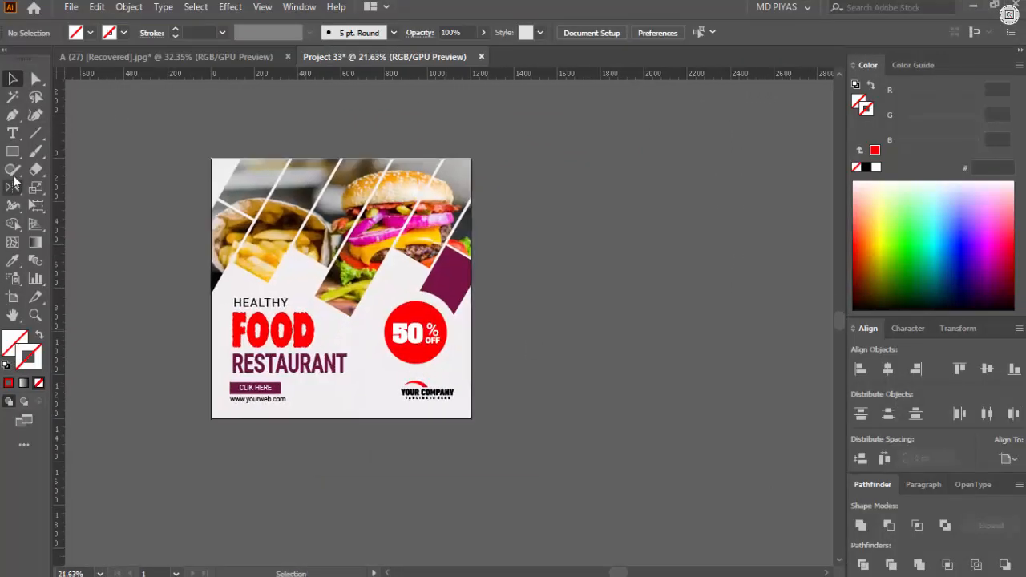
{"action": "left_click", "coordinate": [519, 111]}
{"action": "key", "text": "Return"}
{"action": "key", "text": "v"}
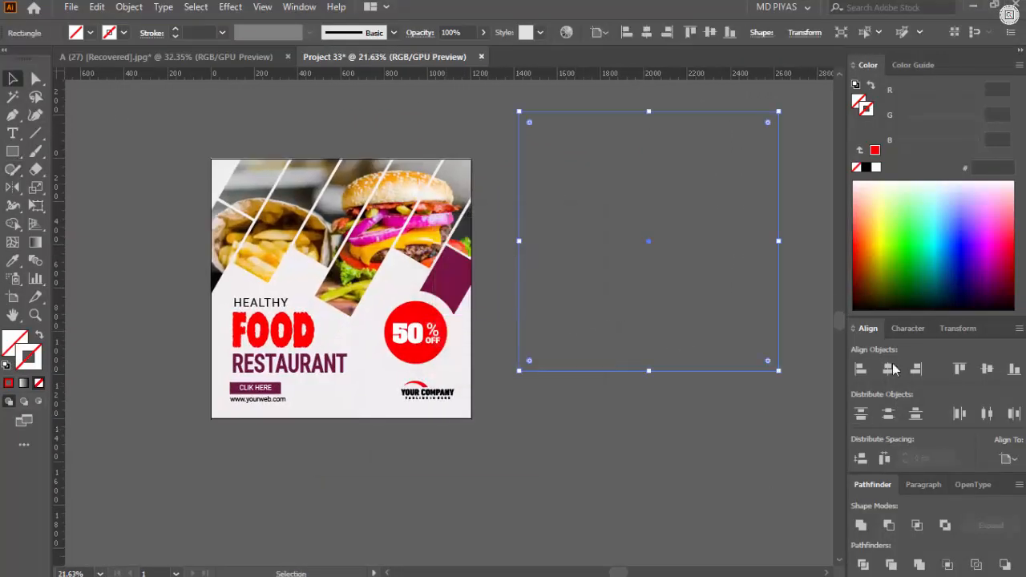
{"action": "left_click", "coordinate": [876, 168]}
{"action": "left_click", "coordinate": [42, 330]}
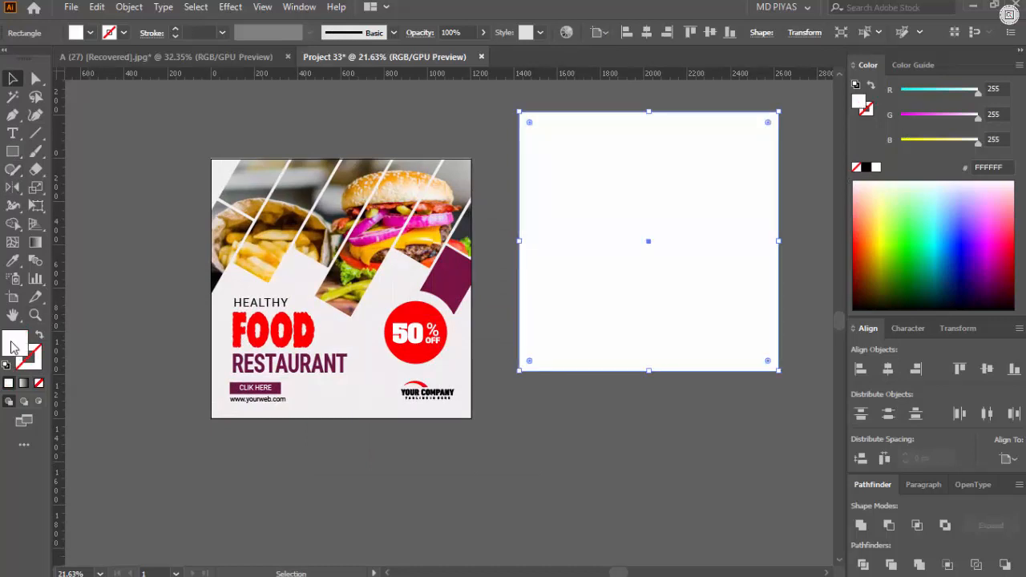
- Align the white square to the artboard and use it as a clipping mask for the whole banner
{"action": "left_click", "coordinate": [916, 369]}
{"action": "left_click", "coordinate": [987, 369]}
{"action": "key", "text": "ctrl+a"}
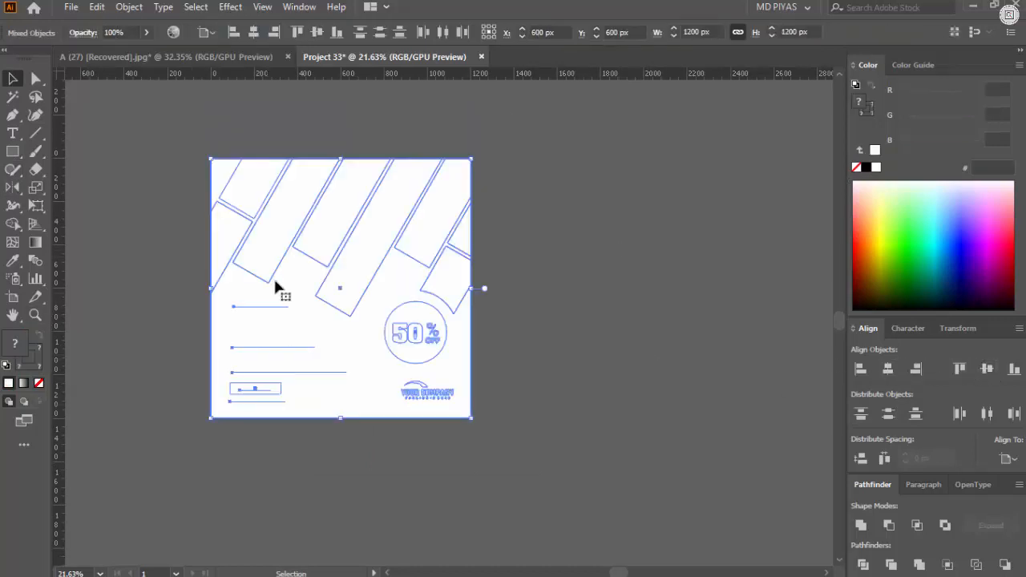
{"action": "right_click", "coordinate": [283, 404]}
{"action": "left_click", "coordinate": [377, 407]}
{"action": "left_click", "coordinate": [380, 433]}
{"action": "left_click", "coordinate": [366, 290]}
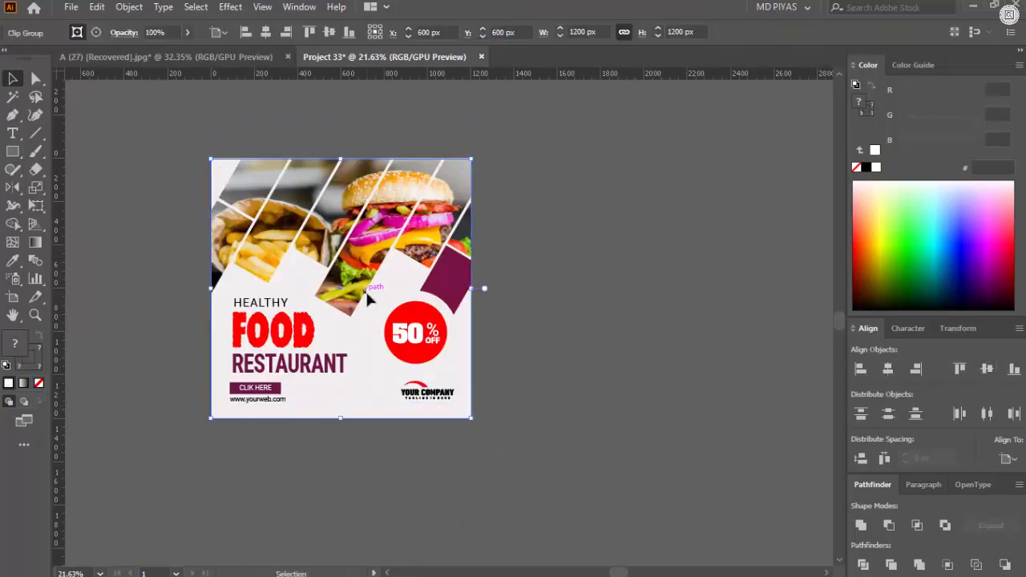
- Recolour the purple shape above the discount badge red by sampling the 50% OFF circle with the Eyedropper
{"action": "key", "text": "f"}
{"action": "key", "text": "f"}
{"action": "key", "text": "z"}
{"action": "left_click_drag", "start_coordinate": [465, 337], "coordinate": [510, 283]}
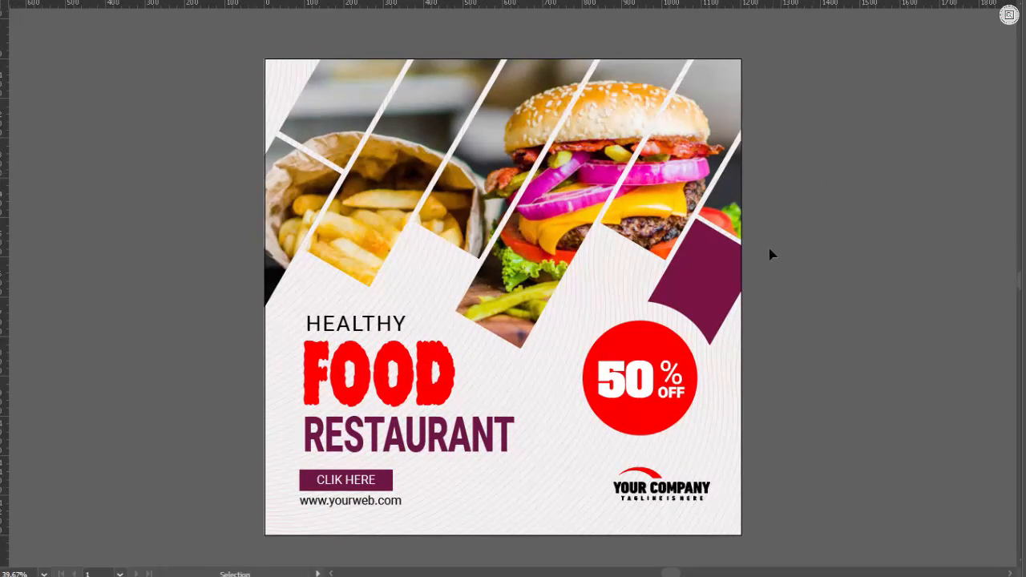
{"action": "key", "text": "i"}
{"action": "left_click", "coordinate": [641, 341]}
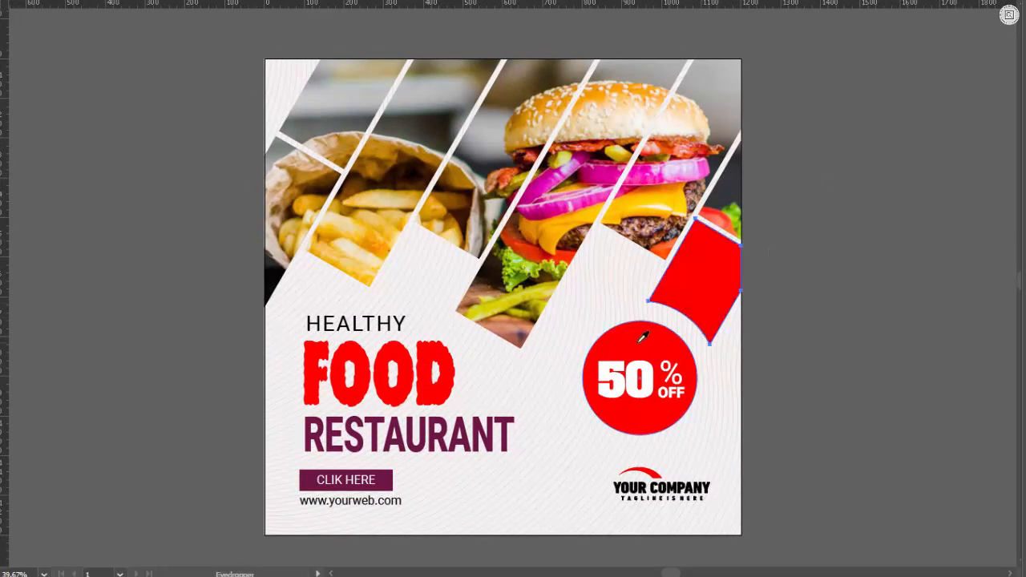
{"action": "left_click_drag", "start_coordinate": [823, 266], "coordinate": [615, 337]}
{"action": "left_click_drag", "start_coordinate": [594, 327], "coordinate": [705, 289]}
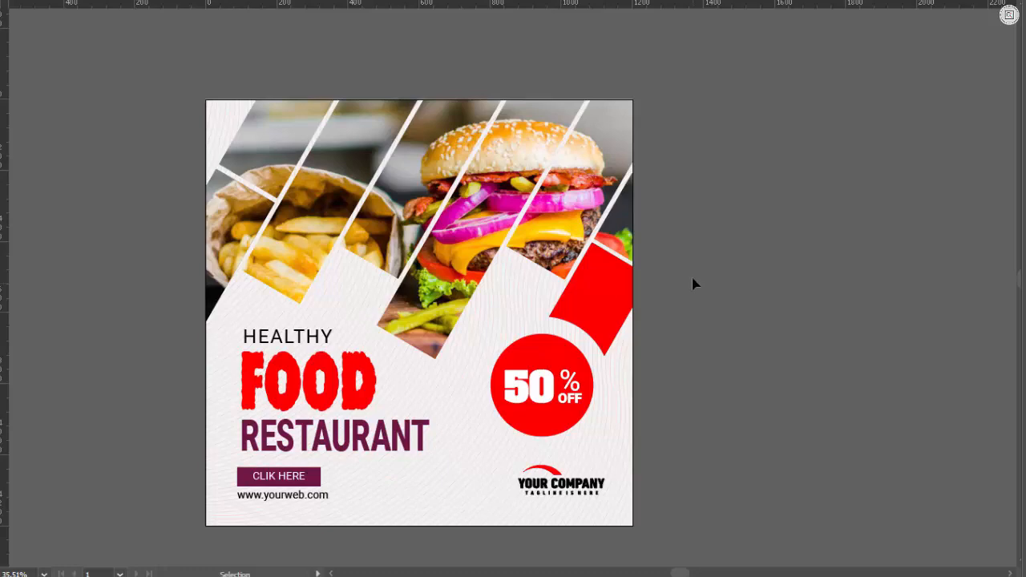
{"action": "key", "text": "f"}
{"action": "left_click_drag", "start_coordinate": [715, 346], "coordinate": [557, 321]}
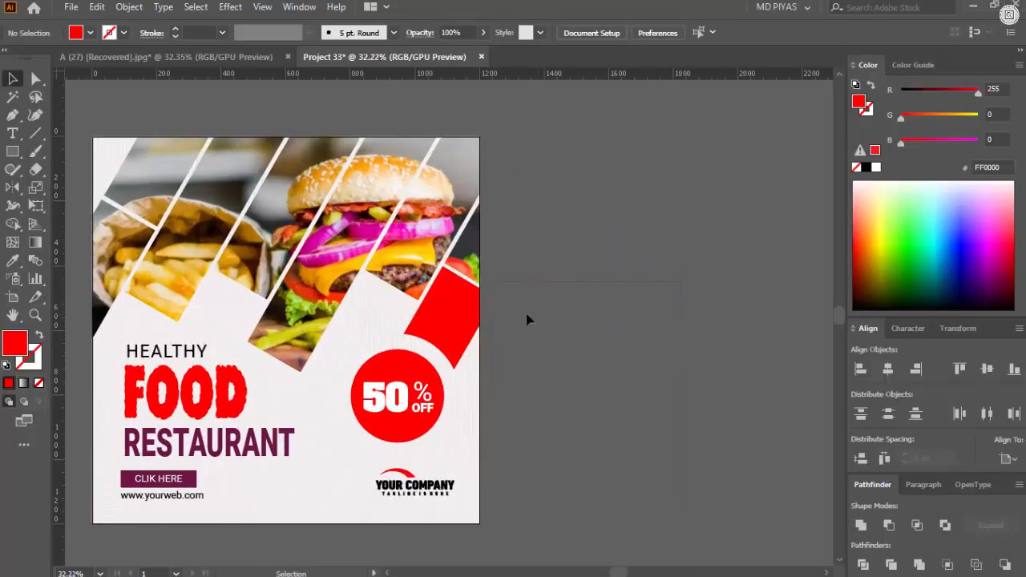
- Isolate the nested groups down to the red shape above the discount circle and delete that shape
{"action": "double_click", "coordinate": [459, 308]}
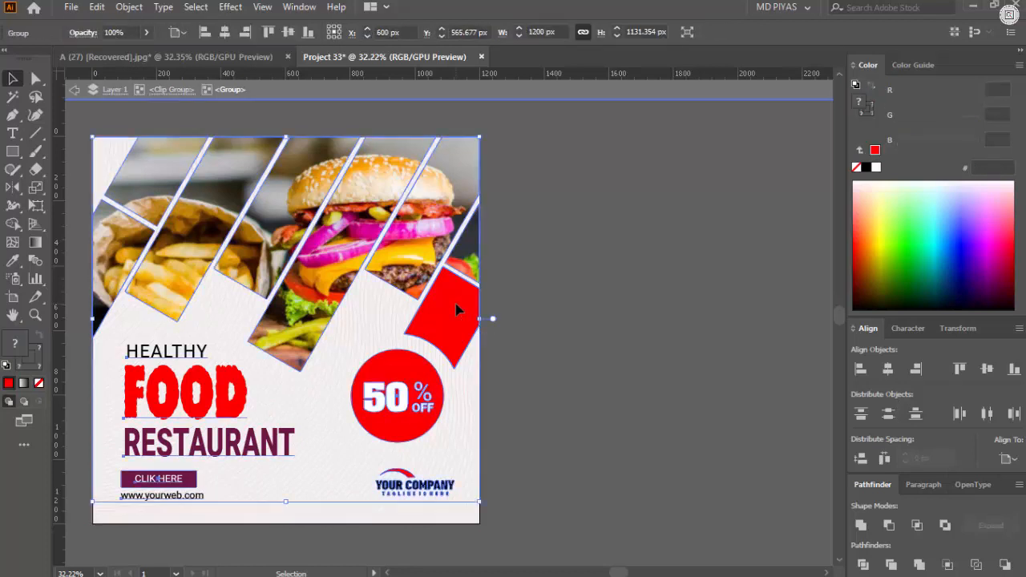
{"action": "double_click", "coordinate": [455, 307]}
{"action": "left_click", "coordinate": [455, 308]}
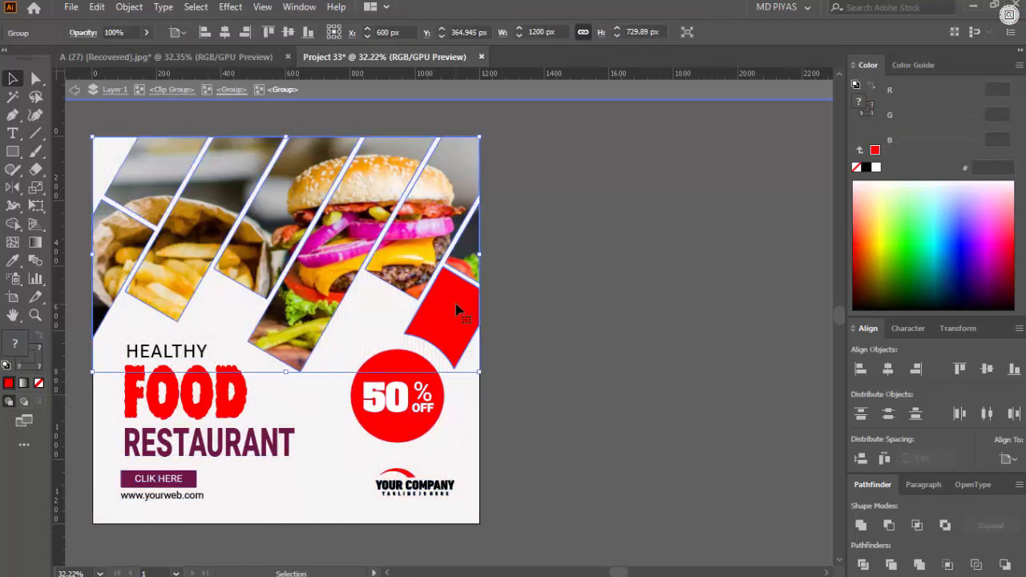
{"action": "left_click_drag", "start_coordinate": [567, 275], "coordinate": [657, 287]}
{"action": "double_click", "coordinate": [546, 308]}
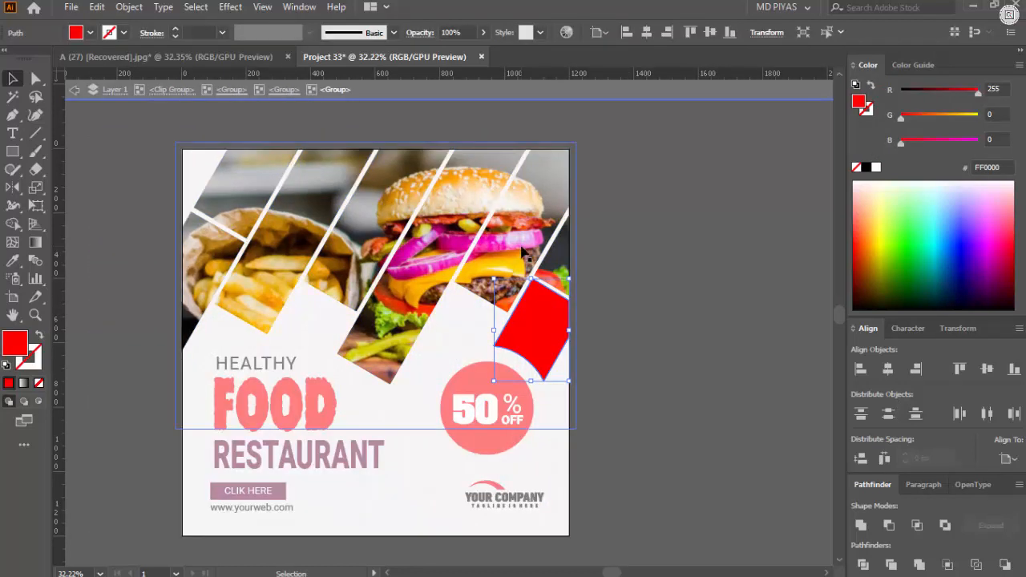
{"action": "double_click", "coordinate": [522, 249]}
{"action": "double_click", "coordinate": [544, 312]}
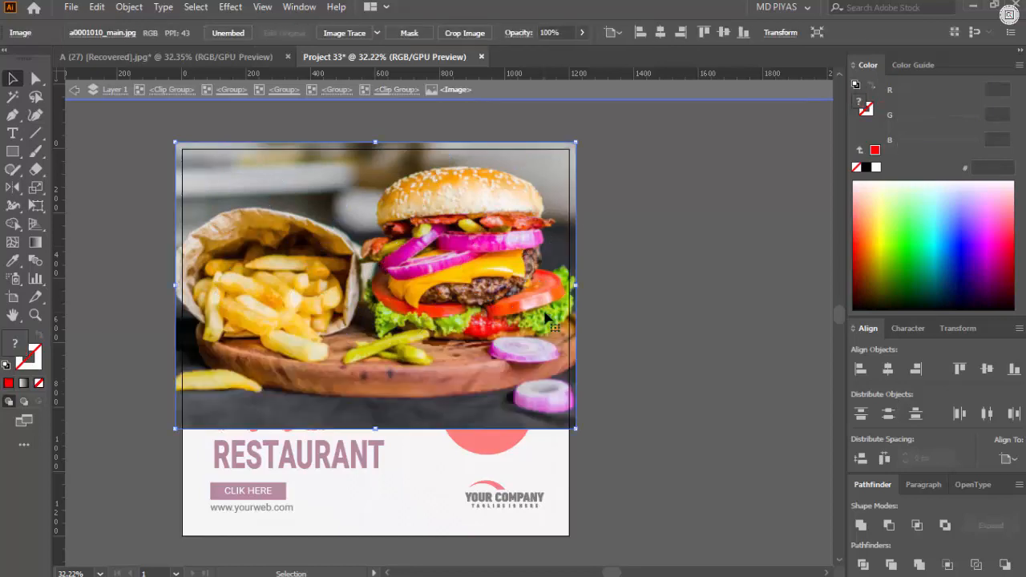
{"action": "left_click", "coordinate": [396, 90]}
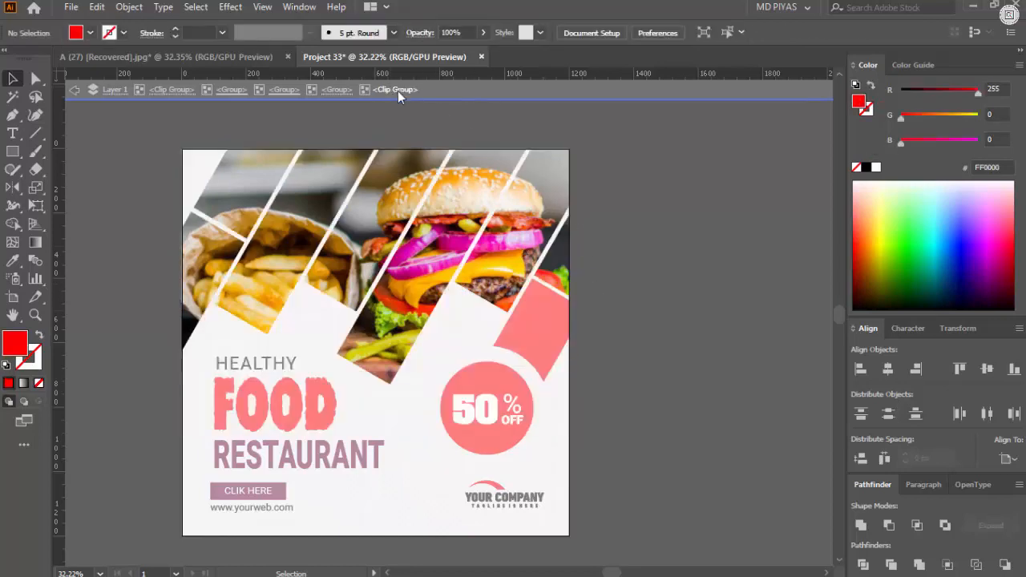
{"action": "left_click", "coordinate": [340, 91]}
{"action": "left_click", "coordinate": [546, 320]}
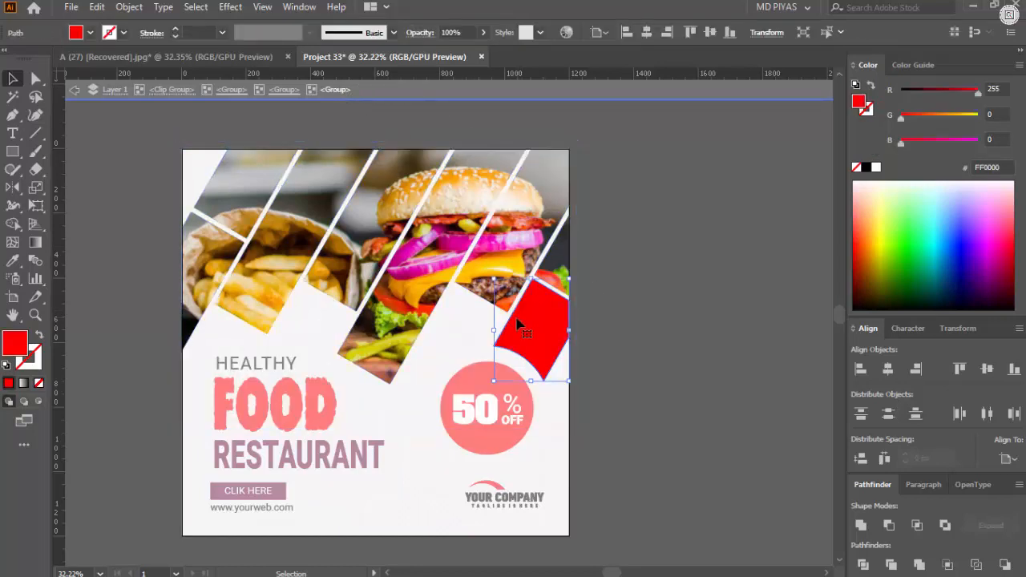
{"action": "key", "text": "Delete"}
- Try to release the compound path that masks the burger photo inside its isolated clip group
{"action": "left_click", "coordinate": [550, 293]}
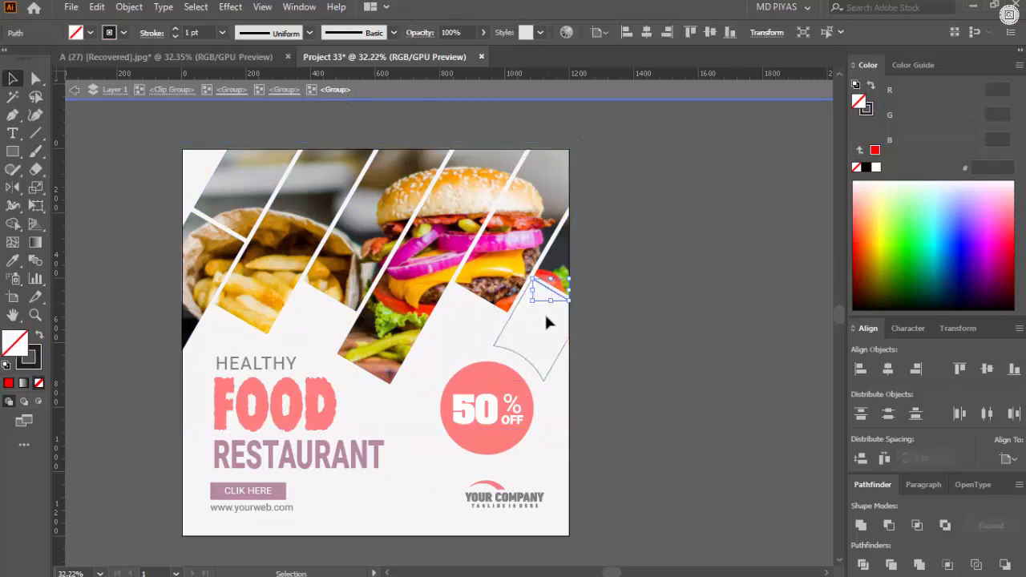
{"action": "left_click", "coordinate": [519, 303]}
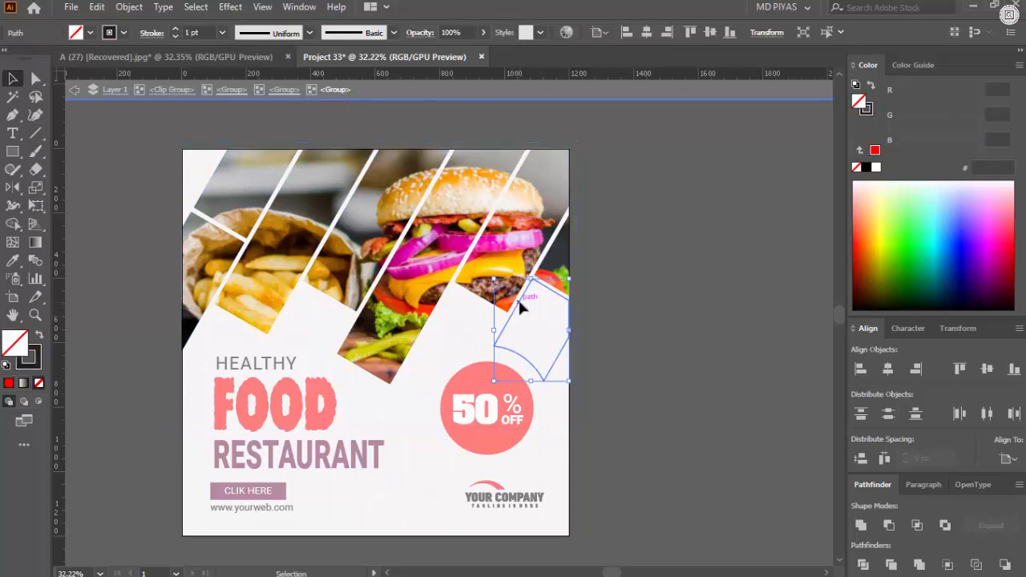
{"action": "double_click", "coordinate": [512, 257]}
{"action": "left_click", "coordinate": [511, 256]}
{"action": "left_click", "coordinate": [487, 227]}
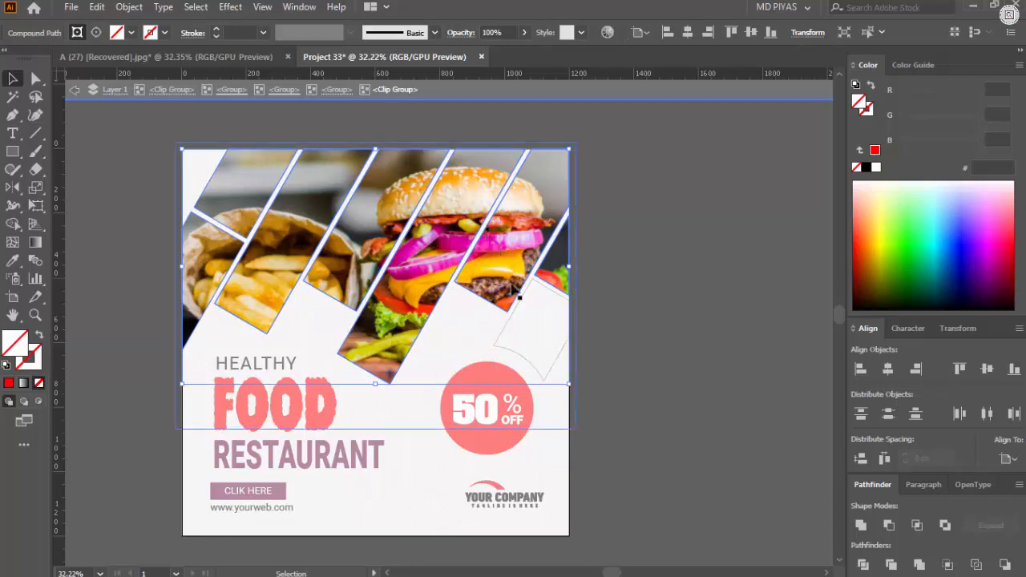
{"action": "right_click", "coordinate": [483, 228]}
{"action": "left_click", "coordinate": [543, 351]}
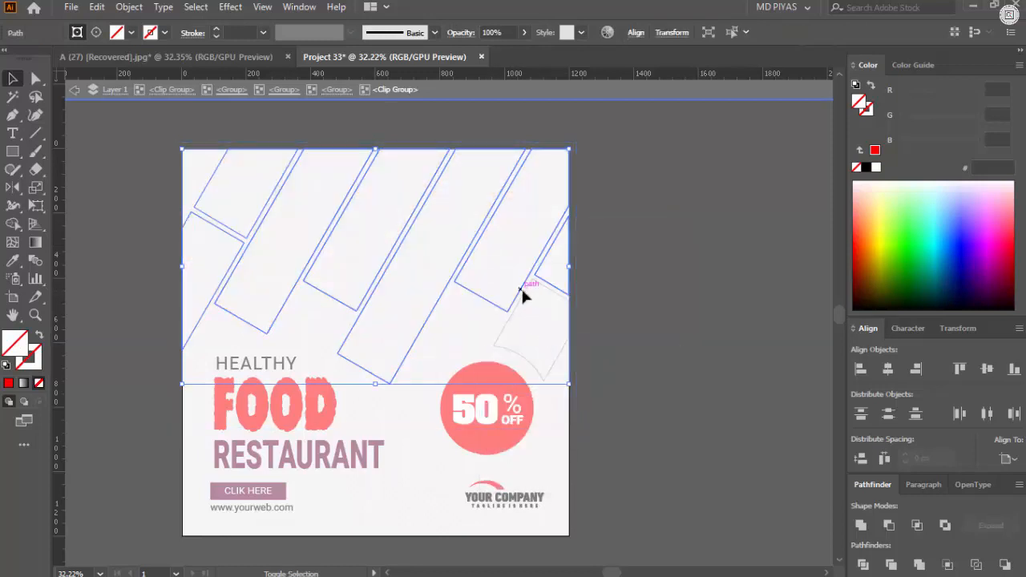
{"action": "double_click", "coordinate": [522, 290]}
{"action": "double_click", "coordinate": [615, 293]}
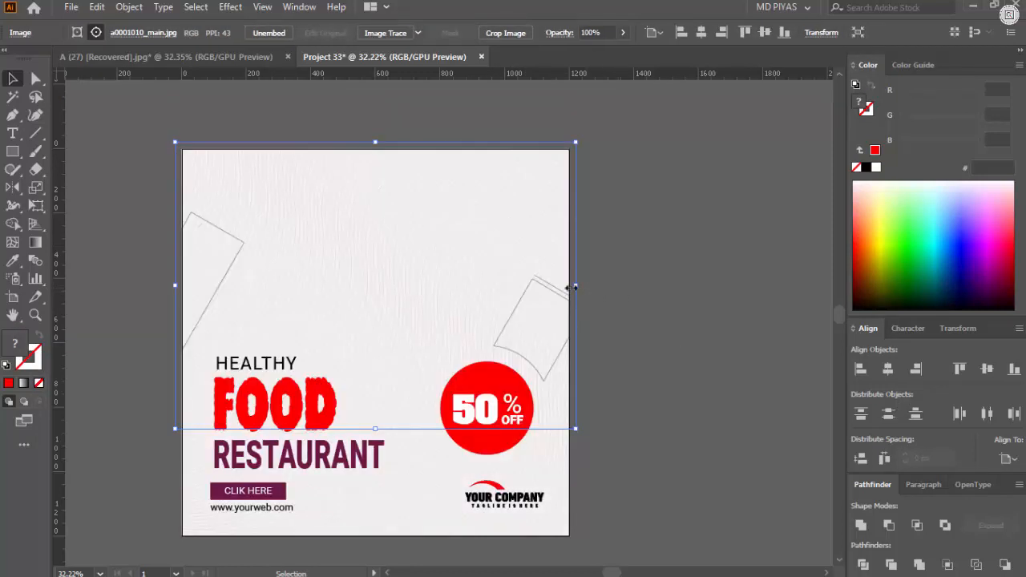
- Undo the recent edits back to the banner before the white square, clipping mask and red recolouring
{"action": "key", "text": "ctrl+z"}
{"action": "key", "text": "ctrl+z"}
{"action": "key", "text": "ctrl+z"}
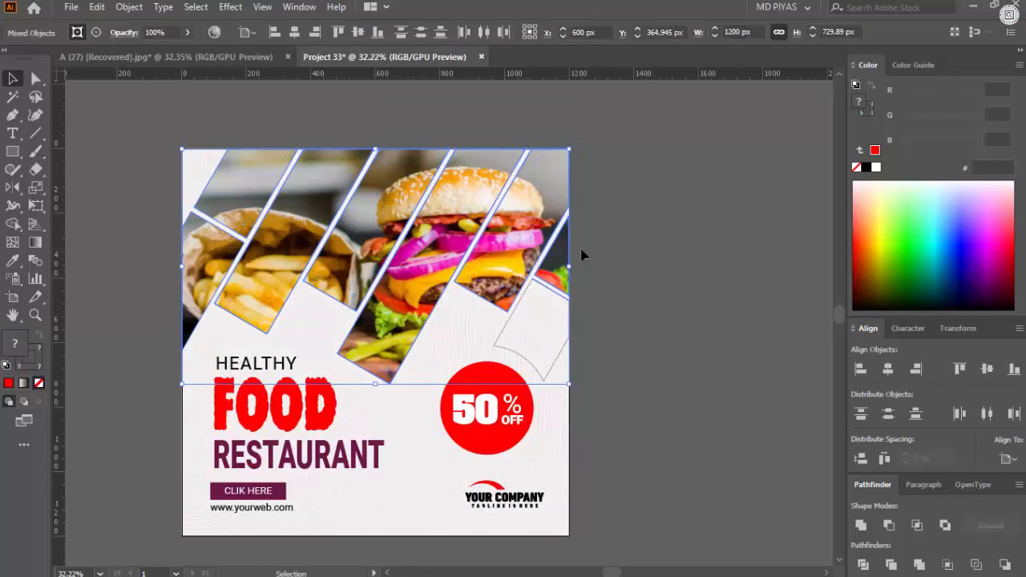
{"action": "left_click", "coordinate": [646, 268]}
{"action": "scroll", "coordinate": [571, 311], "scroll_direction": "down", "scroll_amount": 1}
{"action": "scroll", "coordinate": [570, 312], "scroll_direction": "up", "scroll_amount": 3}
{"action": "key", "text": "ctrl+z"}
{"action": "key", "text": "ctrl+z"}
{"action": "key", "text": "ctrl+z"}
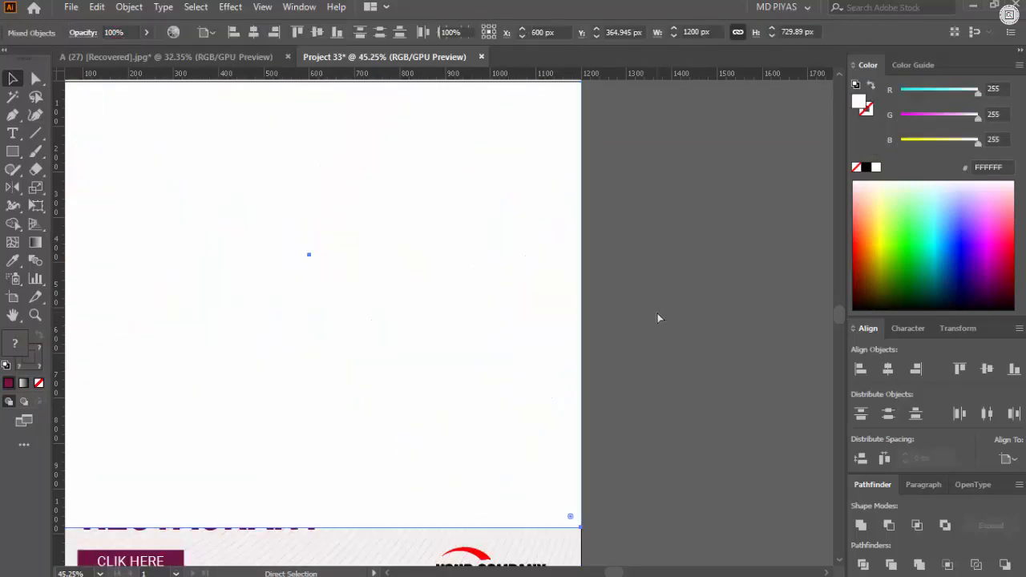
{"action": "scroll", "coordinate": [611, 311], "scroll_direction": "down", "scroll_amount": 3}
{"action": "left_click", "coordinate": [572, 245]}
{"action": "mouse_move", "coordinate": [617, 311]}
{"action": "left_mouse_down"}
{"action": "mouse_move", "coordinate": [510, 309]}
{"action": "mouse_move", "coordinate": [603, 306]}
{"action": "left_mouse_up"}
- Examine the restored banner up close and as a whole in full-screen mode
{"action": "key", "text": "f"}
{"action": "key", "text": "f"}
{"action": "left_click_drag", "start_coordinate": [380, 247], "coordinate": [485, 325]}
{"action": "left_click_drag", "start_coordinate": [467, 288], "coordinate": [505, 346]}
{"action": "left_click_drag", "start_coordinate": [553, 299], "coordinate": [586, 311]}
{"action": "scroll", "coordinate": [587, 310], "scroll_direction": "down", "scroll_amount": 3}
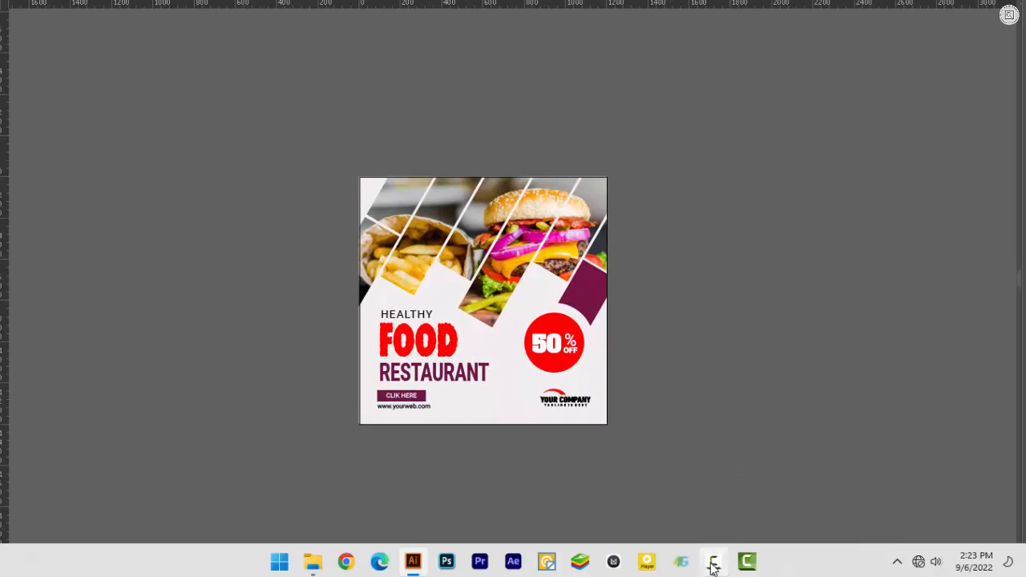
{"action": "left_click", "coordinate": [713, 567]}
{"action": "left_click", "coordinate": [672, 479]}
{"action": "left_click_drag", "start_coordinate": [573, 312], "coordinate": [650, 313]}
{"action": "left_click_drag", "start_coordinate": [570, 331], "coordinate": [508, 322]}
- Ungroup the banner artwork so its parts can be selected separately
{"action": "left_click", "coordinate": [518, 375]}
{"action": "left_click_drag", "start_coordinate": [564, 298], "coordinate": [503, 122]}
{"action": "right_click", "coordinate": [517, 375]}
{"action": "left_click", "coordinate": [586, 229]}
{"action": "left_click", "coordinate": [507, 373]}
{"action": "key", "text": "ctrl+z"}
{"action": "right_click", "coordinate": [525, 363]}
{"action": "left_click", "coordinate": [593, 224]}
{"action": "left_click", "coordinate": [676, 263]}
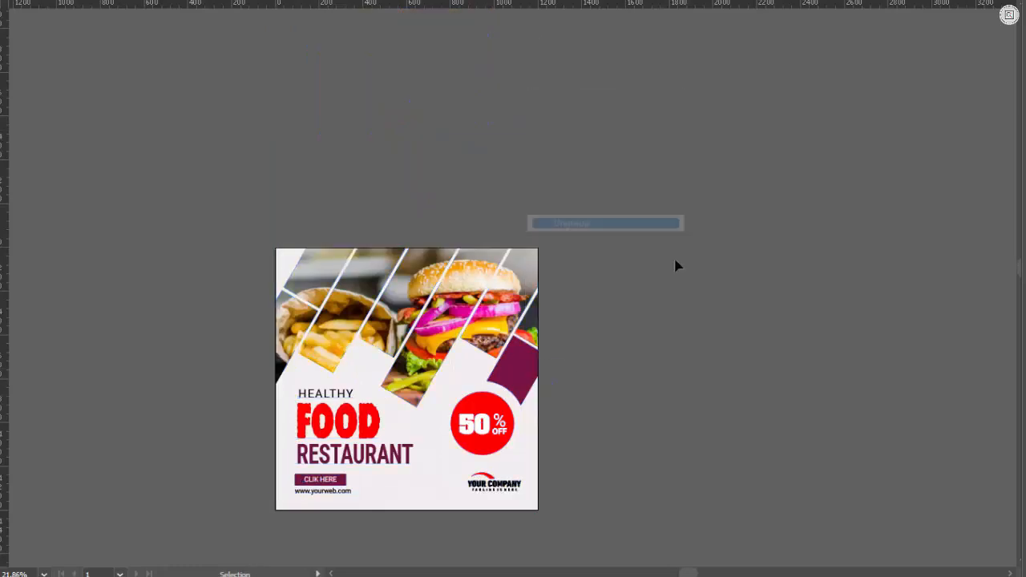
- Move the masked food photo together with the purple shape to the empty area above the artboard
{"action": "left_click", "coordinate": [525, 367]}
{"action": "left_click_drag", "start_coordinate": [525, 367], "coordinate": [513, 136]}
{"action": "left_click_drag", "start_coordinate": [514, 138], "coordinate": [496, 239]}
{"action": "left_click_drag", "start_coordinate": [464, 181], "coordinate": [513, 182]}
{"action": "left_click", "coordinate": [629, 250]}
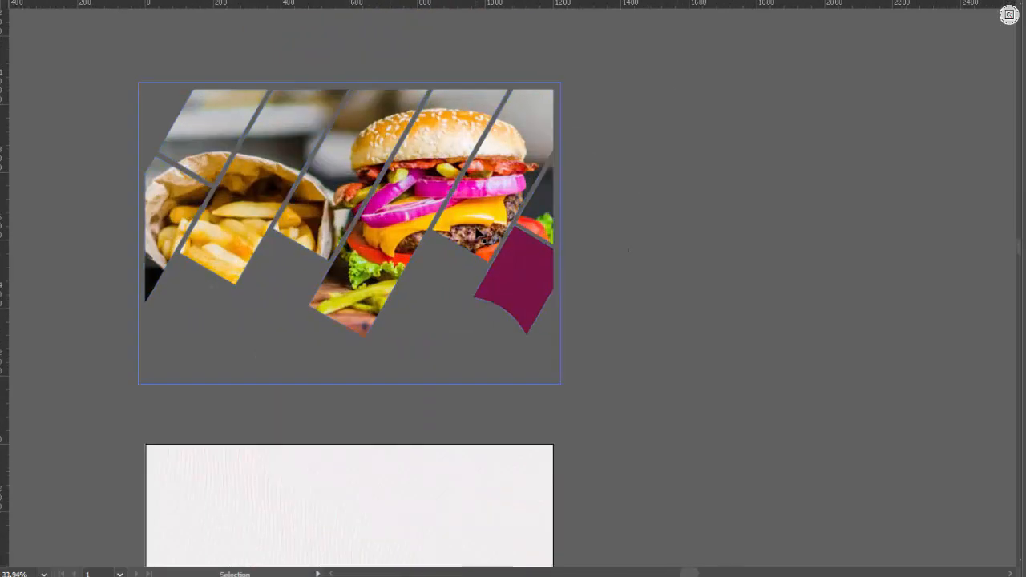
- Separate the photo from the purple shape and release the photo's clipping mask
{"action": "right_click", "coordinate": [477, 226]}
{"action": "left_click", "coordinate": [559, 355]}
{"action": "right_click", "coordinate": [478, 183]}
{"action": "left_click", "coordinate": [562, 313]}
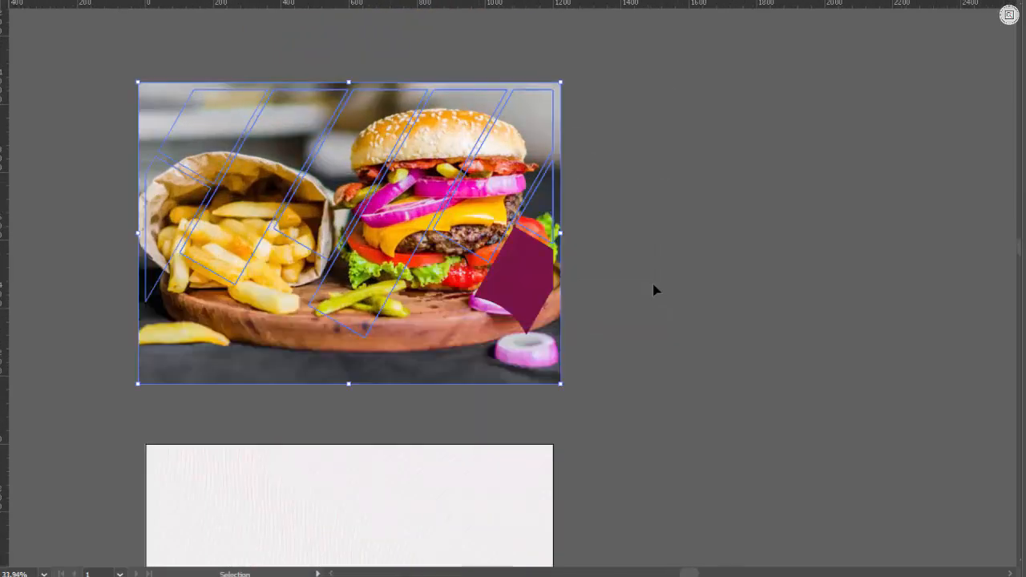
{"action": "left_click", "coordinate": [654, 291]}
- Give the slanted-strip compound path over the photo a black stroke
{"action": "key", "text": "ctrl+c"}
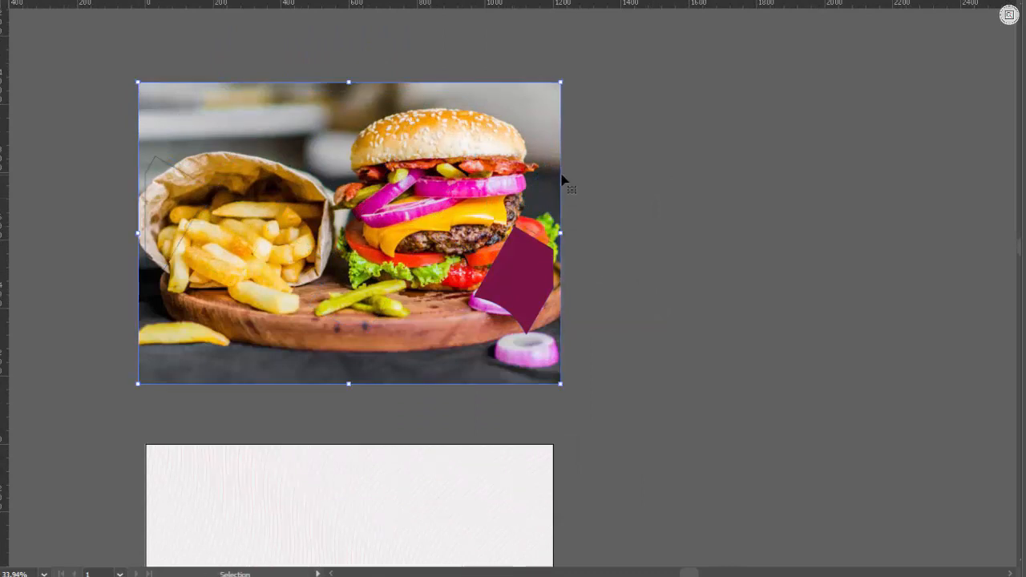
{"action": "left_click", "coordinate": [629, 191]}
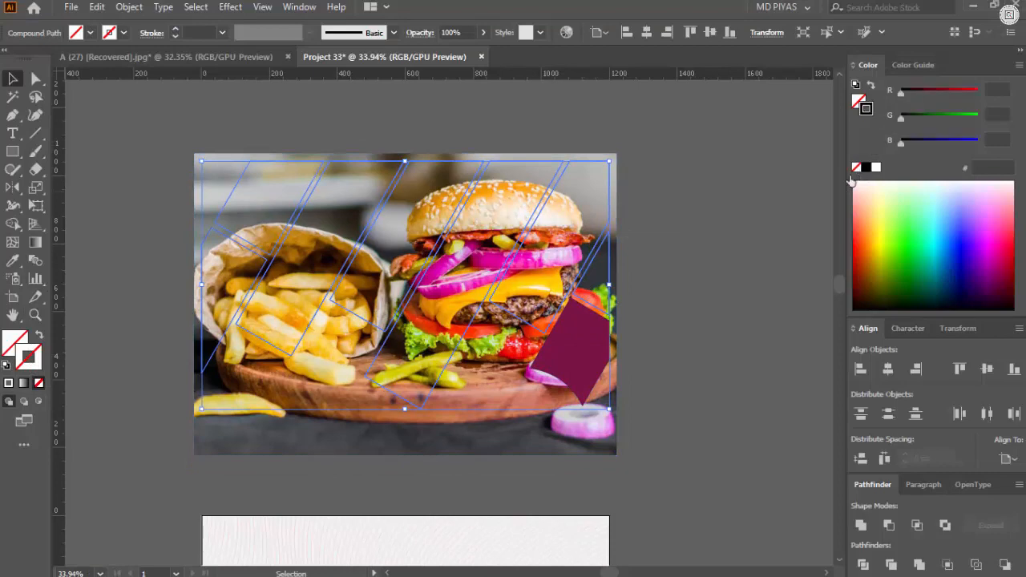
{"action": "left_click", "coordinate": [637, 326]}
- Delete the purple filled shape covering the lower corner of the burger photo
{"action": "scroll", "coordinate": [637, 325], "scroll_direction": "up", "scroll_amount": 3}
{"action": "left_click", "coordinate": [565, 313]}
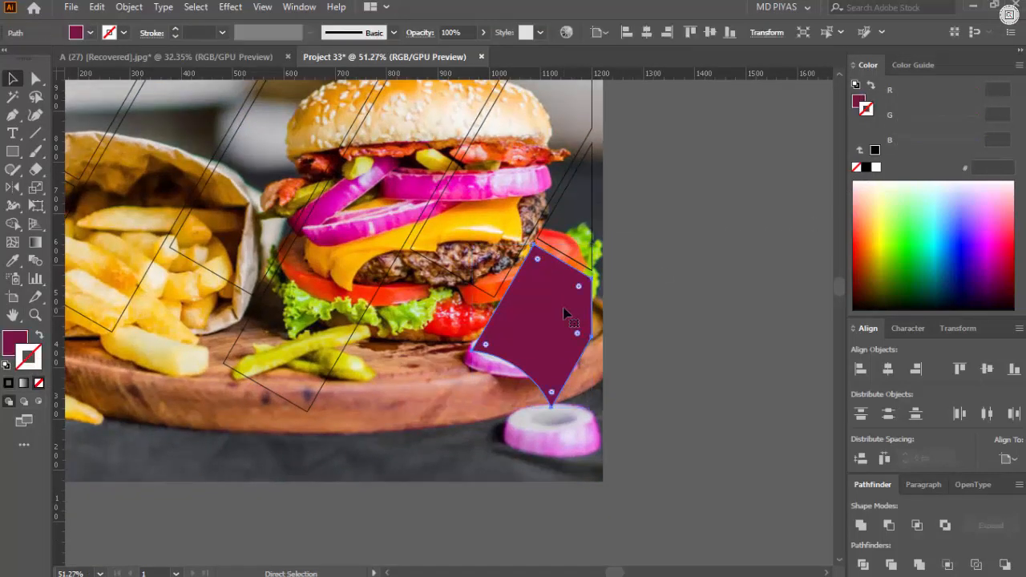
{"action": "key", "text": "ctrl+x"}
- Release the slanted-strip compound path over the burger photo into separate outlines
{"action": "left_click", "coordinate": [571, 271]}
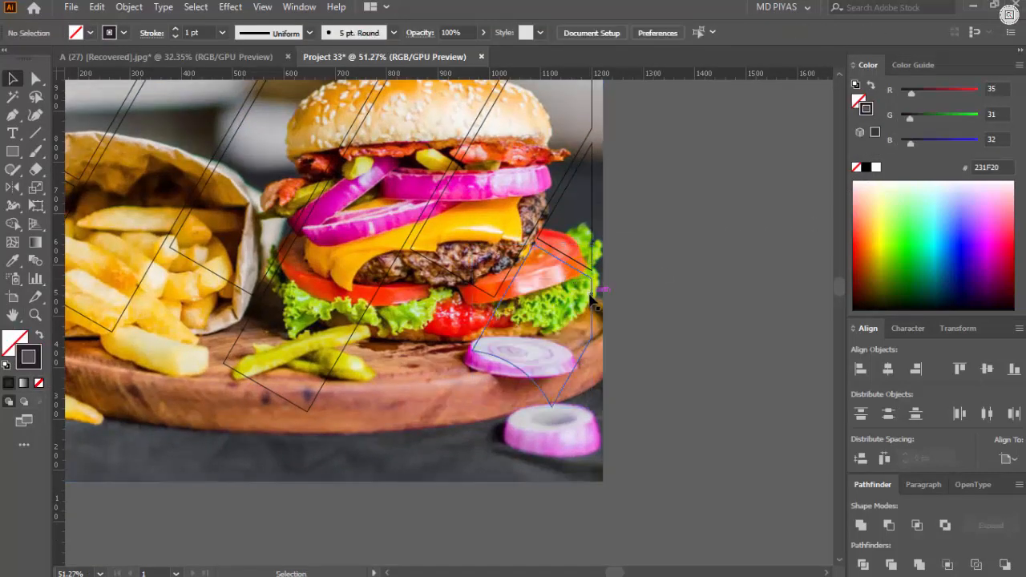
{"action": "right_click", "coordinate": [600, 216]}
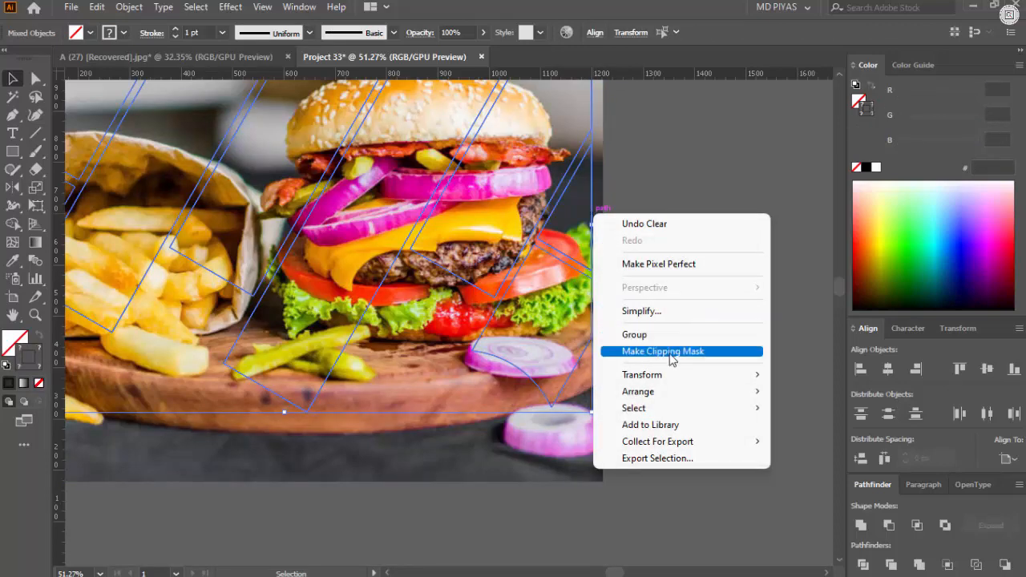
{"action": "left_click", "coordinate": [663, 220]}
{"action": "right_click", "coordinate": [566, 173]}
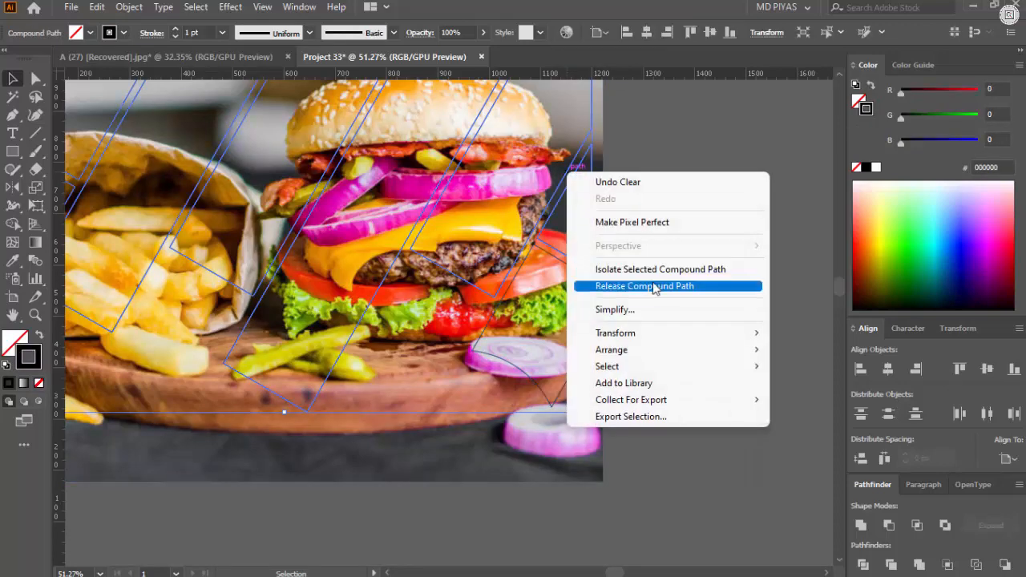
{"action": "left_click", "coordinate": [656, 286]}
{"action": "left_click", "coordinate": [651, 281]}
{"action": "left_click", "coordinate": [588, 218]}
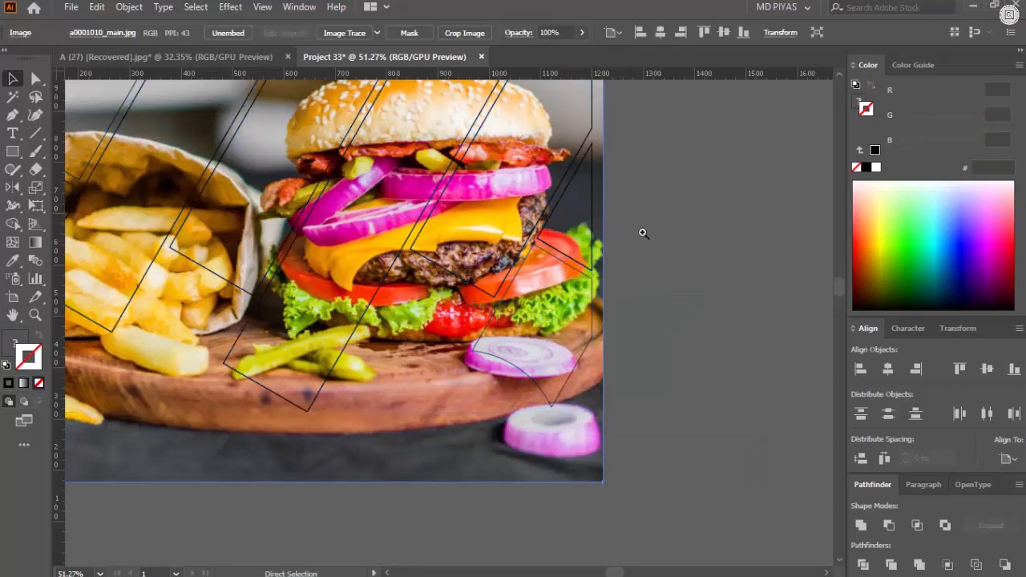
- Combine the separate slanted-strip outlines over the burger photo into a single compound path
{"action": "scroll", "coordinate": [643, 232], "scroll_direction": "down", "scroll_amount": 5}
{"action": "left_click", "coordinate": [555, 267]}
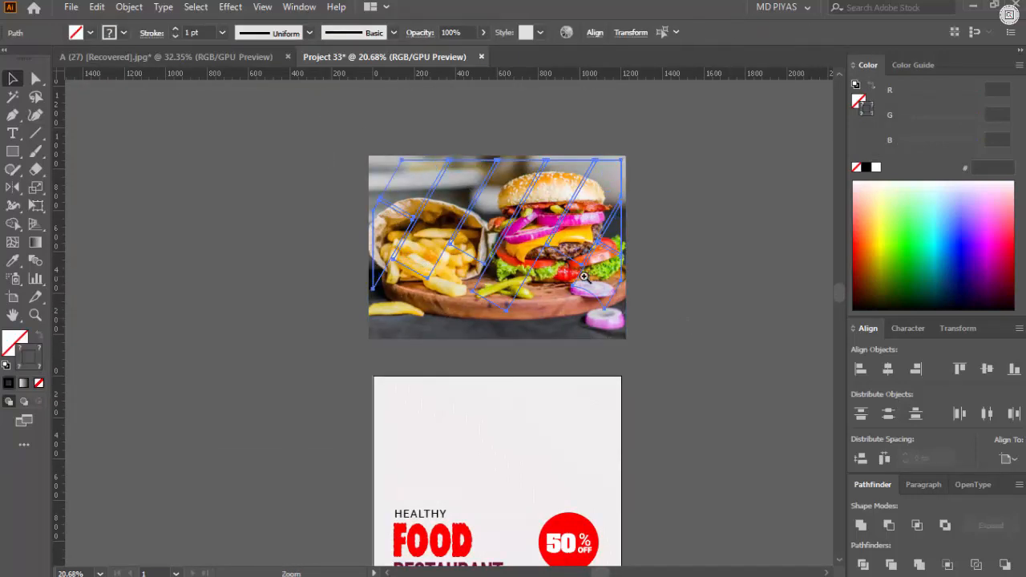
{"action": "scroll", "coordinate": [594, 276], "scroll_direction": "up", "scroll_amount": 3}
{"action": "right_click", "coordinate": [611, 234]}
{"action": "left_click", "coordinate": [694, 421]}
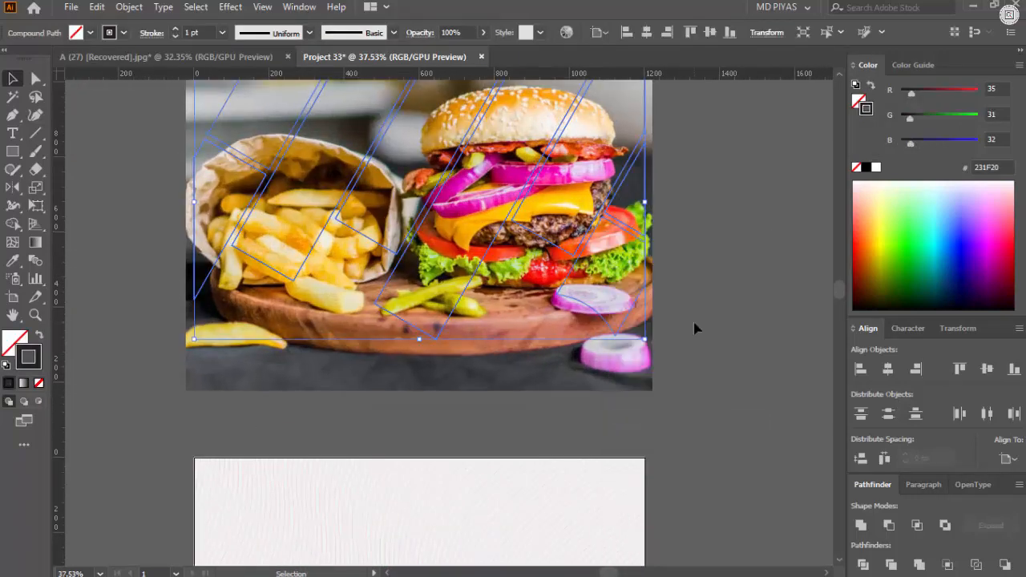
- Unlock all objects, then clip the burger photo with the slanted-strip compound path
{"action": "left_click", "coordinate": [695, 189]}
{"action": "key", "text": "ctrl+alt+2"}
{"action": "left_click_drag", "start_coordinate": [693, 173], "coordinate": [470, 261]}
{"action": "right_click", "coordinate": [476, 271]}
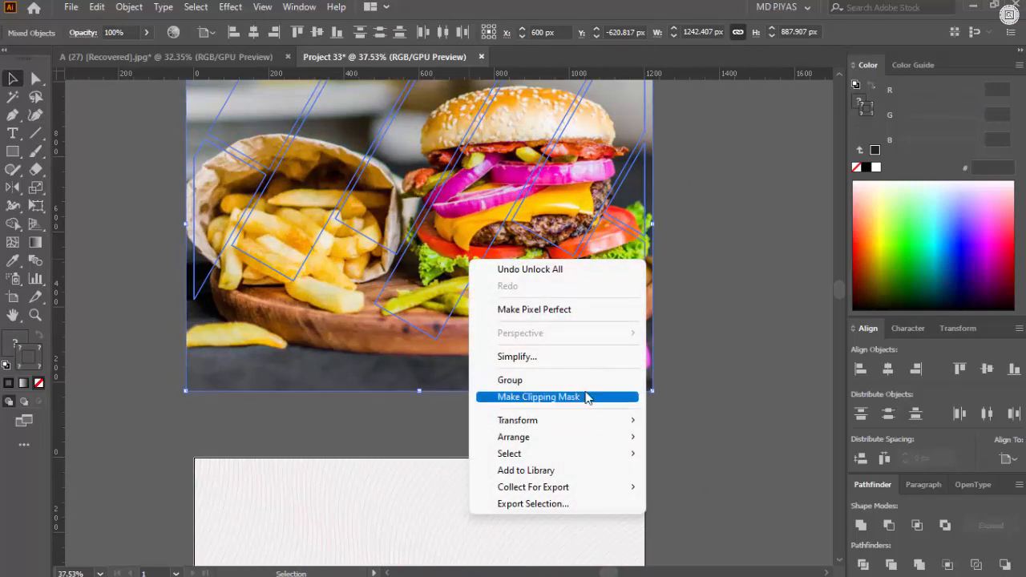
{"action": "left_click", "coordinate": [586, 396]}
- Align the strip-clipped burger photo to the top edge of the artboard and show the banner in full-screen mode
{"action": "scroll", "coordinate": [701, 312], "scroll_direction": "down", "scroll_amount": 3}
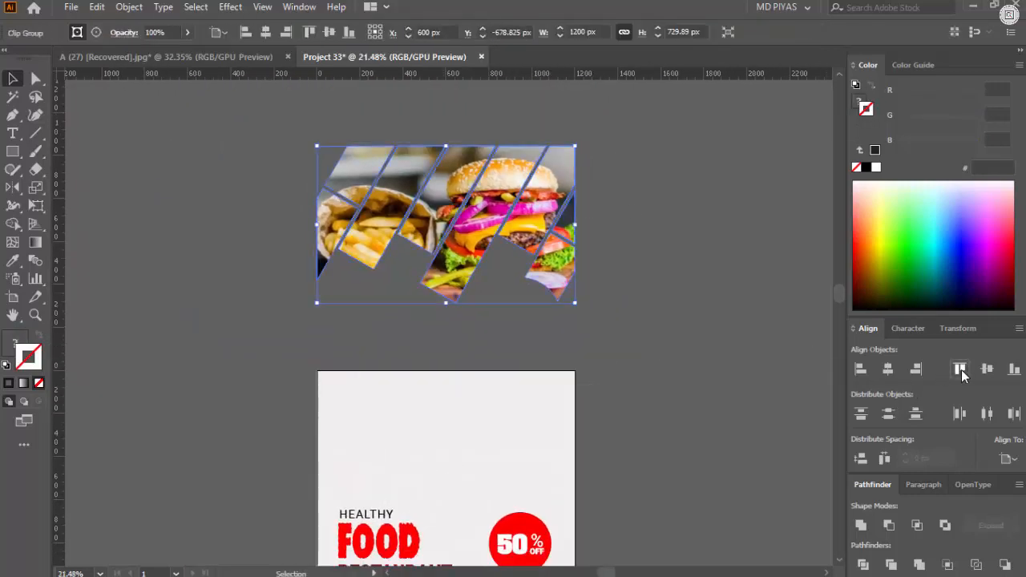
{"action": "left_click", "coordinate": [962, 369]}
{"action": "scroll", "coordinate": [658, 369], "scroll_direction": "up", "scroll_amount": 3}
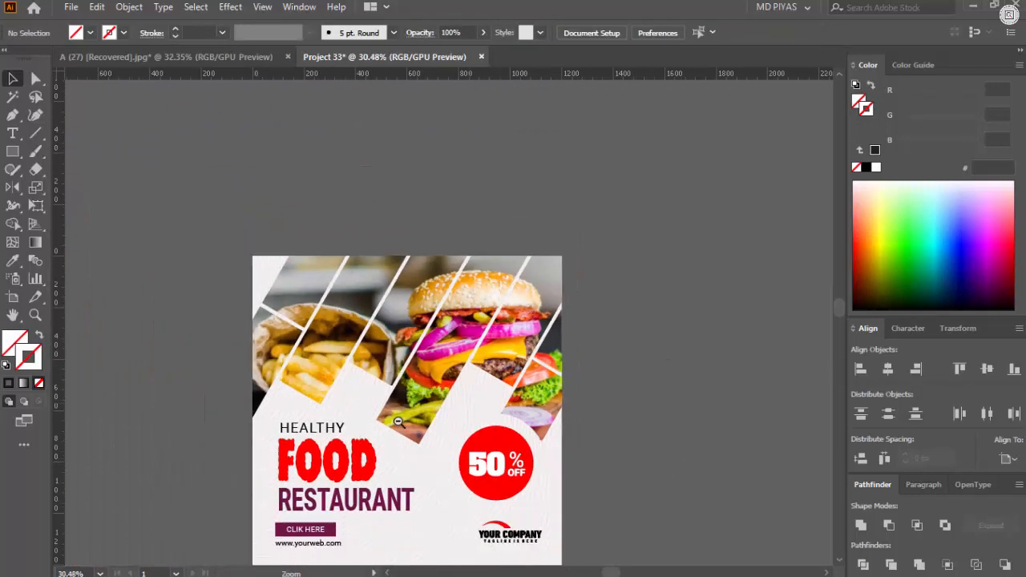
{"action": "left_click_drag", "start_coordinate": [399, 421], "coordinate": [378, 415]}
{"action": "left_click_drag", "start_coordinate": [427, 351], "coordinate": [563, 393]}
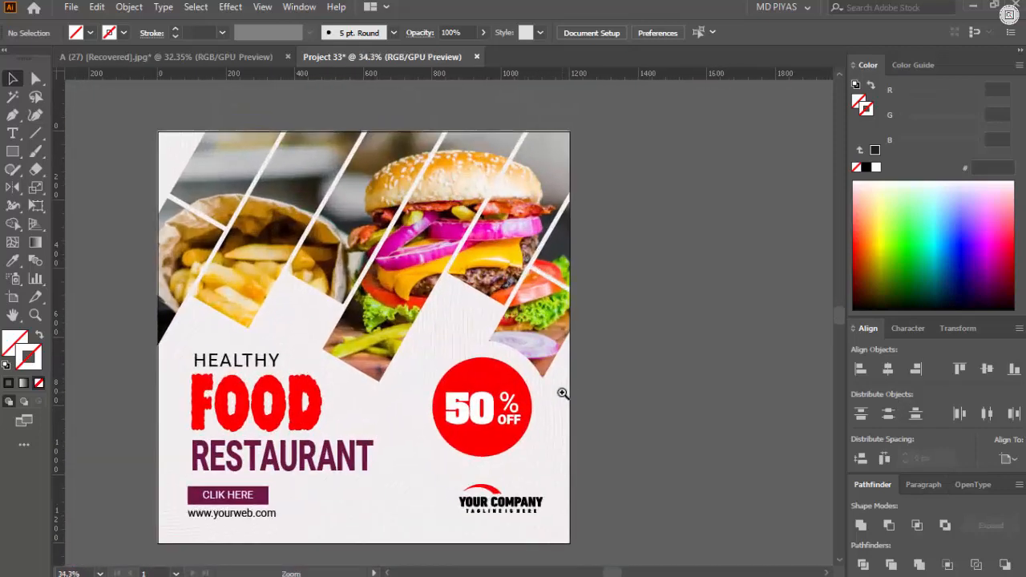
{"action": "key", "text": "f"}
{"action": "left_click_drag", "start_coordinate": [615, 294], "coordinate": [720, 305]}
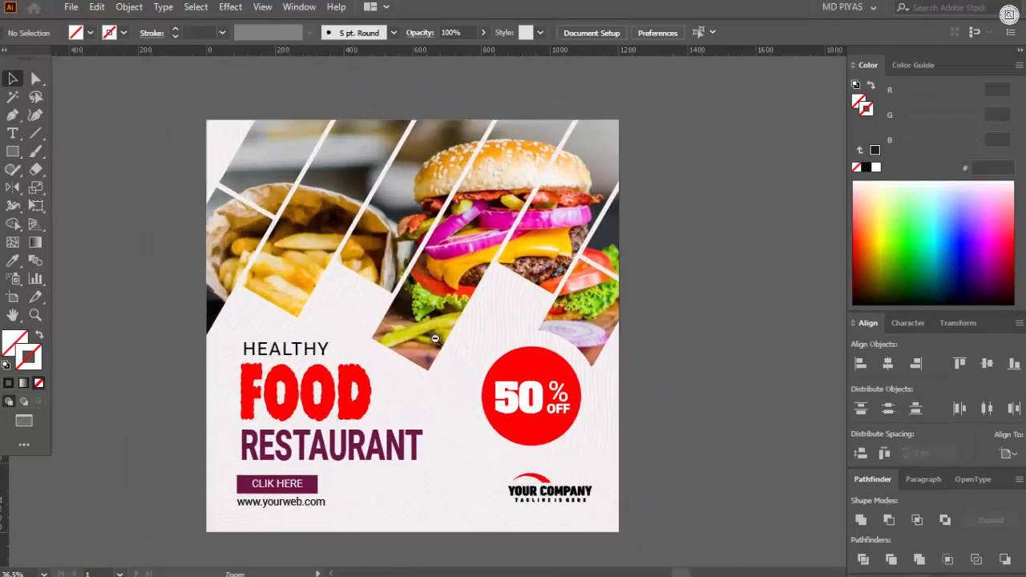
- Start a drop shadow on the clipped burger photo with preview on and 20% opacity
{"action": "left_click_drag", "start_coordinate": [437, 341], "coordinate": [427, 337]}
{"action": "left_click", "coordinate": [423, 319]}
{"action": "left_click", "coordinate": [240, 7]}
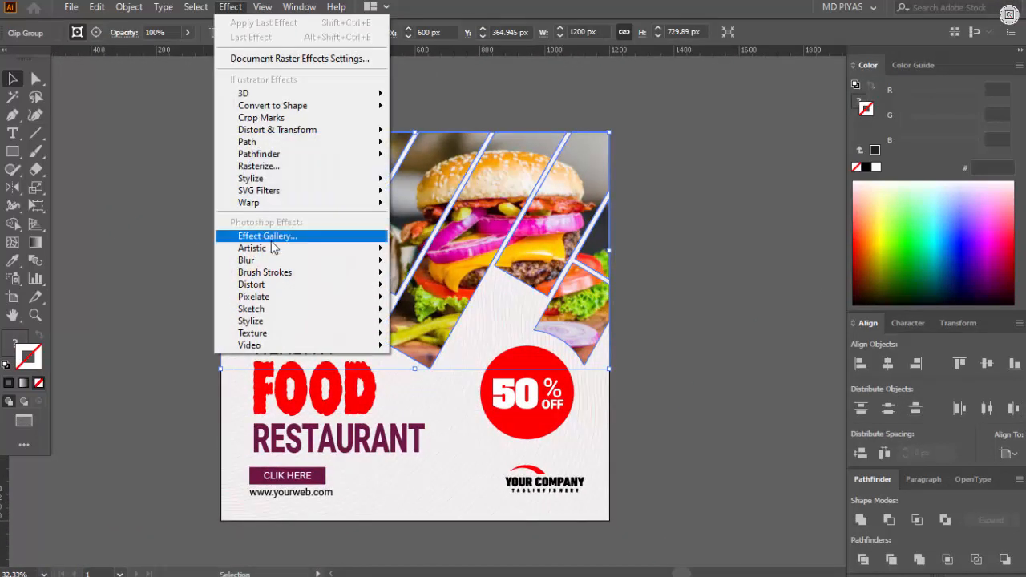
{"action": "mouse_move", "coordinate": [302, 178]}
{"action": "left_click", "coordinate": [422, 181]}
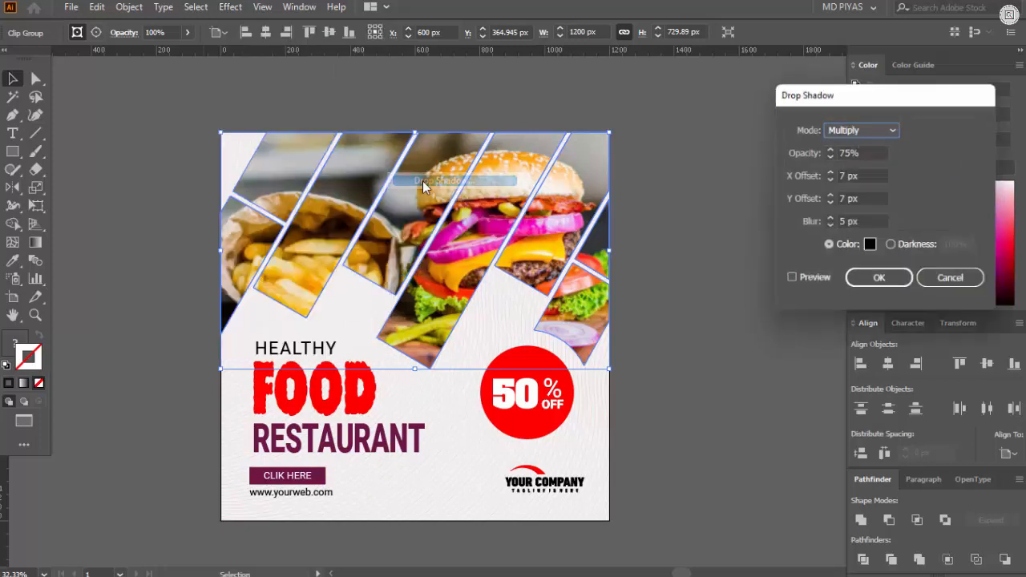
{"action": "left_click", "coordinate": [801, 281]}
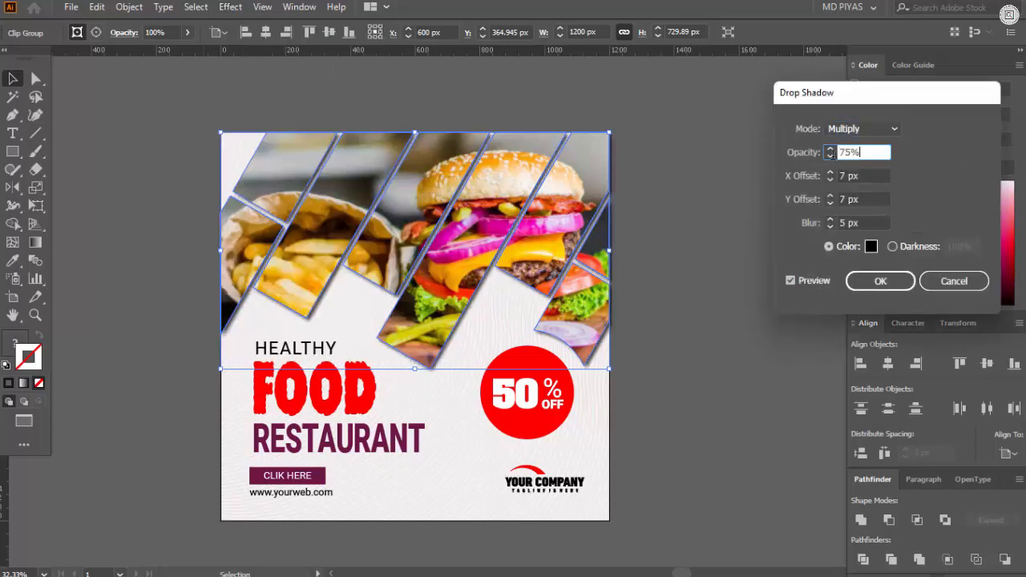
{"action": "key", "text": "ctrl+a"}
{"action": "type", "text": "20"}
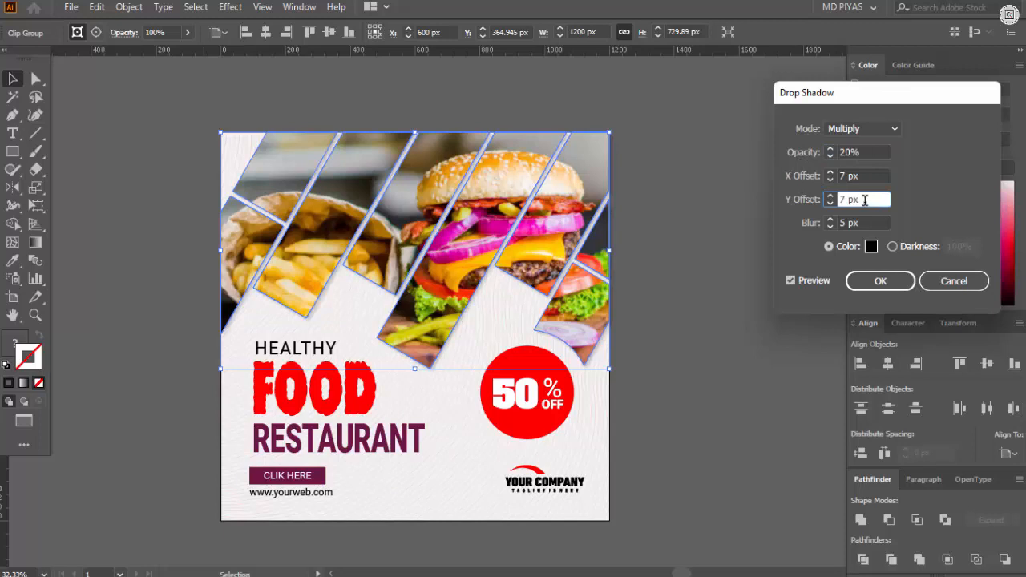
- Set the photo's drop shadow to Normal mode, 100% opacity, and 16 px for both X and Y offsets
{"action": "left_click", "coordinate": [861, 178]}
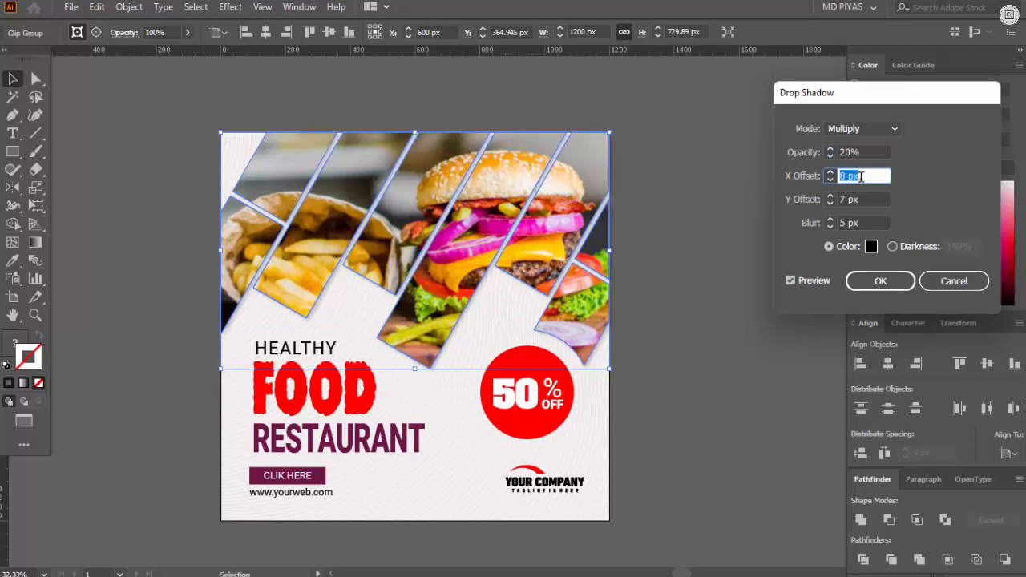
{"action": "key", "text": "shift+Tab"}
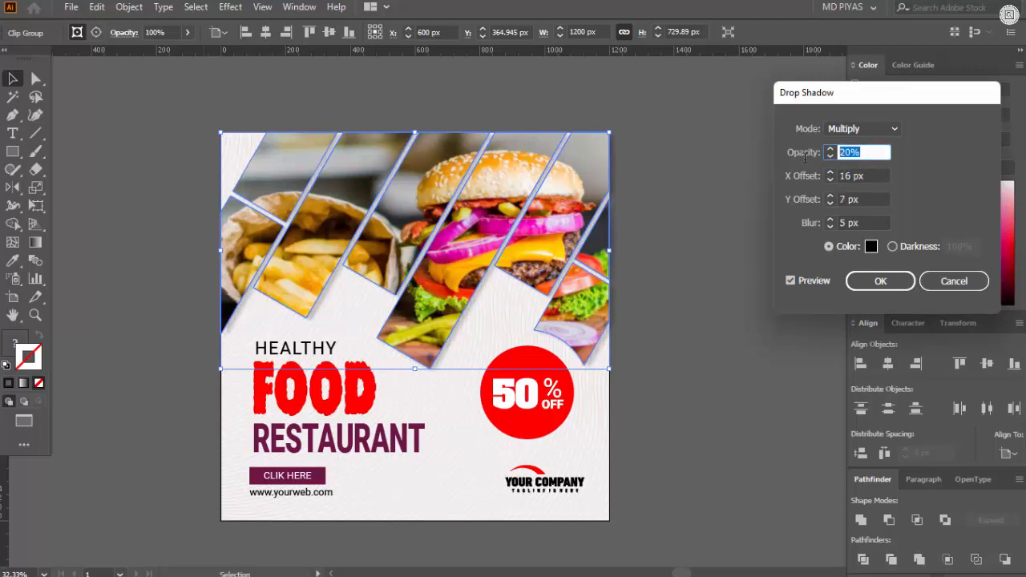
{"action": "type", "text": "100"}
{"action": "key", "text": "shift+Tab"}
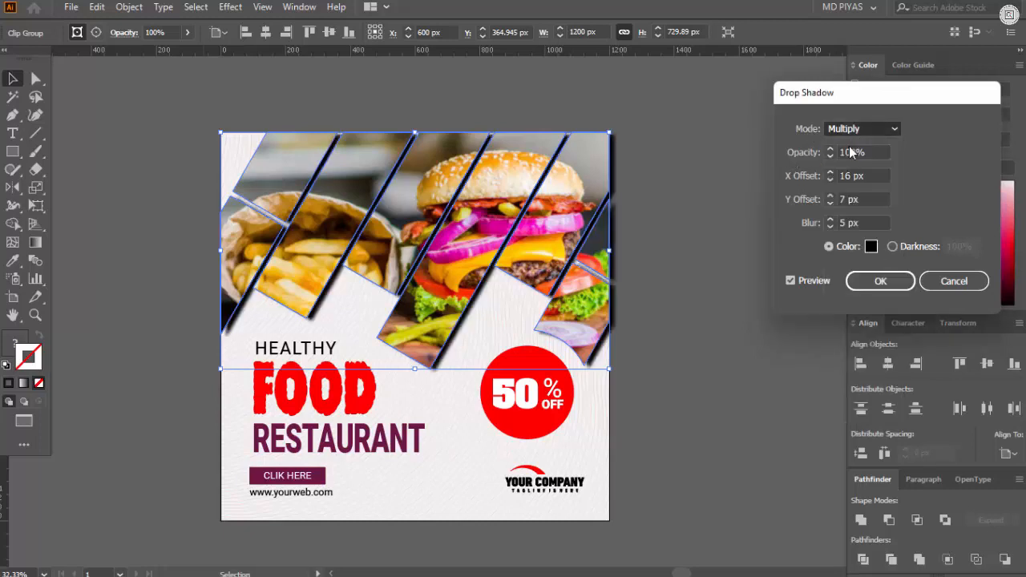
{"action": "left_click", "coordinate": [866, 199]}
{"action": "scroll", "coordinate": [866, 198], "scroll_direction": "up", "scroll_amount": 9}
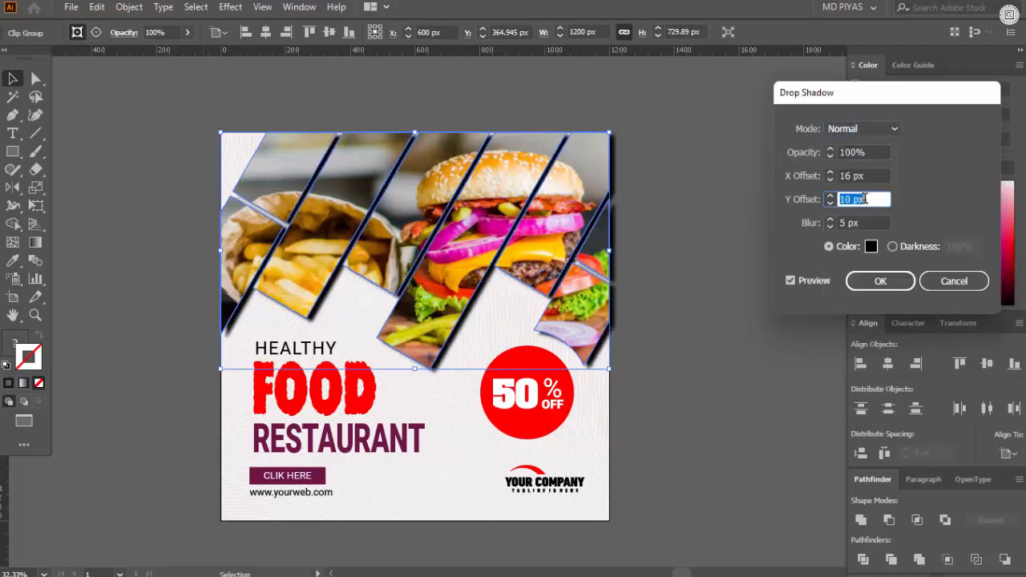
- Set the drop shadow's X offset to 4 px and its Y offset to 24 px
{"action": "left_click", "coordinate": [872, 175]}
{"action": "scroll", "coordinate": [870, 175], "scroll_direction": "down", "scroll_amount": 7}
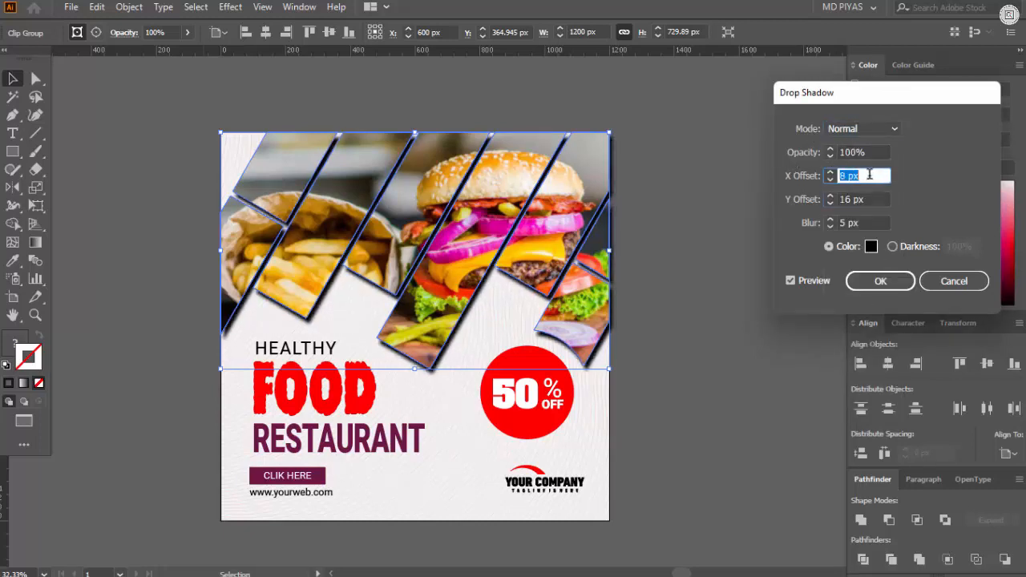
{"action": "scroll", "coordinate": [870, 175], "scroll_direction": "down", "scroll_amount": 6}
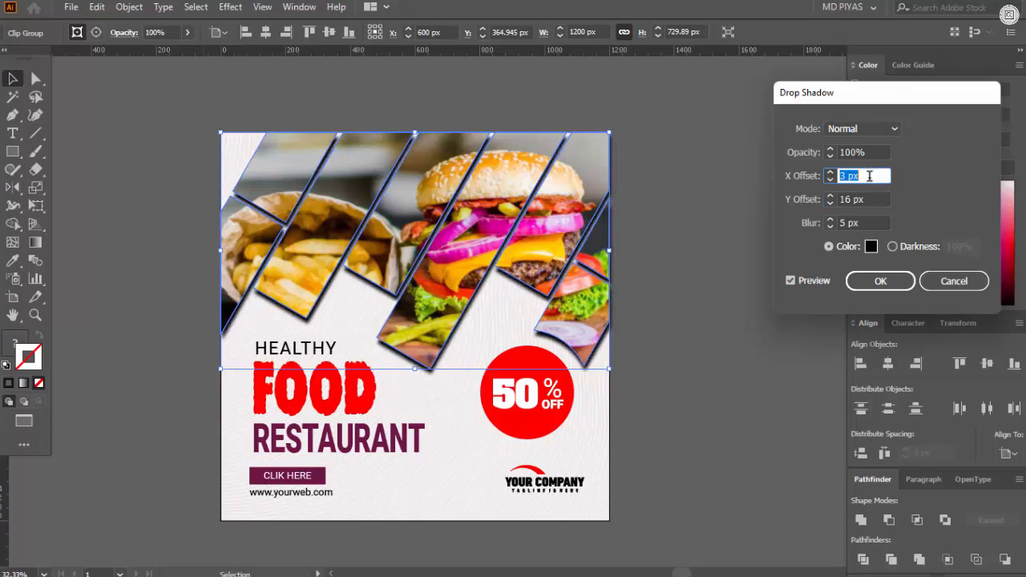
{"action": "left_click", "coordinate": [868, 196]}
{"action": "scroll", "coordinate": [868, 193], "scroll_direction": "up", "scroll_amount": 8}
{"action": "left_click", "coordinate": [869, 175]}
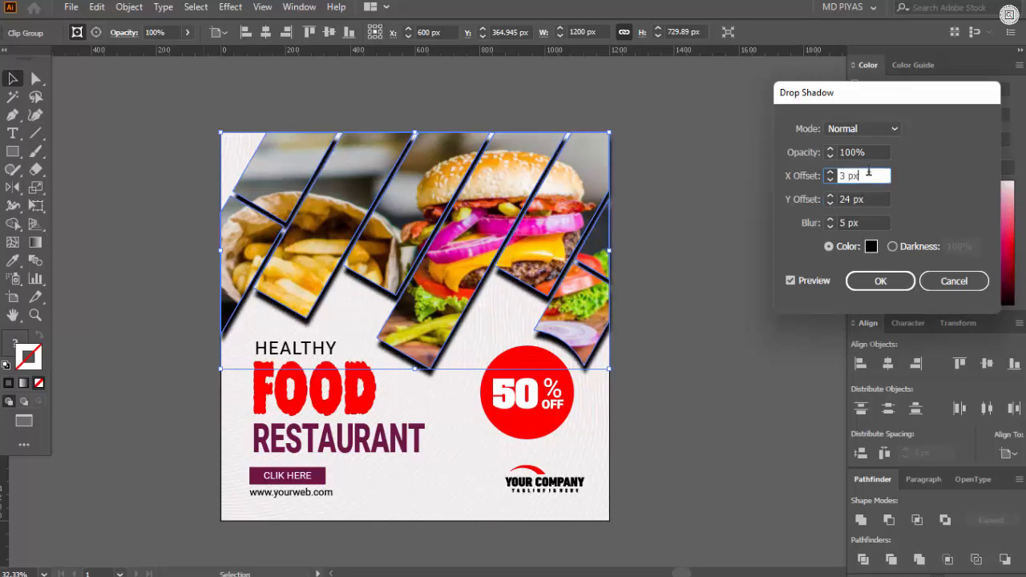
{"action": "scroll", "coordinate": [868, 174], "scroll_direction": "up", "scroll_amount": 2}
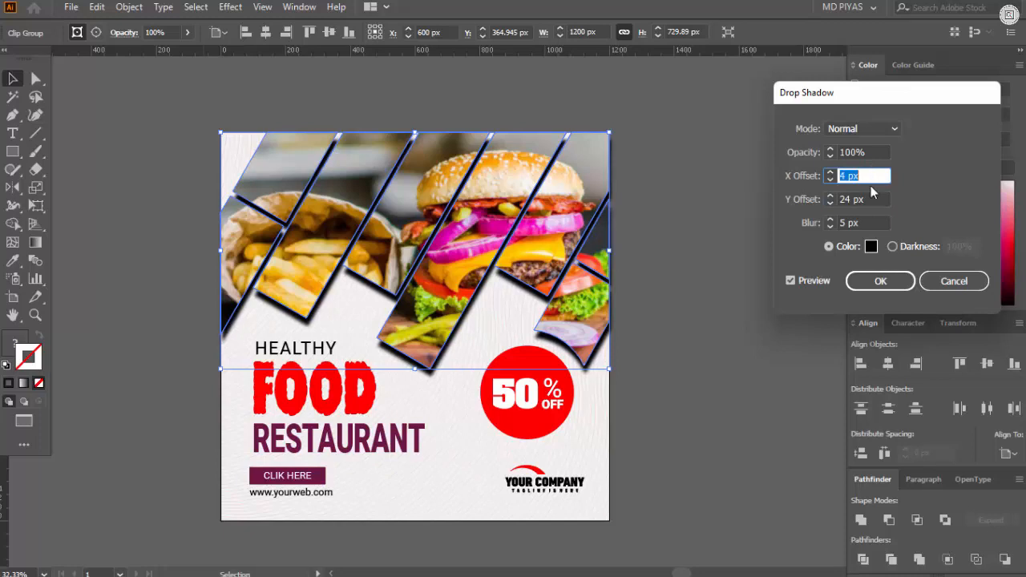
- Set the drop shadow's opacity to 20% and apply it to the photo with a 5 px blur
{"action": "left_click", "coordinate": [862, 153]}
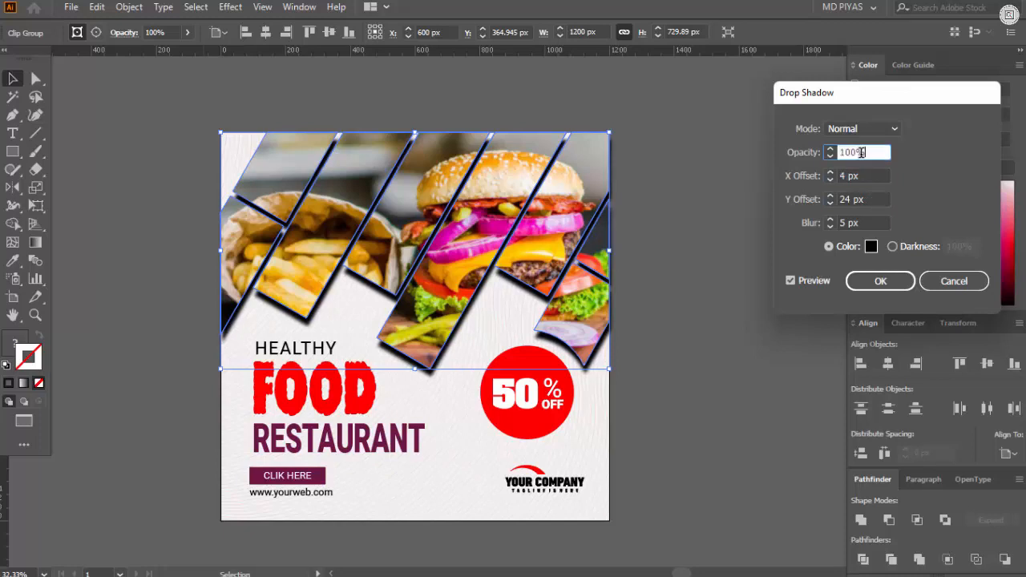
{"action": "type", "text": "20"}
{"action": "left_click", "coordinate": [863, 222]}
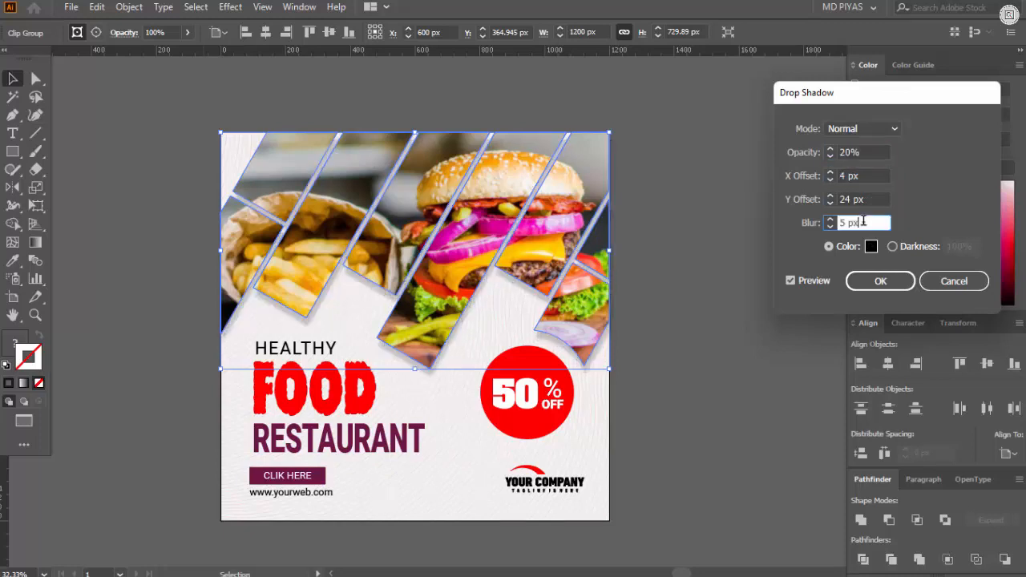
{"action": "left_click", "coordinate": [882, 280]}
{"action": "left_click", "coordinate": [749, 301]}
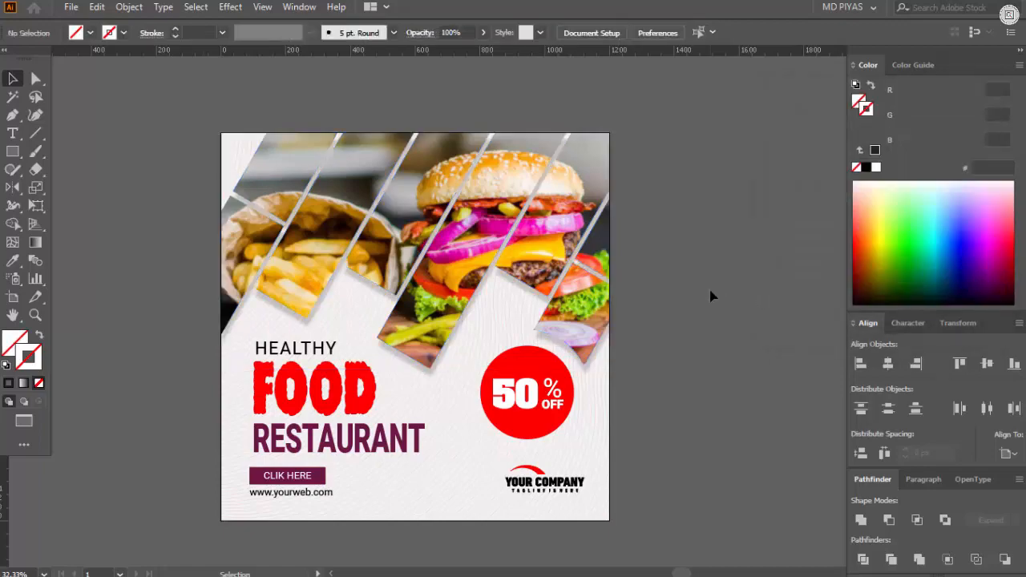
- Inspect the shadowed photo strips up close and undo the drop shadow
{"action": "left_click_drag", "start_coordinate": [526, 277], "coordinate": [520, 355]}
{"action": "key", "text": "ctrl+0"}
{"action": "key", "text": "ctrl+1"}
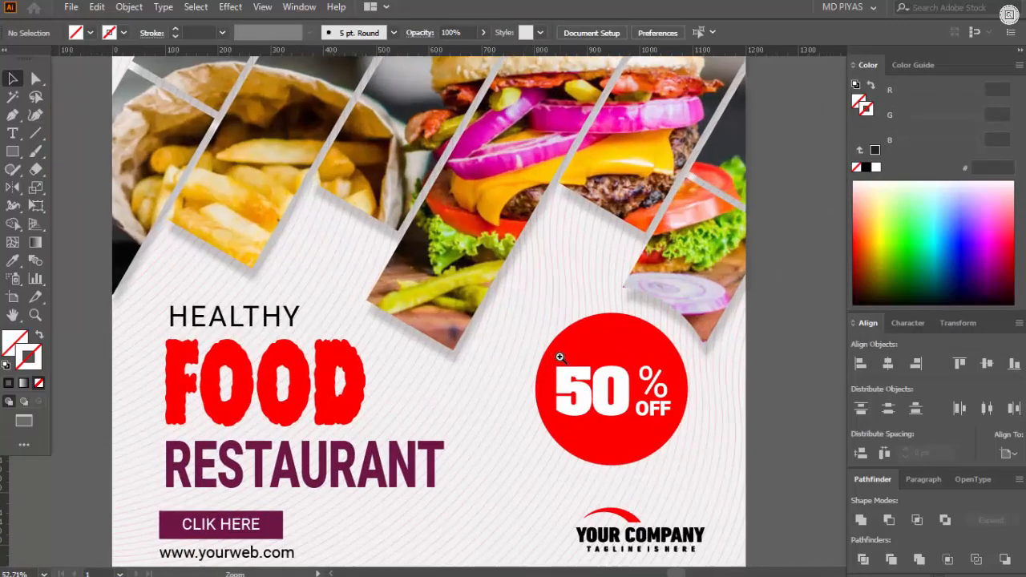
{"action": "key", "text": "ctrl+0"}
{"action": "key", "text": "ctrl+z"}
- Try to make a clipping mask directly from all the banner artwork, then undo it and deselect
{"action": "left_click", "coordinate": [722, 298]}
{"action": "left_click_drag", "start_coordinate": [723, 297], "coordinate": [554, 369]}
{"action": "key", "text": "ctrl+a"}
{"action": "right_click", "coordinate": [607, 305]}
{"action": "left_click", "coordinate": [680, 443]}
{"action": "key", "text": "ctrl+z"}
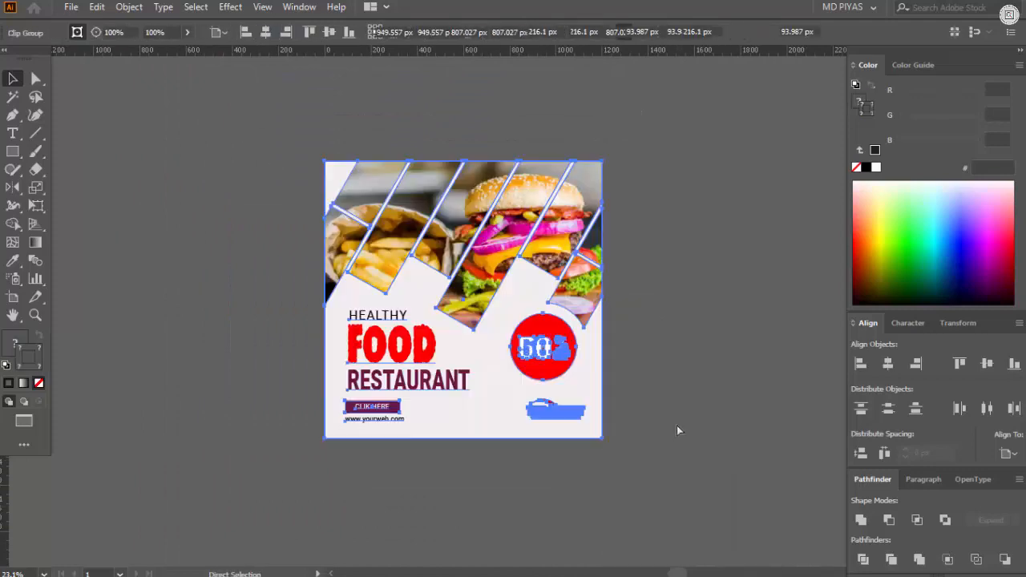
{"action": "left_click", "coordinate": [678, 427]}
{"action": "key", "text": "ctrl+a"}
{"action": "left_click", "coordinate": [682, 456]}
- Create a 1200 x 1200 px rectangle and center it horizontally and vertically on the artboard
{"action": "key", "text": "m"}
{"action": "left_click", "coordinate": [679, 343]}
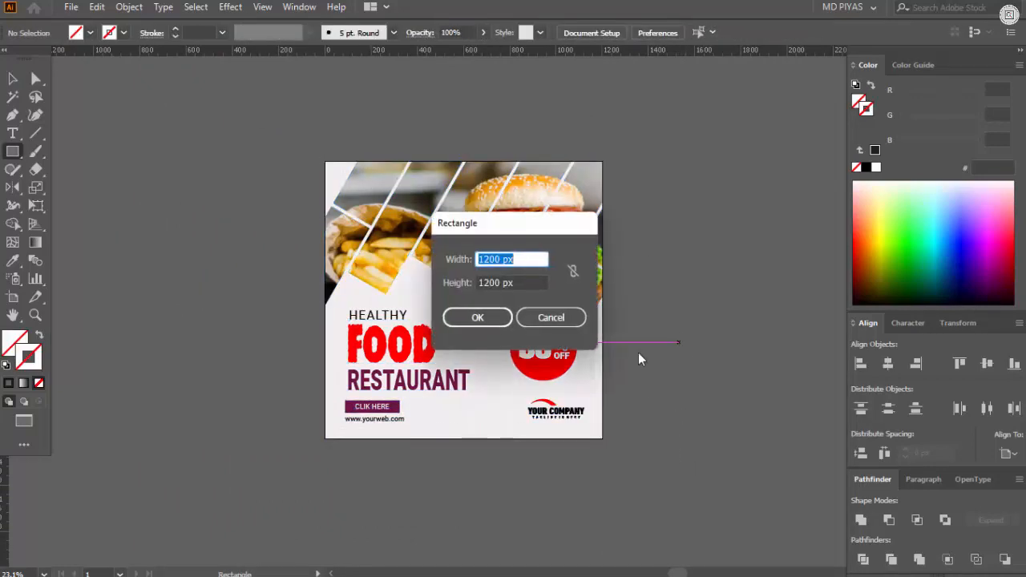
{"action": "key", "text": "Return"}
{"action": "key", "text": "v"}
{"action": "left_click", "coordinate": [888, 364]}
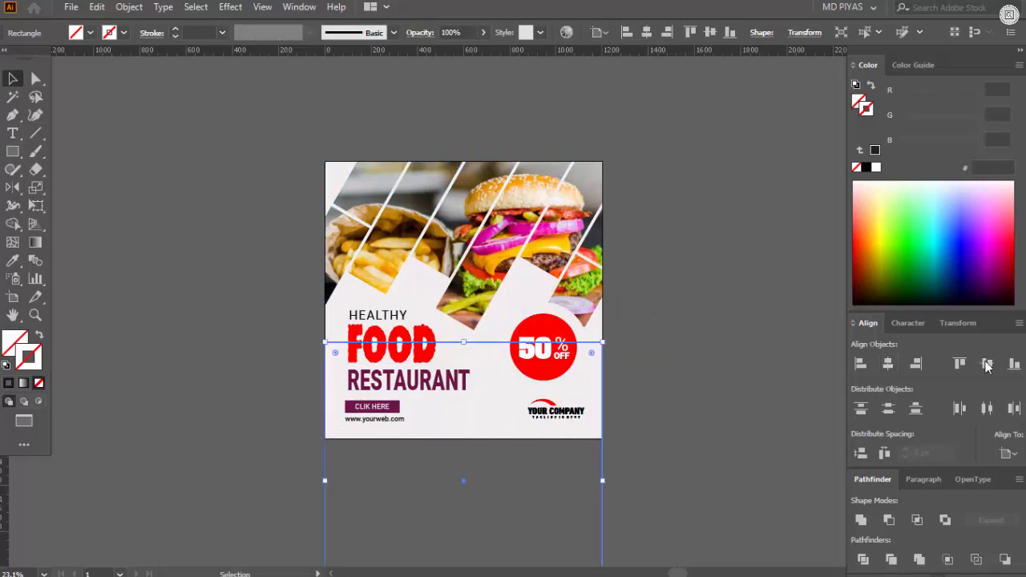
{"action": "left_click", "coordinate": [987, 364]}
- Clip all the banner artwork with the artboard-sized rectangle and deselect it
{"action": "key", "text": "ctrl+a"}
{"action": "right_click", "coordinate": [436, 241]}
{"action": "left_click", "coordinate": [505, 378]}
{"action": "left_click", "coordinate": [691, 300]}
- Review the finished banner enlarged in full-screen mode without the surrounding interface
{"action": "key", "text": "f"}
{"action": "key", "text": "f"}
{"action": "key", "text": "f"}
{"action": "key", "text": "f"}
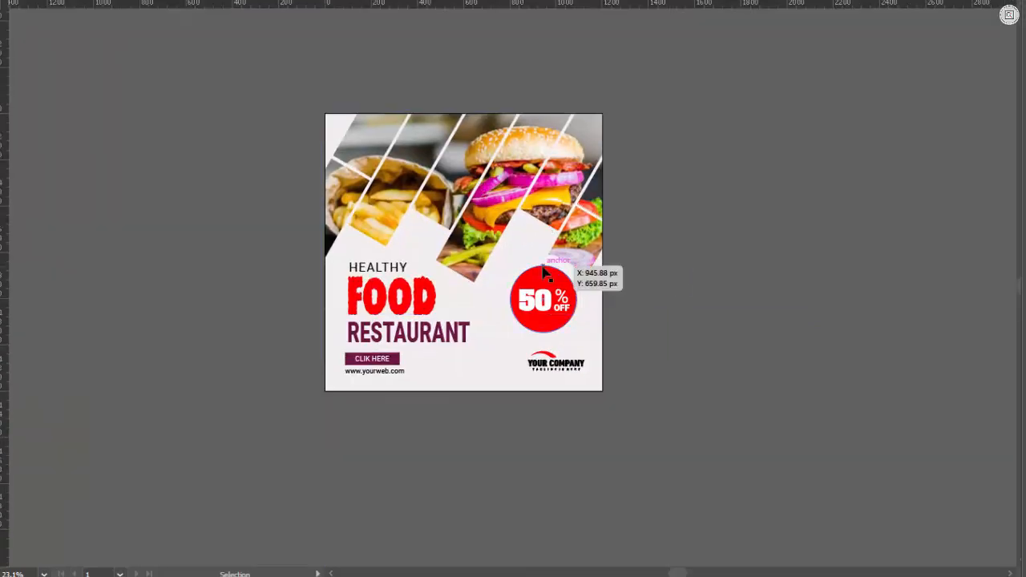
{"action": "left_click_drag", "start_coordinate": [543, 271], "coordinate": [530, 311]}
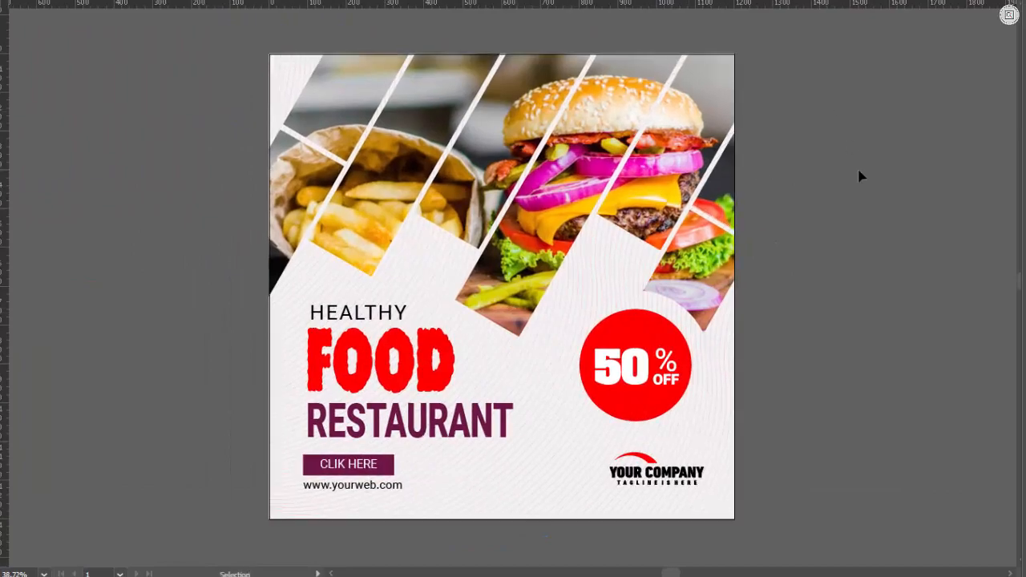